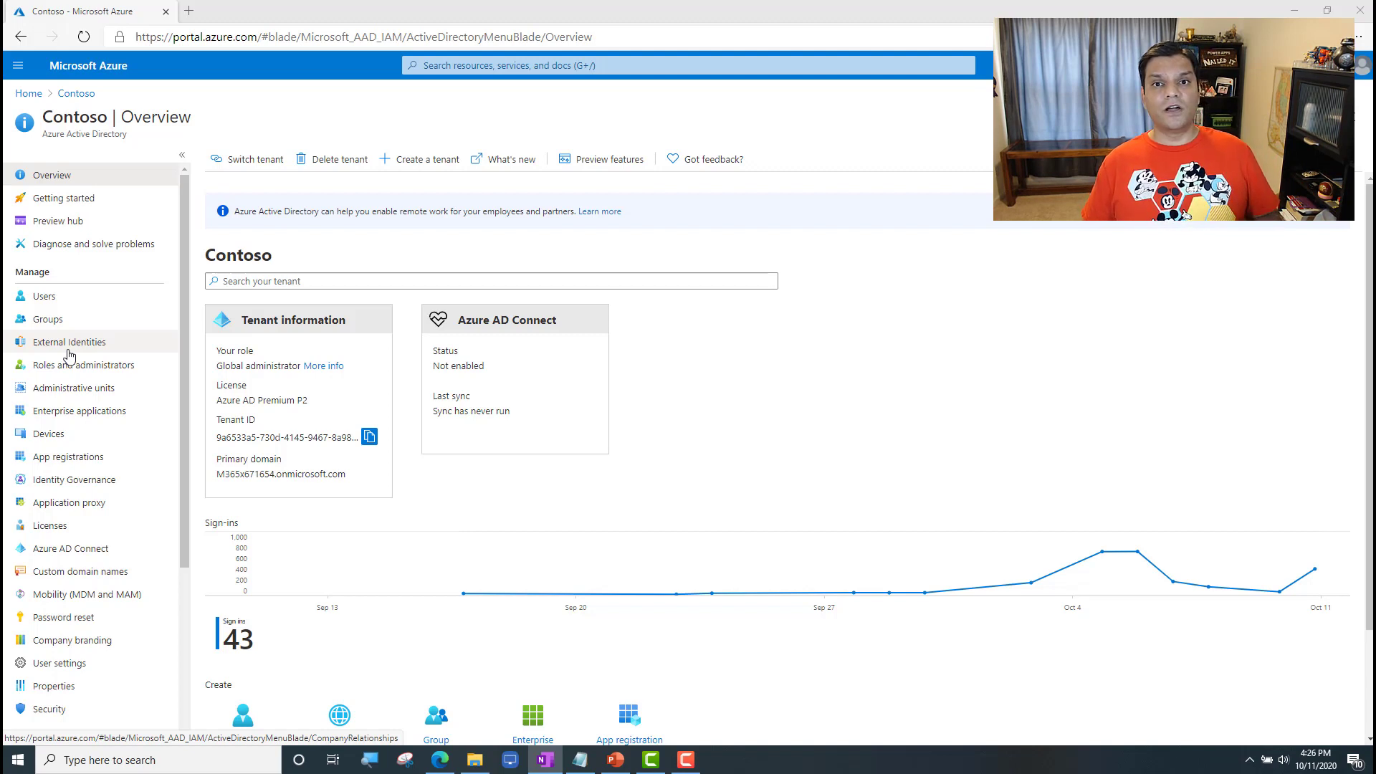
Step: Search the Contoso directory's users for "pp" and open the Power Platform Admin account's profile
left_click(59, 303)
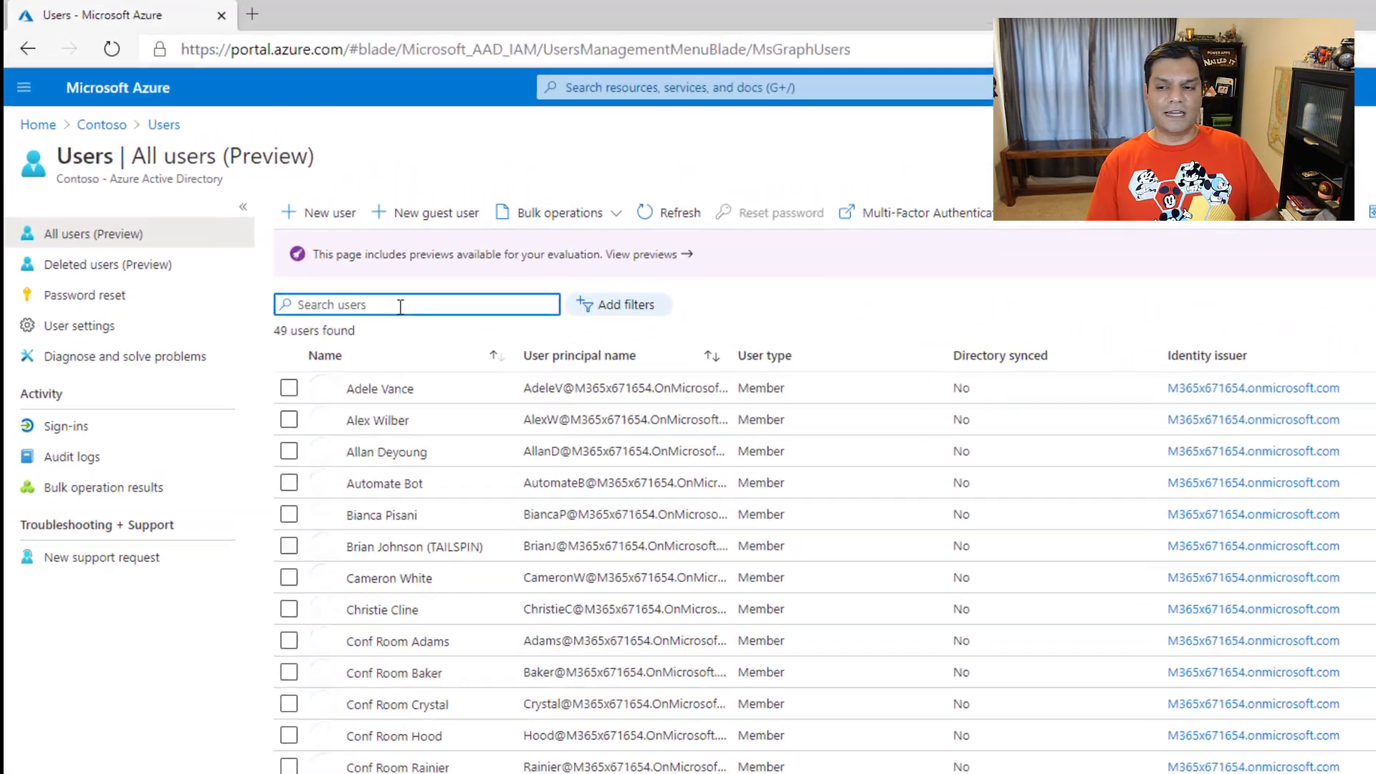
type("pp")
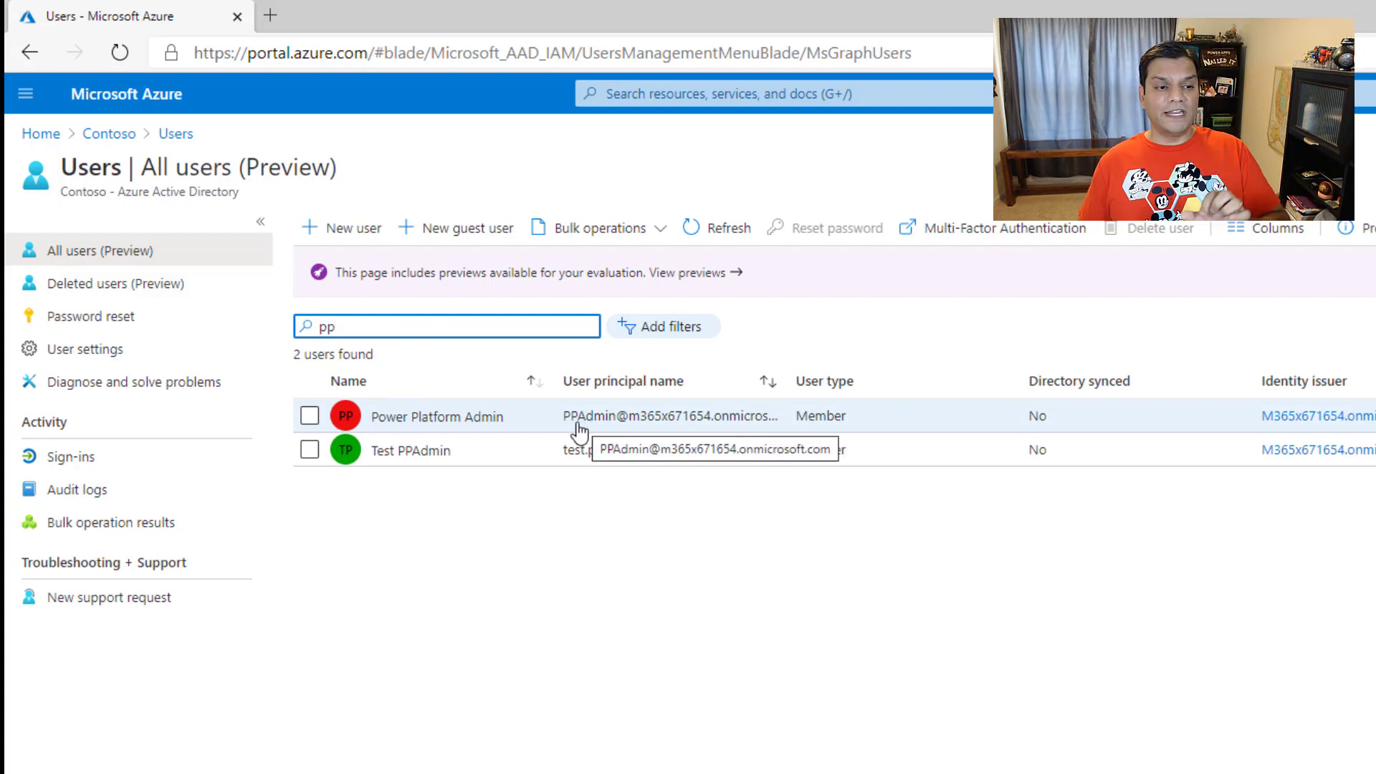
left_click(527, 423)
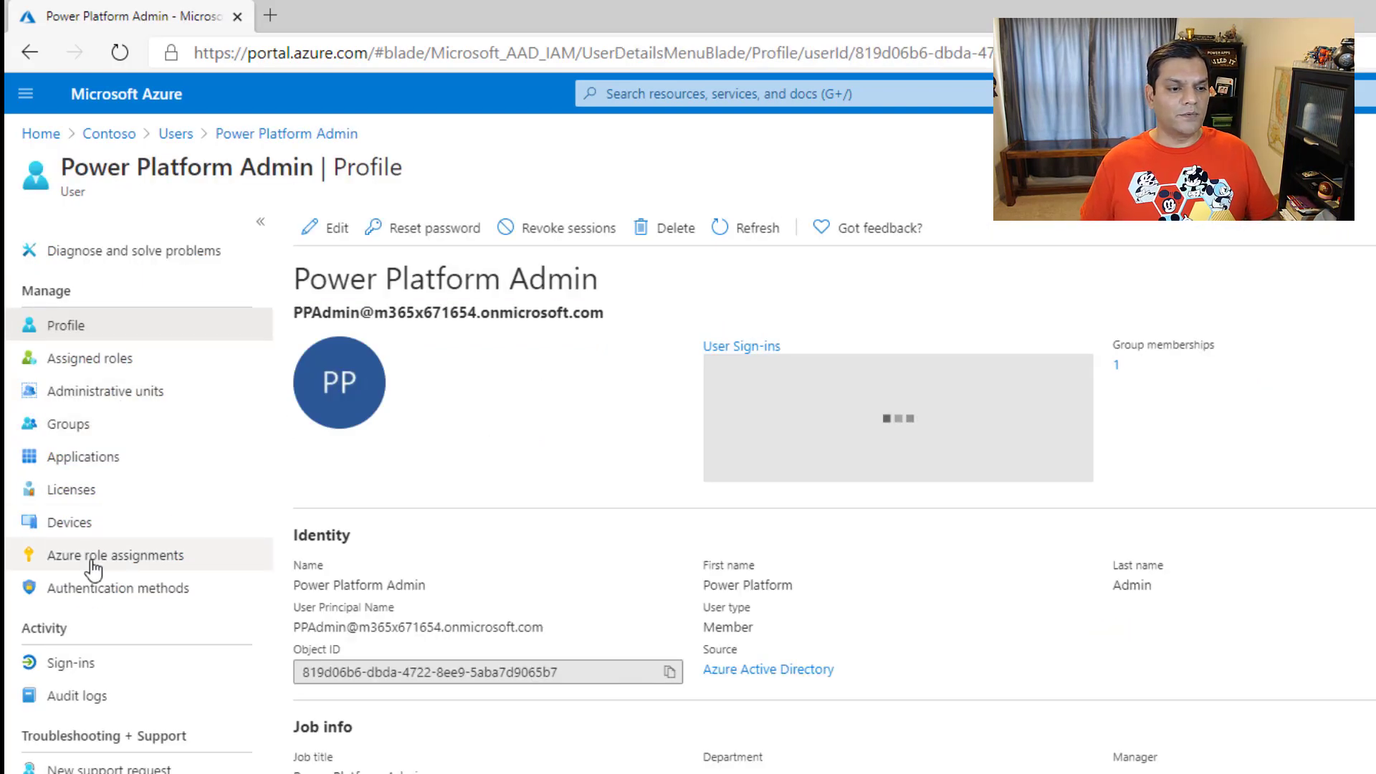
Step: Search the directory's administrative roles for "power" and view the assignments of the Power platform administrator role
left_click(177, 135)
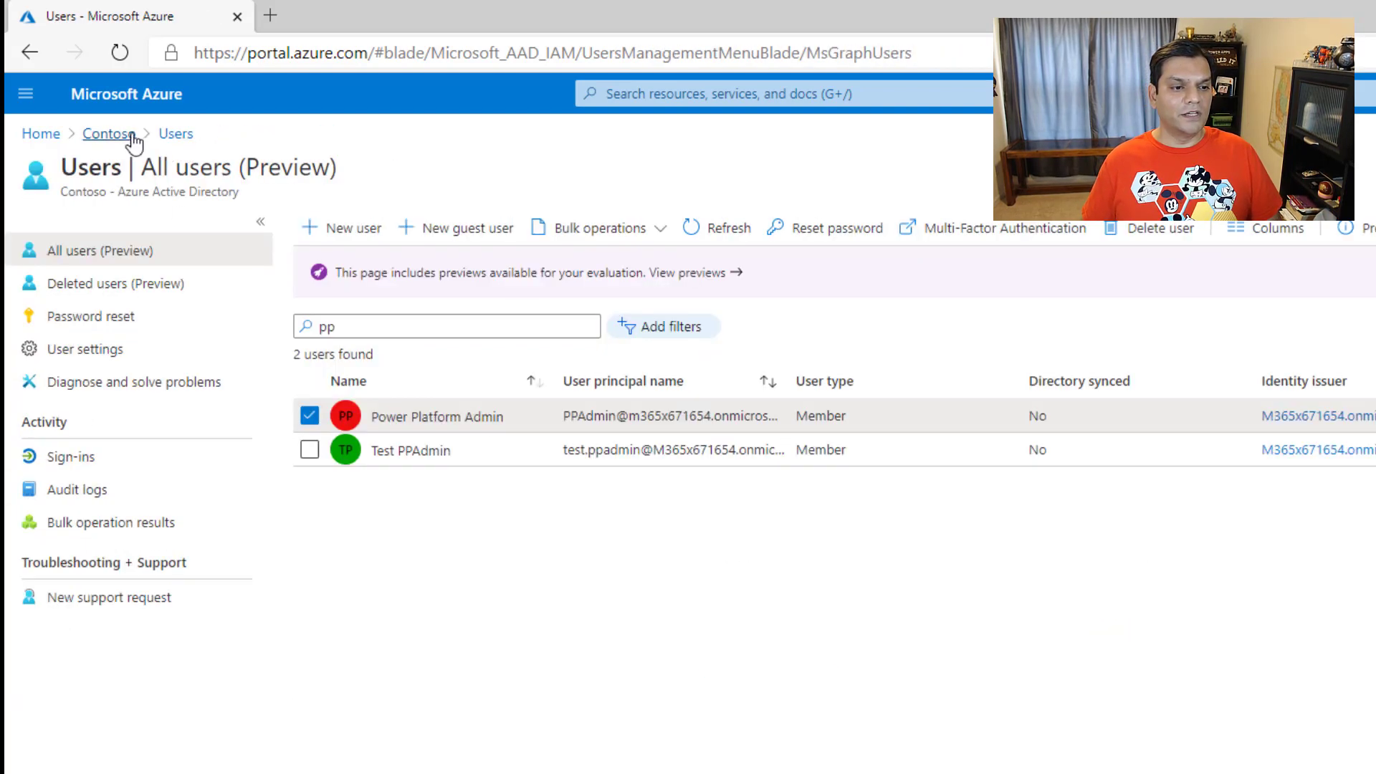
left_click(107, 134)
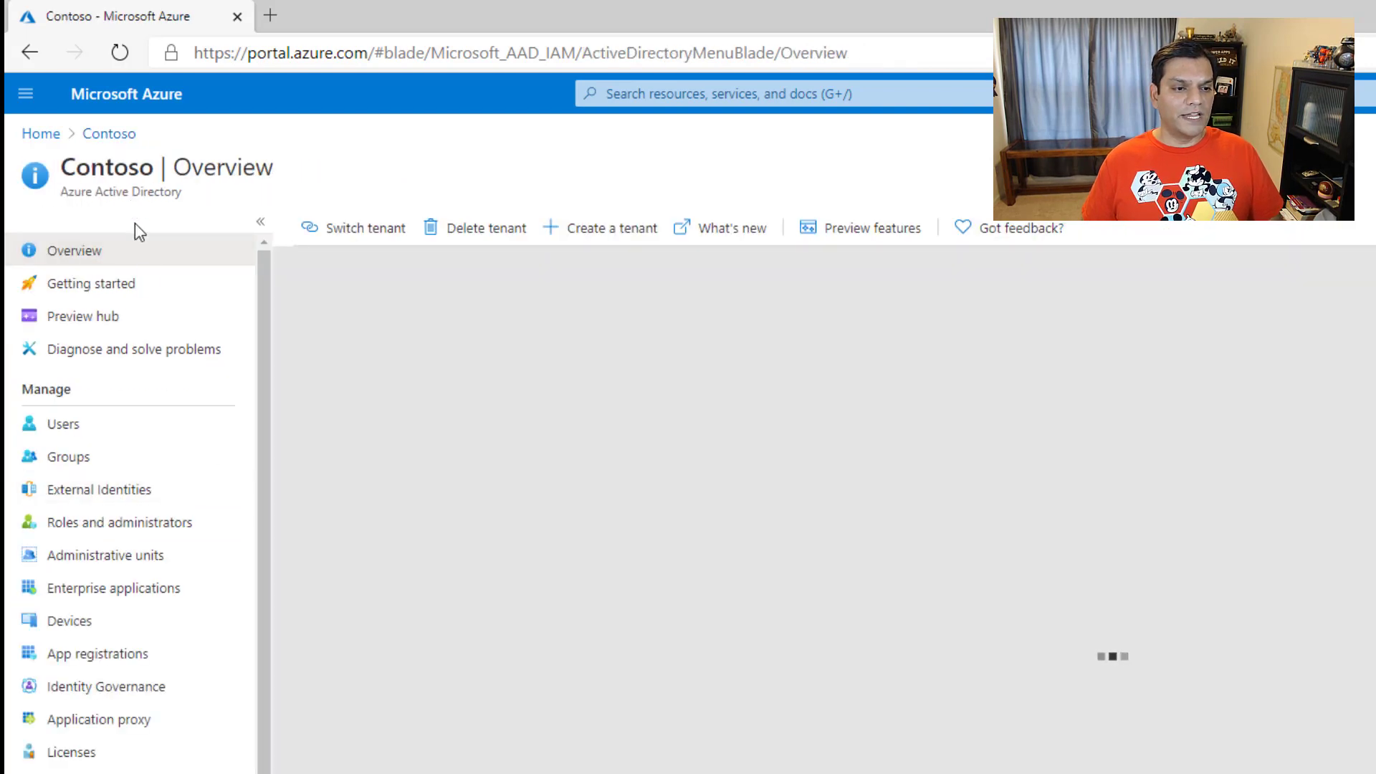
left_click(72, 525)
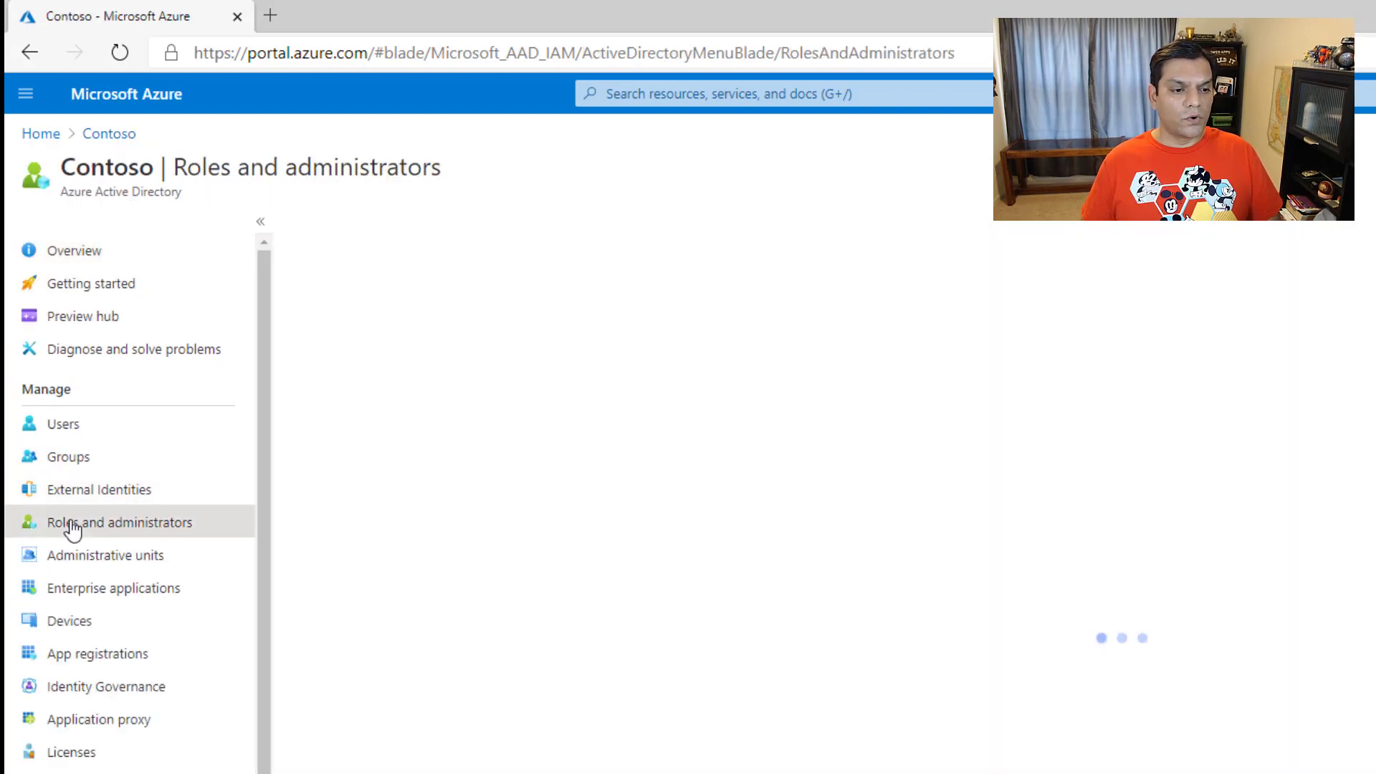
left_click(369, 408)
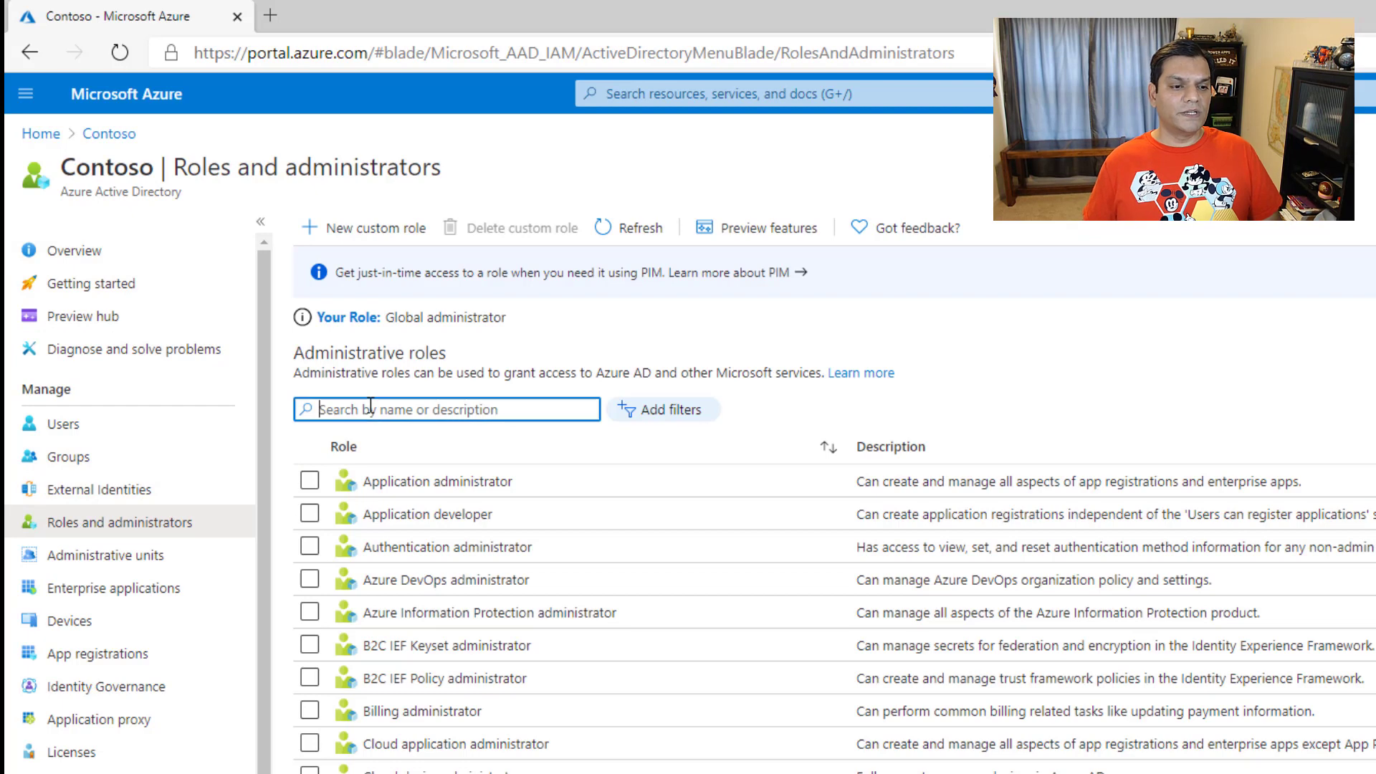
type("power")
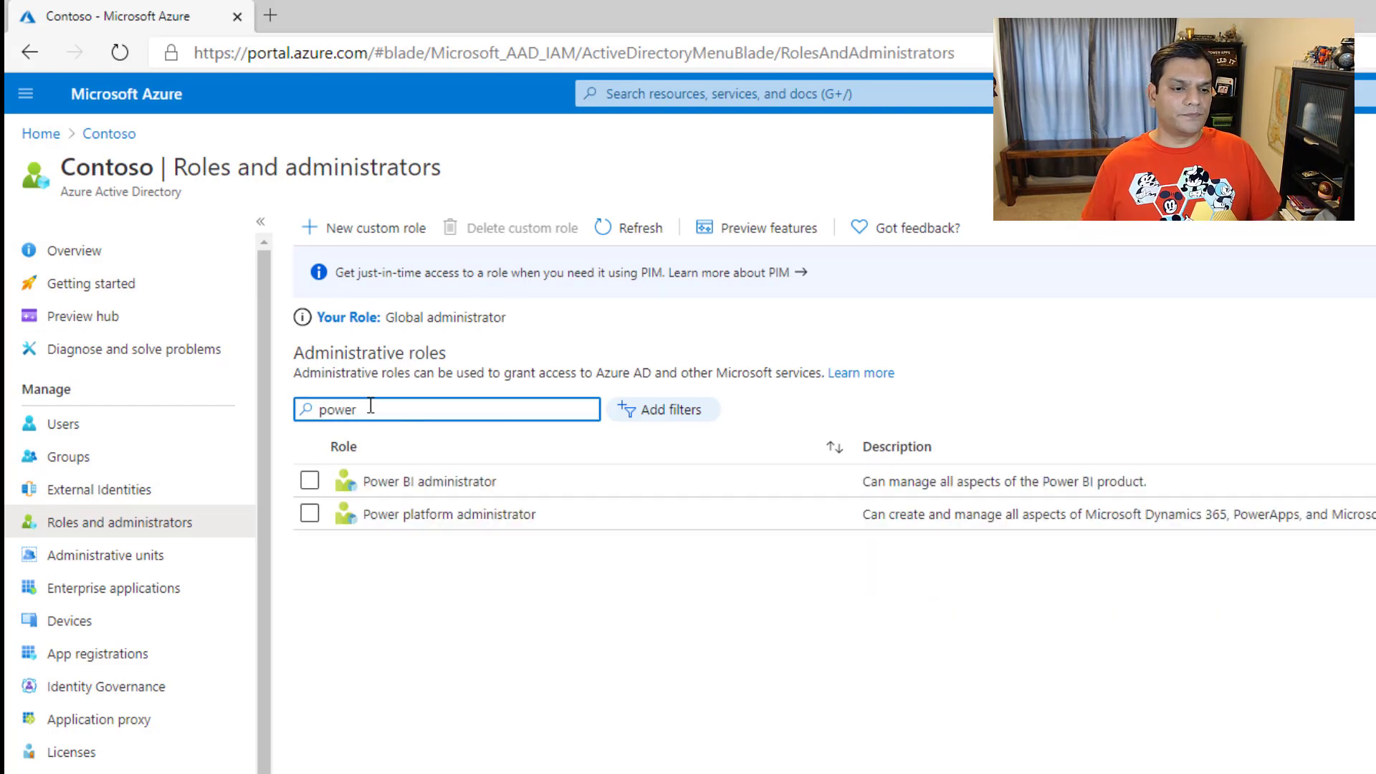
left_click(418, 524)
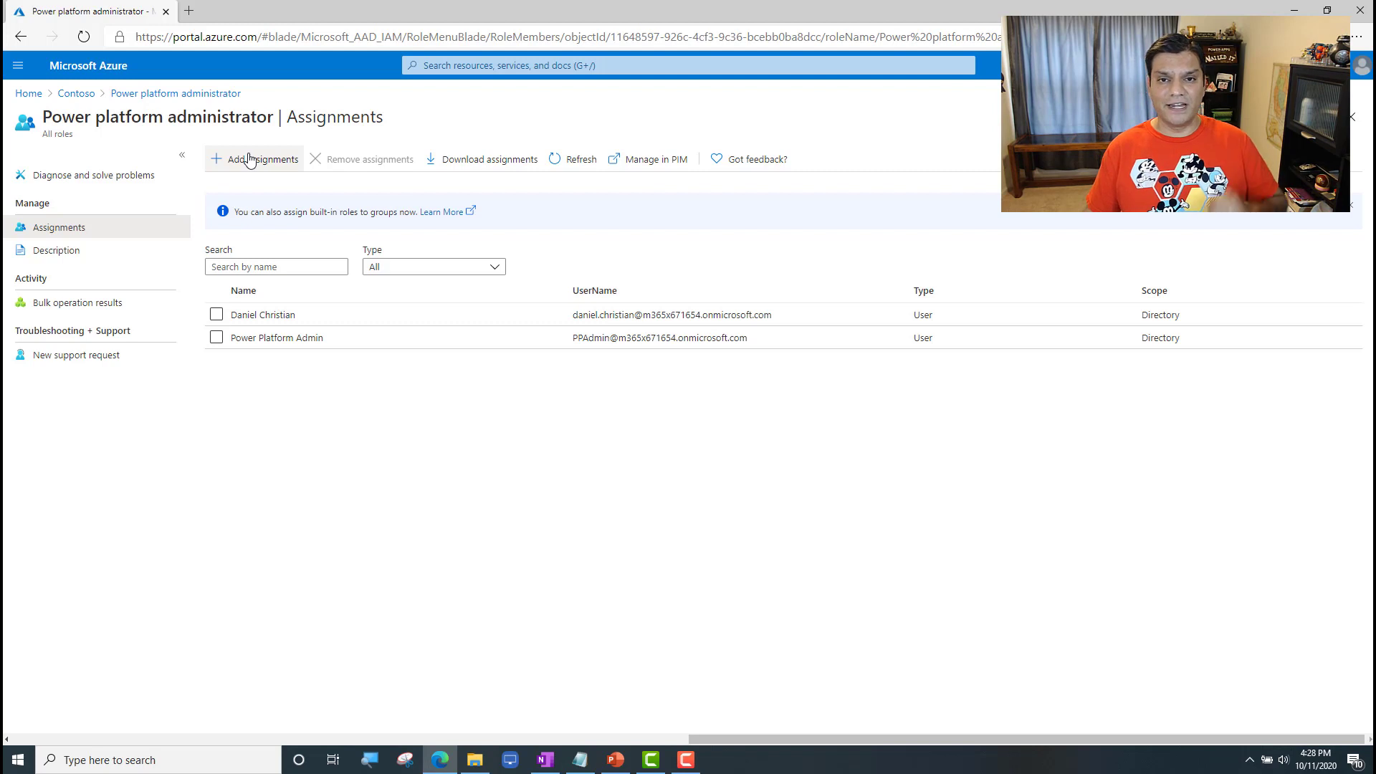
Step: Find the Star Wars Jedi character's account among the directory users and view its assigned licenses
left_click(76, 93)
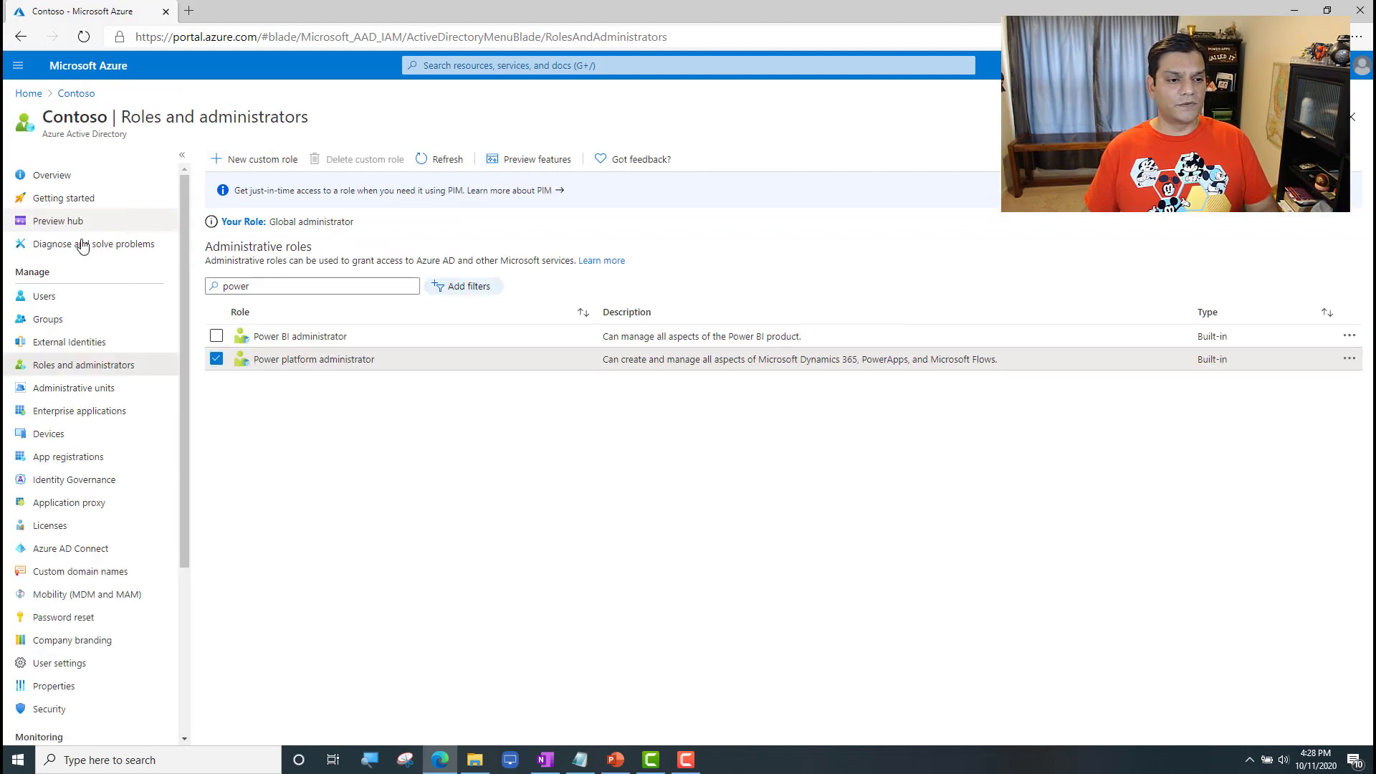
left_click(43, 296)
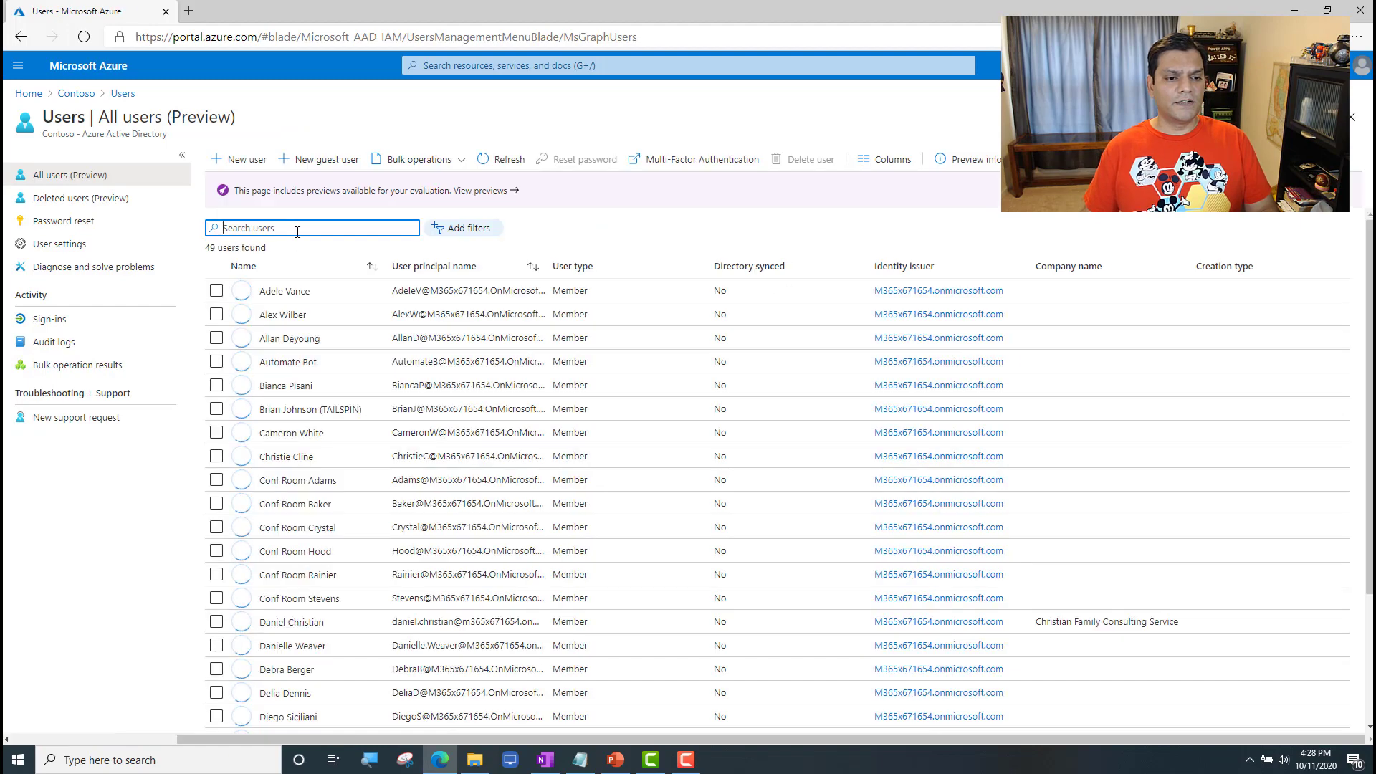
type("luke")
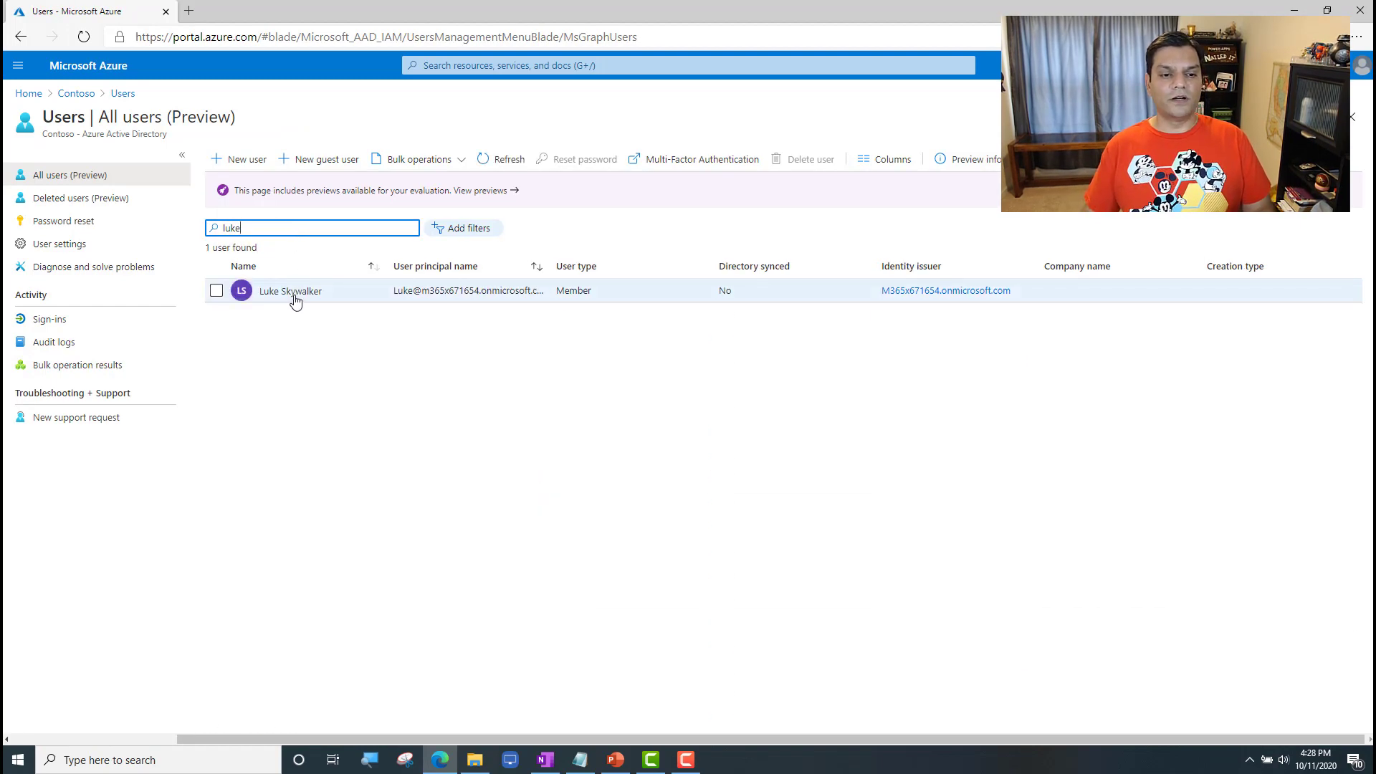
left_click(294, 291)
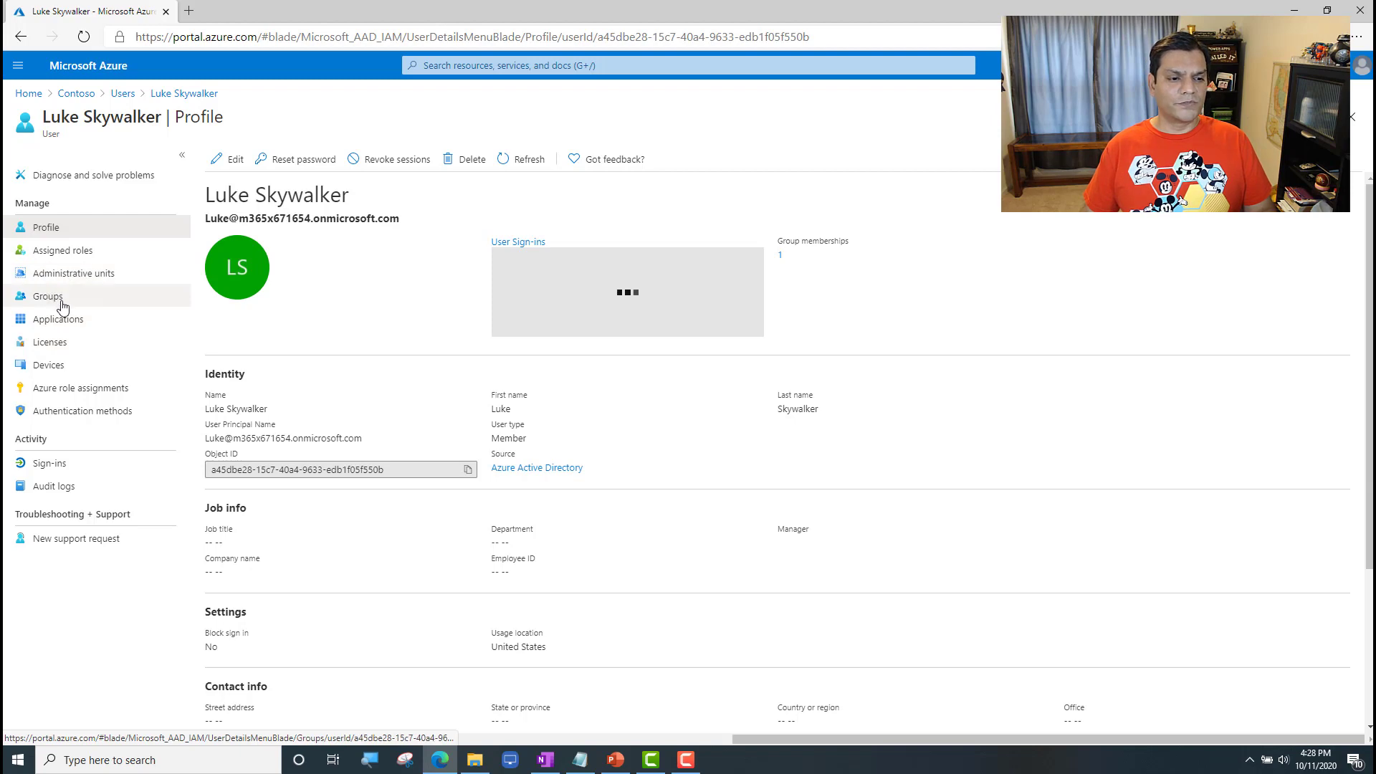
left_click(57, 341)
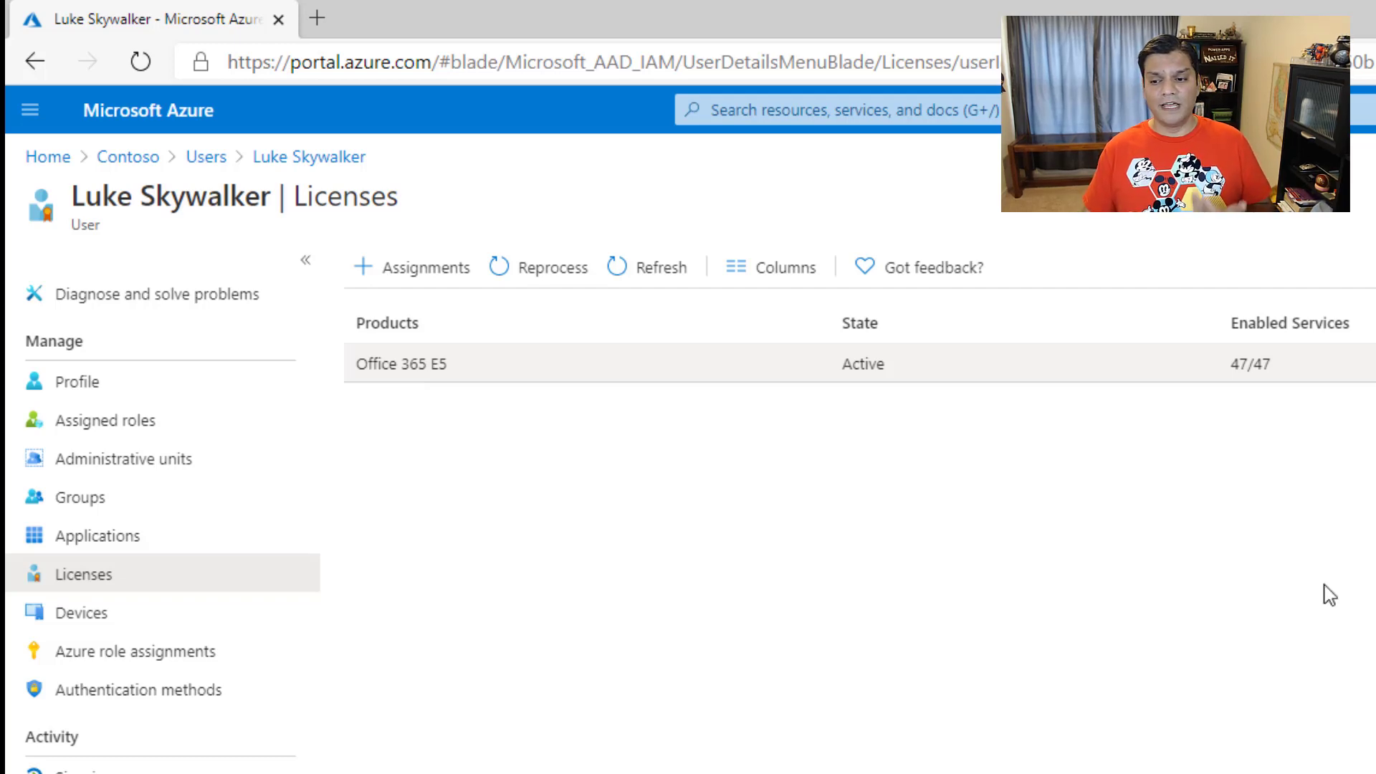
Step: Search the user list for the second Star Wars character, the former stormtrooper, and view that account's licenses
left_click(215, 167)
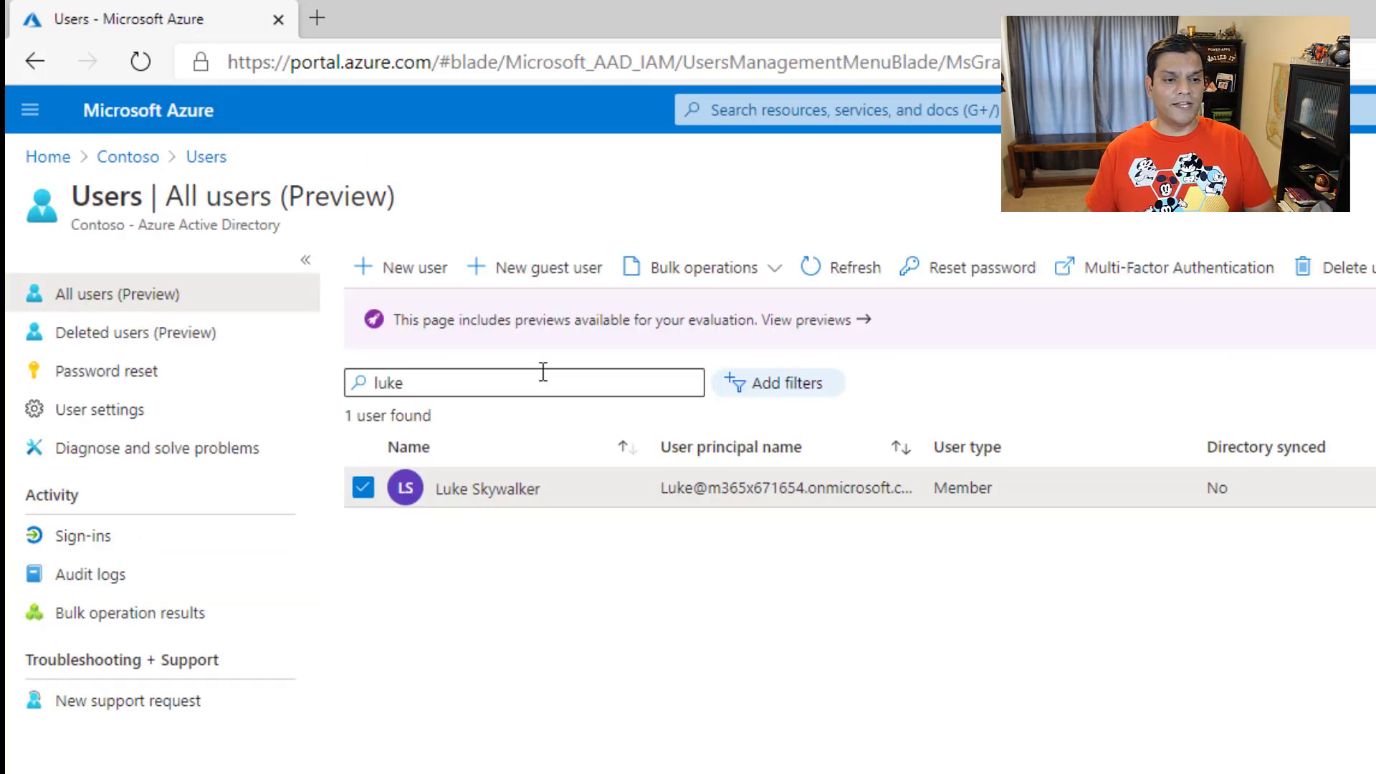
type("finn")
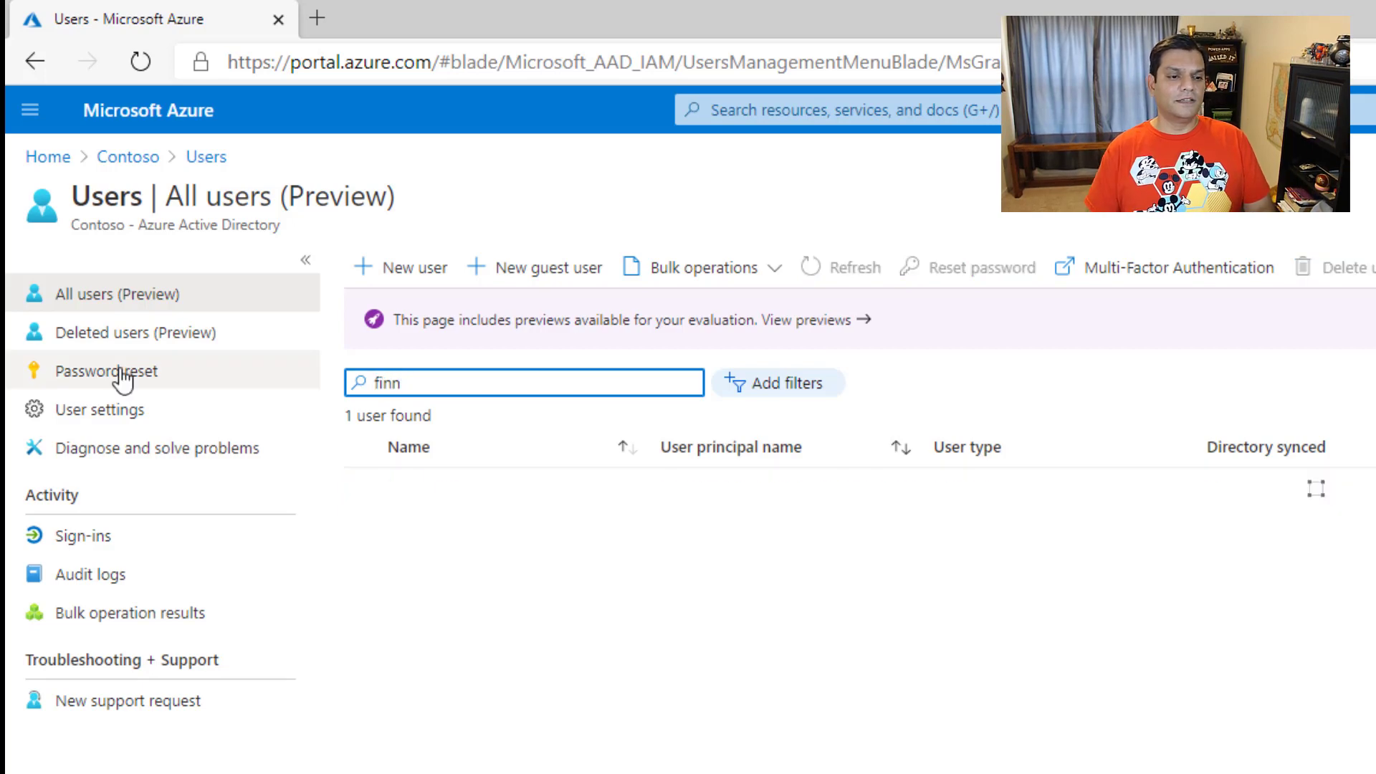
left_click(447, 493)
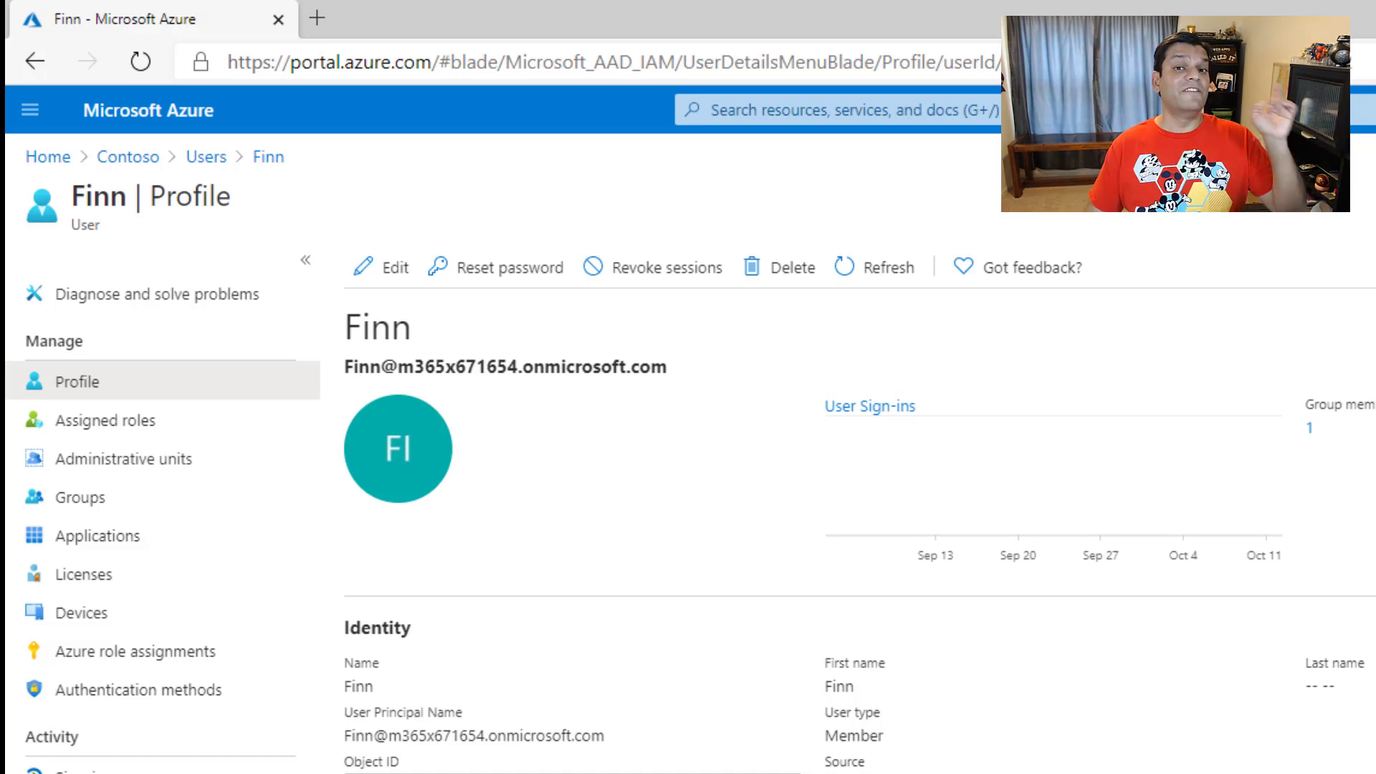
left_click(153, 579)
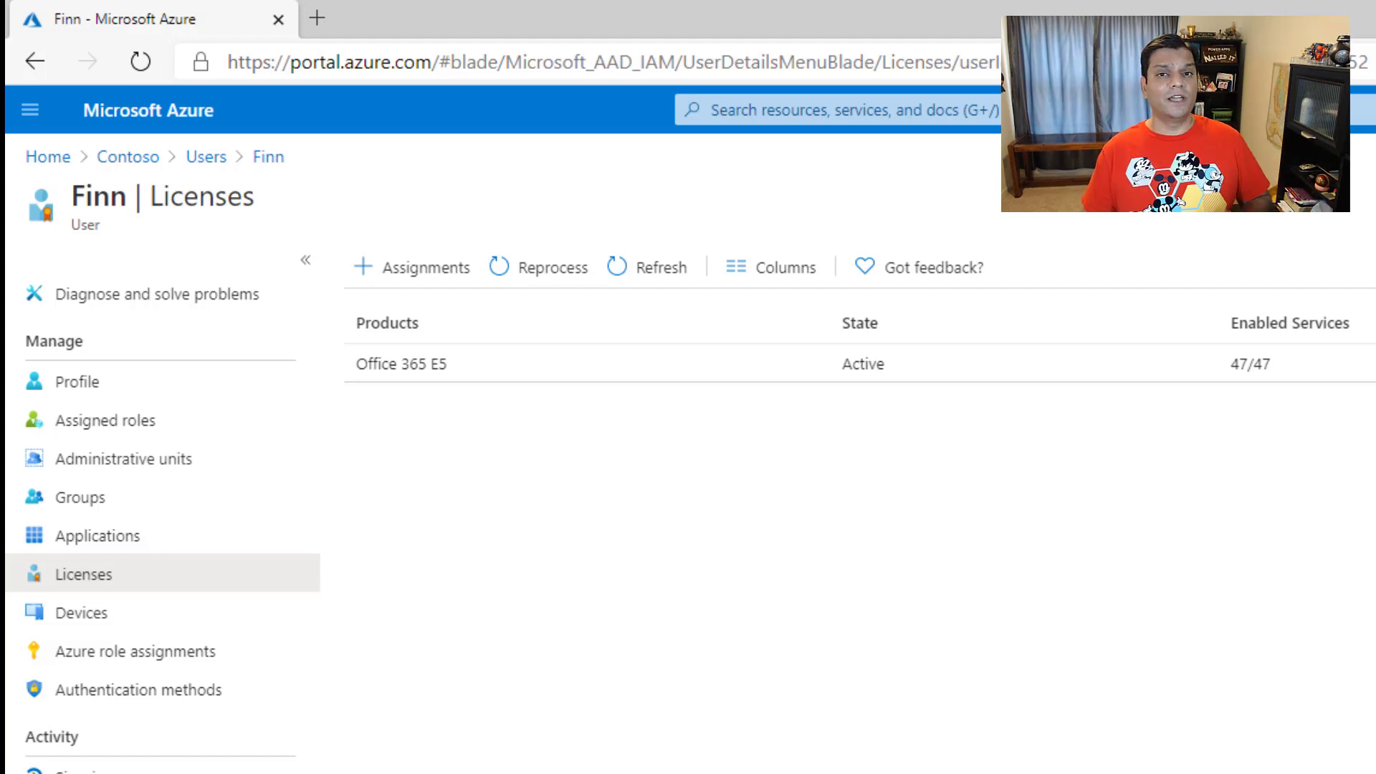
Step: Replace the user search with the Star Trek captain's first name and view that account's licenses
left_click(206, 156)
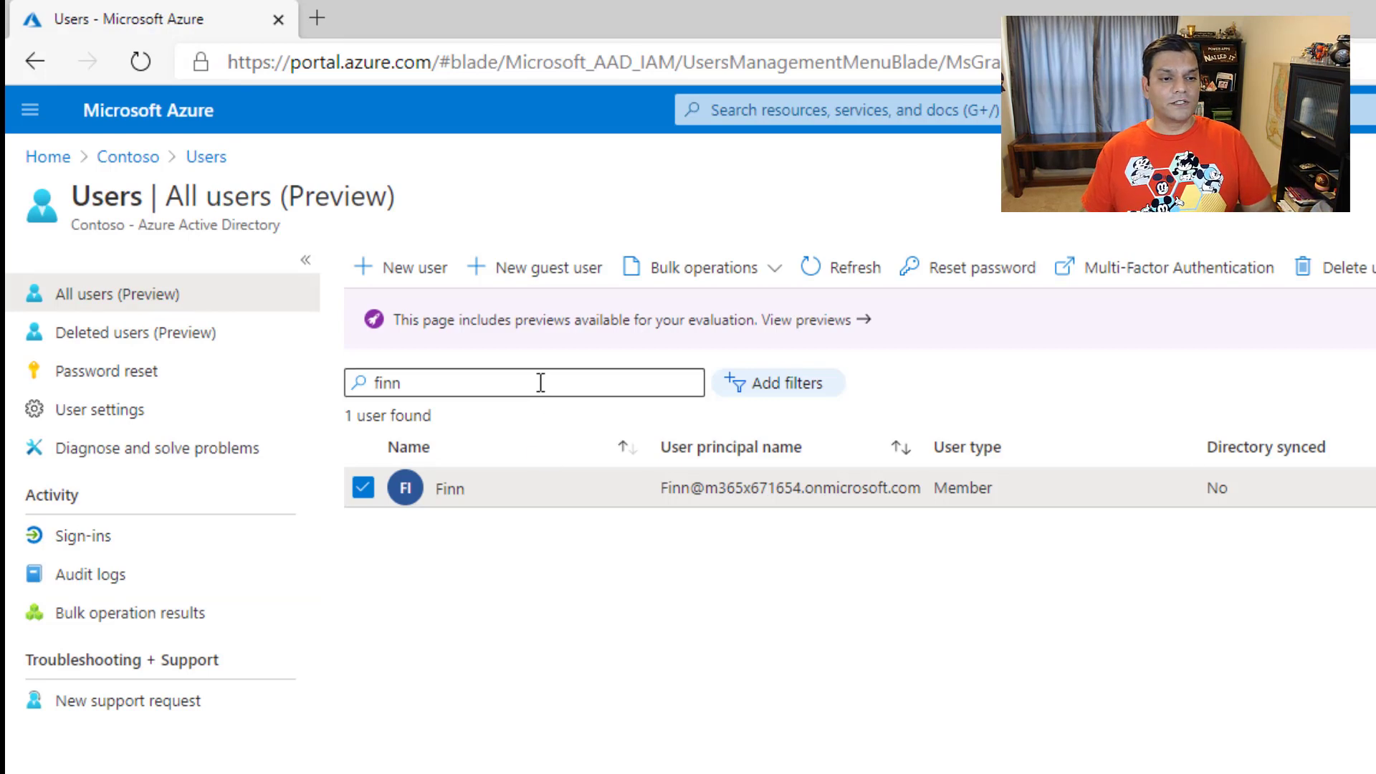
left_click_drag(540, 382, 302, 375)
key("BackSpace")
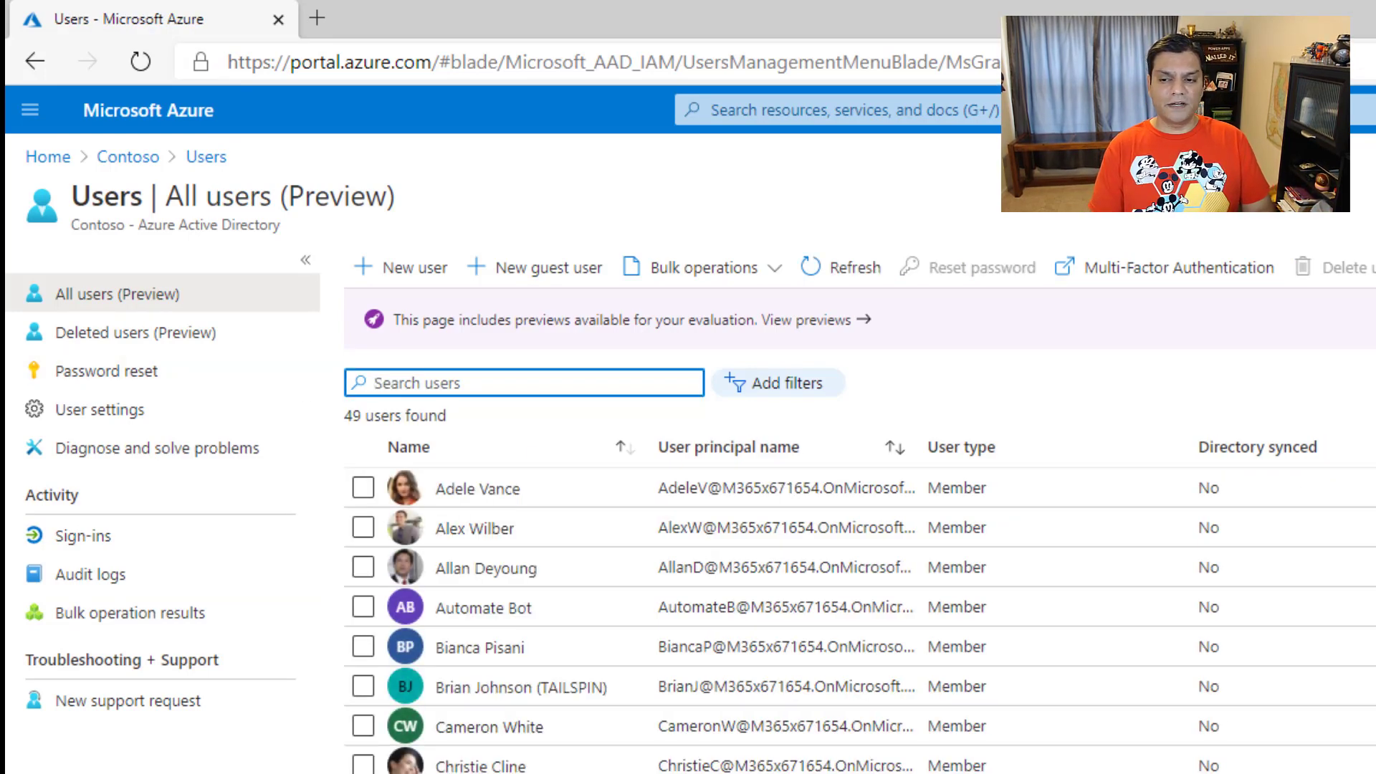
type("james")
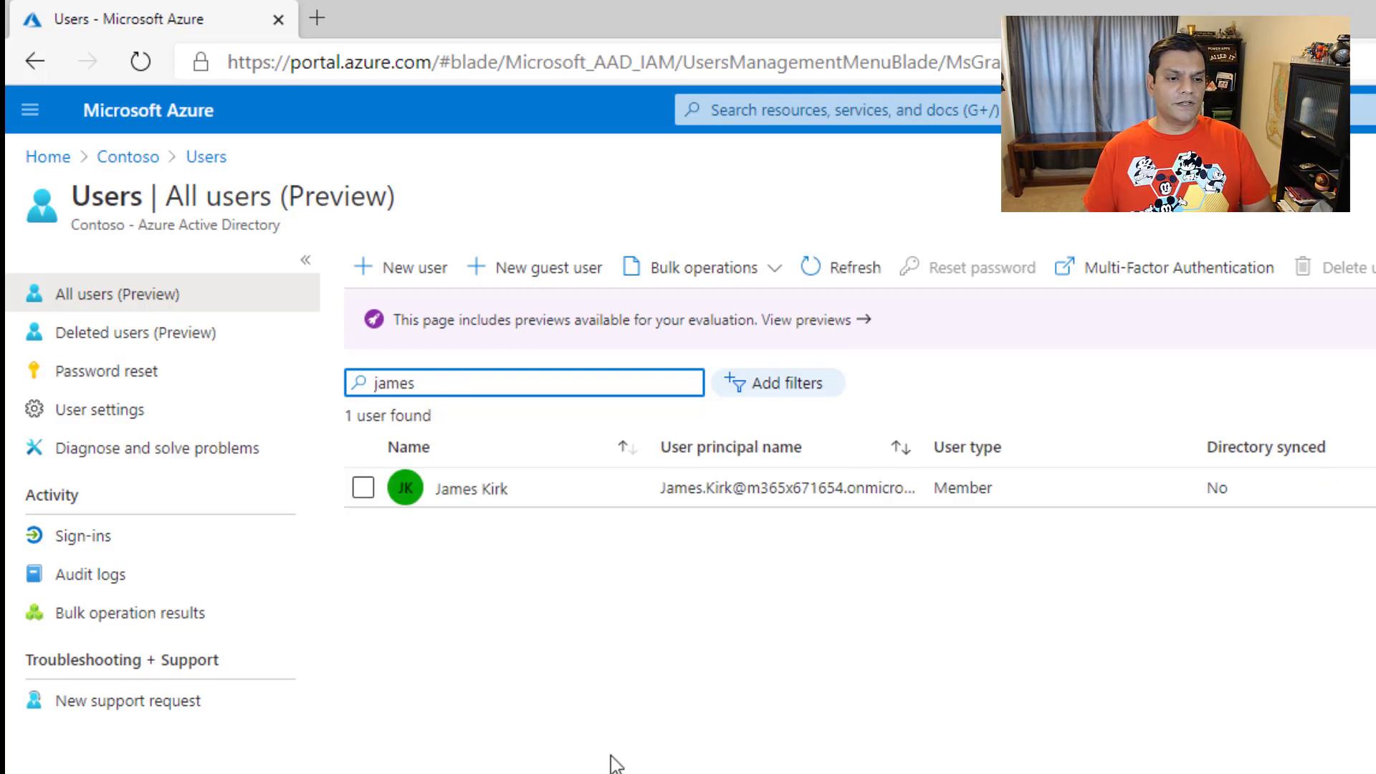
left_click(470, 493)
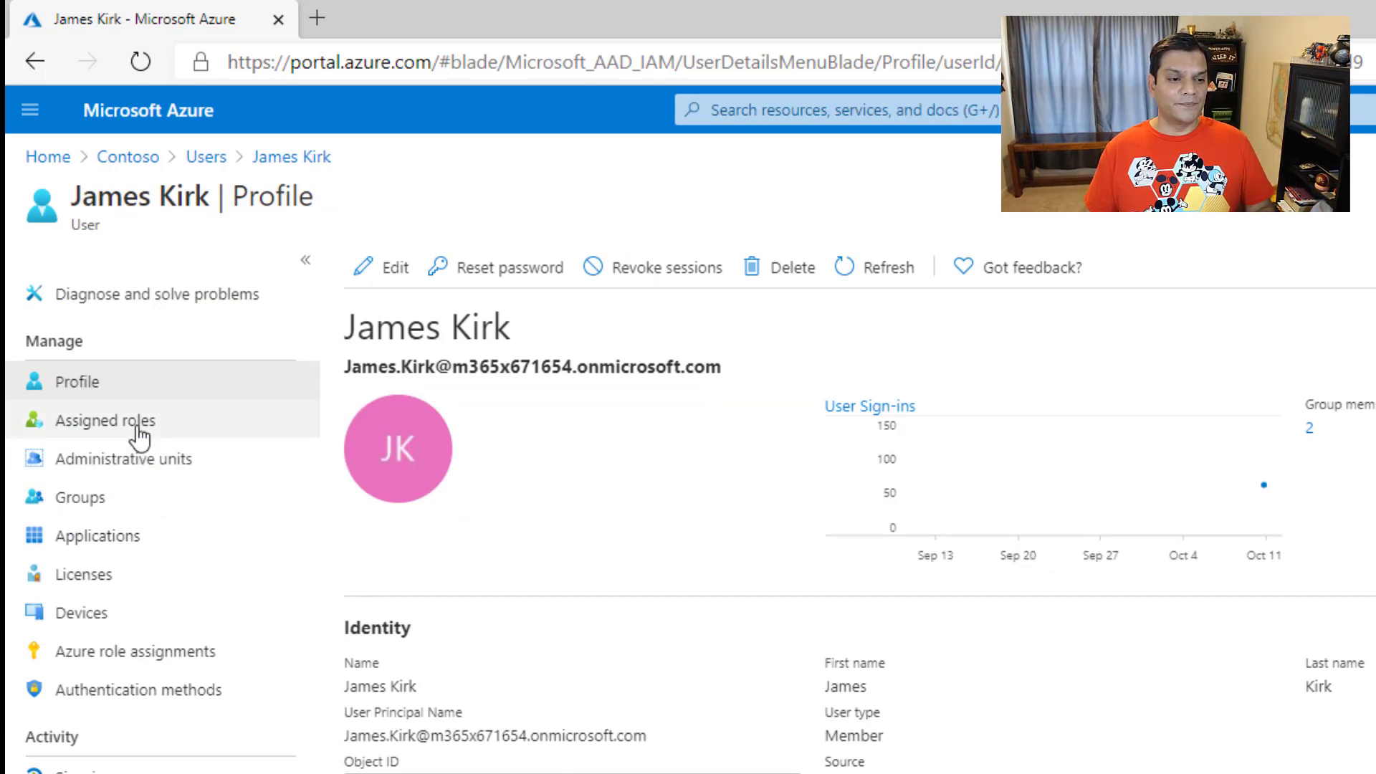
left_click(108, 573)
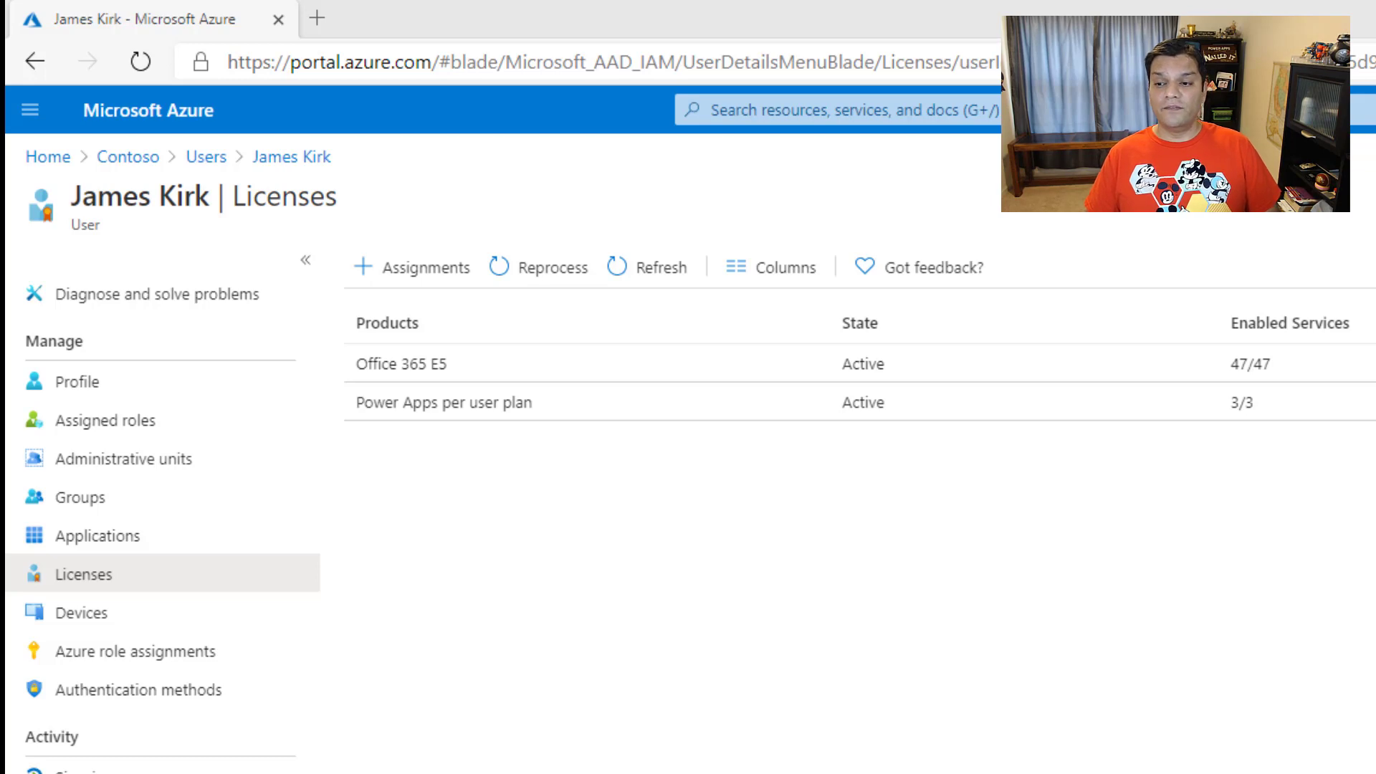
Step: Search the user list for the Star Trek Vulcan officer and view that account's licenses
left_click(208, 159)
left_click_drag(516, 385, 45, 388)
type("s")
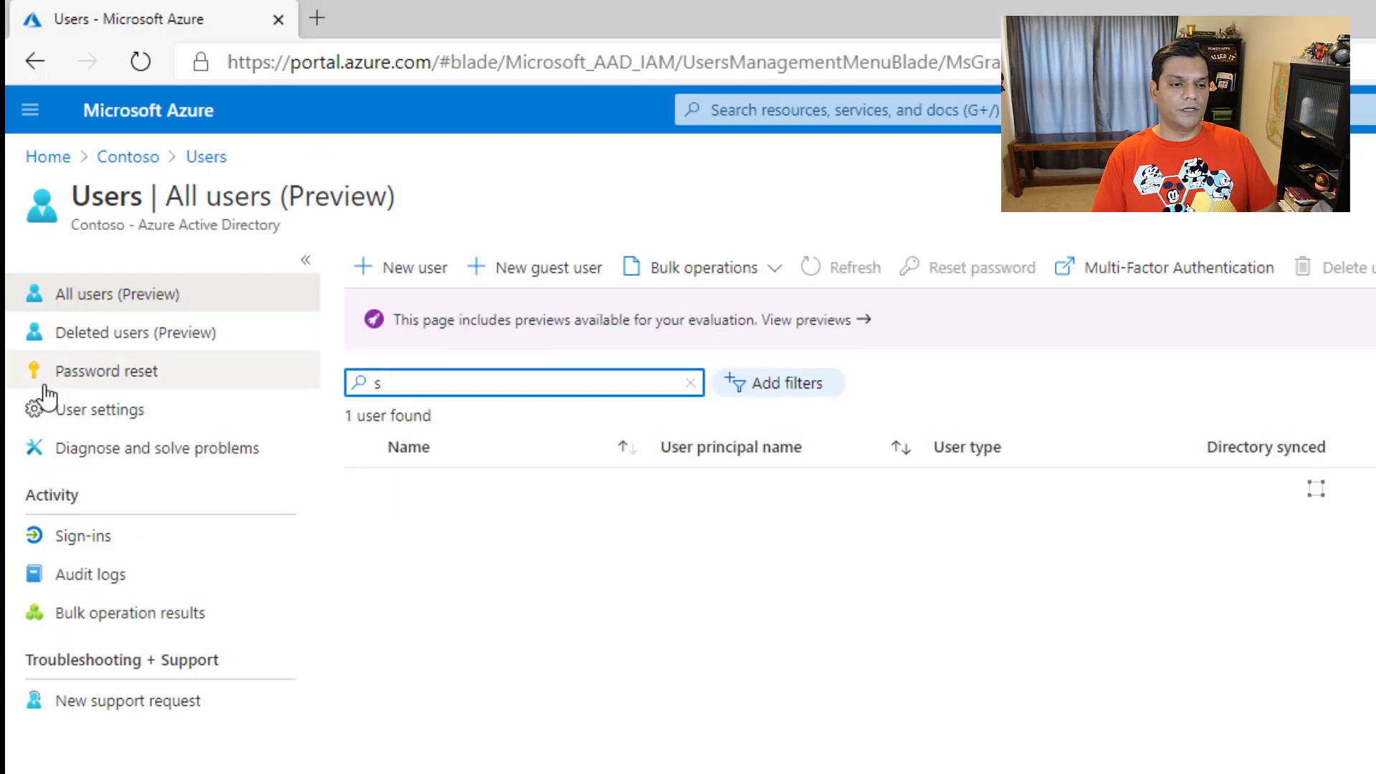
type("poc")
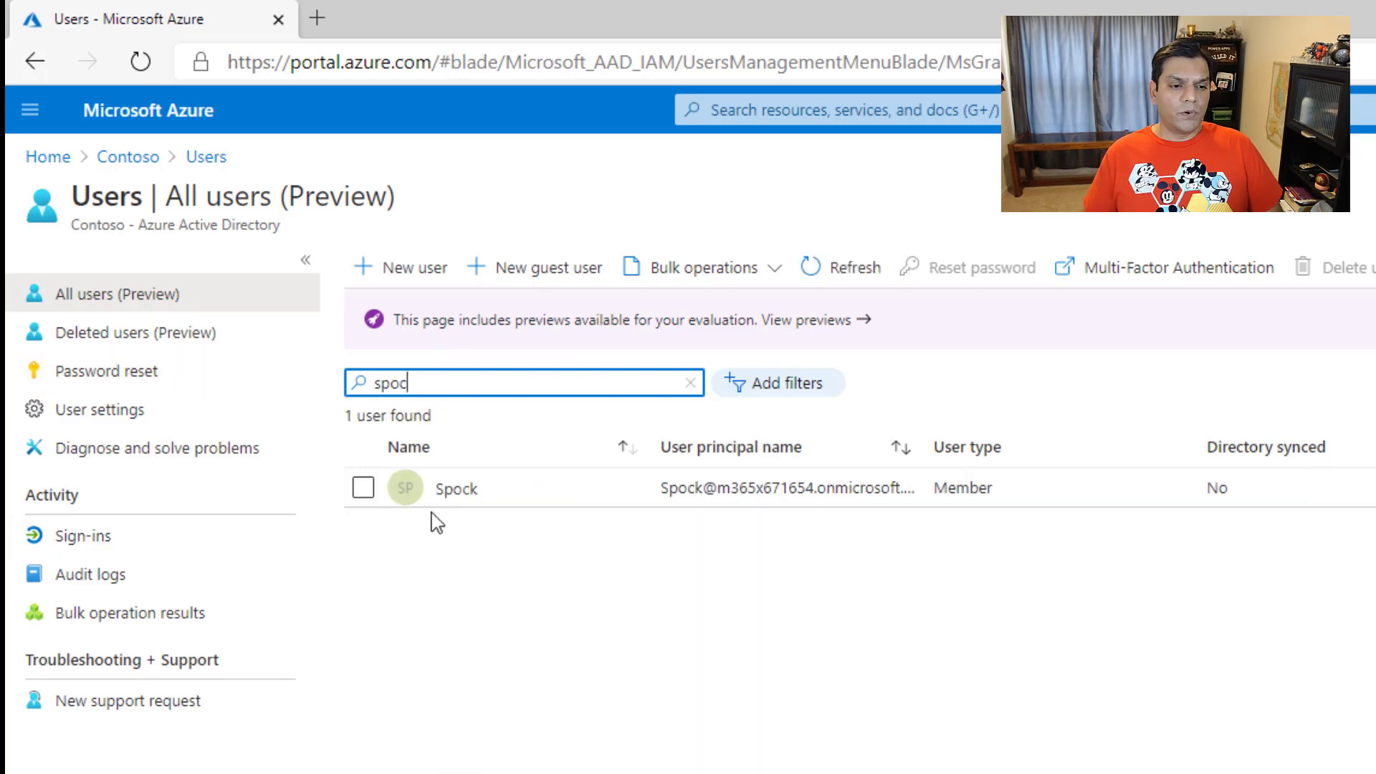
left_click(456, 490)
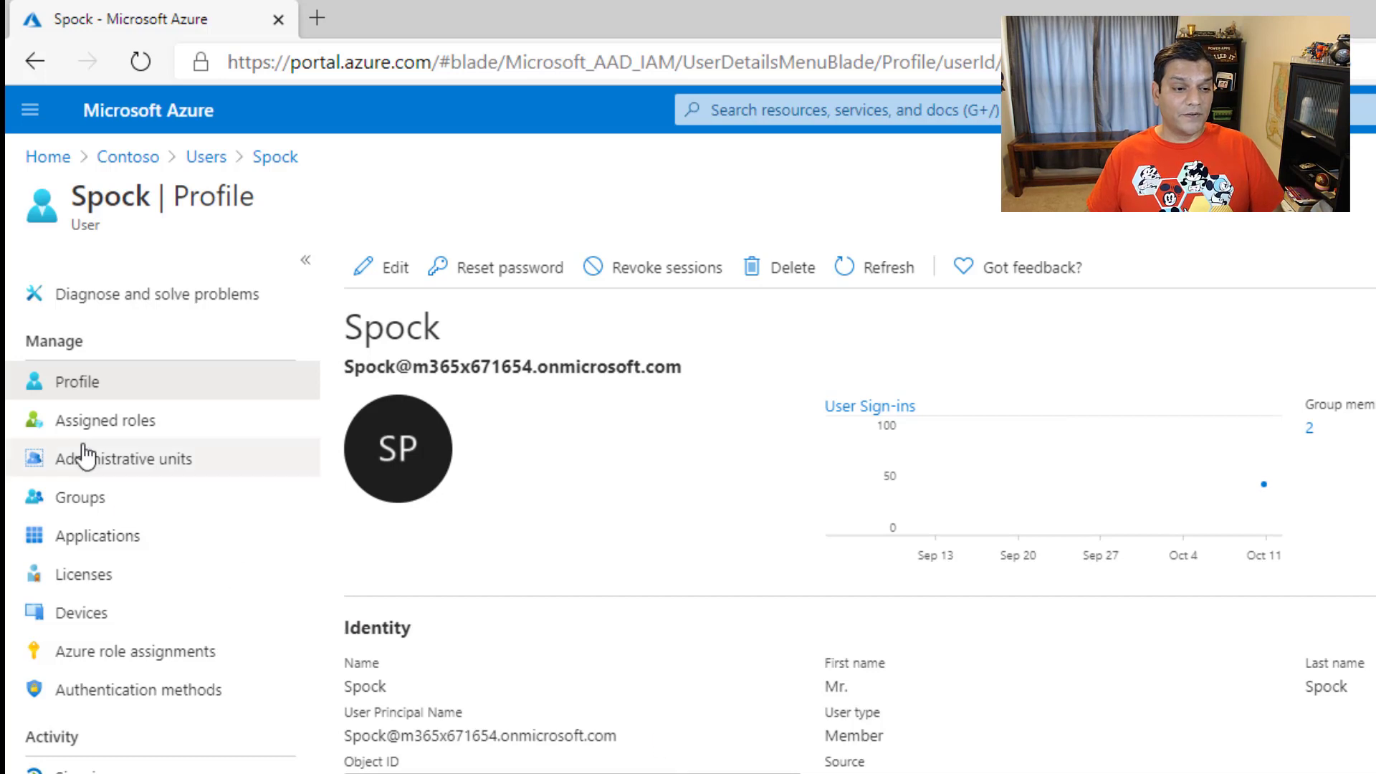
left_click(106, 577)
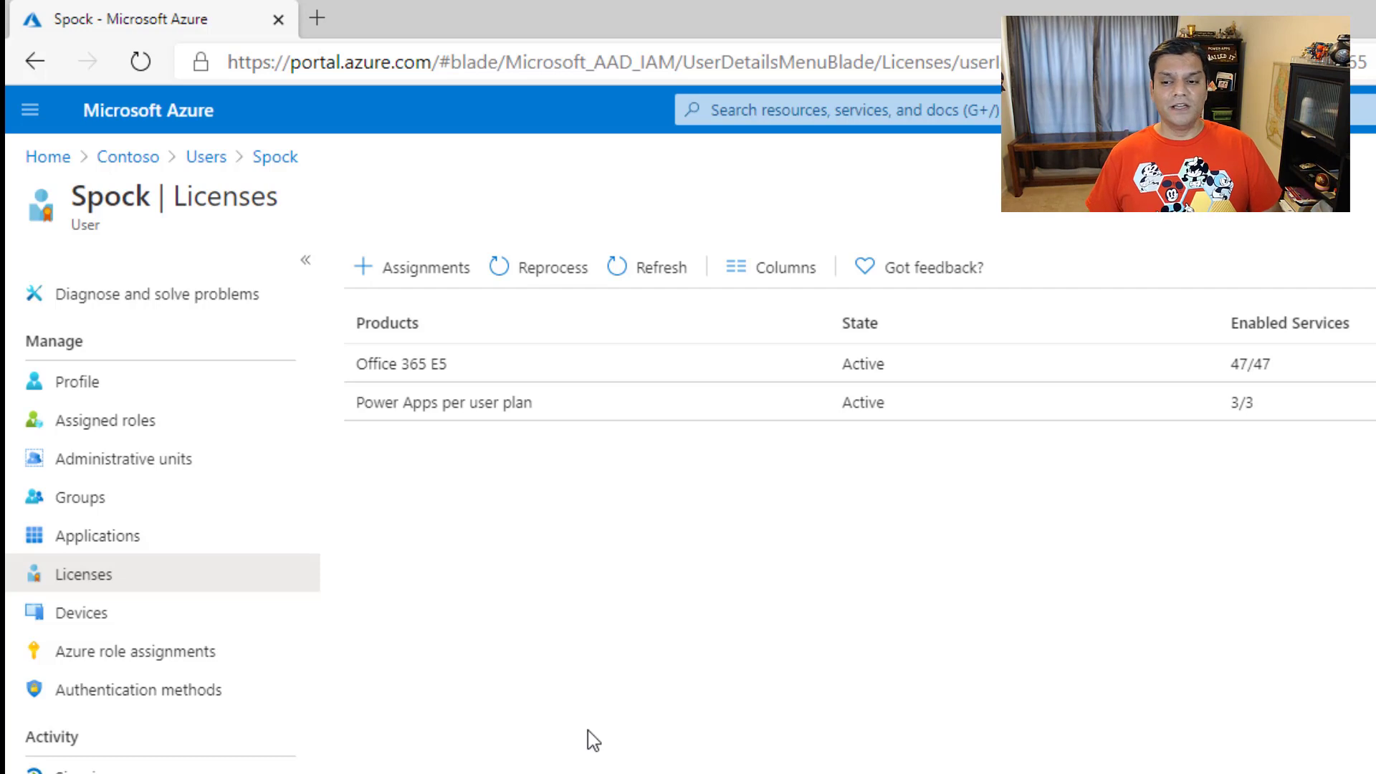
Step: Find the Star Trek doctor's account using "mc", view its licenses, and return to the Contoso directory overview
left_click(137, 157)
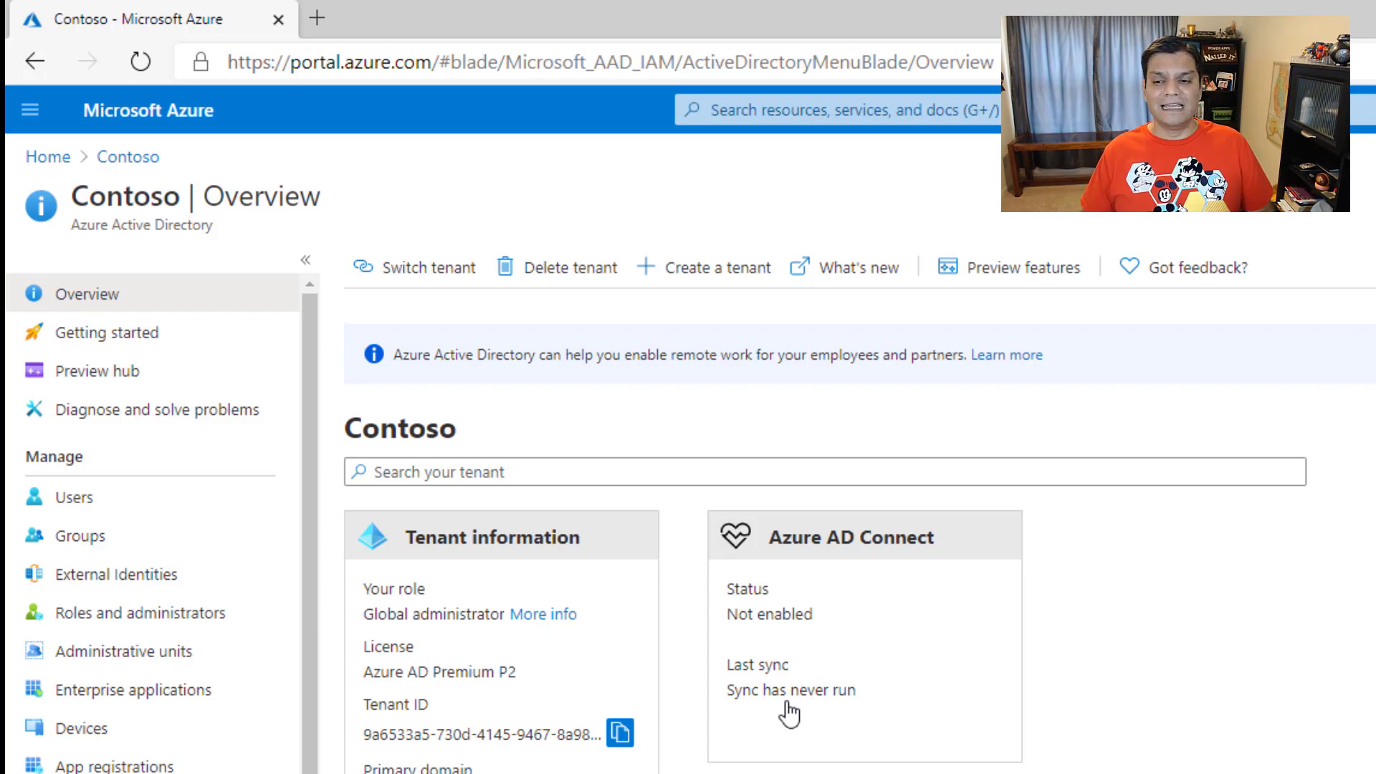
left_click(203, 509)
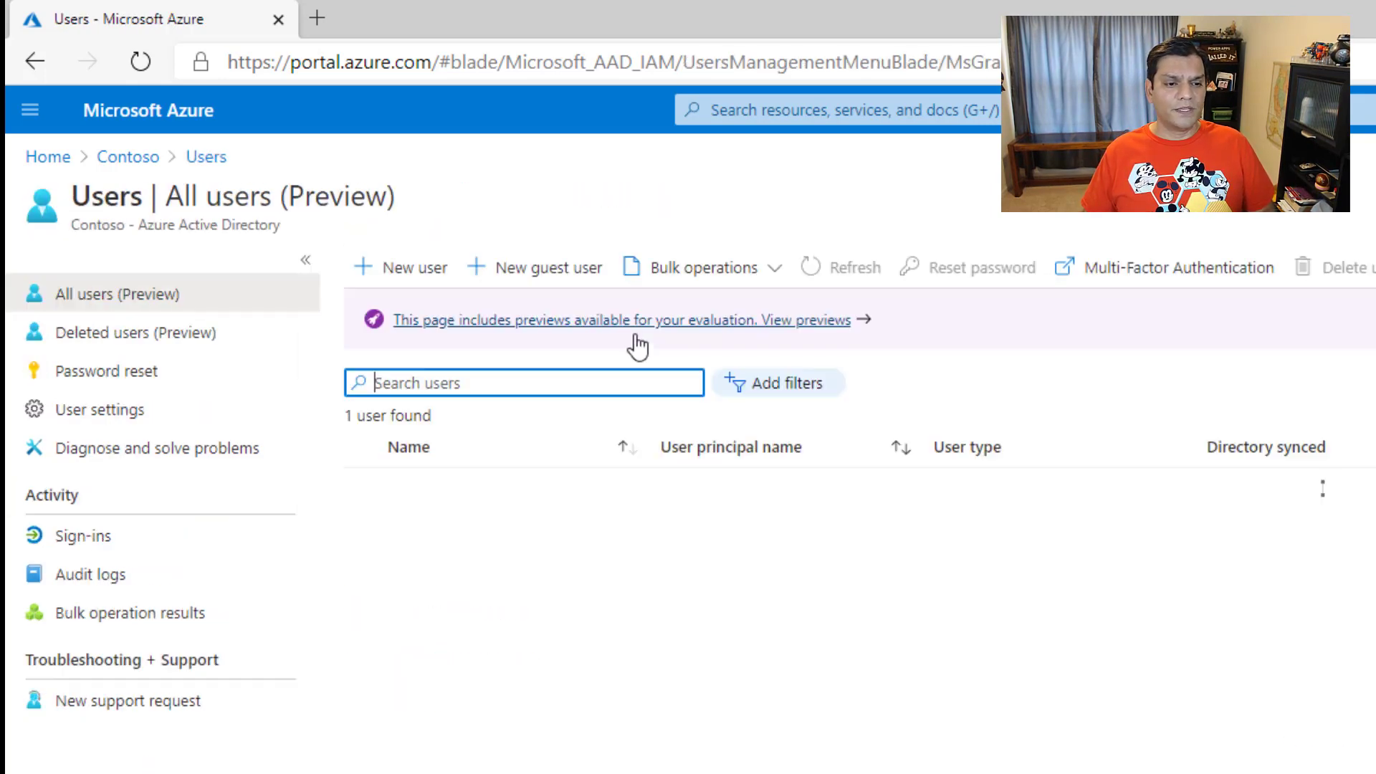
type("mm")
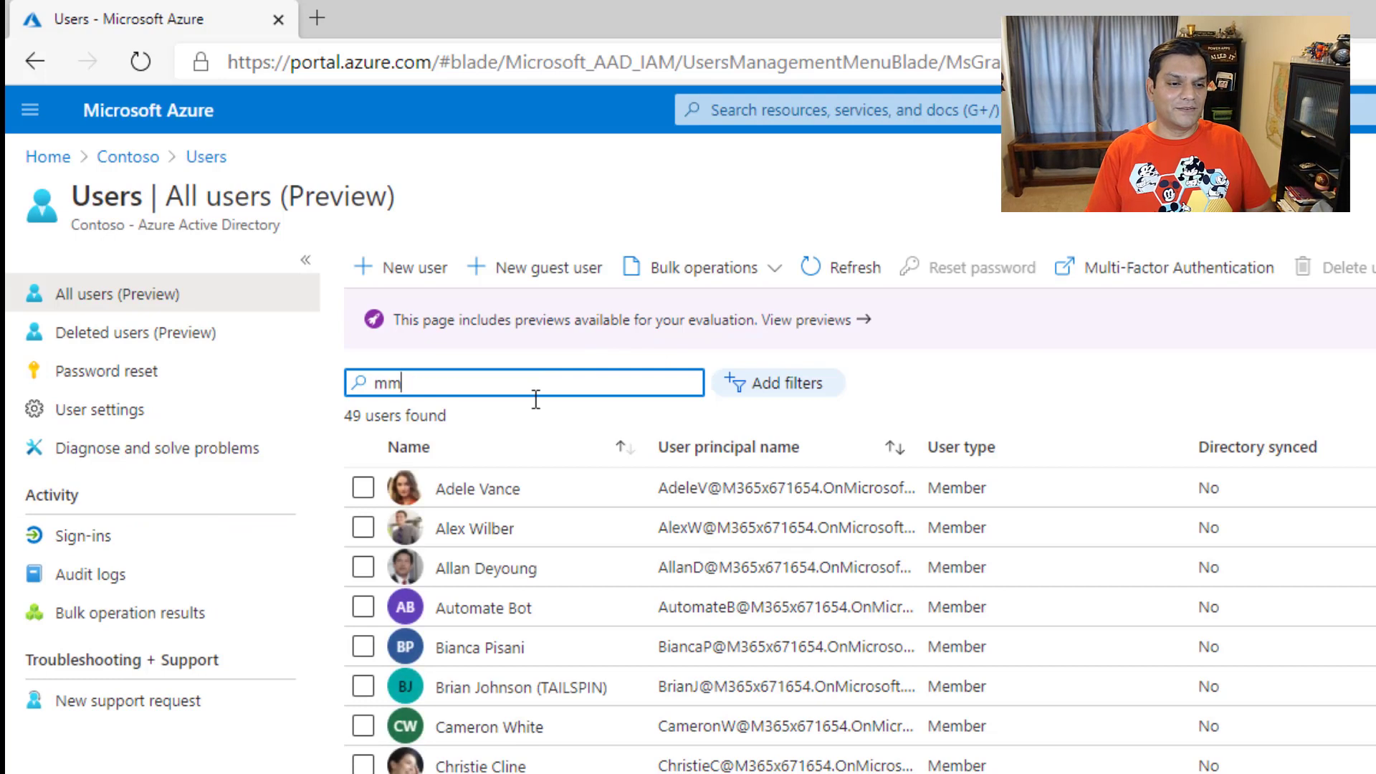
type("coy")
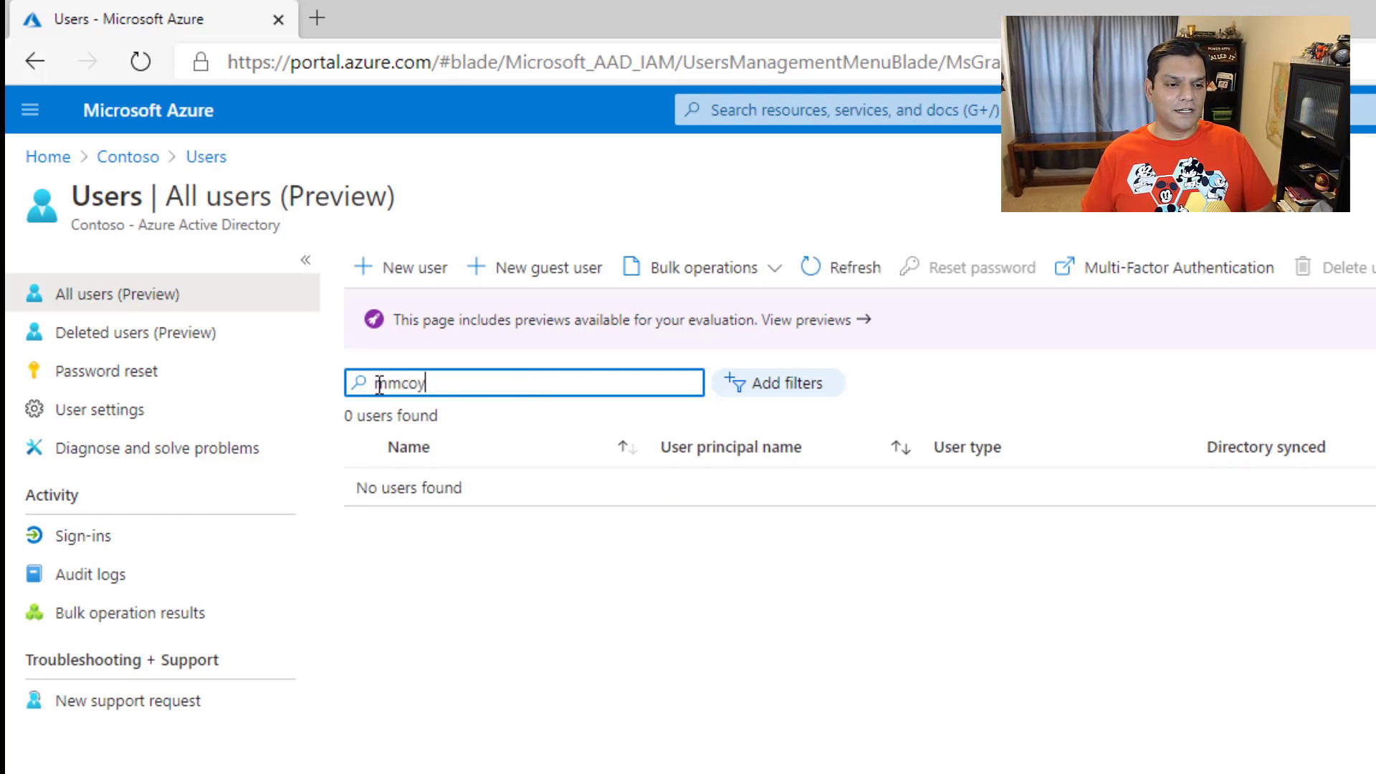
double_click(379, 385)
type("mc")
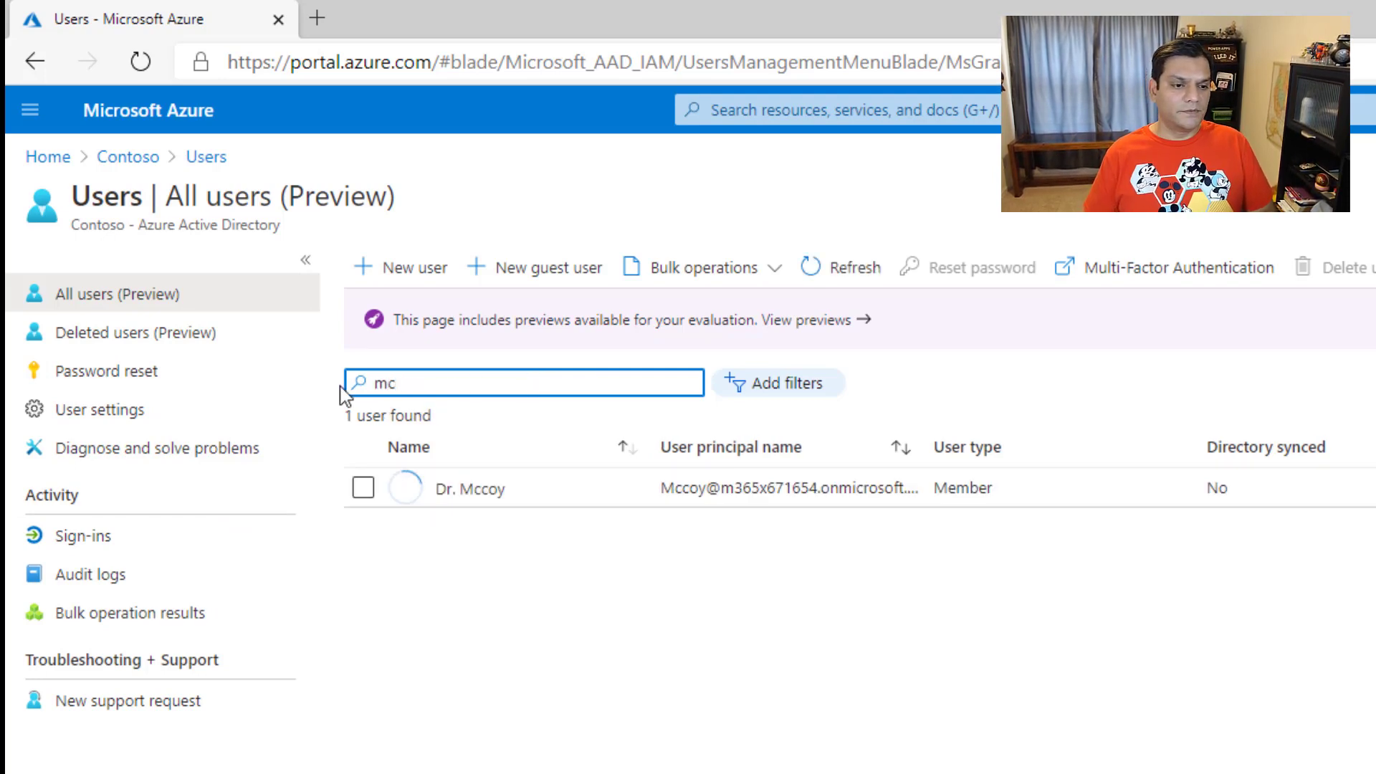
left_click(506, 493)
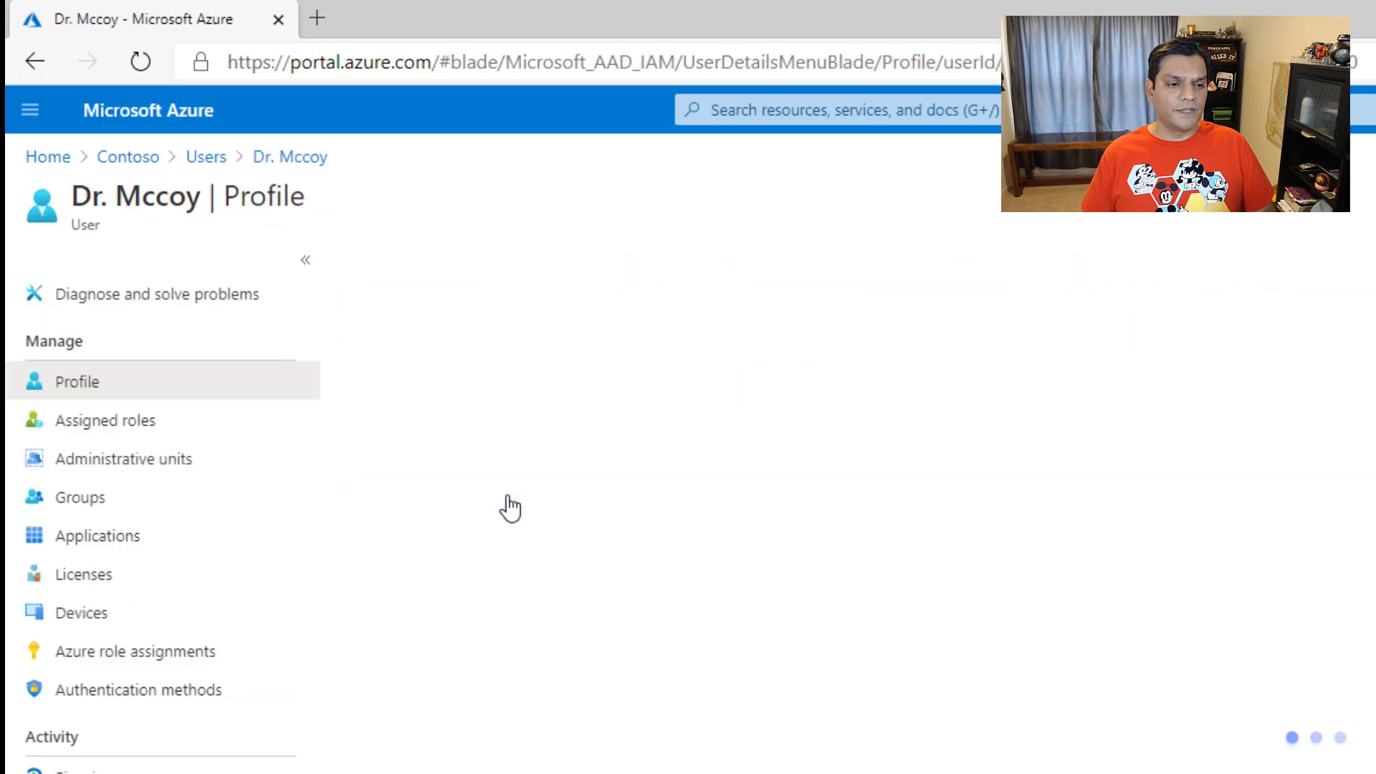
left_click(153, 581)
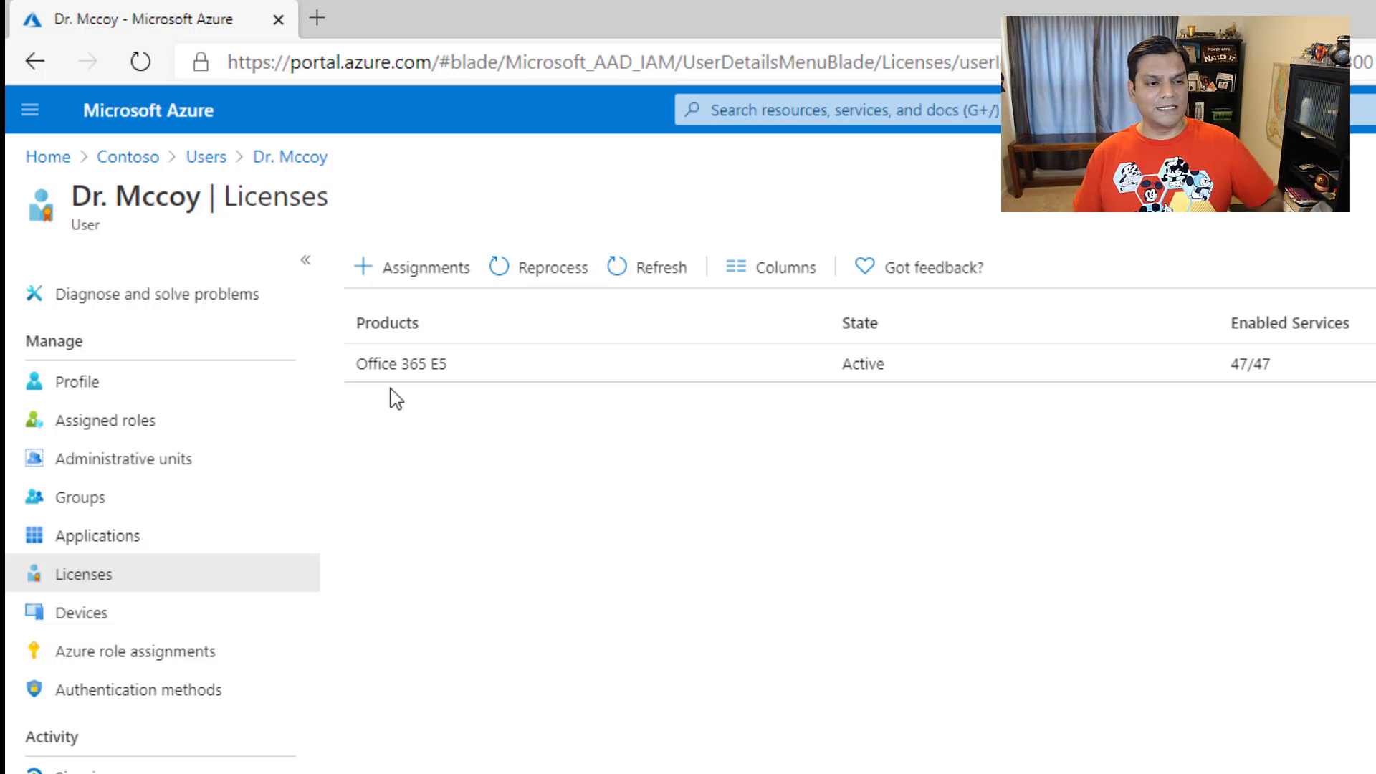
left_click(115, 159)
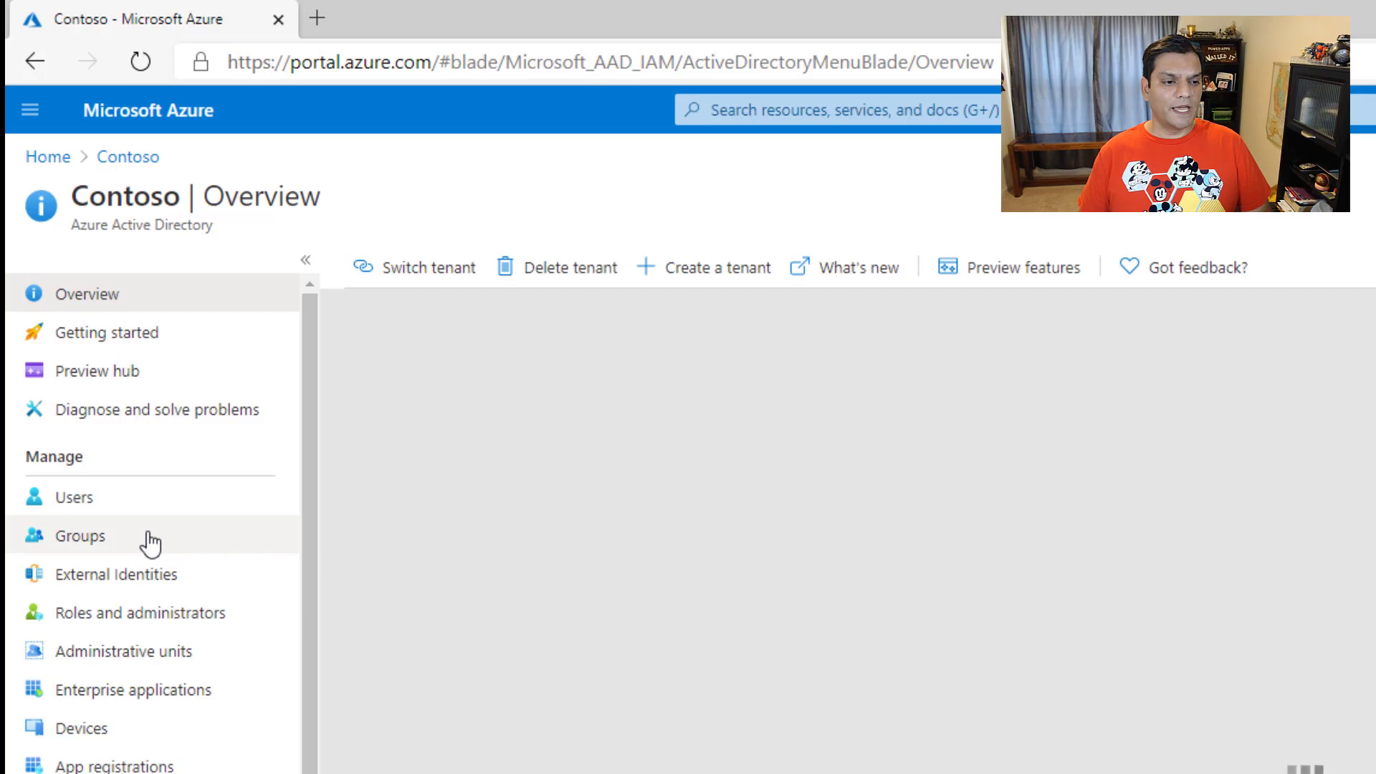
Step: Search the Contoso groups for "pp", open the PP_USSEnterprise_ENV_SG group and review its owners and members
left_click(85, 546)
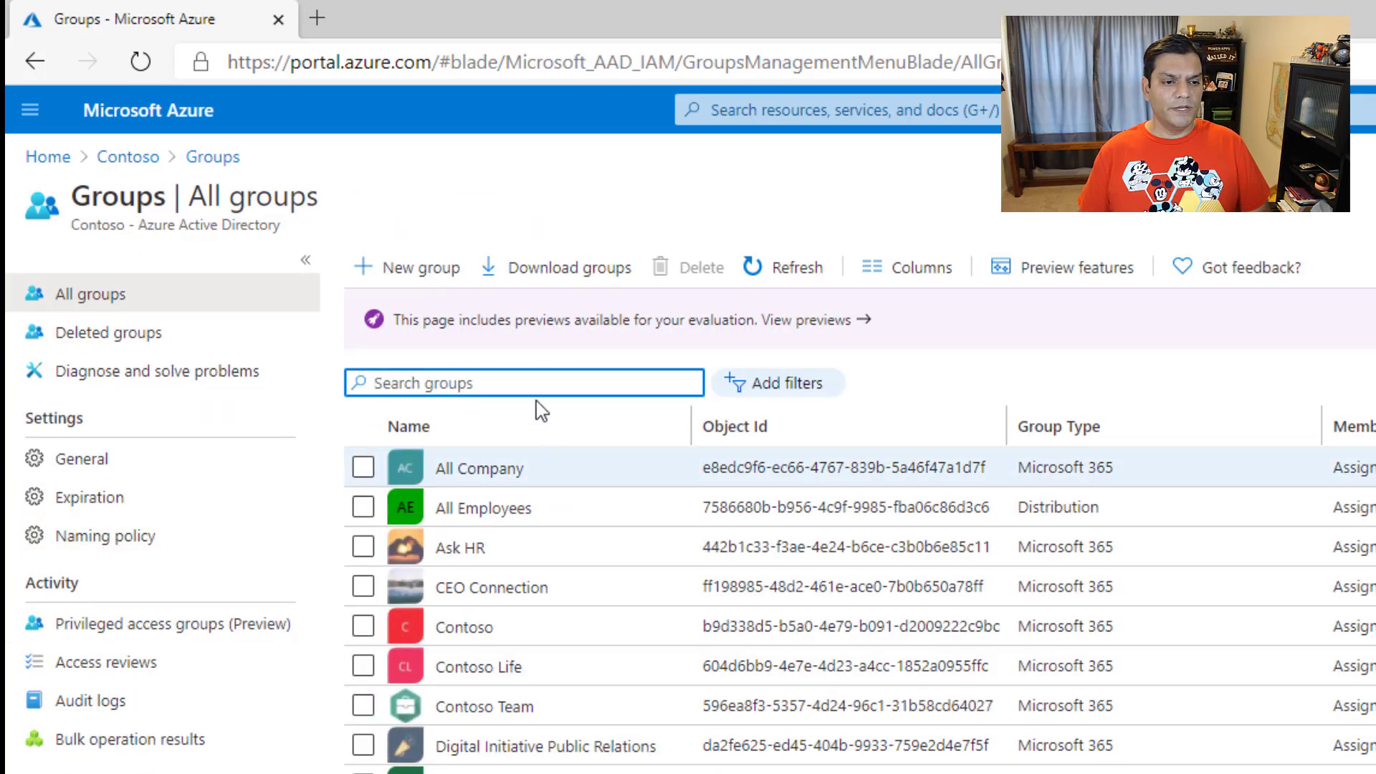
type("pp")
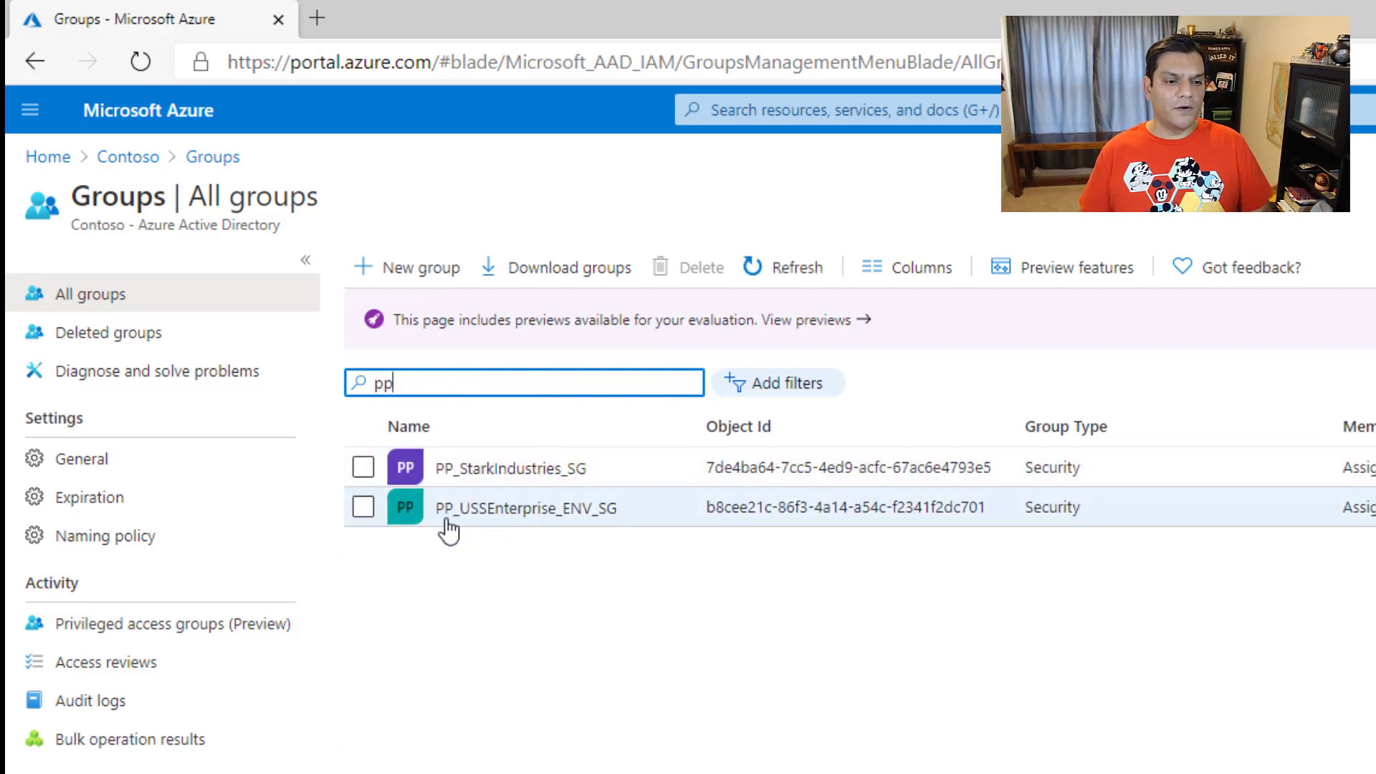
left_click(544, 520)
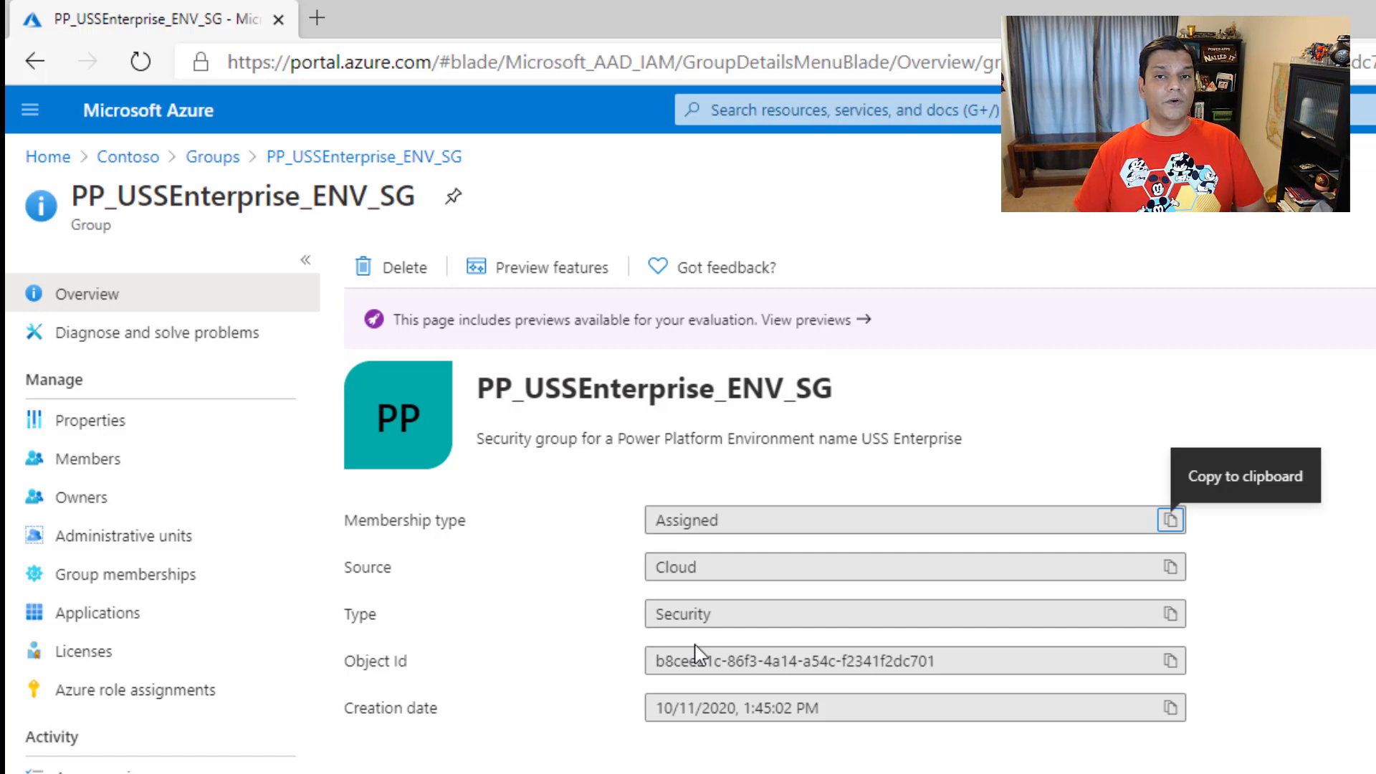
left_click(109, 503)
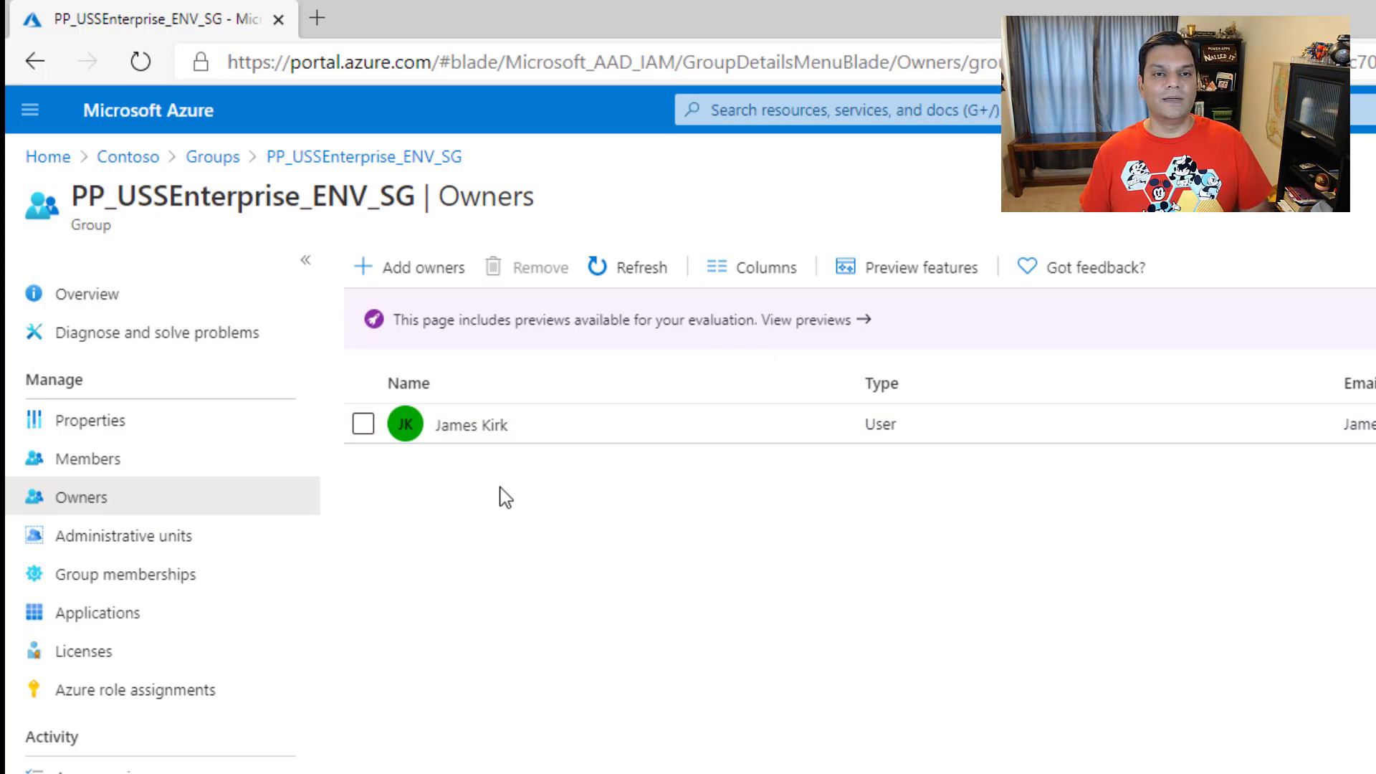
left_click(107, 462)
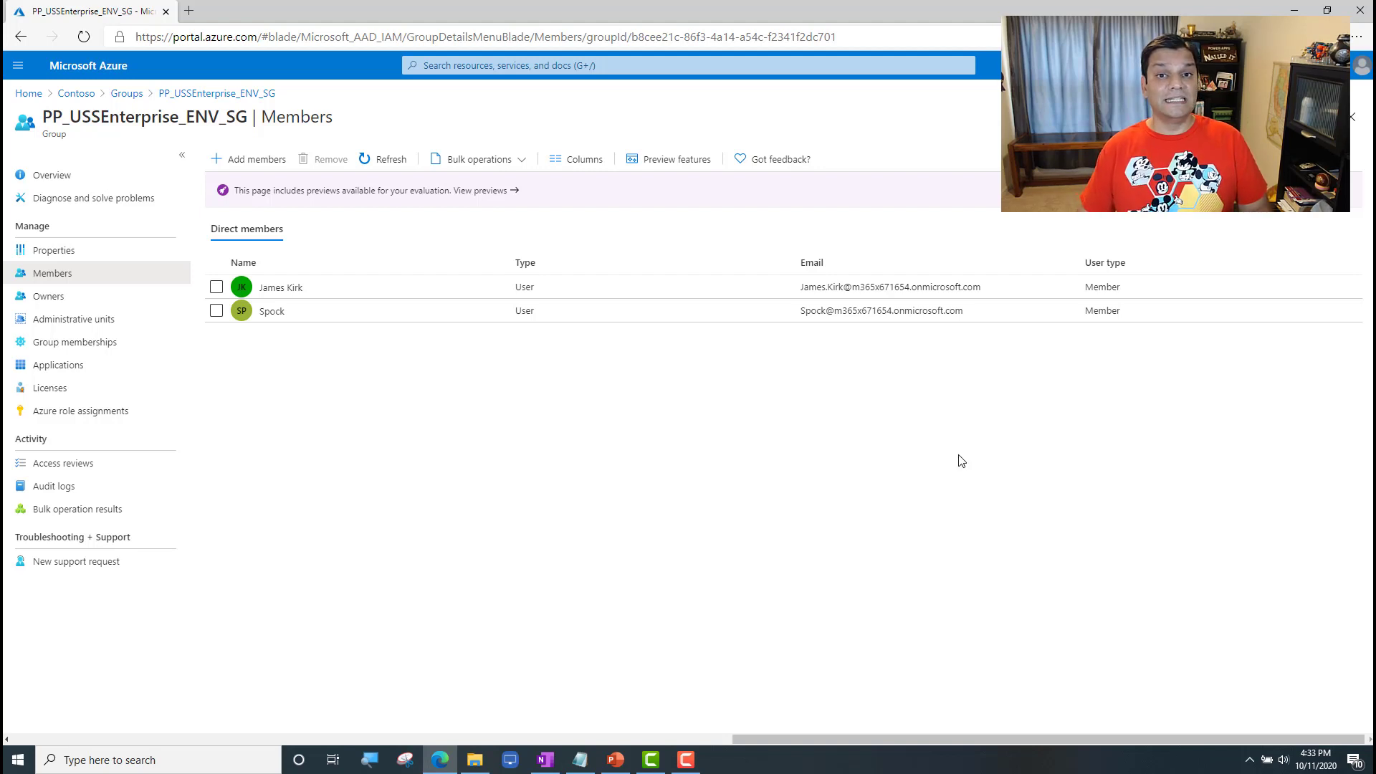
Step: Open a new InPrivate browser window and load the powerapps.microsoft.com site
left_click(1357, 37)
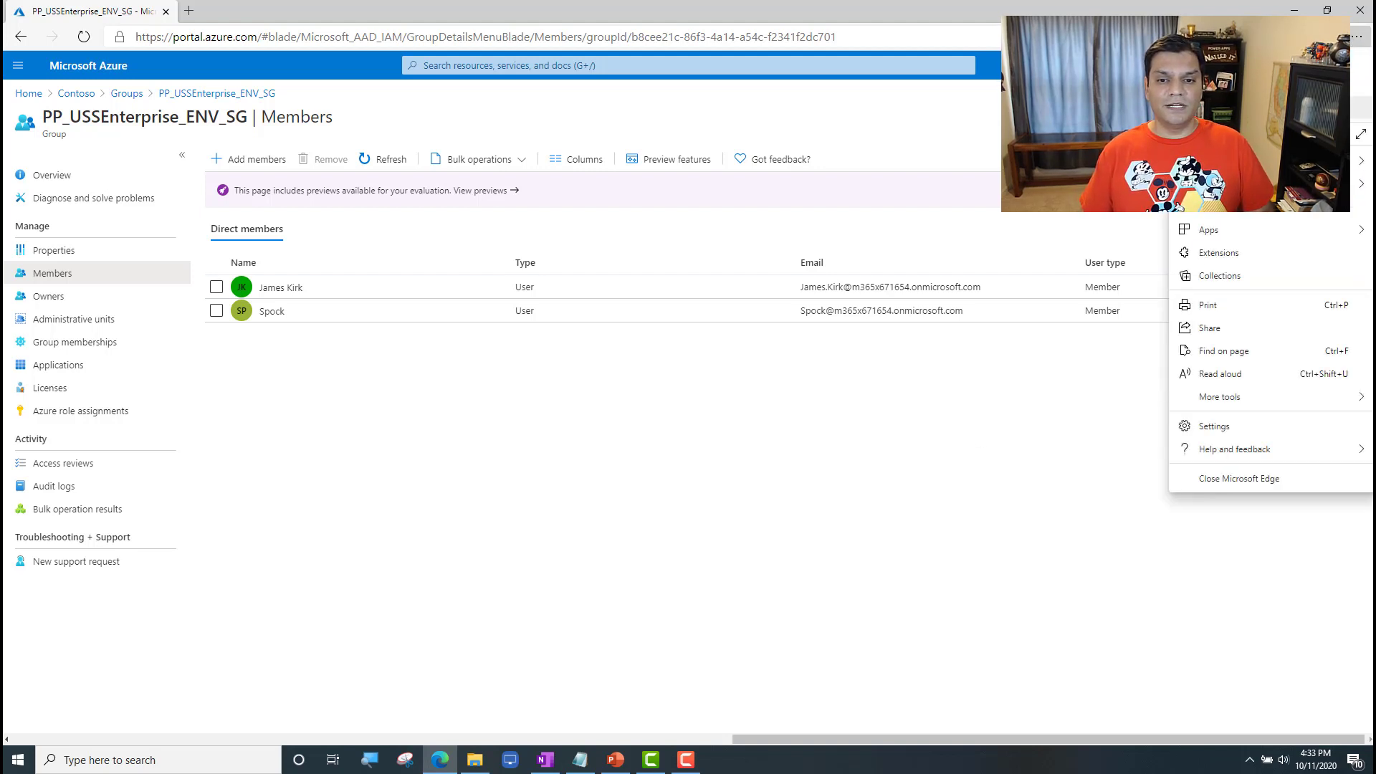
left_click(1240, 104)
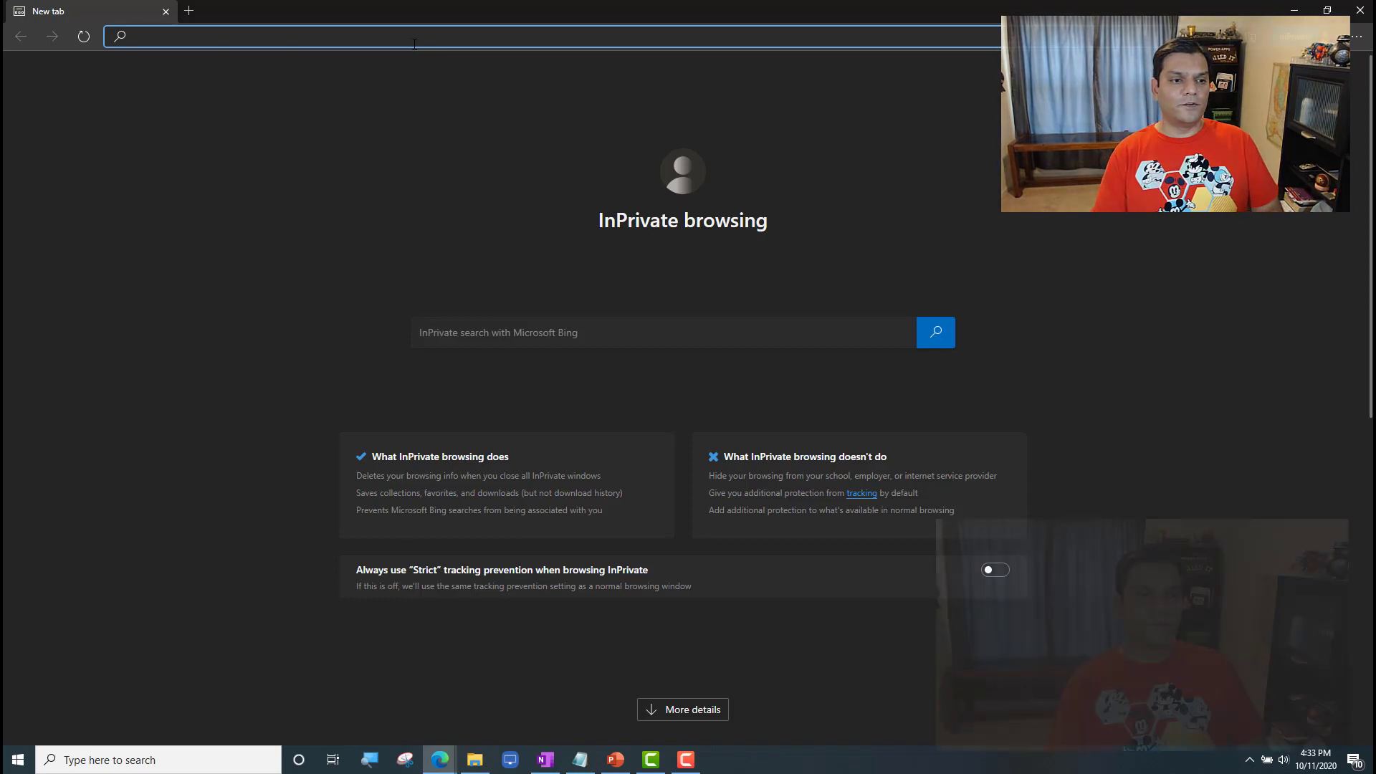
type("pow")
key("Return")
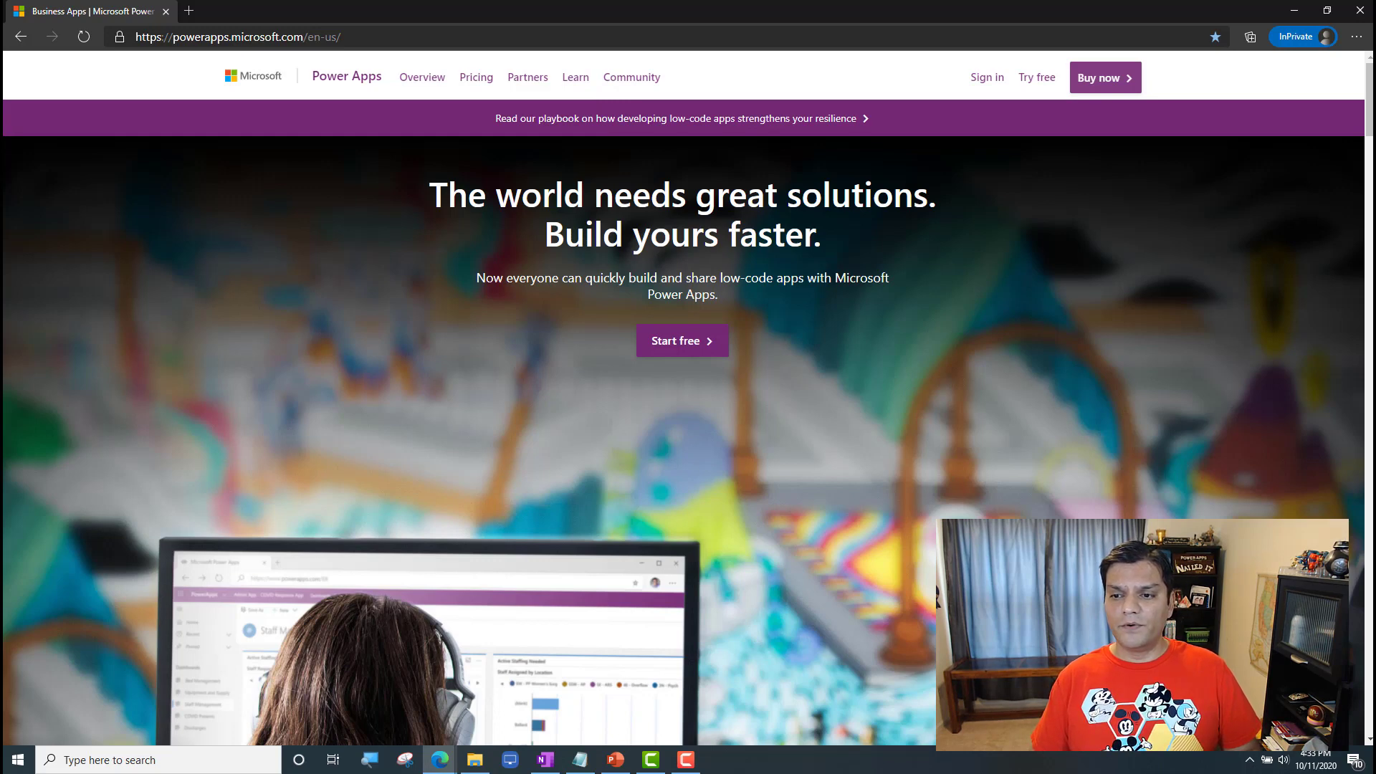
Step: Start signing in to Power Apps and submit the Power Platform admin account's e-mail, copied from the notes
key("alt+Tab")
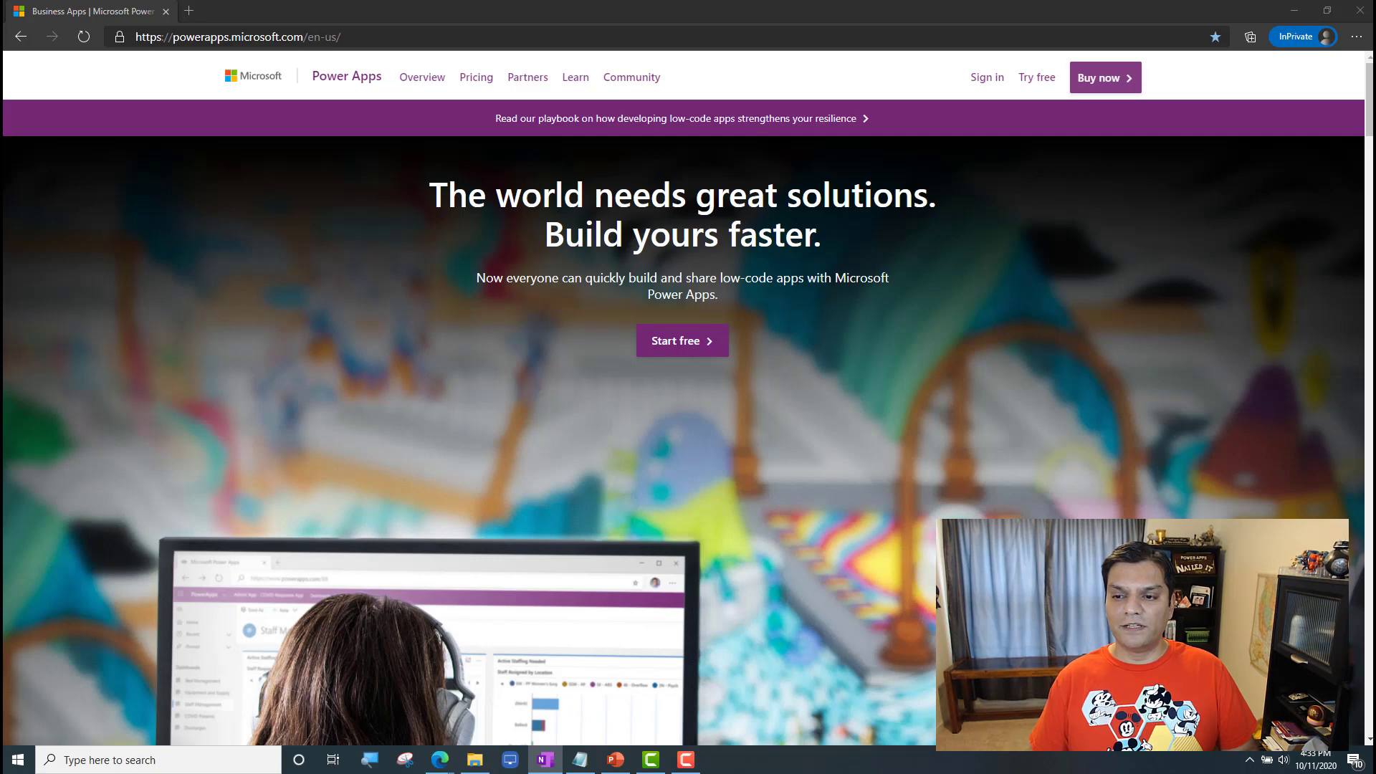
left_click(985, 79)
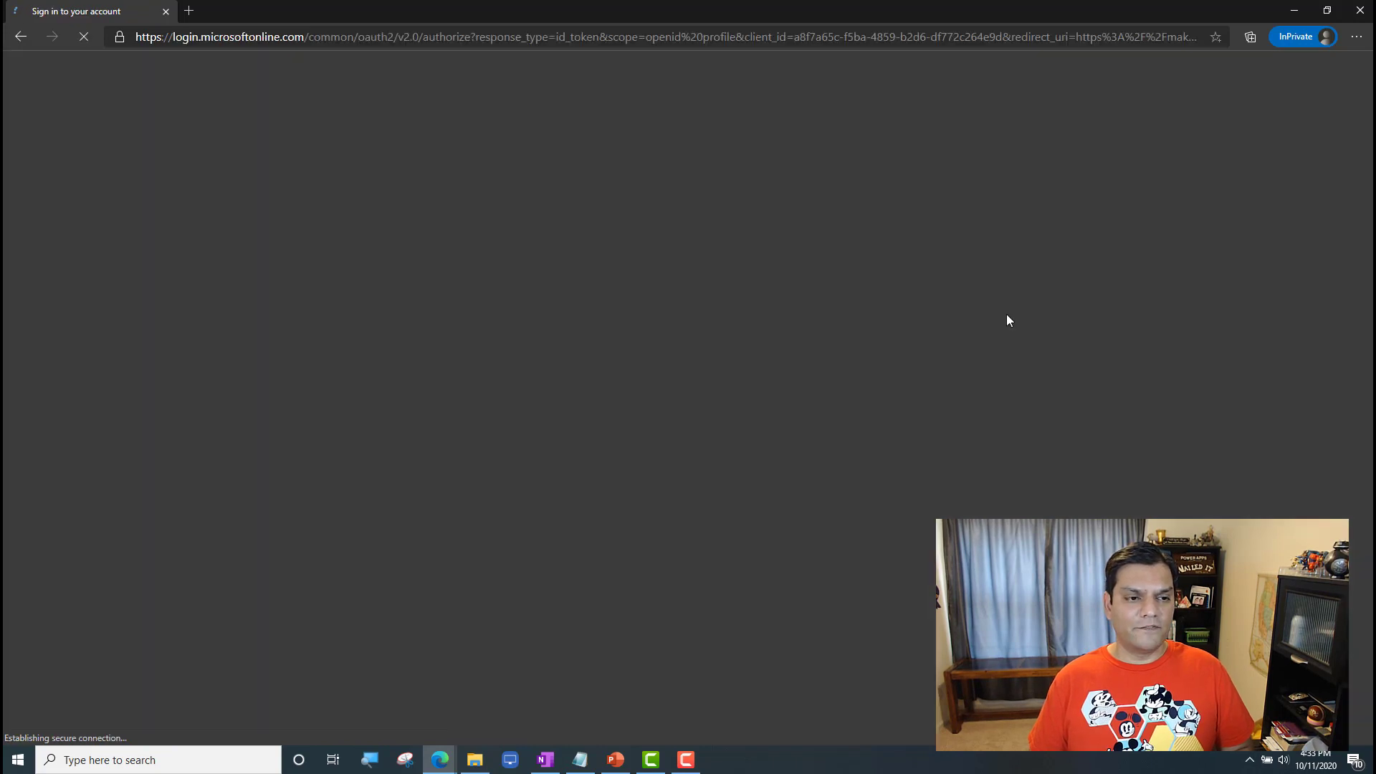
key("ctrl+v")
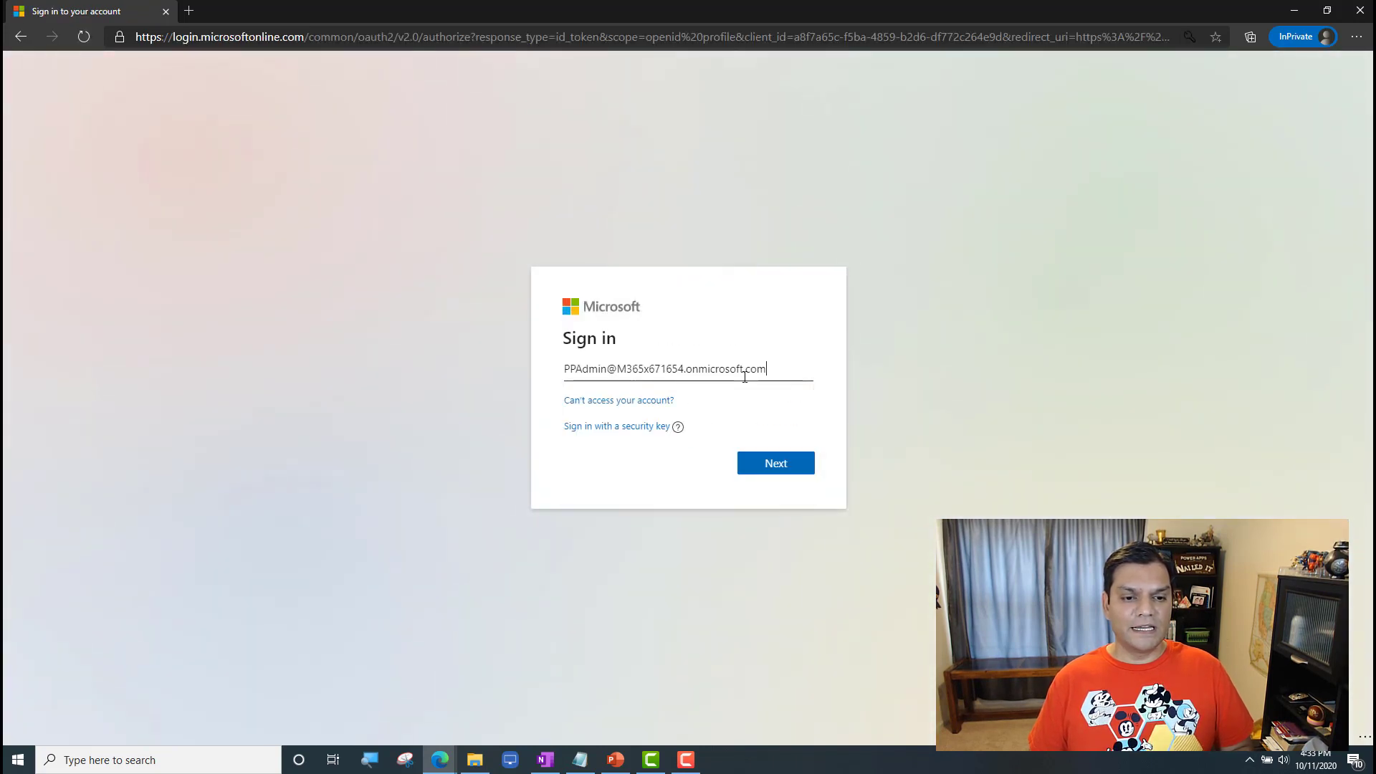
left_click(796, 466)
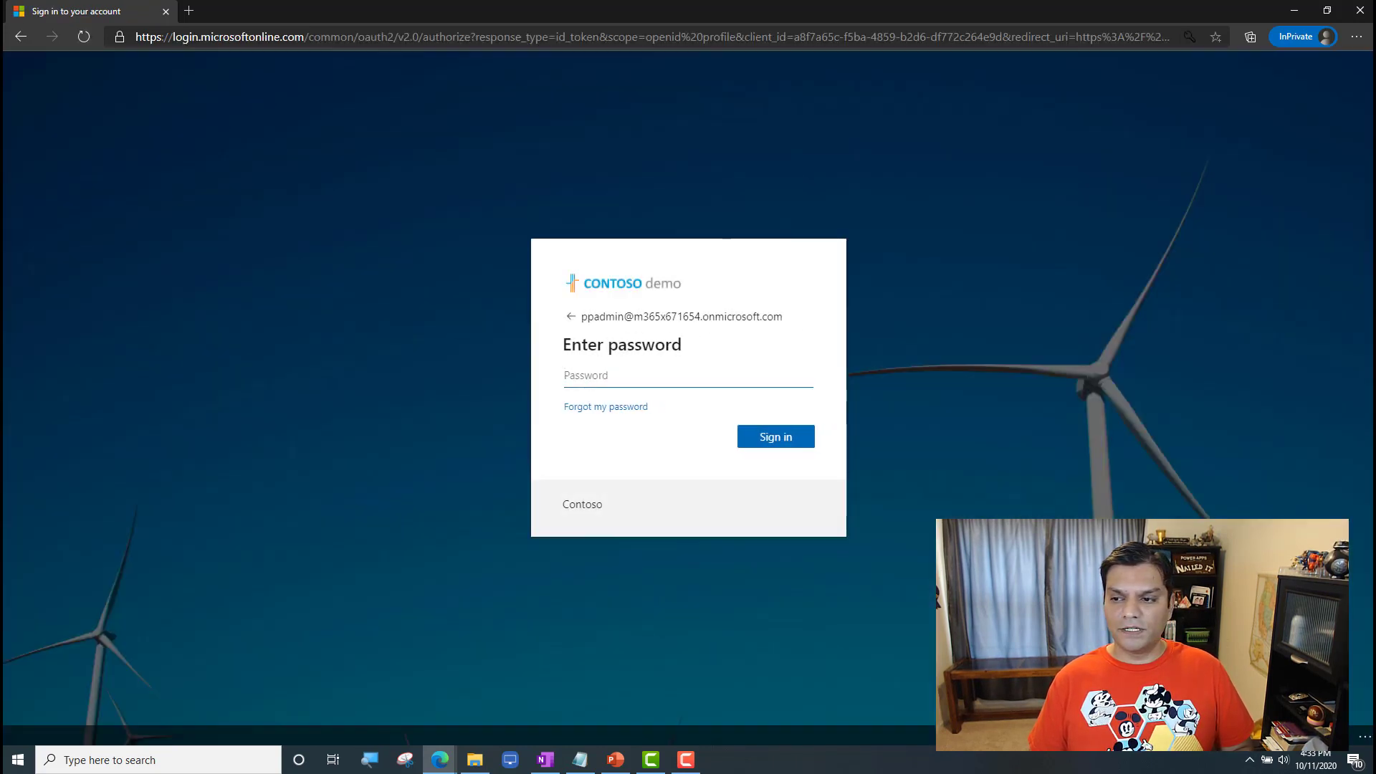
Step: Paste the admin account's password from the notes, sign in and decline to stay signed in
key("alt+Tab")
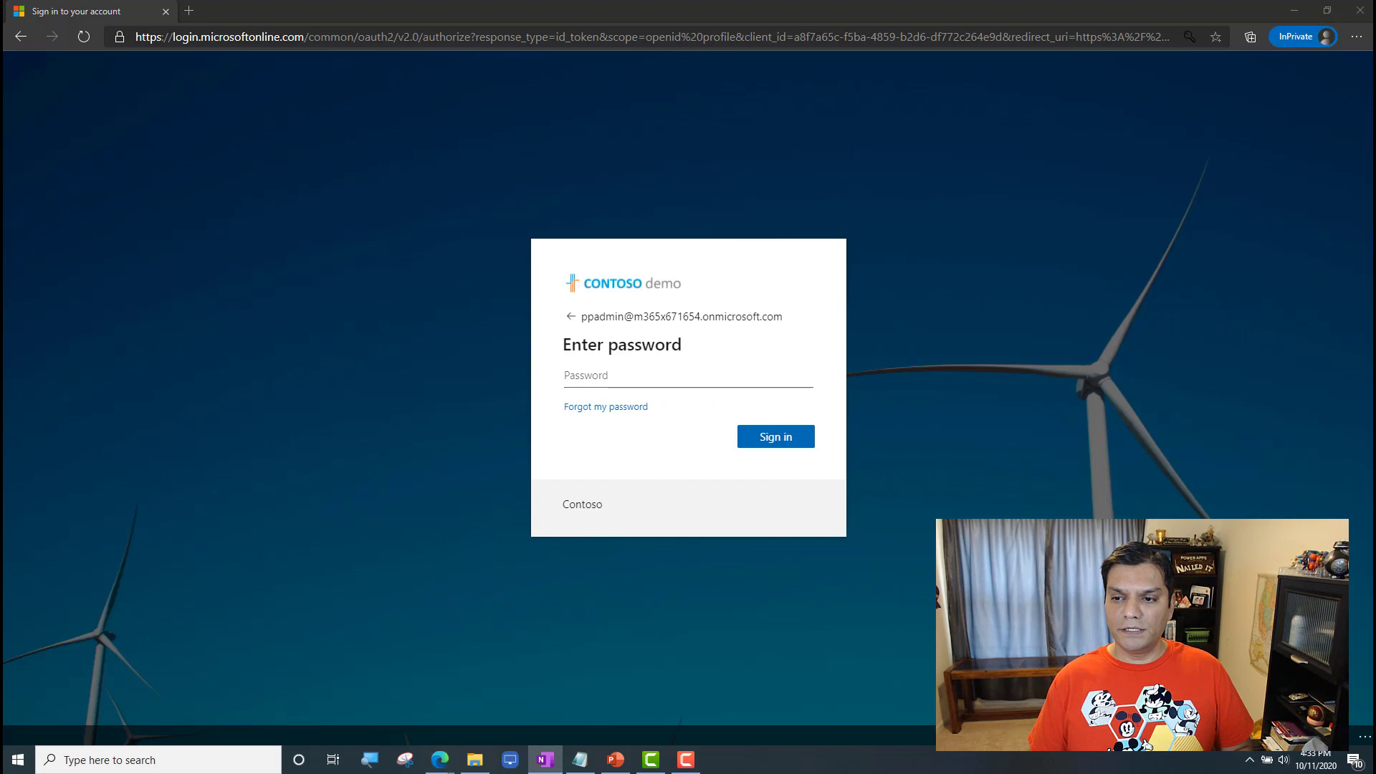
left_click(782, 375)
key("ctrl+v")
left_click(820, 531)
left_click(809, 442)
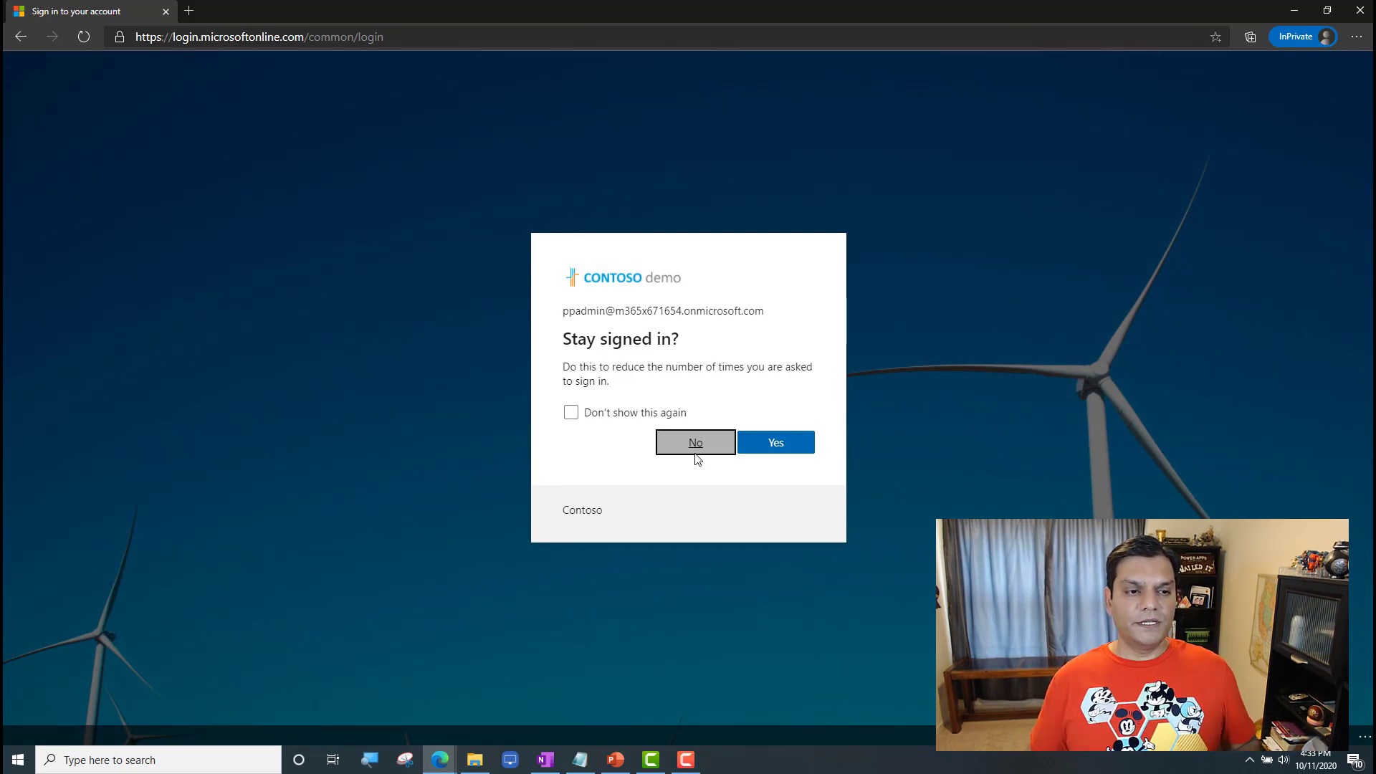
left_click(695, 452)
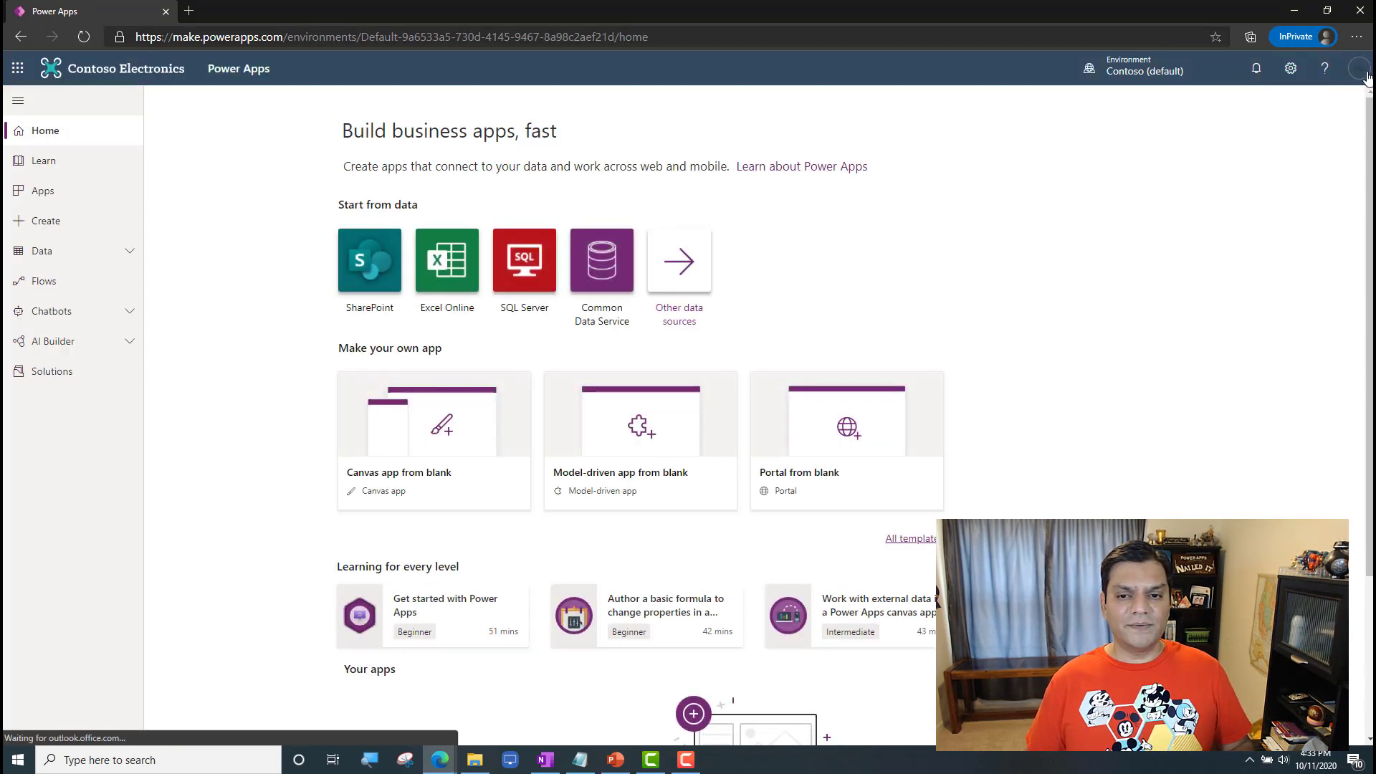
Step: Review the list of available environments in Power Apps, then open the Power Platform admin center from the settings
left_click(1127, 73)
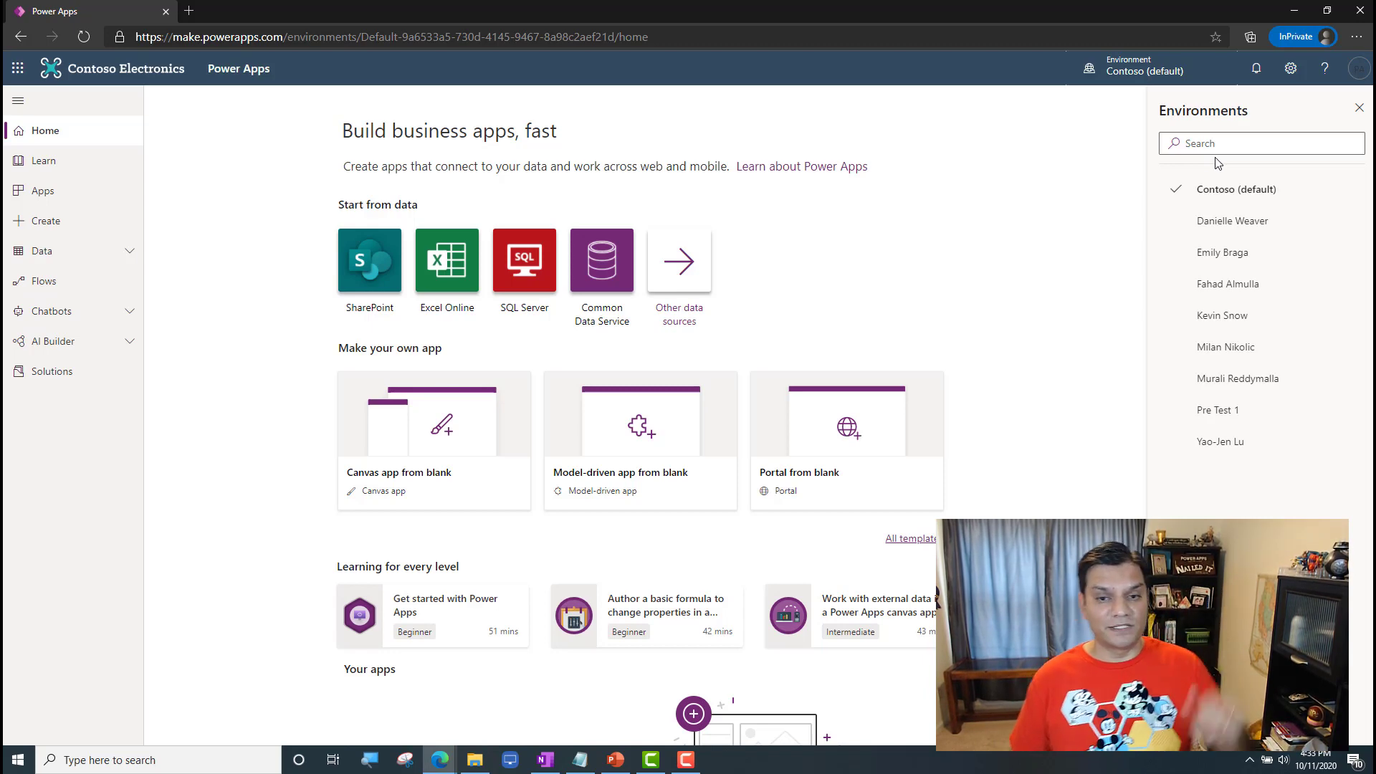
left_click(1367, 111)
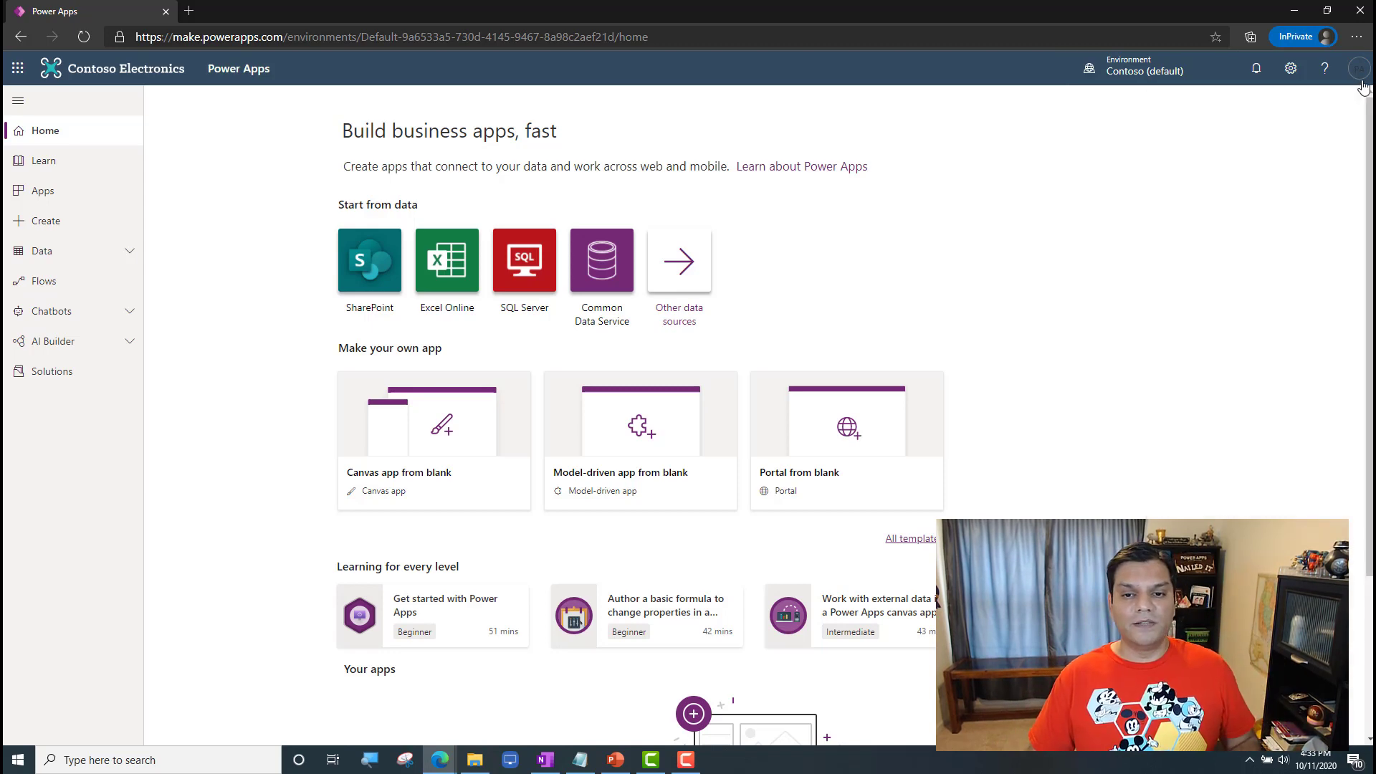
left_click(1359, 68)
left_click(1290, 68)
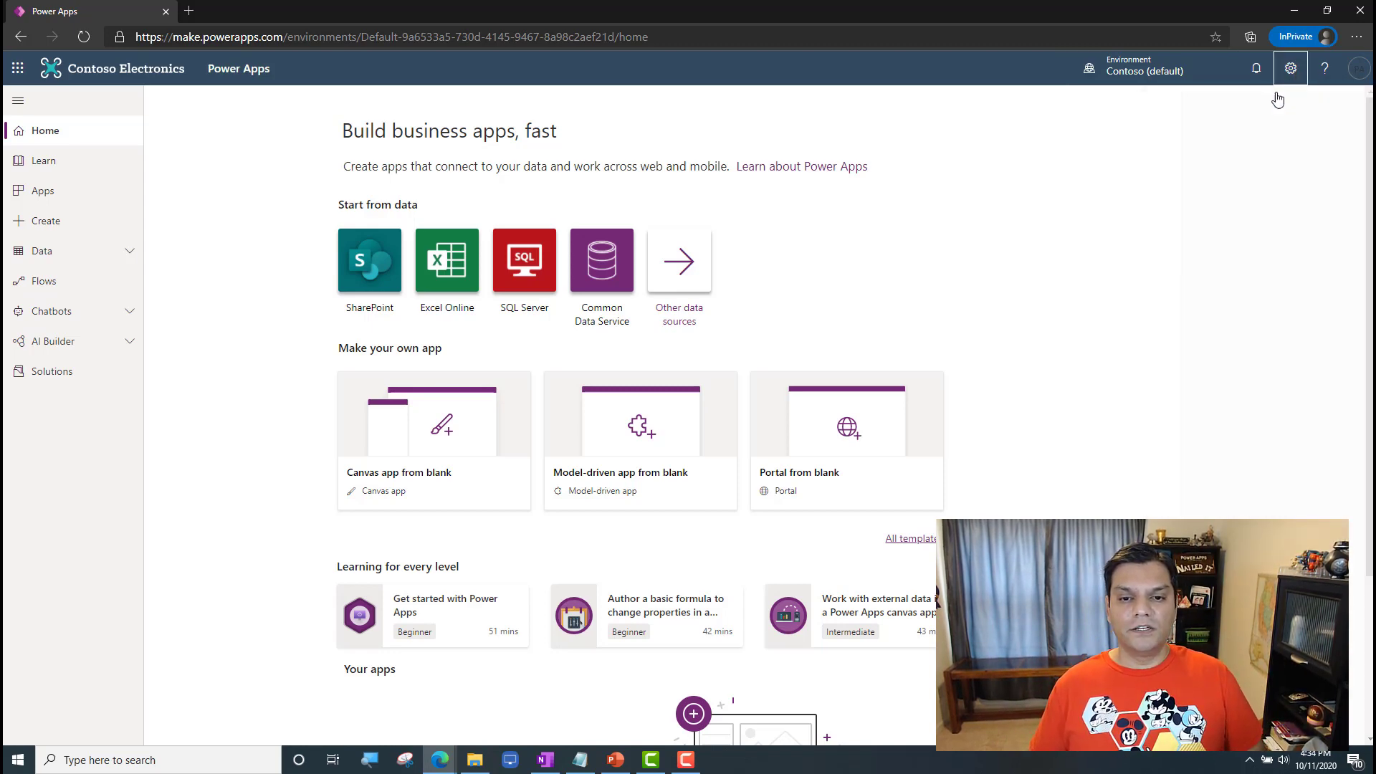
left_click(1189, 170)
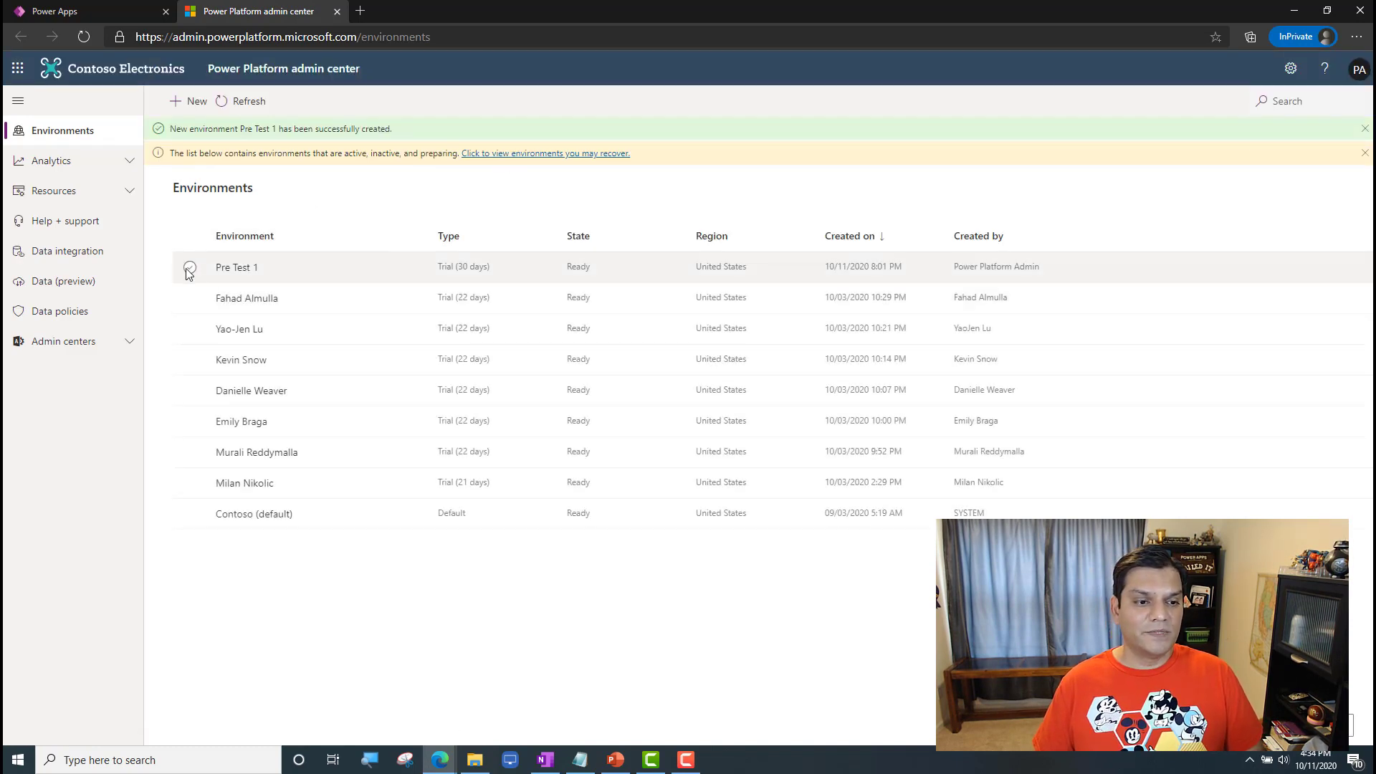
Step: Delete the Pre Test 1 environment, confirming with its name, and refresh the environment list
left_click(190, 267)
left_click(320, 101)
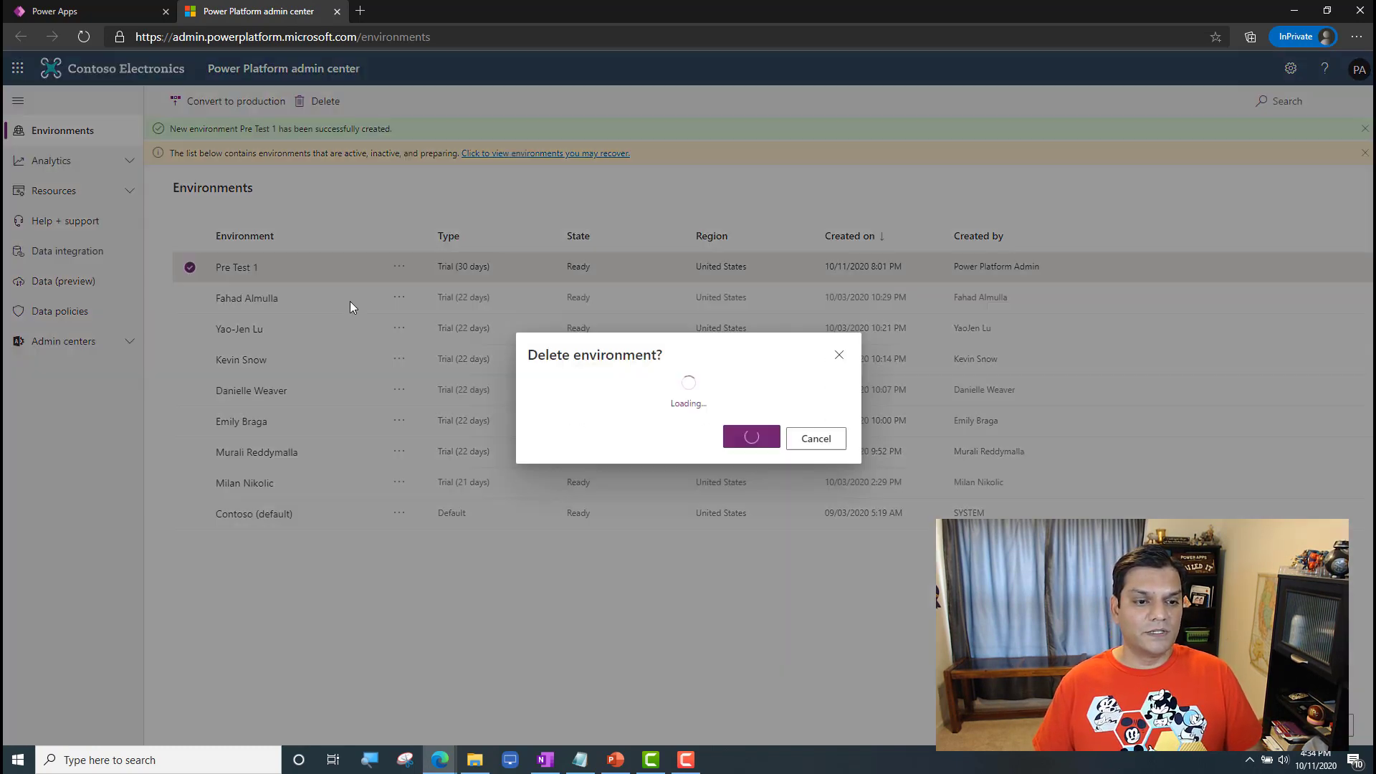
left_click(742, 437)
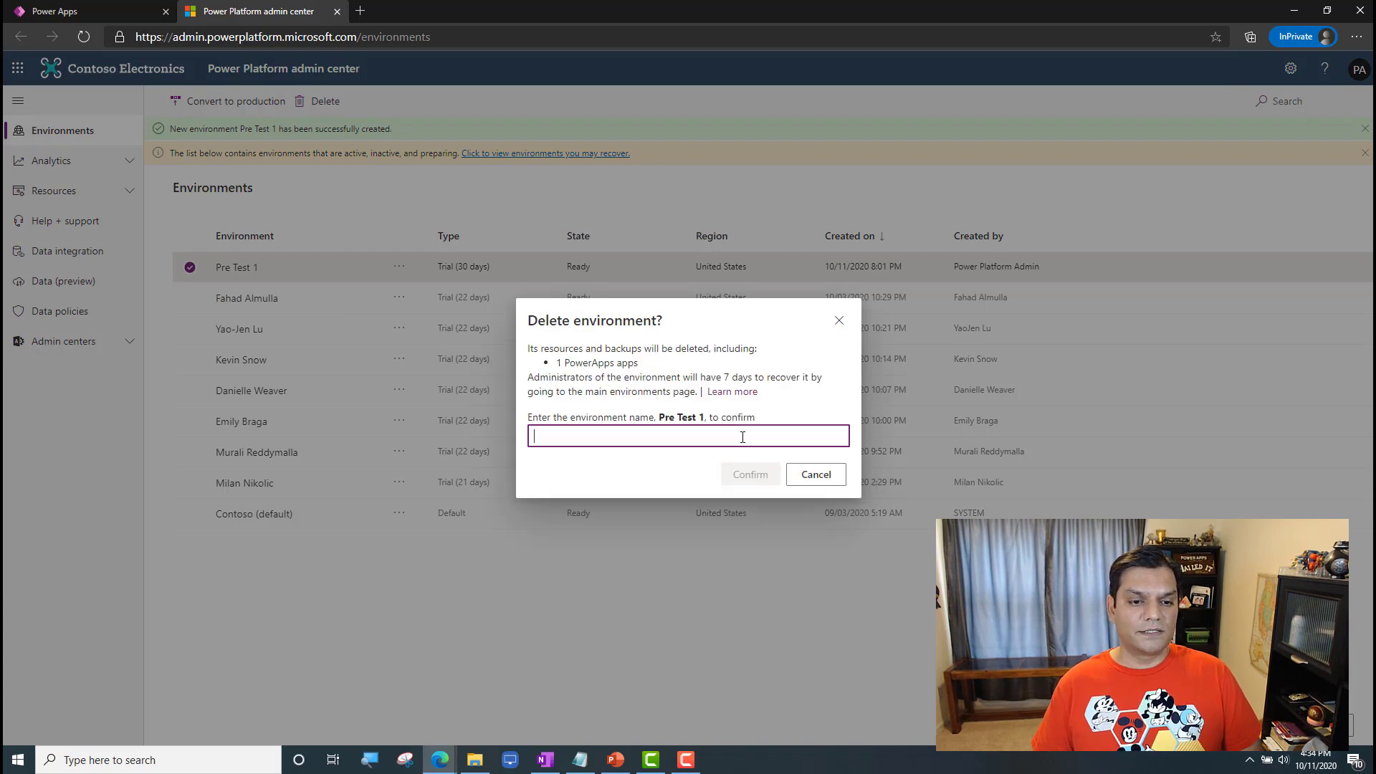
type("Pre Test 1")
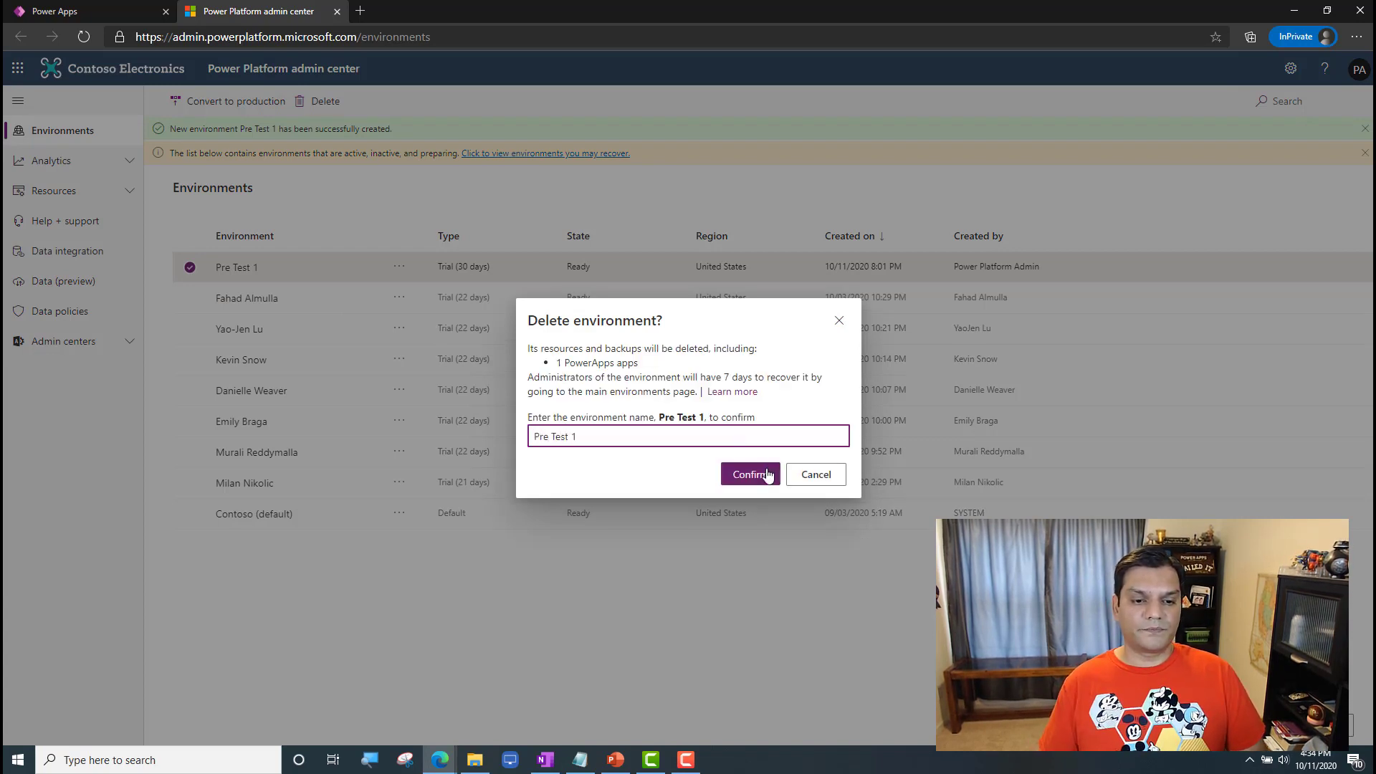
left_click(767, 474)
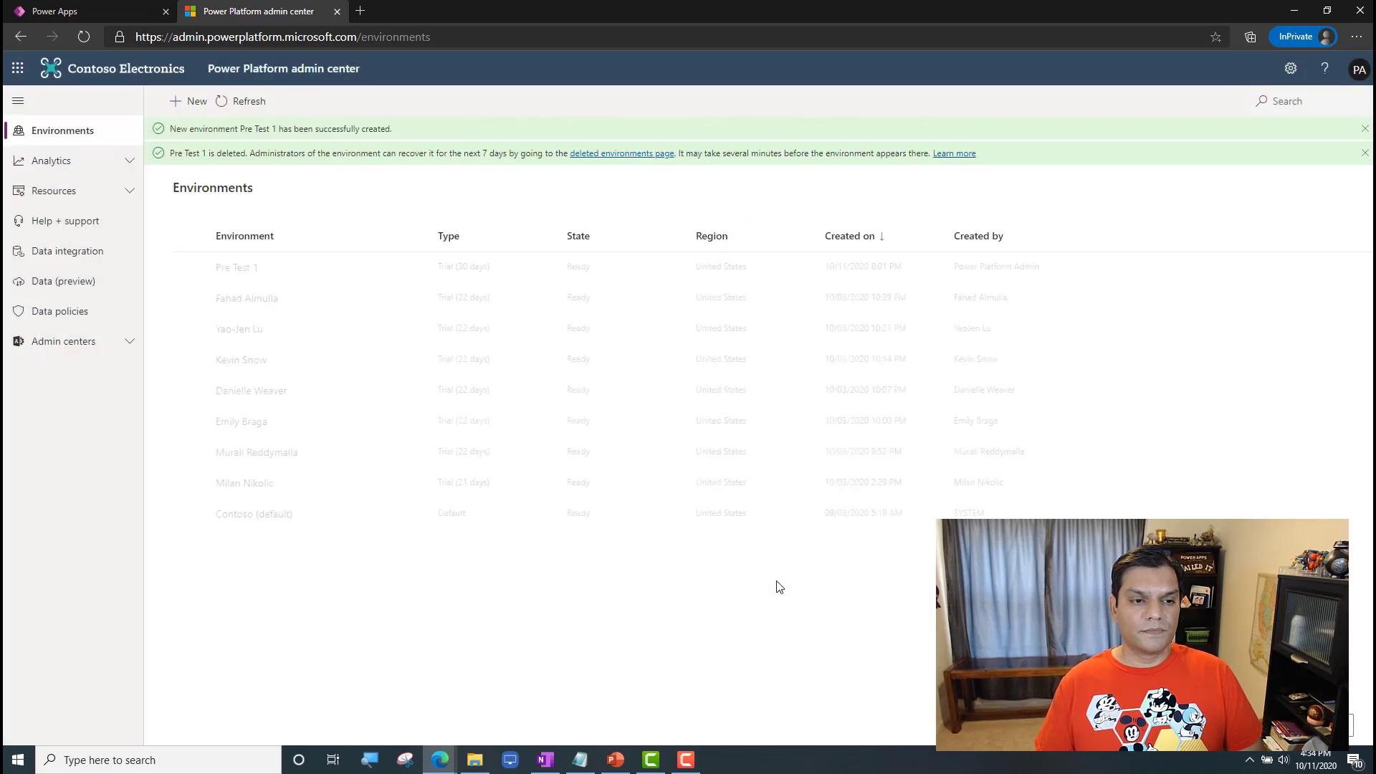
left_click(256, 105)
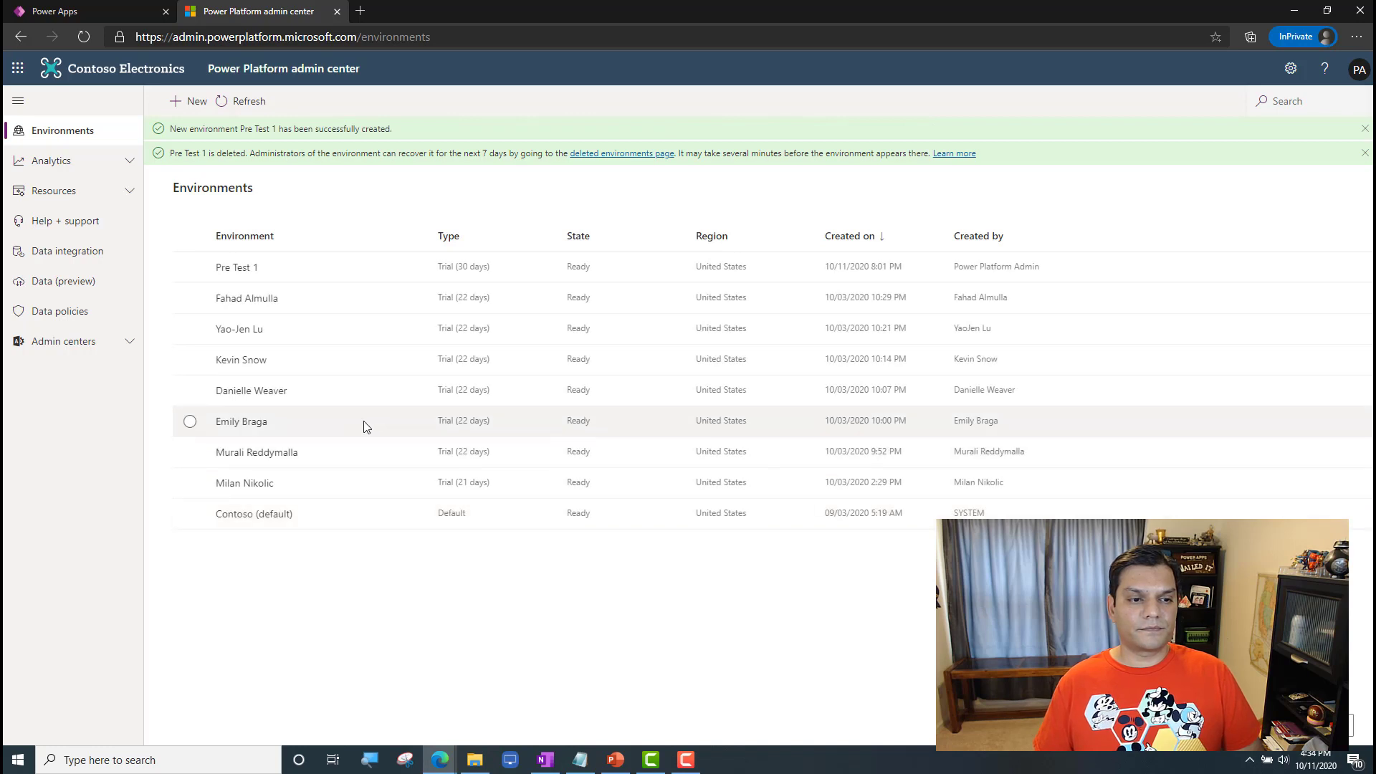
left_click(243, 107)
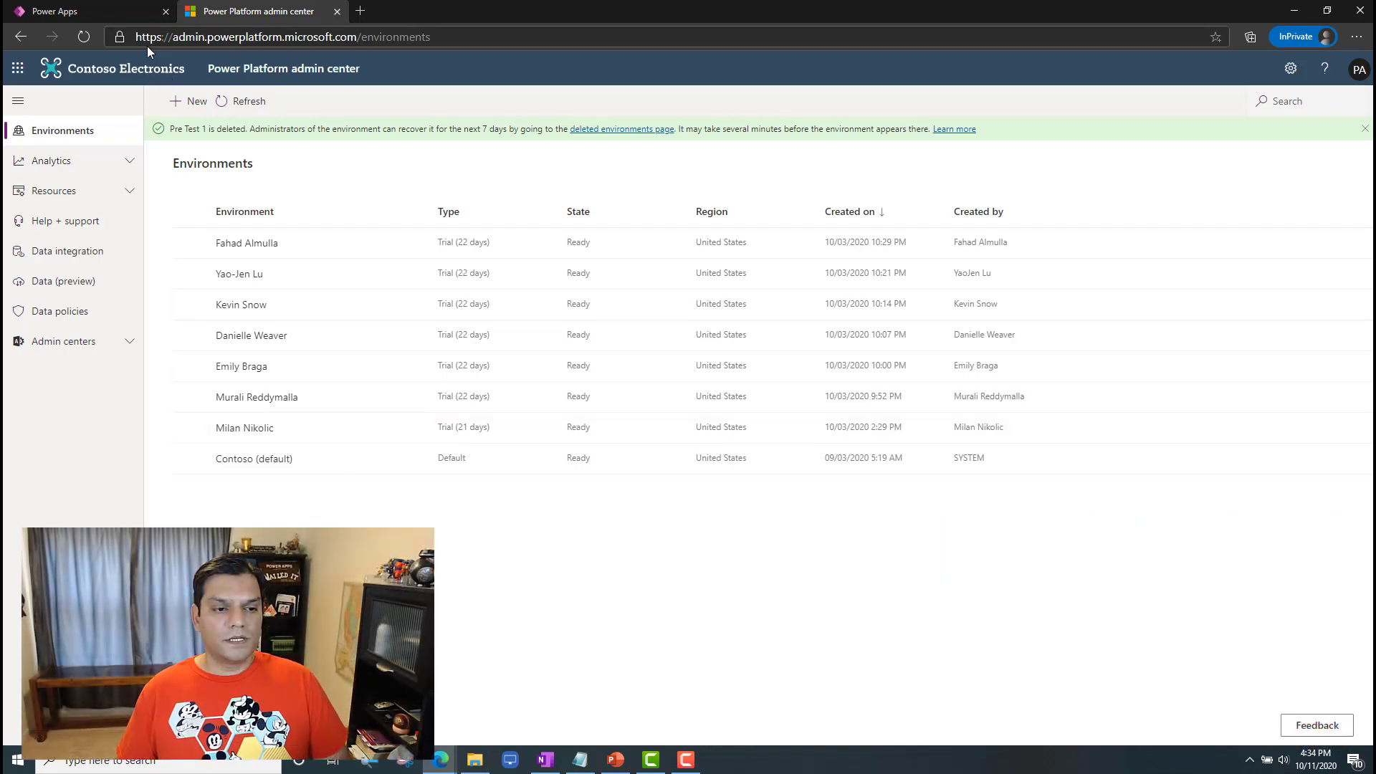
Step: Create a new Trial environment named "Millennium Falcon", copying the name from the notes, and save it
left_click(187, 101)
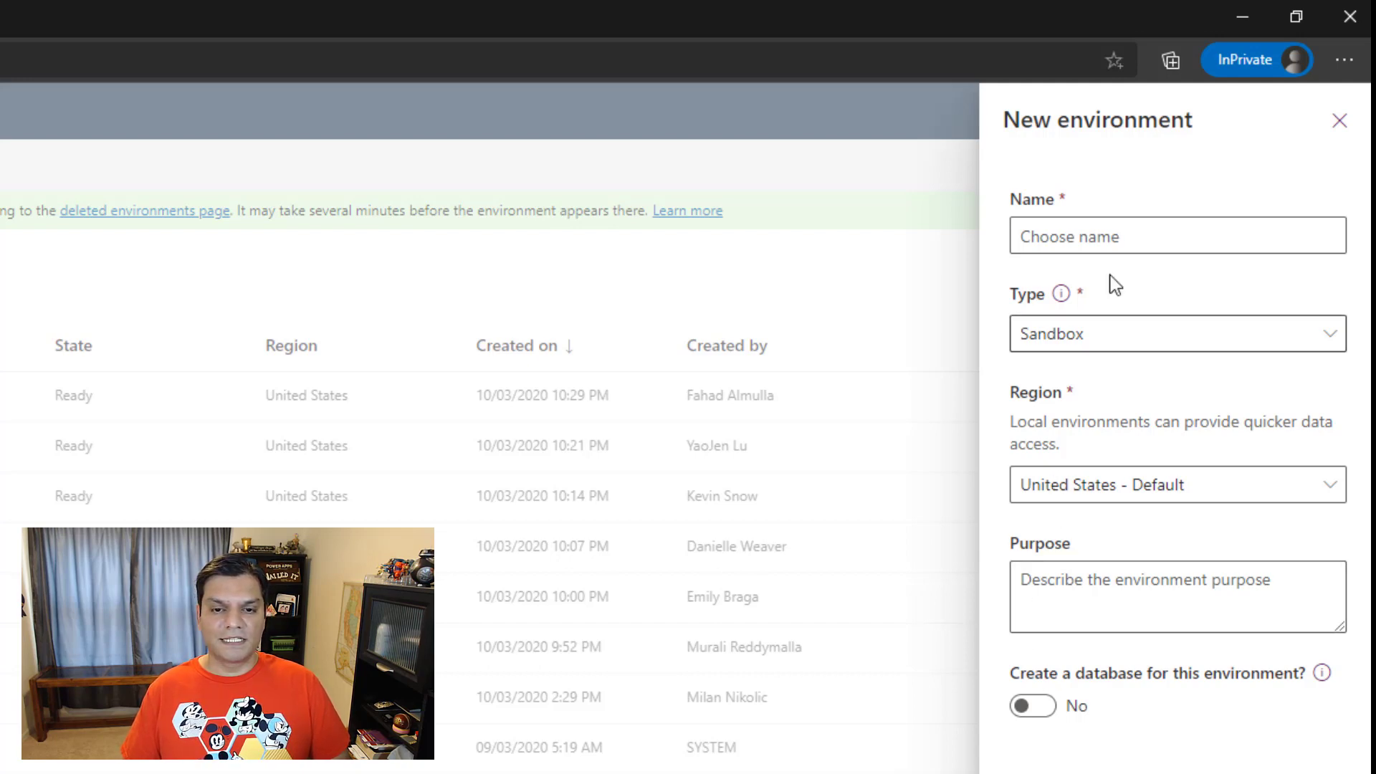
left_click(1107, 236)
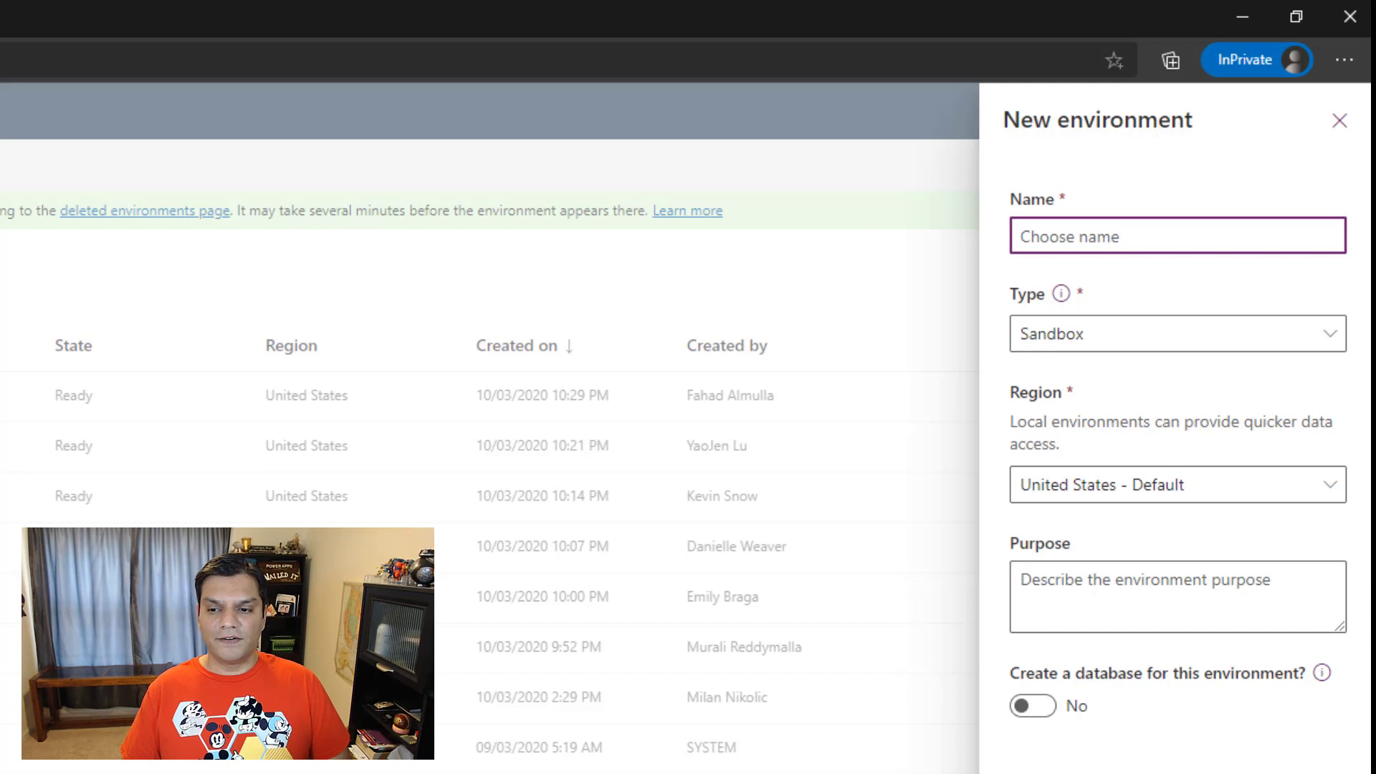
key("alt+Tab")
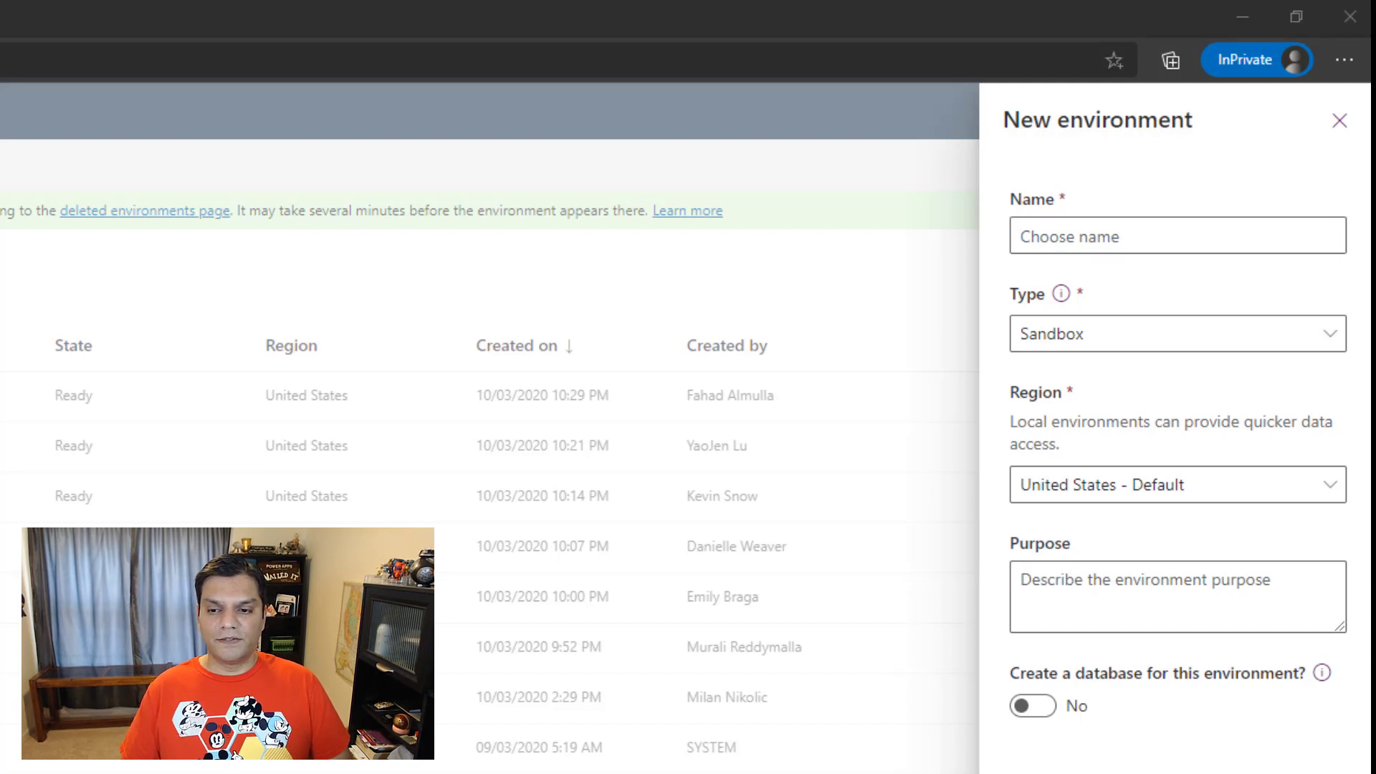
left_click(1173, 237)
type("Millennium Falcon")
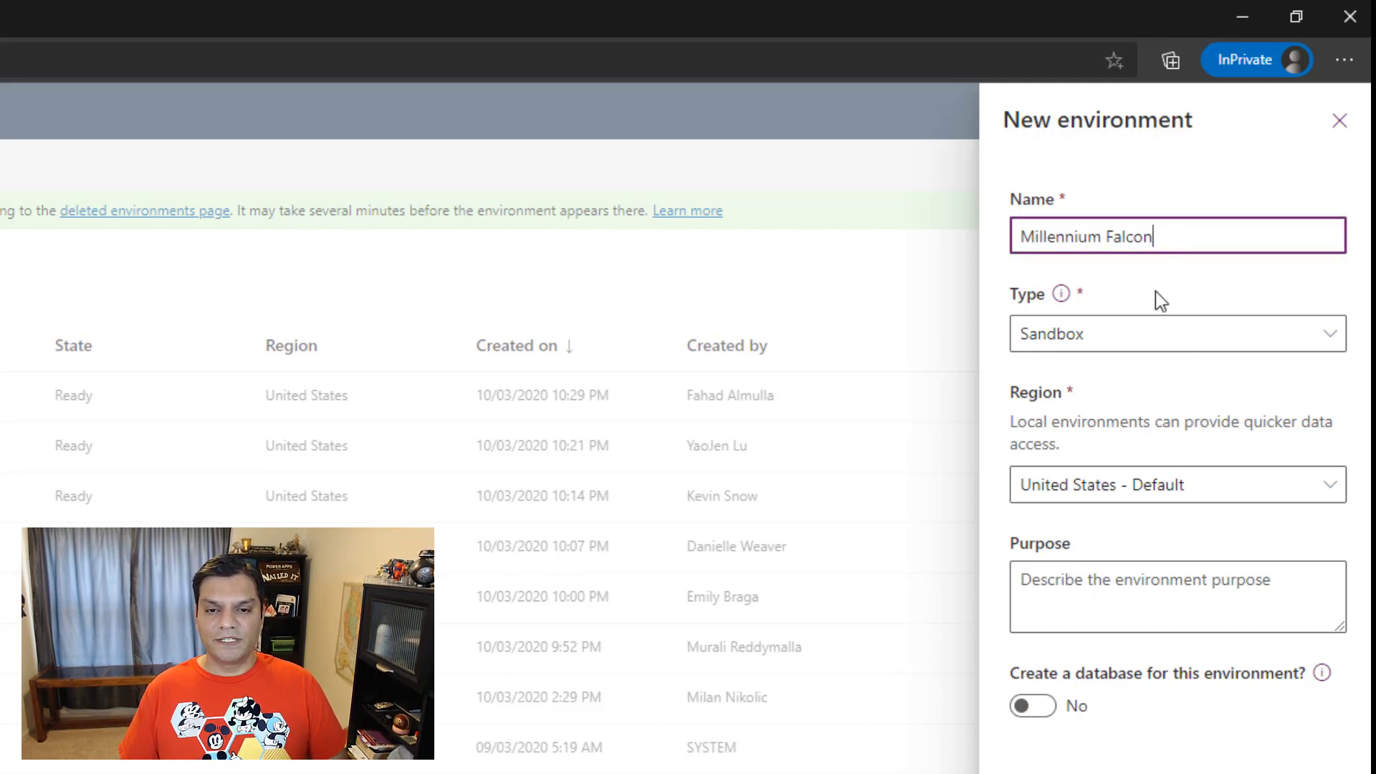
left_click(1139, 335)
left_click(1081, 506)
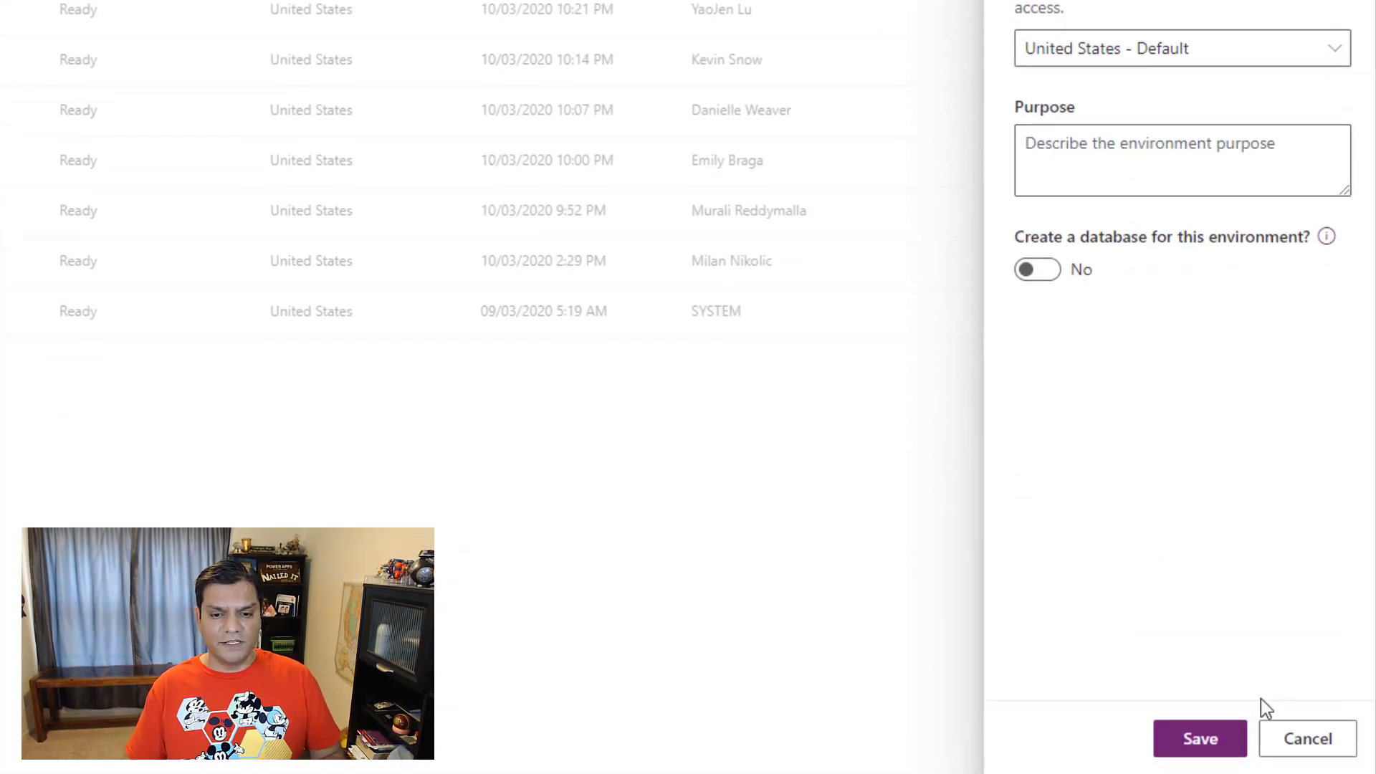
left_click(1228, 746)
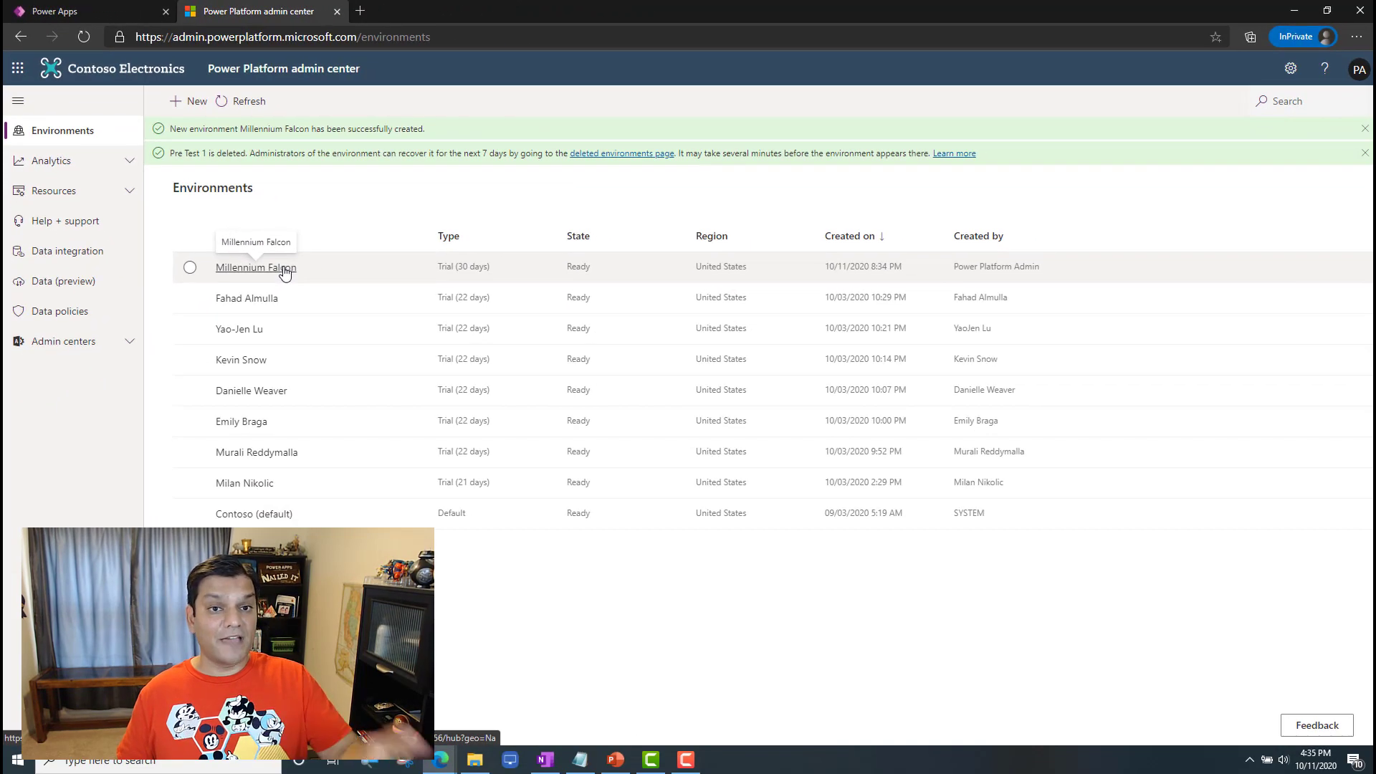
Step: Open the Millennium Falcon environment's details for editing and examine the available refresh cadence options
left_click(524, 498)
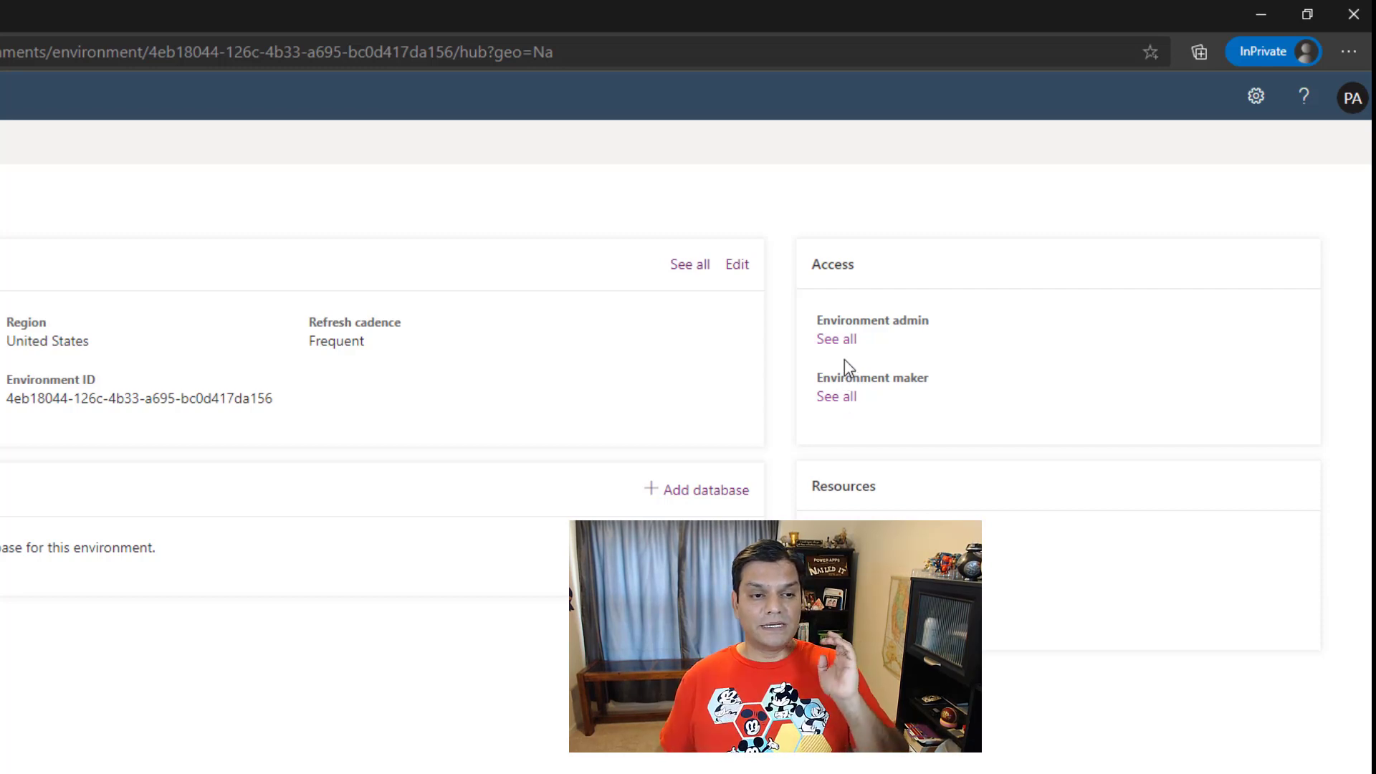
left_click(737, 265)
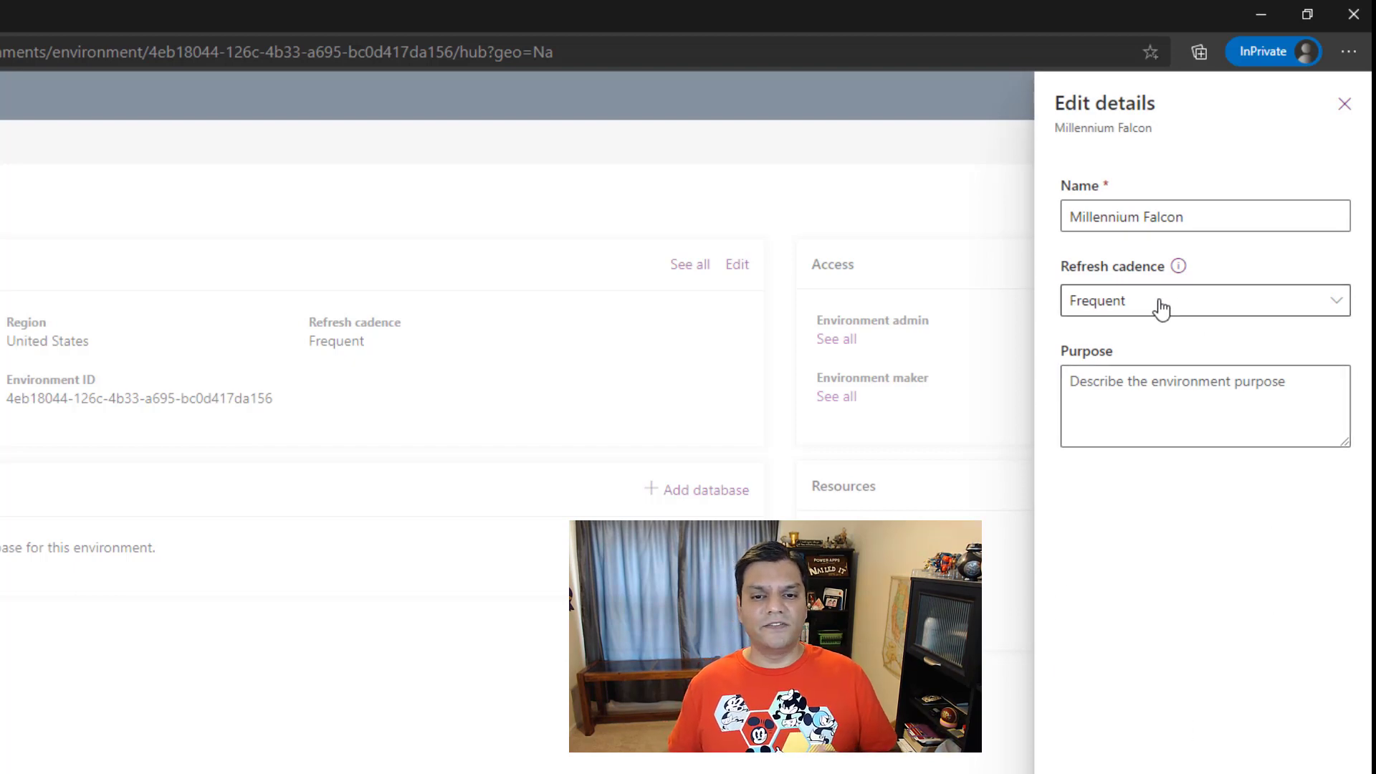
left_click(1161, 308)
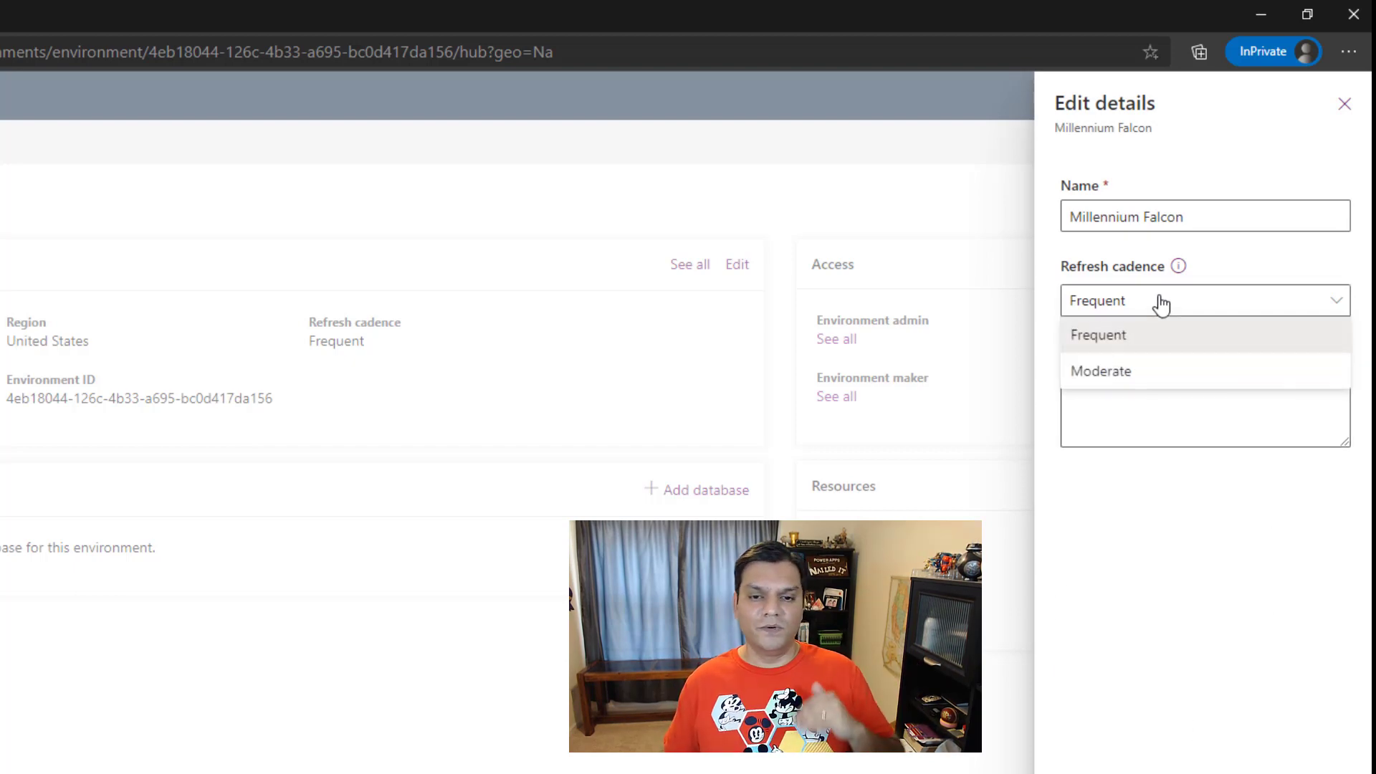
left_click(1256, 574)
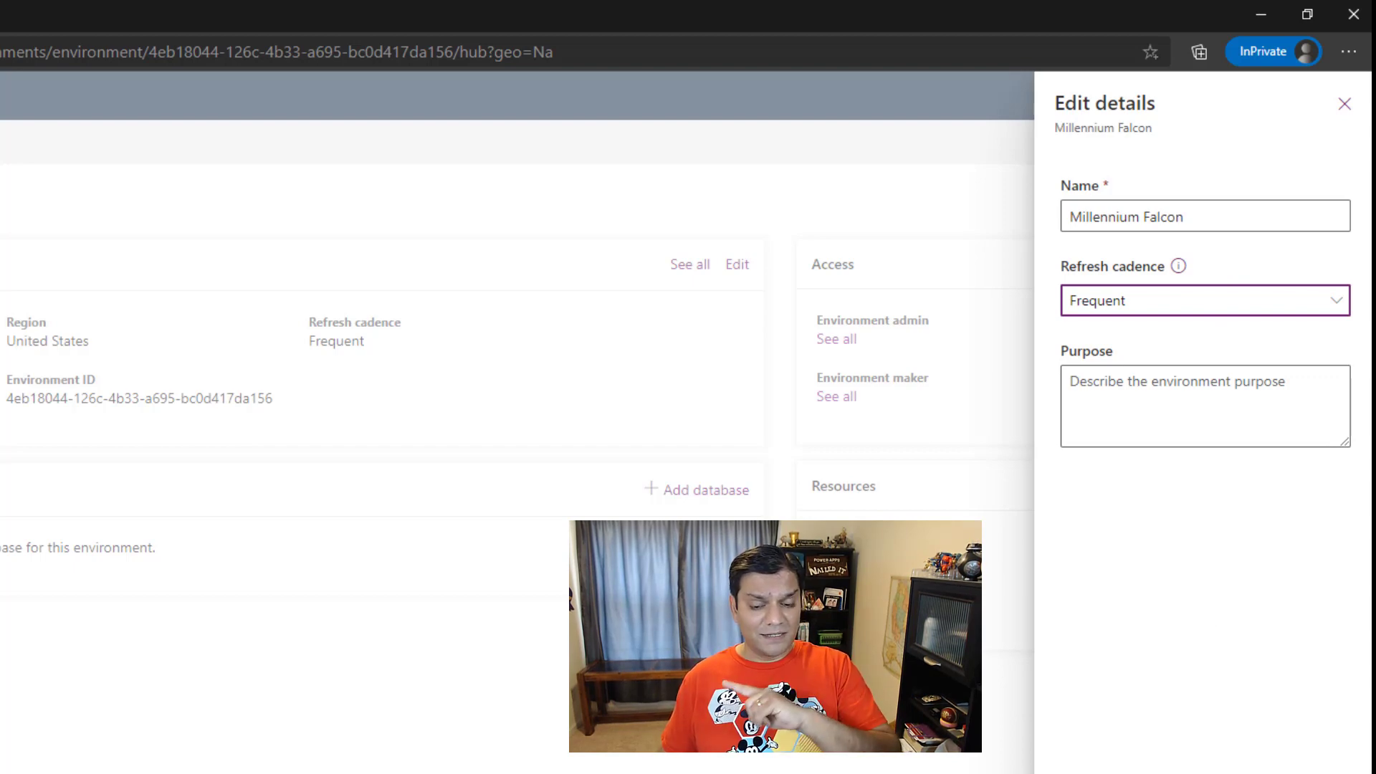
Step: Close the details editor and add the intended administrator to Millennium Falcon's Environment Admin role, using the e-mail copied from the notes
left_click(1185, 771)
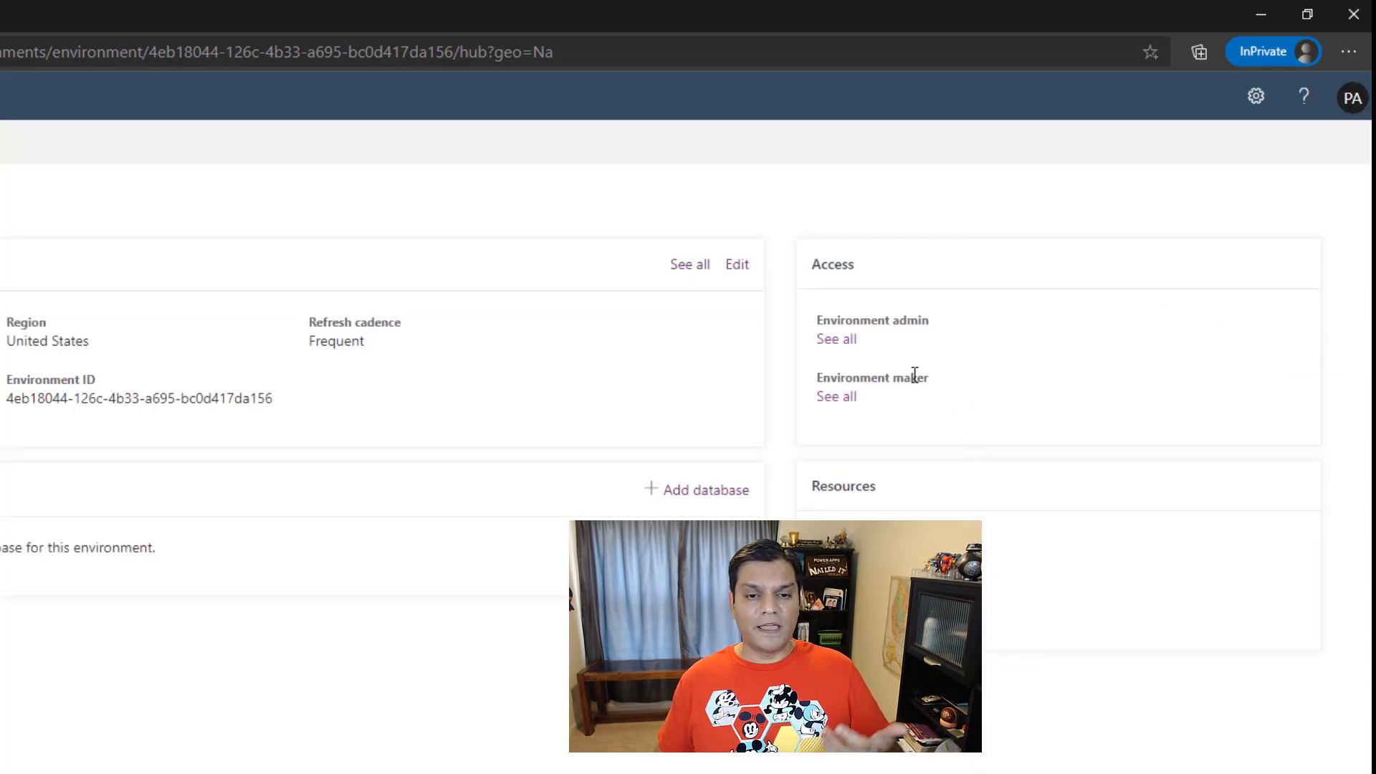
left_click(864, 332)
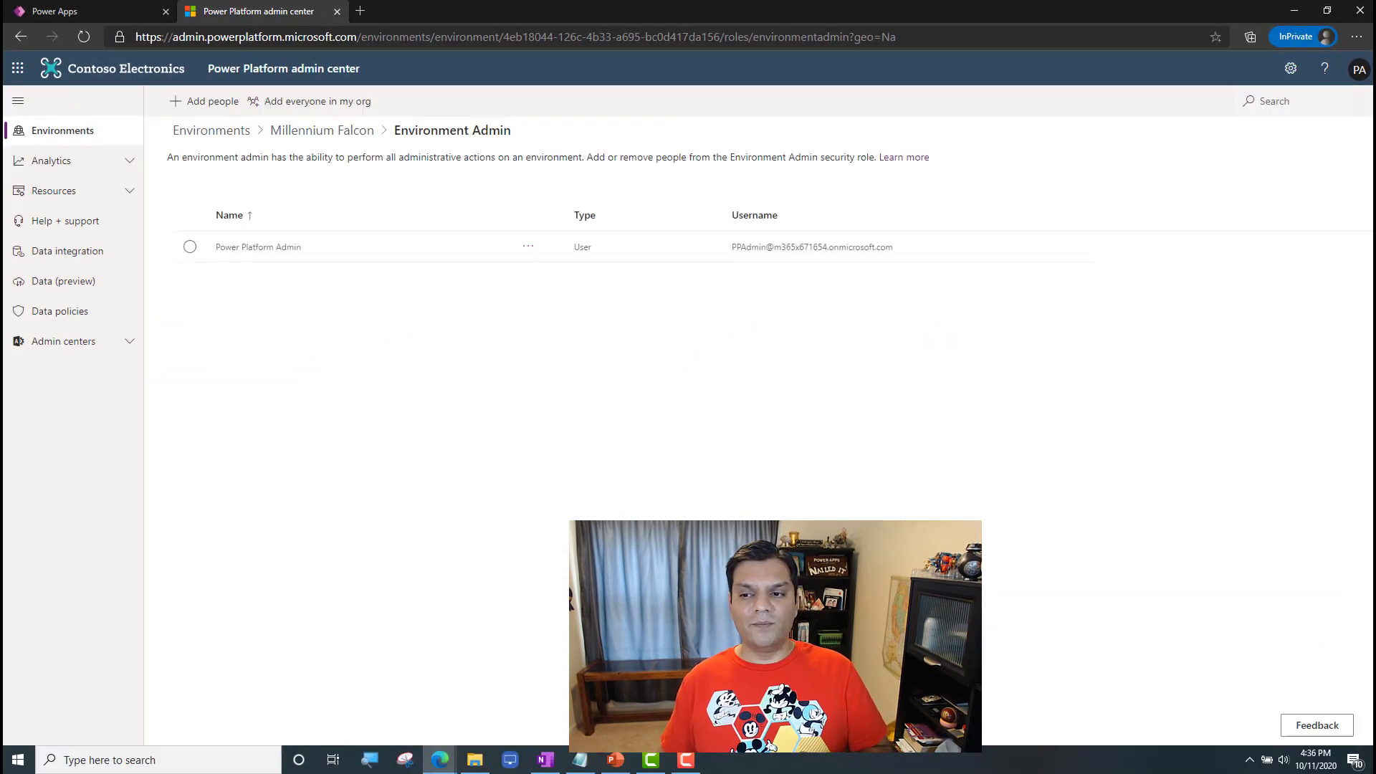
key("alt+Tab")
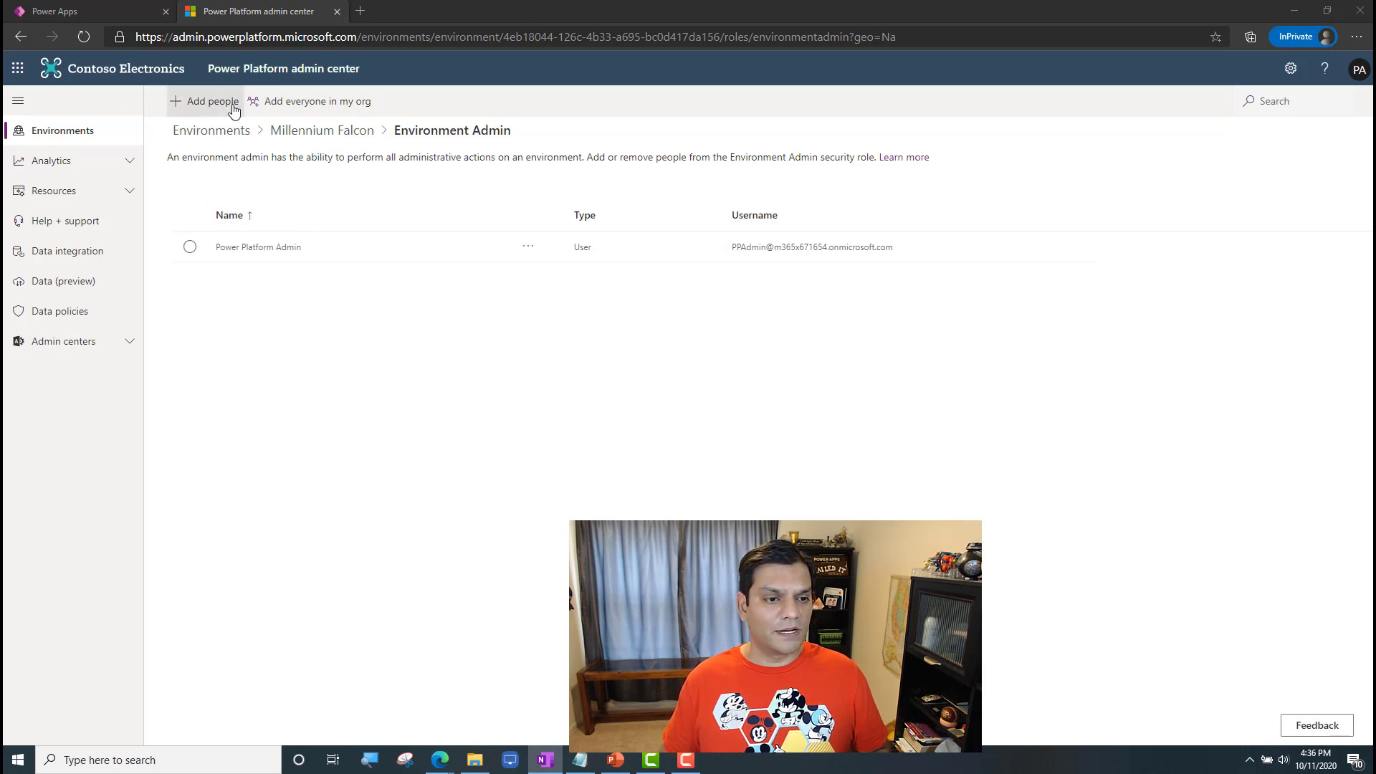
left_click(200, 101)
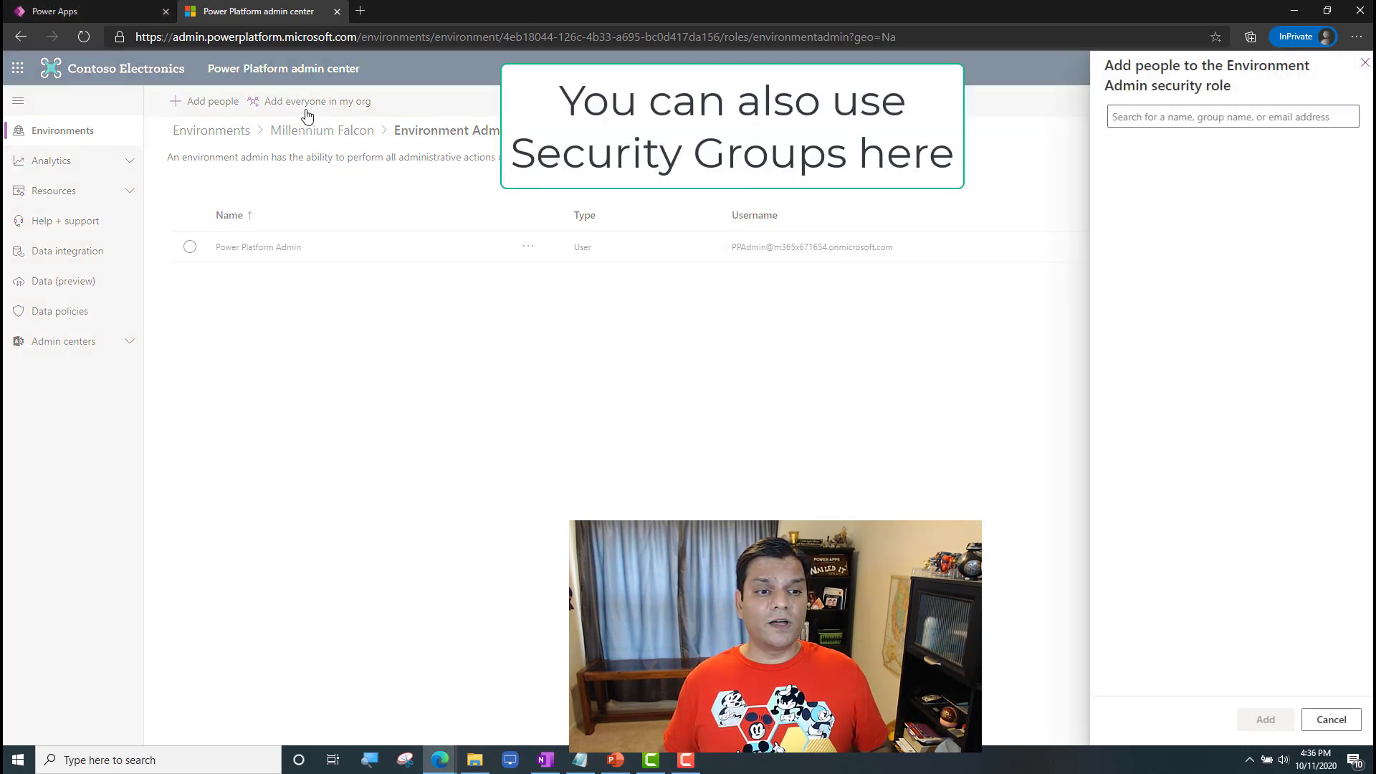
left_click(1114, 119)
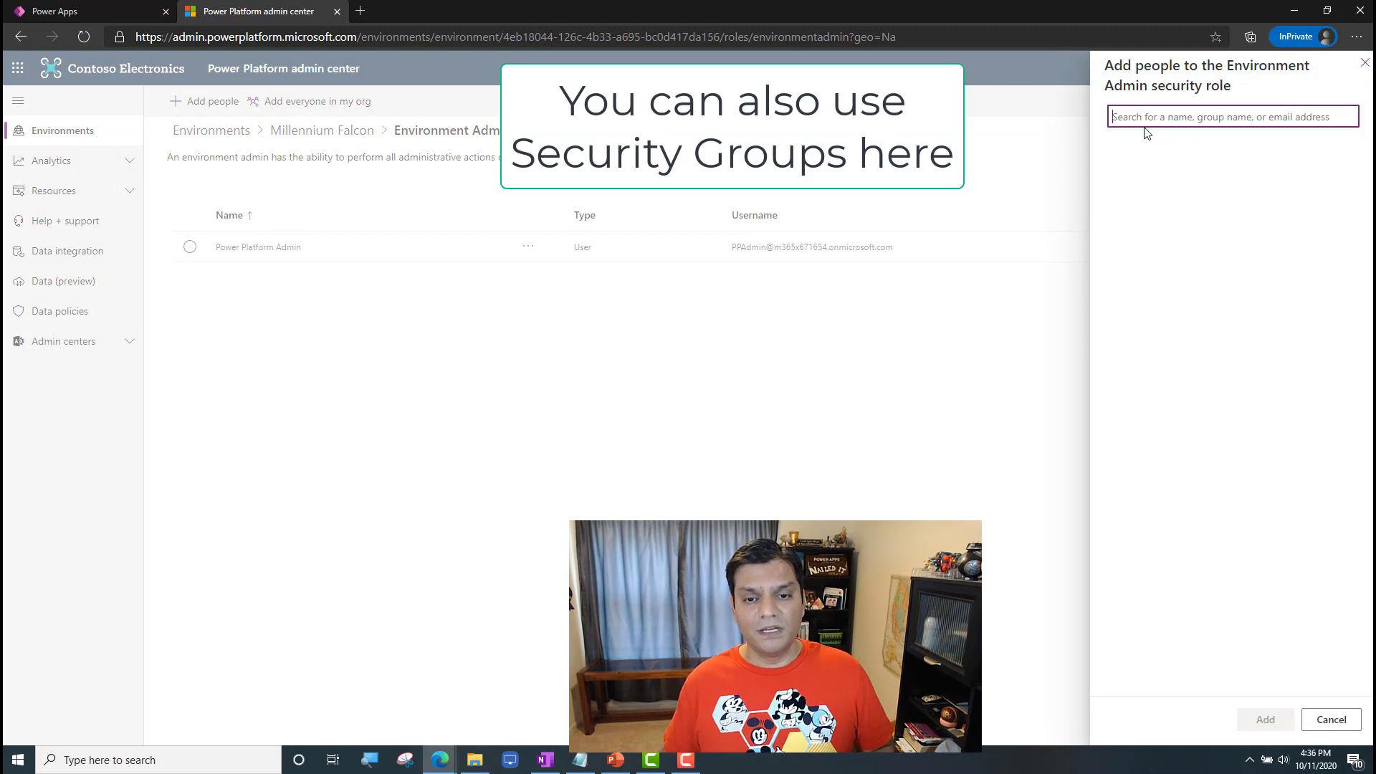
key("ctrl+v")
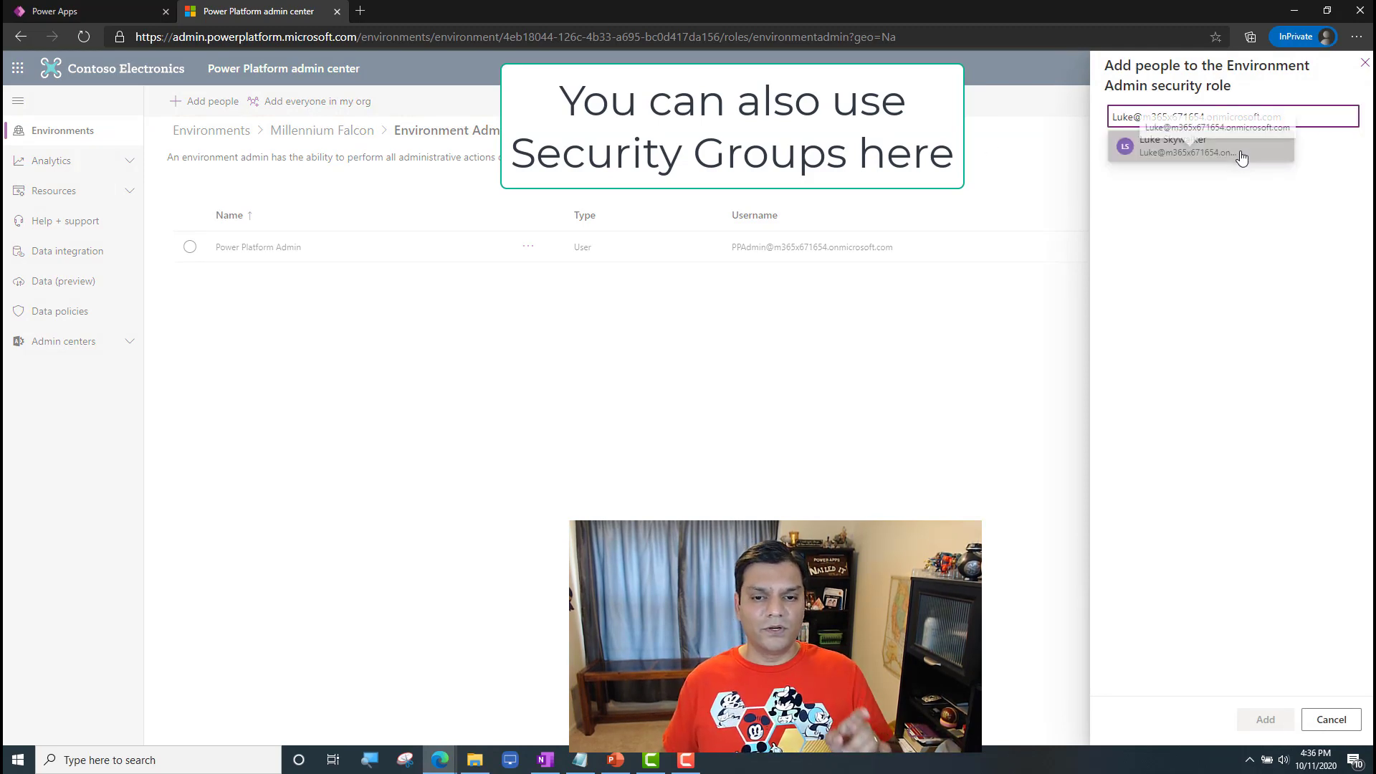
left_click(1240, 161)
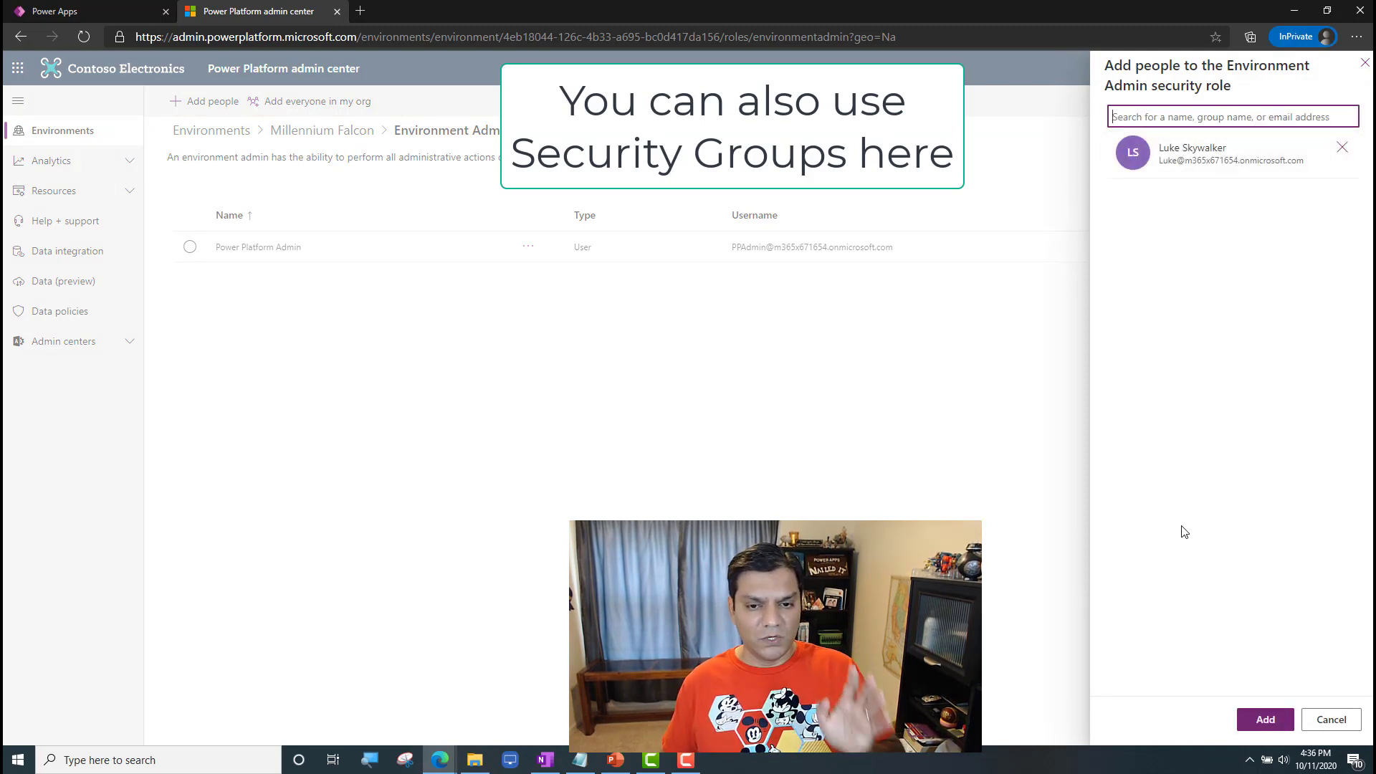
left_click(1261, 720)
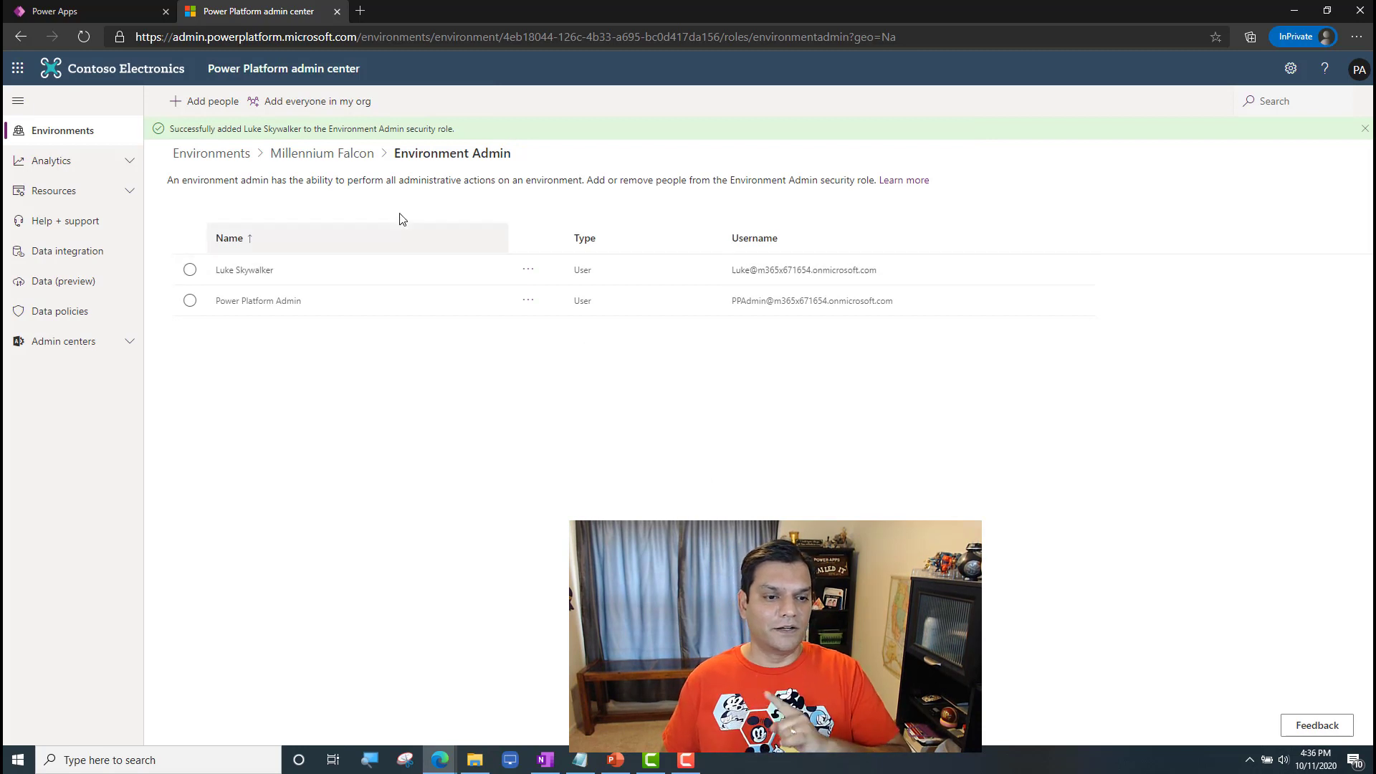
Step: Add the intended maker to Millennium Falcon's Environment Maker security role, using the e-mail copied from the notes
left_click(365, 163)
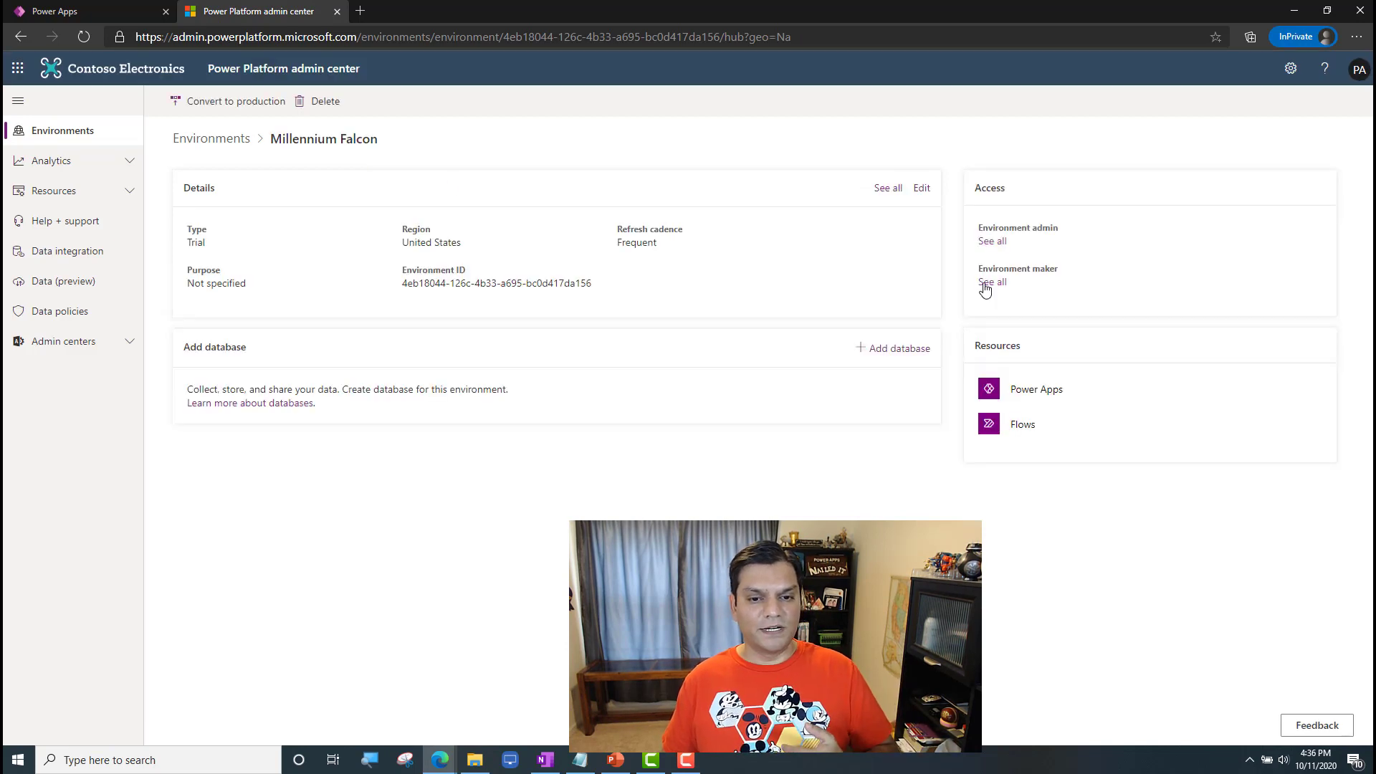
left_click(989, 283)
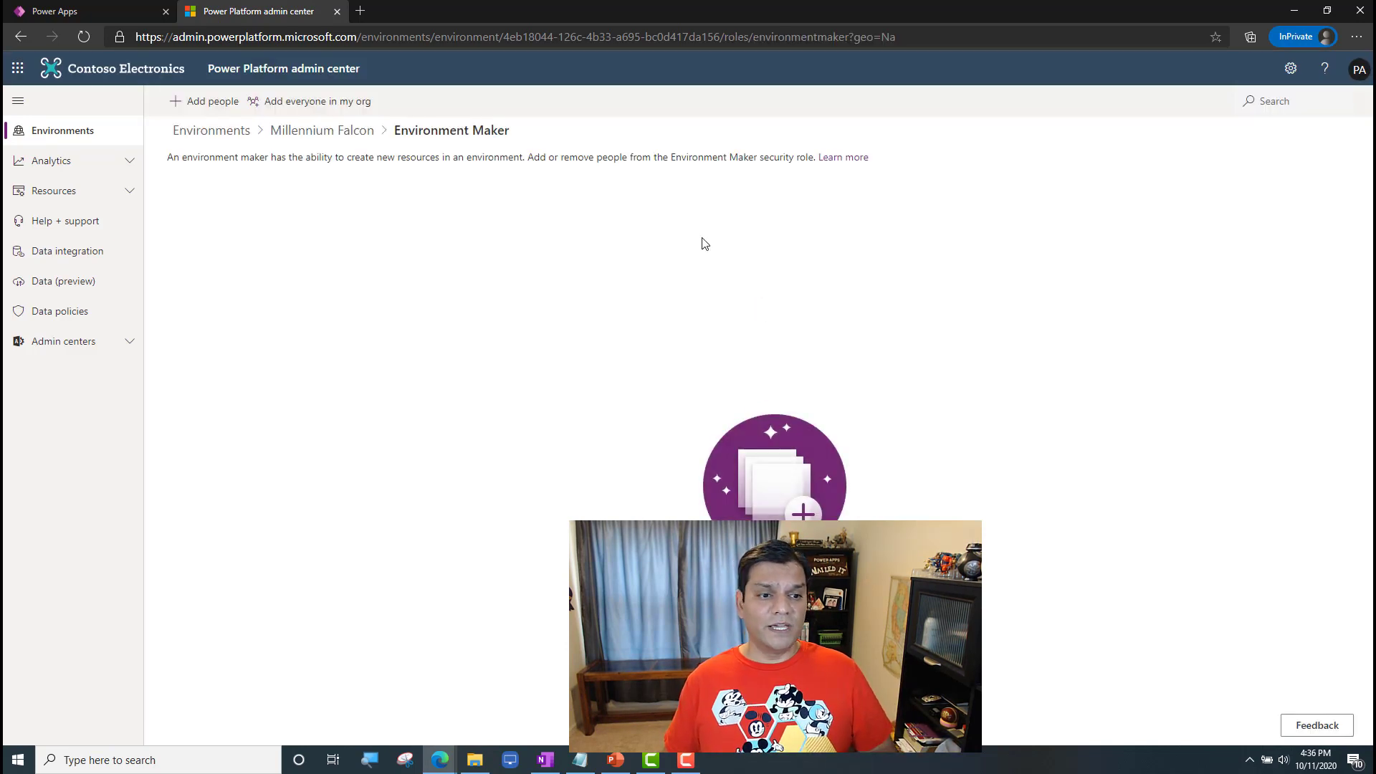
left_click(218, 102)
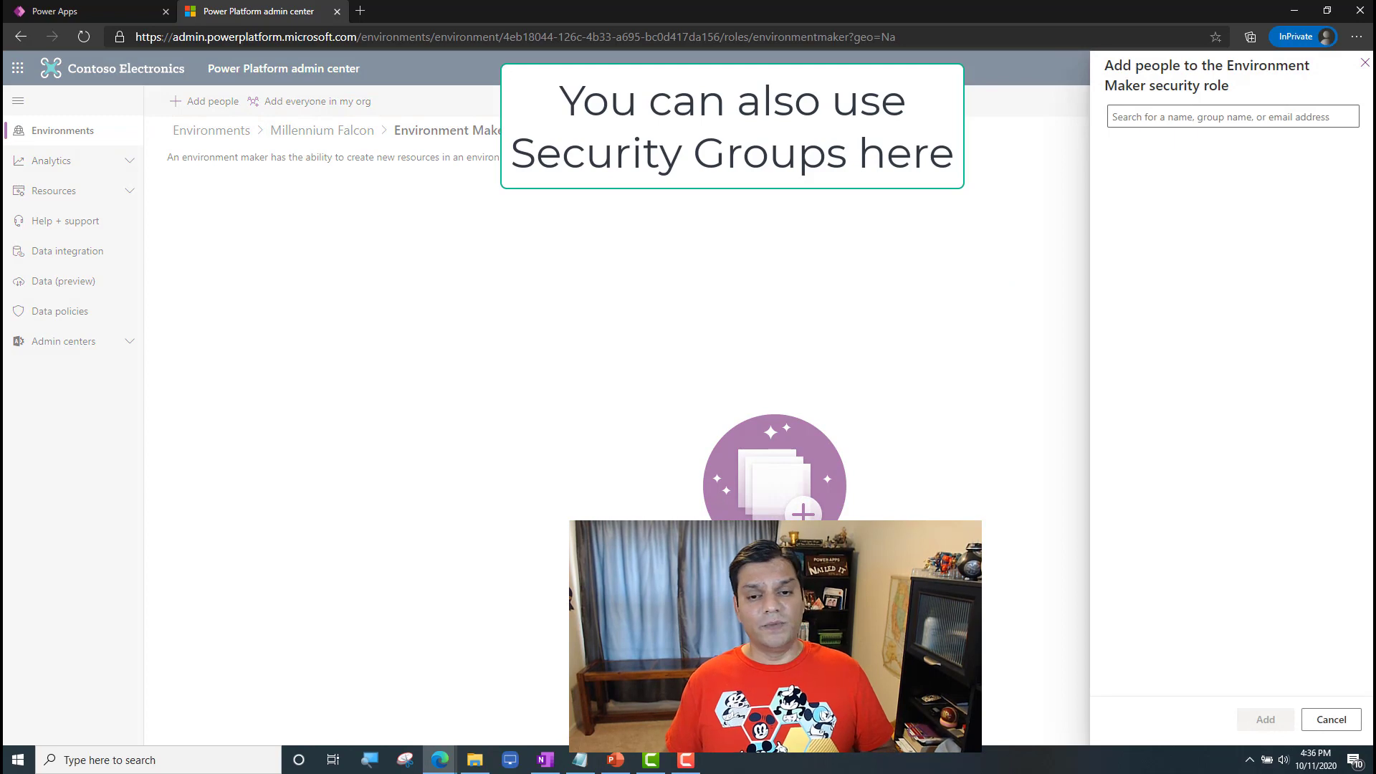
key("alt+Tab")
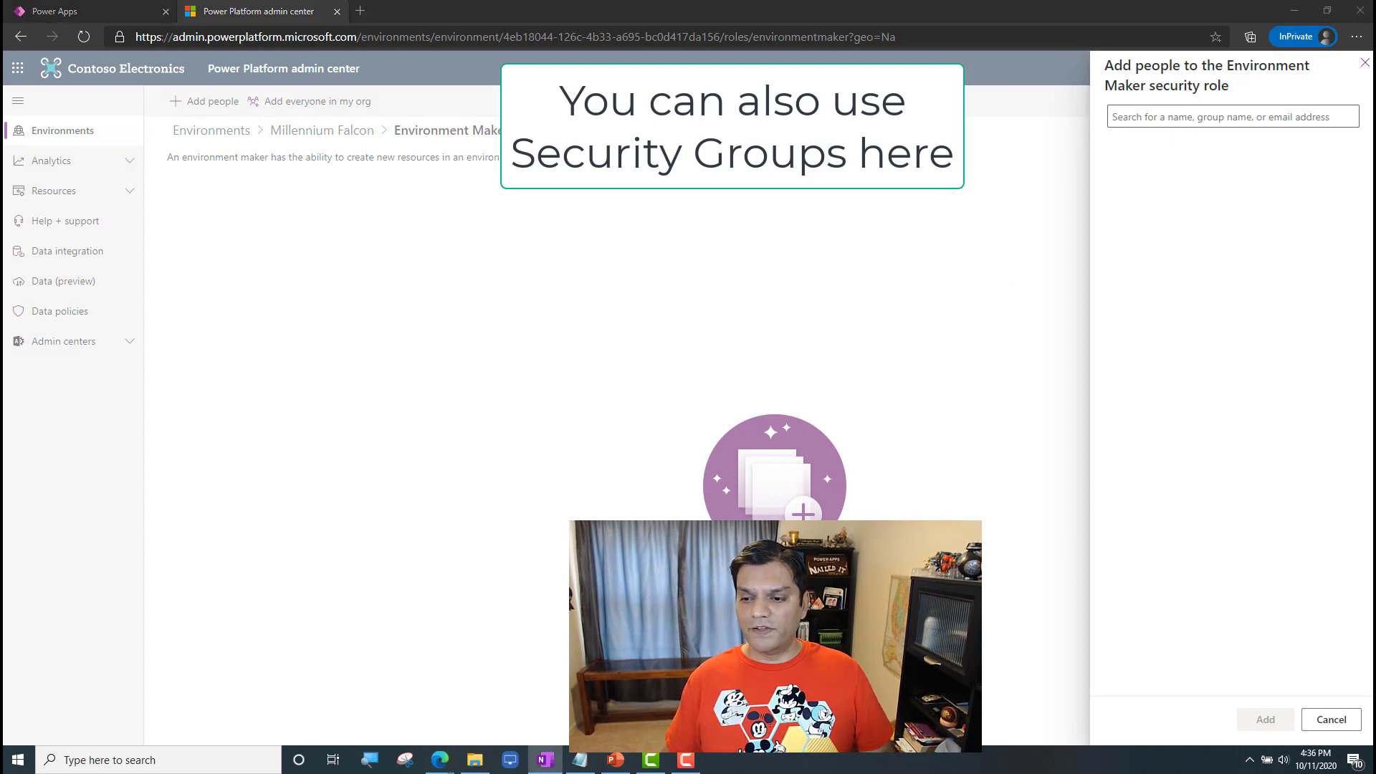
left_click(1197, 120)
key("ctrl+v")
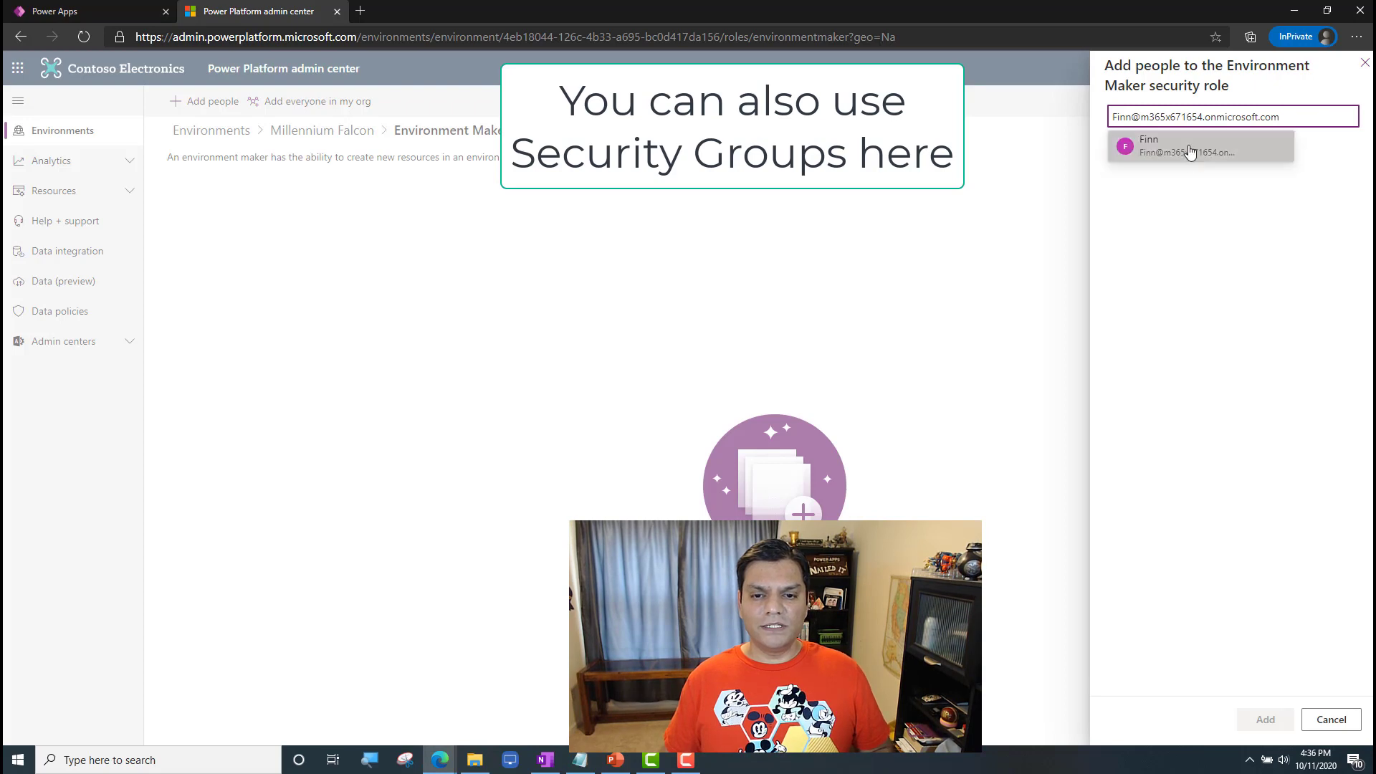
left_click(1189, 149)
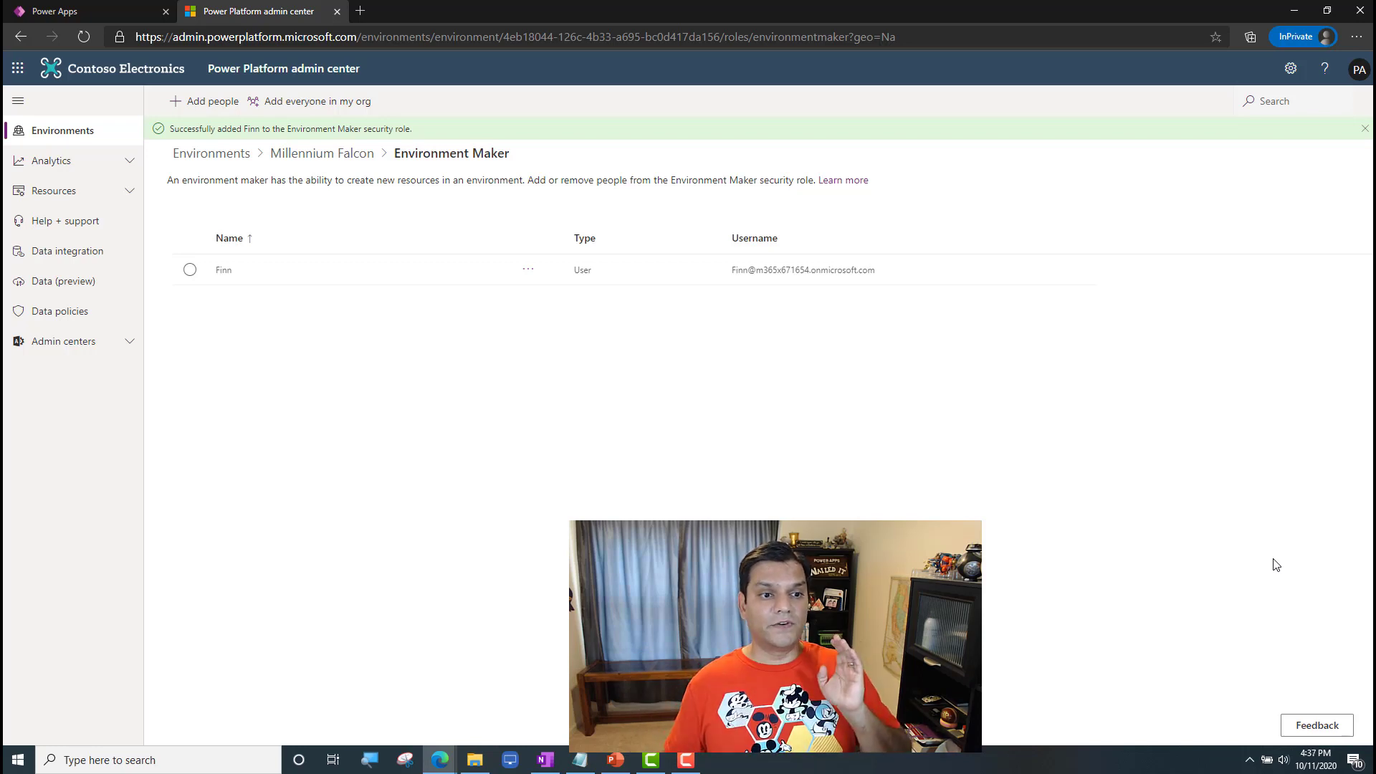
Step: Return to the environments list, sign the Power Platform administrator out of the admin center and Power Apps, and close the private browser window
left_click(324, 154)
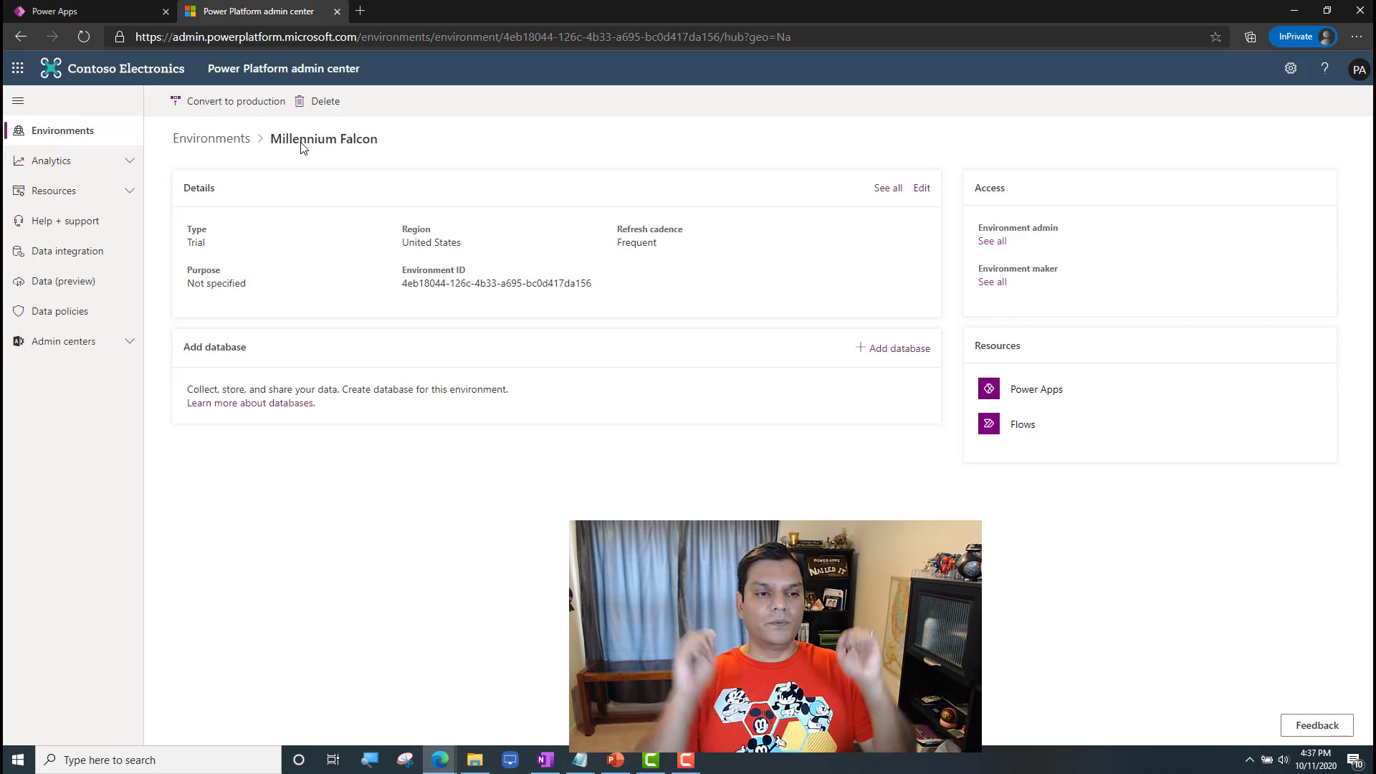
left_click(239, 141)
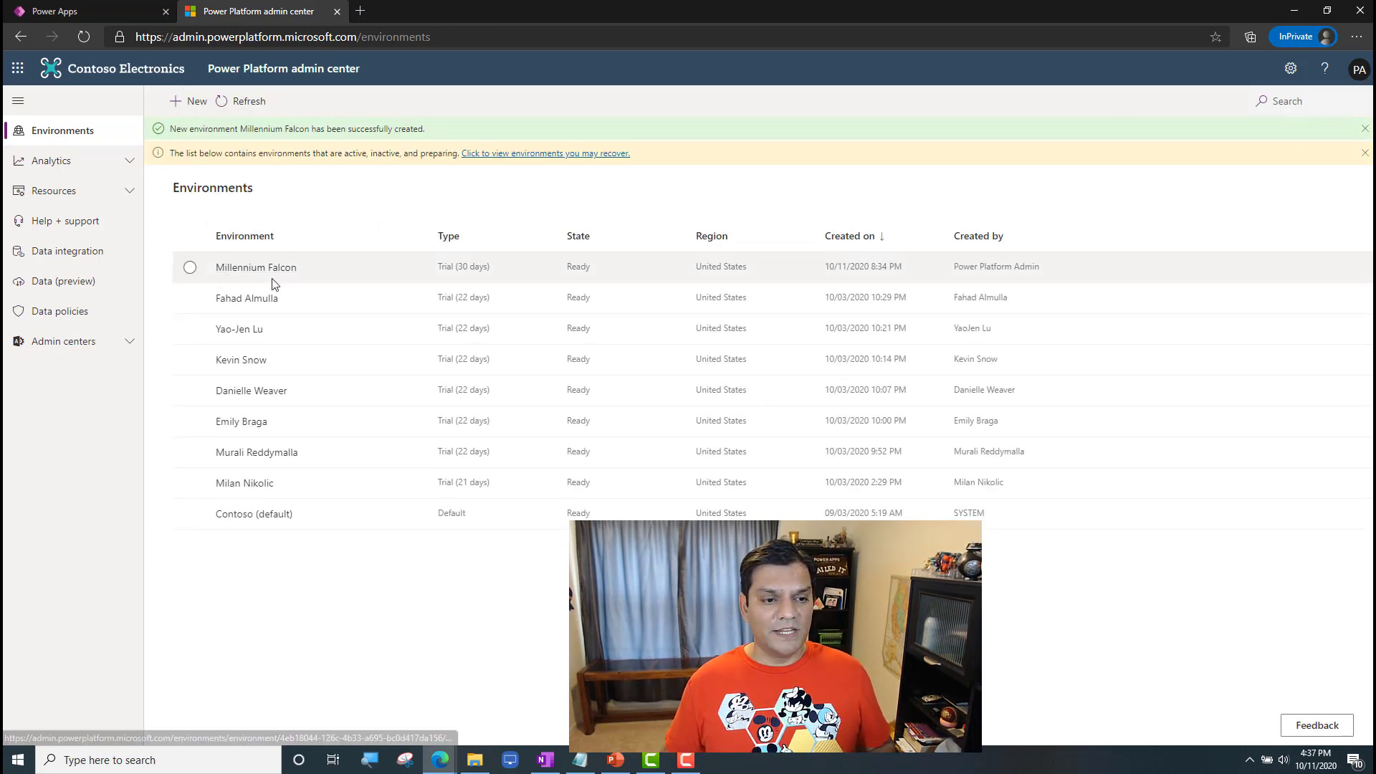
left_click(1358, 70)
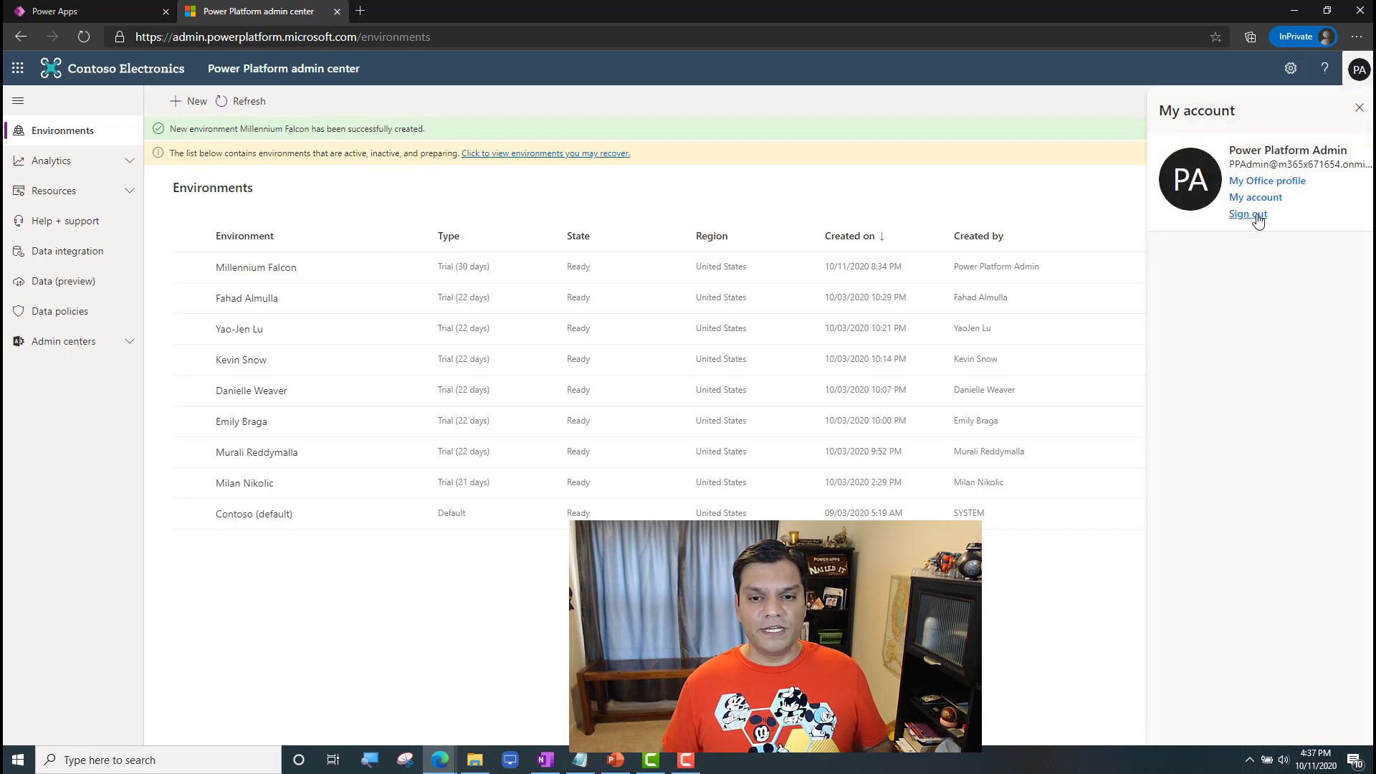
left_click(1254, 215)
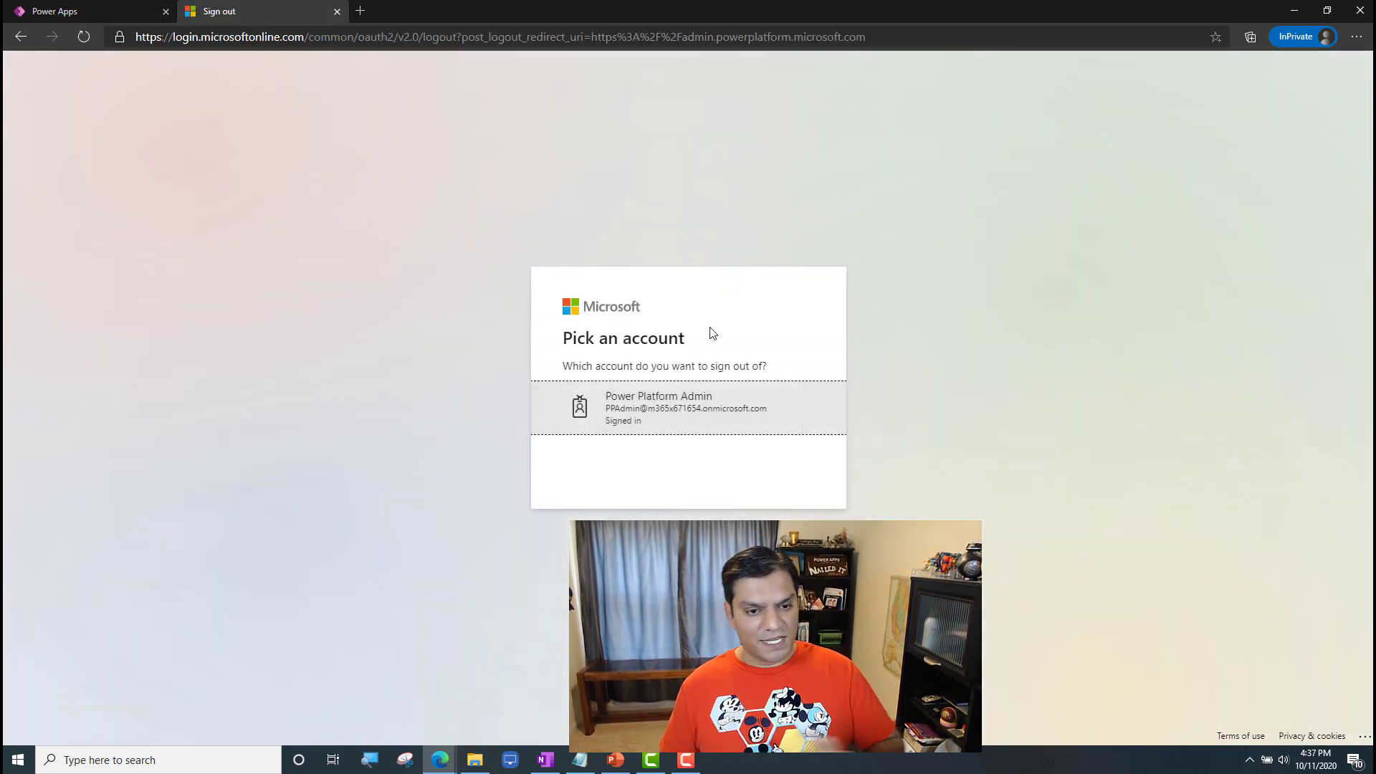
left_click(700, 402)
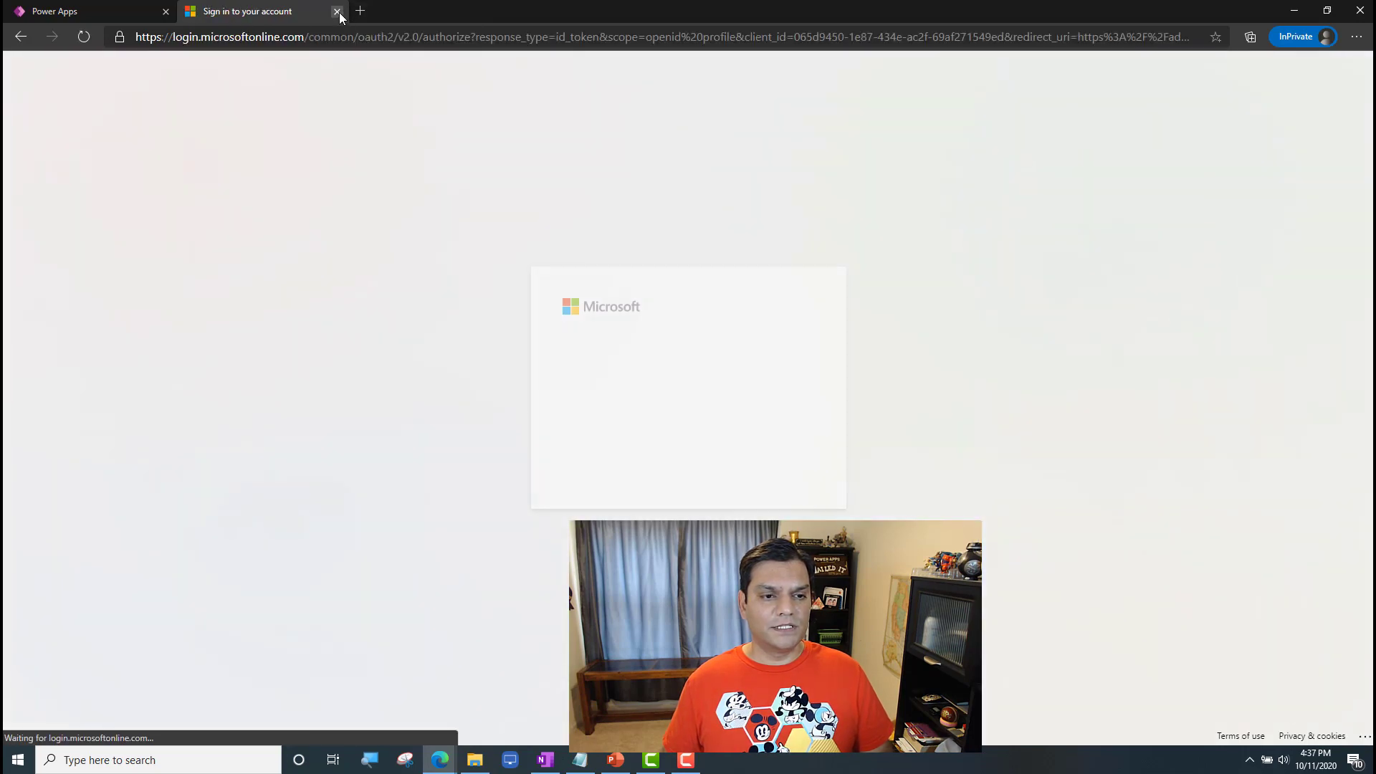
left_click(337, 12)
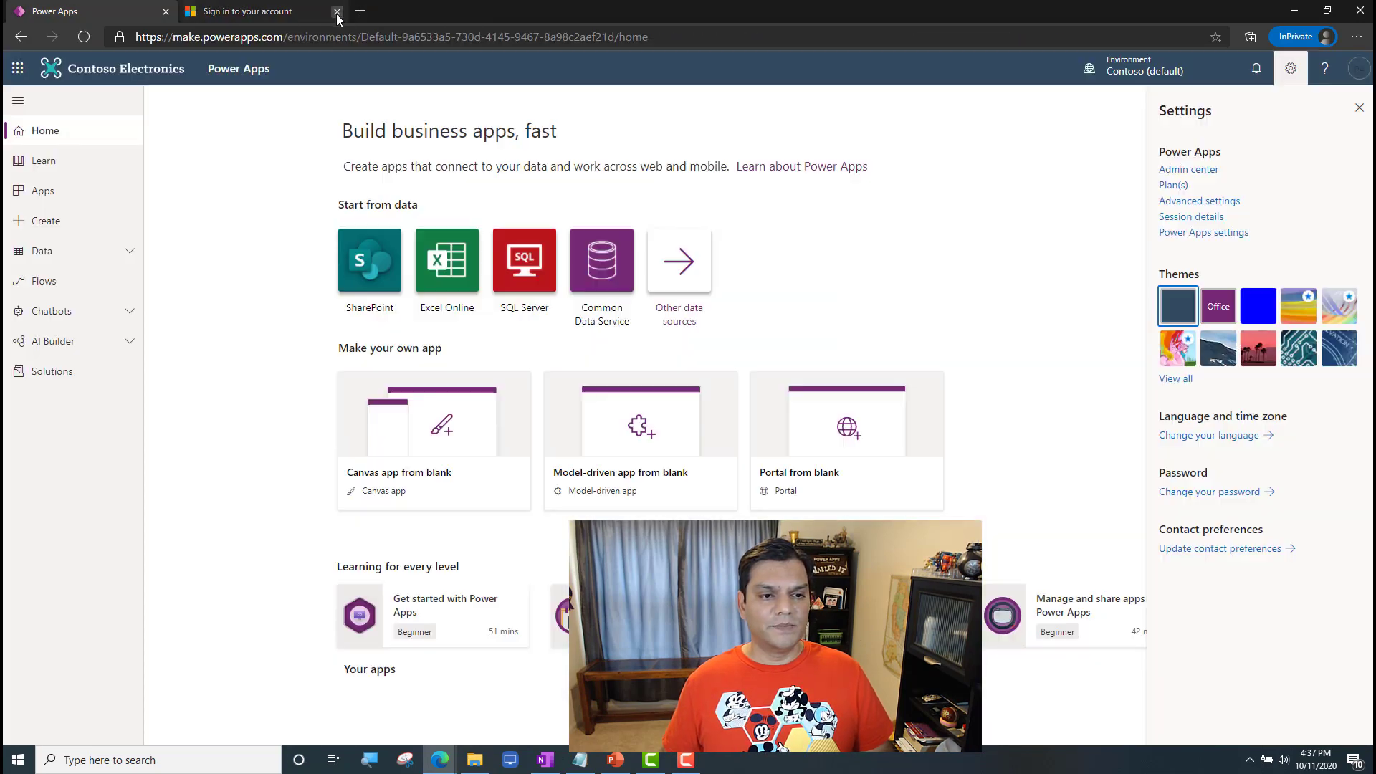
left_click(1355, 76)
left_click(1347, 105)
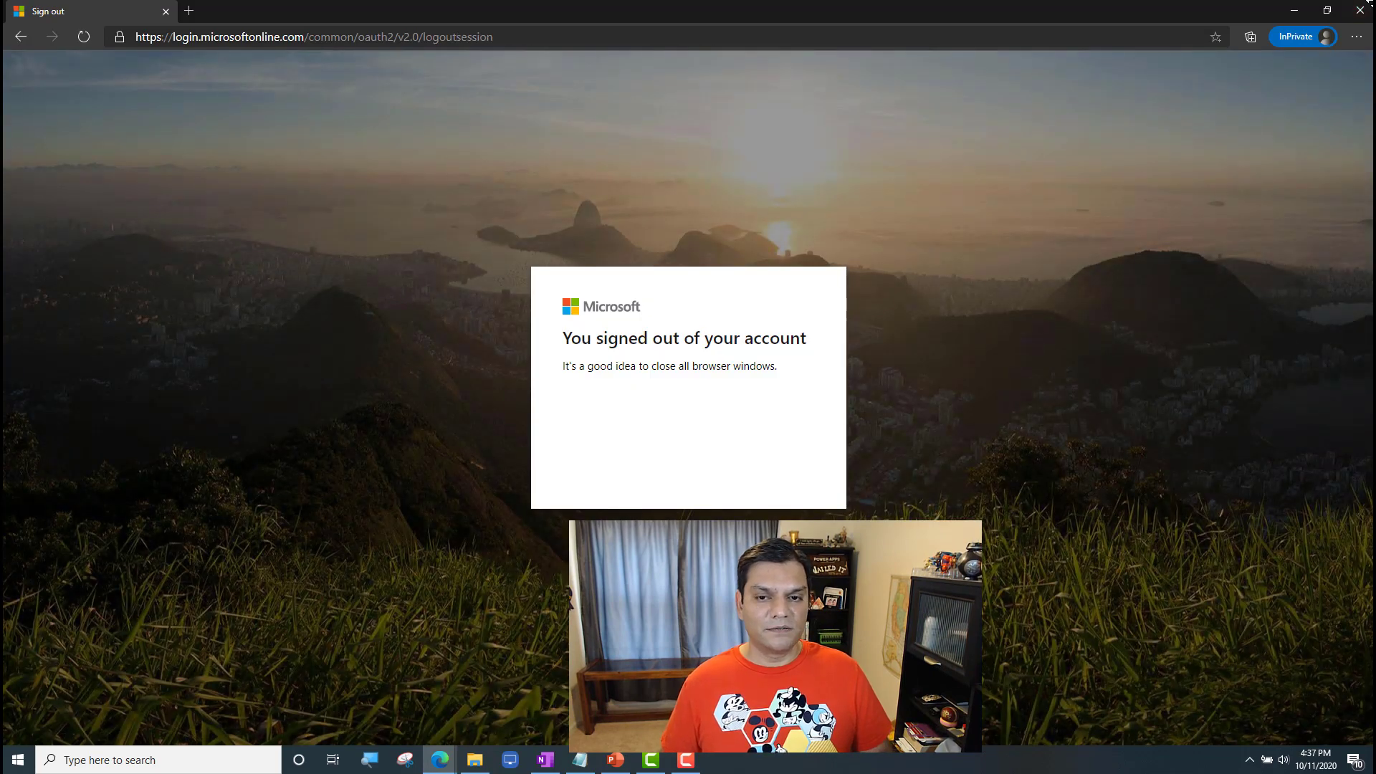
left_click(1359, 10)
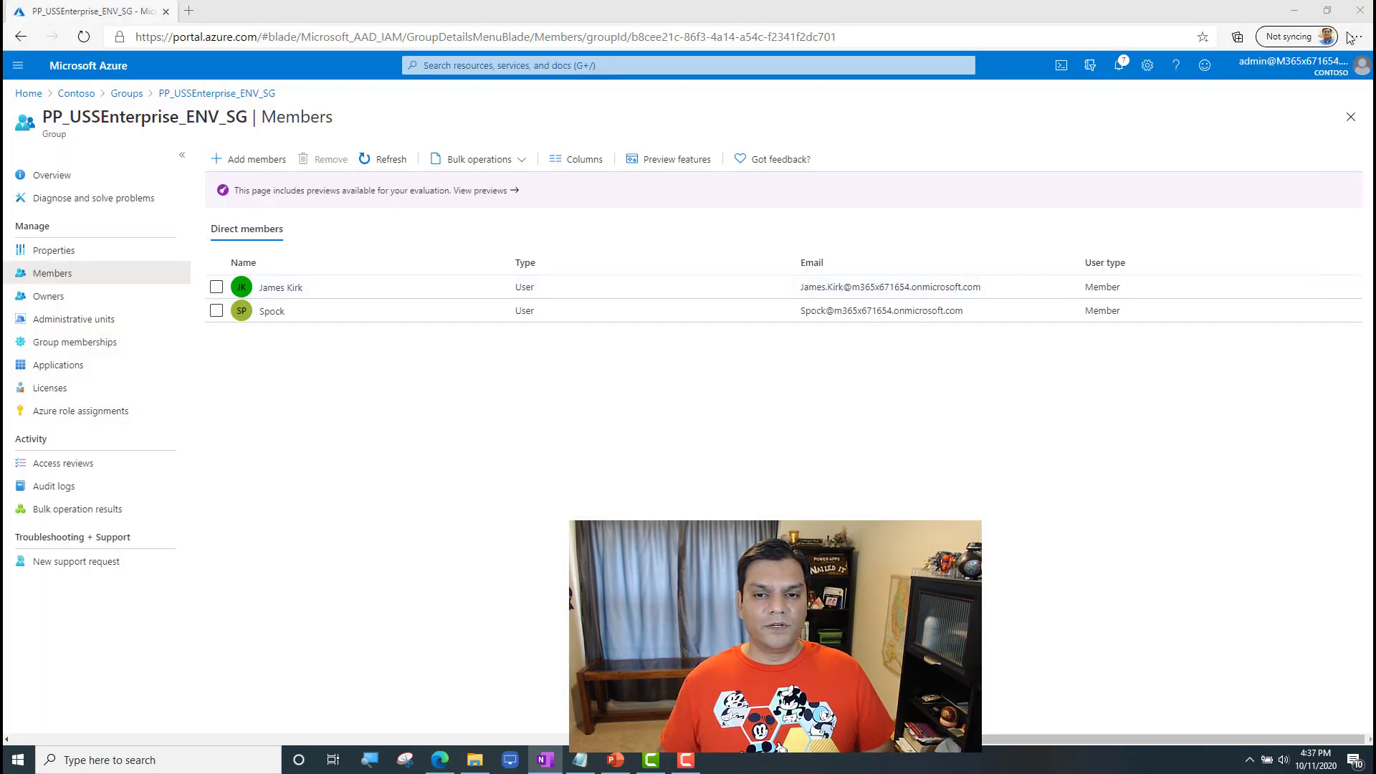
Step: Open a new InPrivate window and go to the Power Apps site at powerapps.microsoft.com
left_click(1353, 37)
left_click(1246, 105)
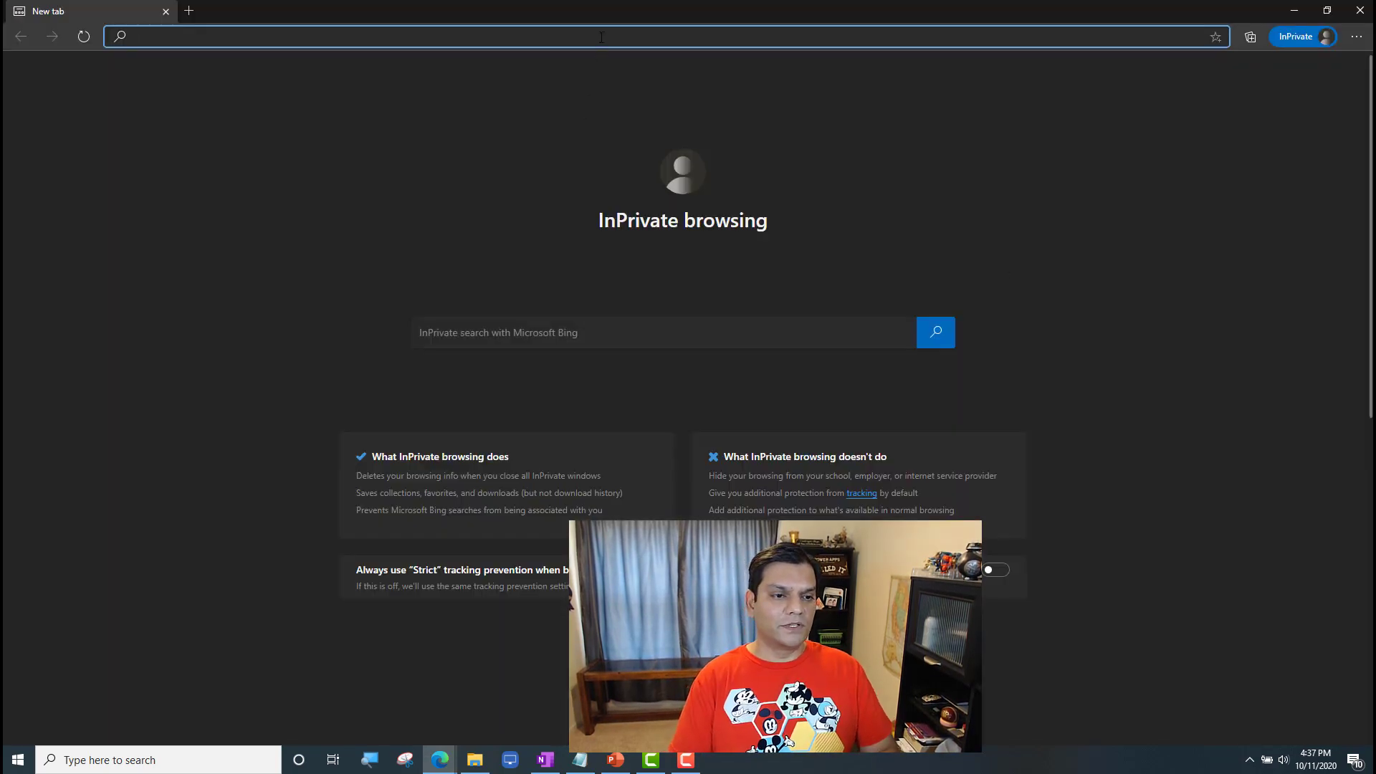
type("powerapps.microsoft.com/en-us/")
key("Return")
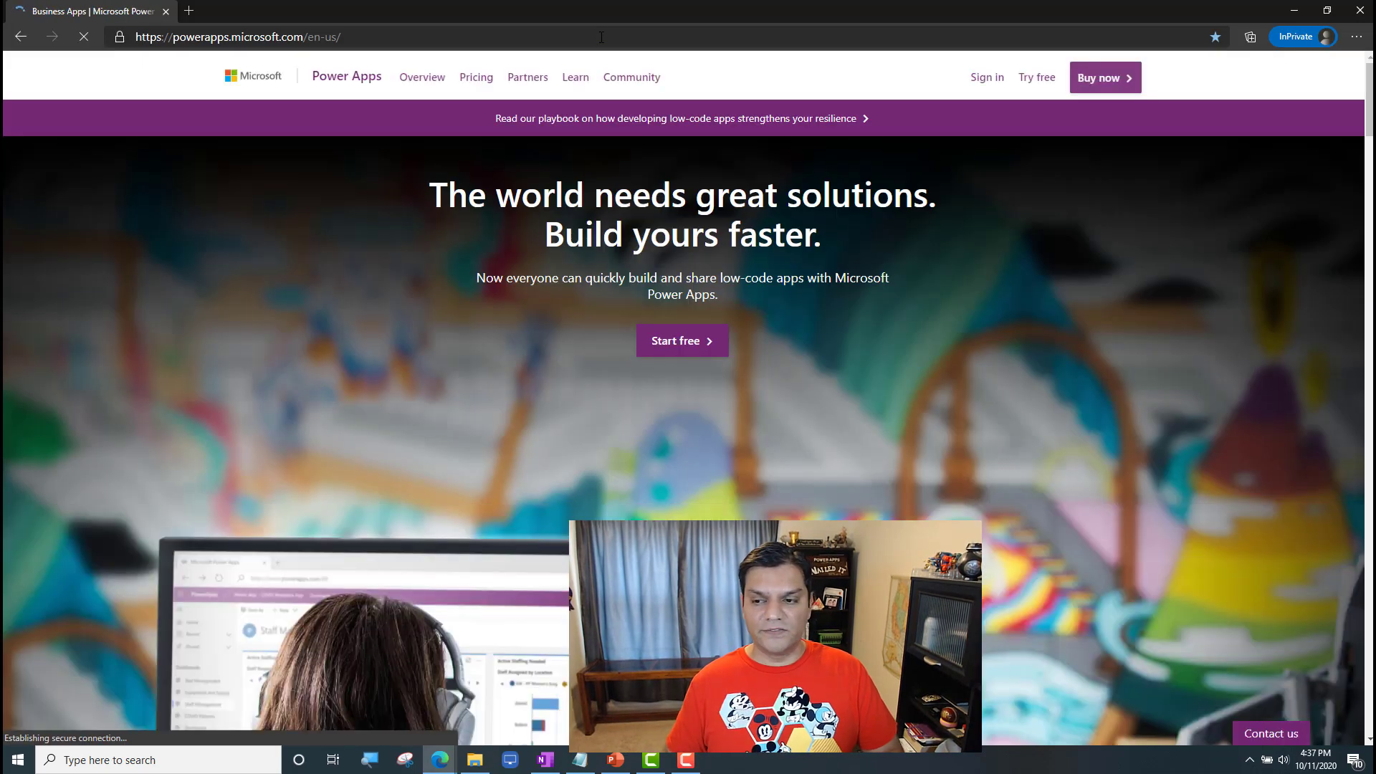
Step: Sign in to Power Apps with the new environment admin's e-mail and account password from the notes, declining to stay signed in
key("alt+Tab")
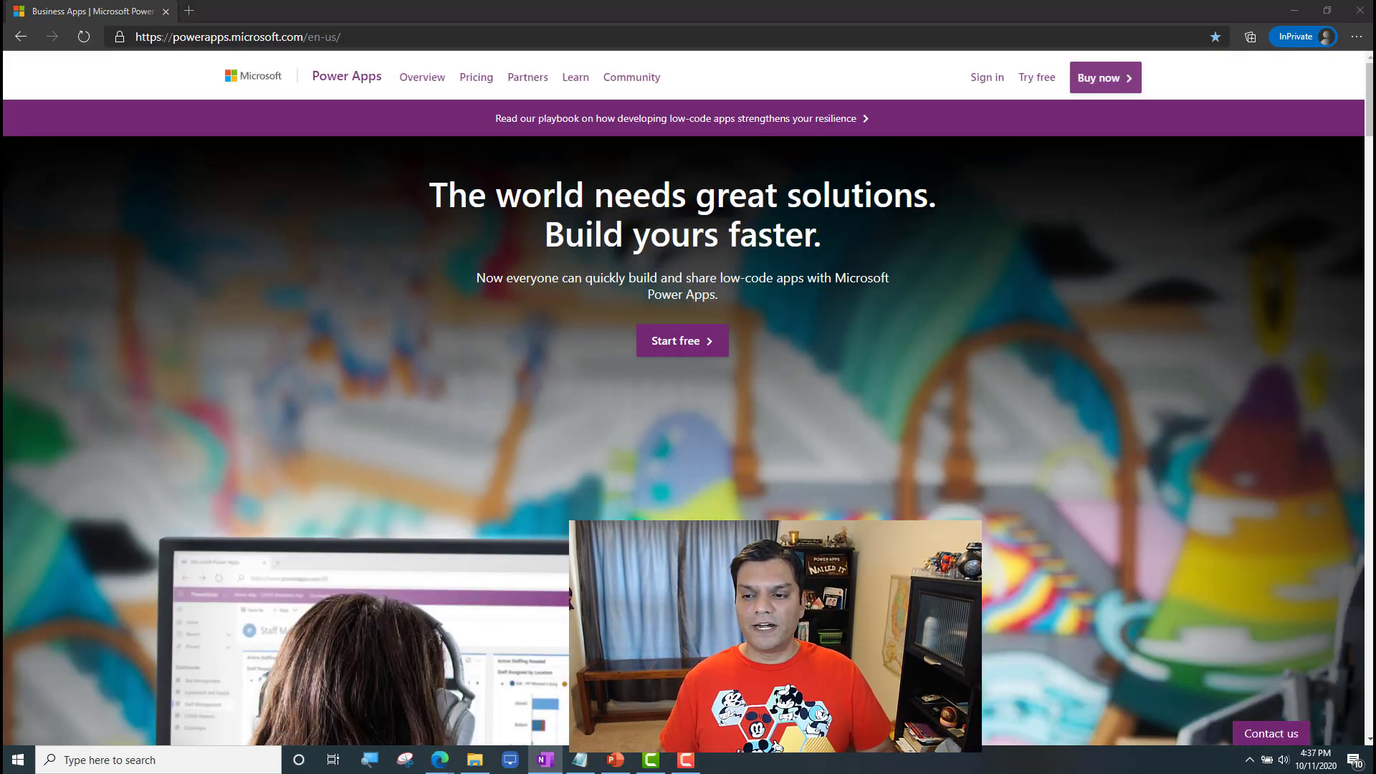
left_click(986, 80)
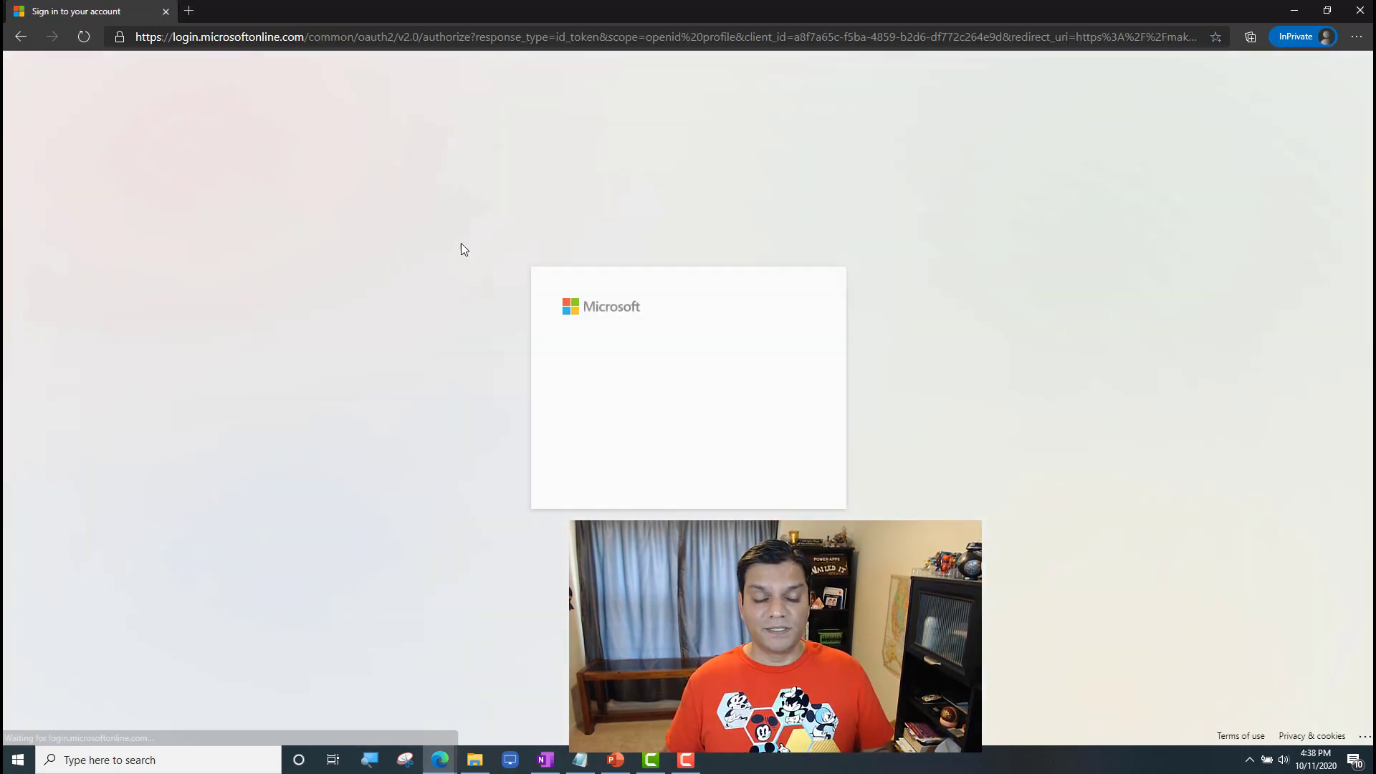
key("ctrl+v")
left_click(776, 464)
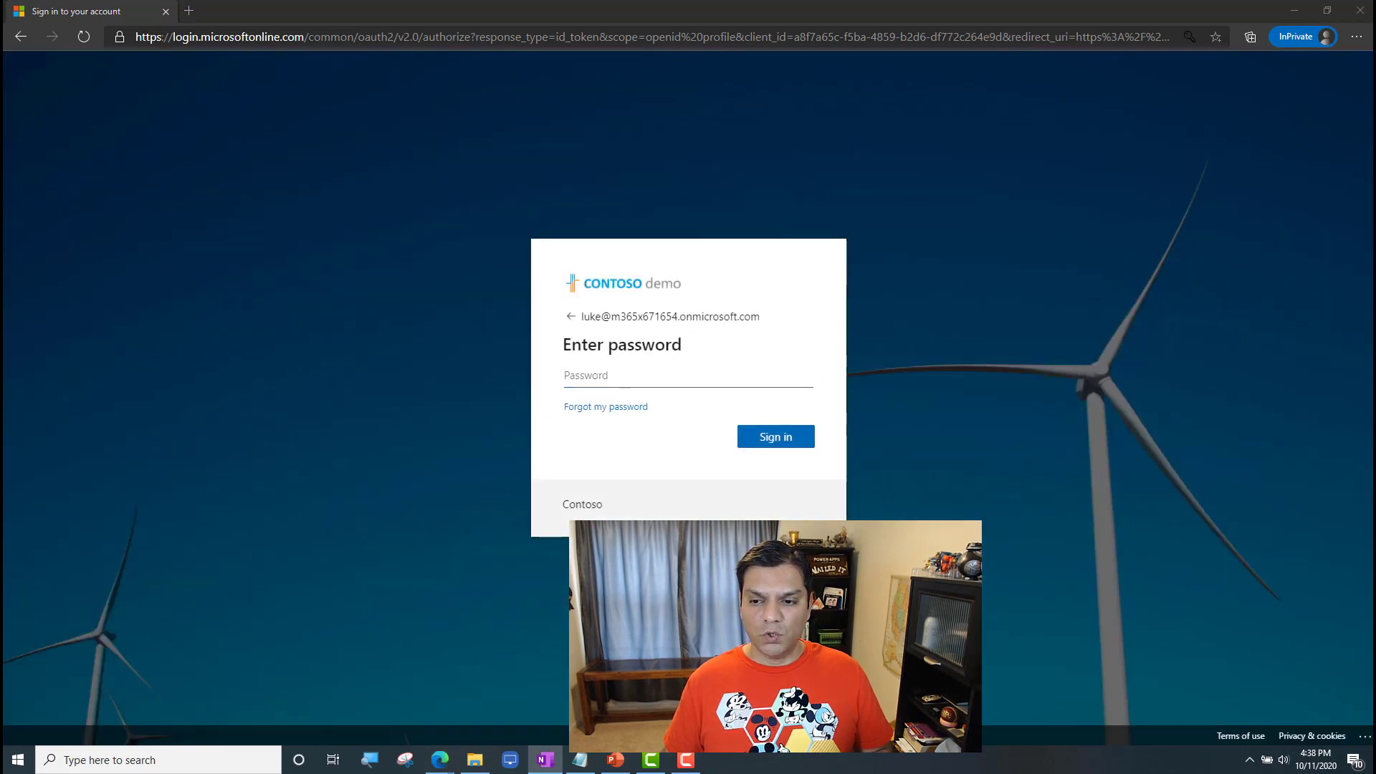
left_click(712, 372)
key("ctrl+v")
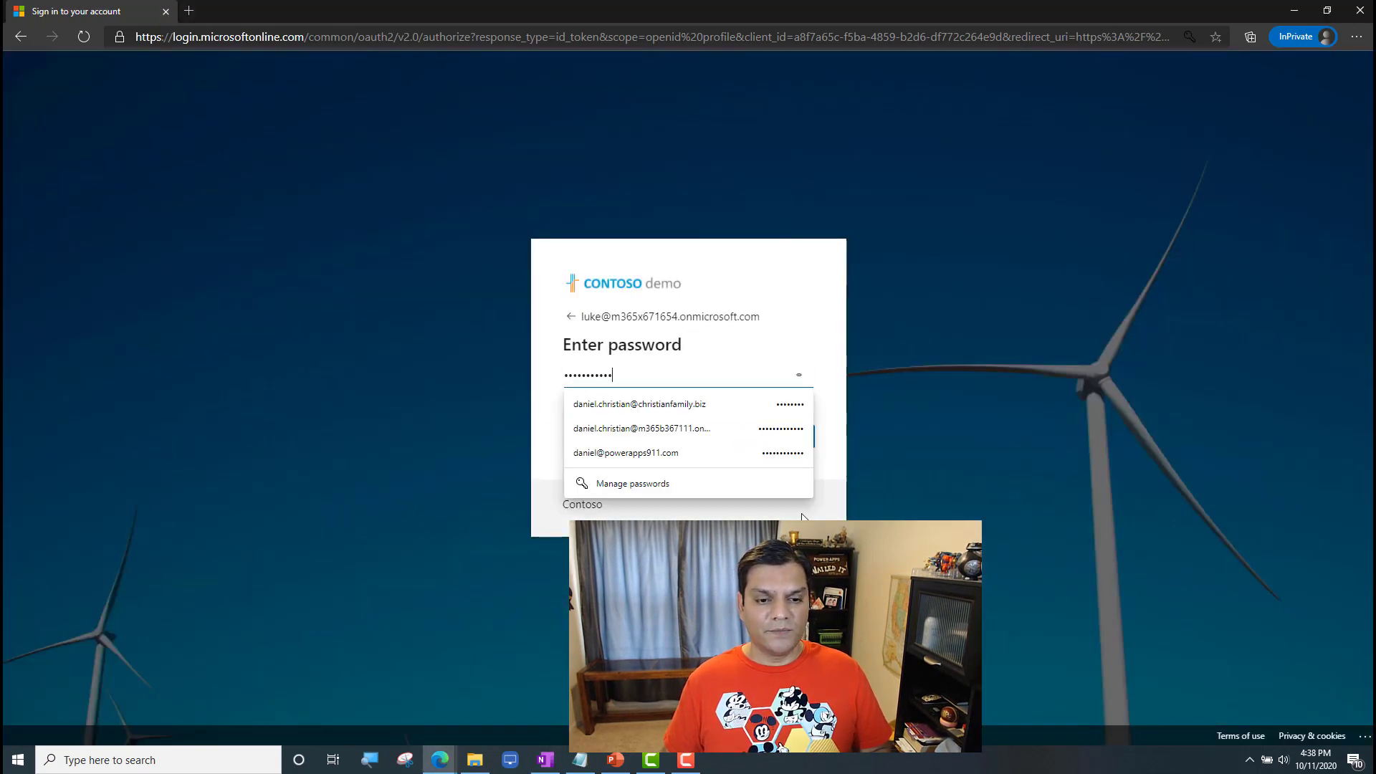
left_click(793, 437)
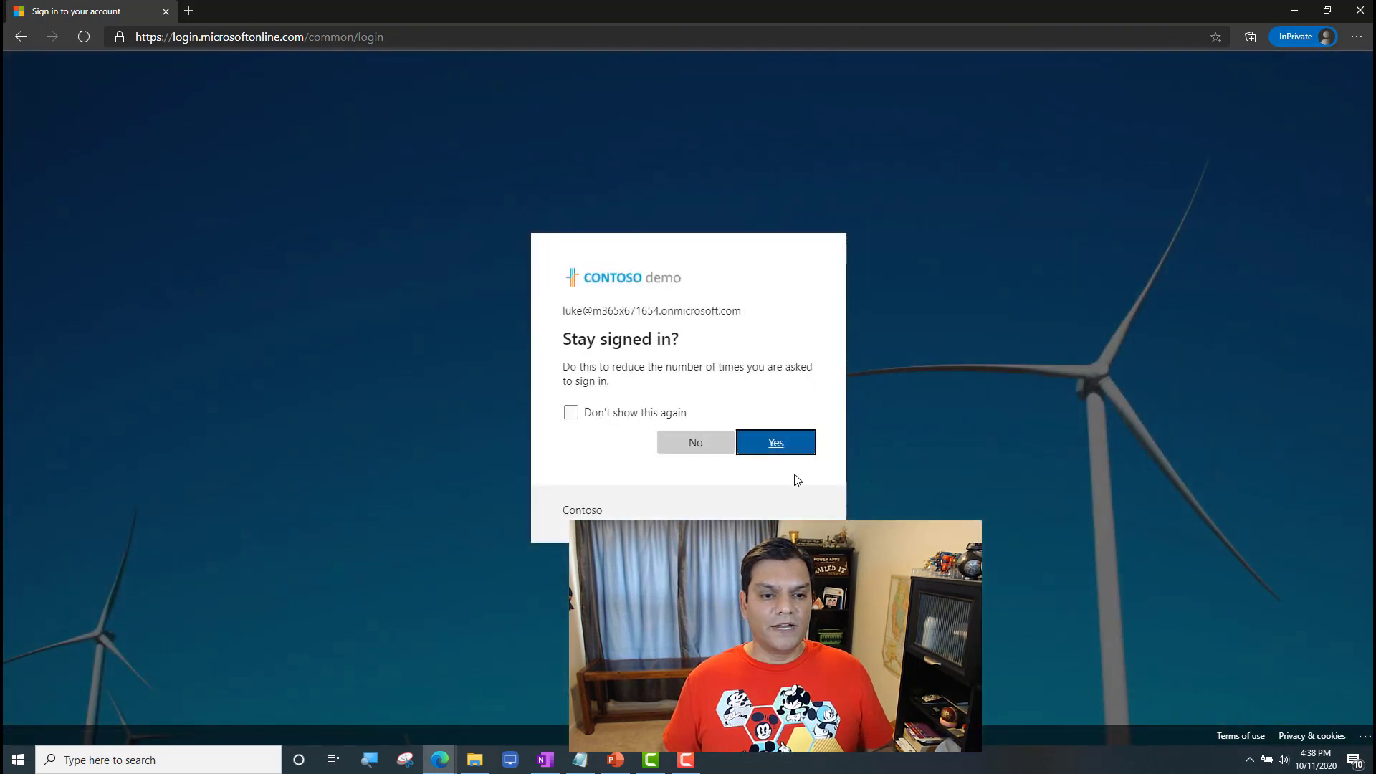
left_click(723, 442)
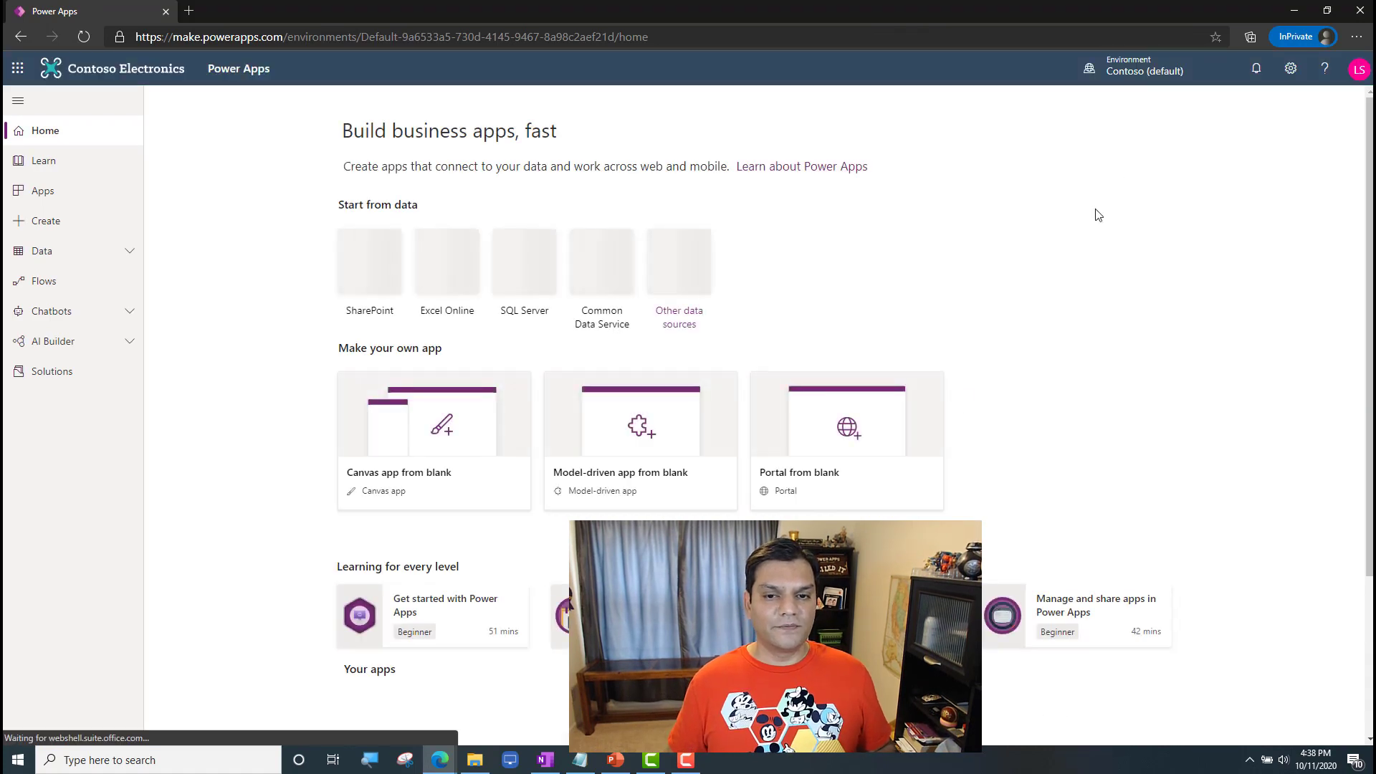
Step: Check which environments the environment admin can access and switch to Millennium Falcon
left_click(1144, 66)
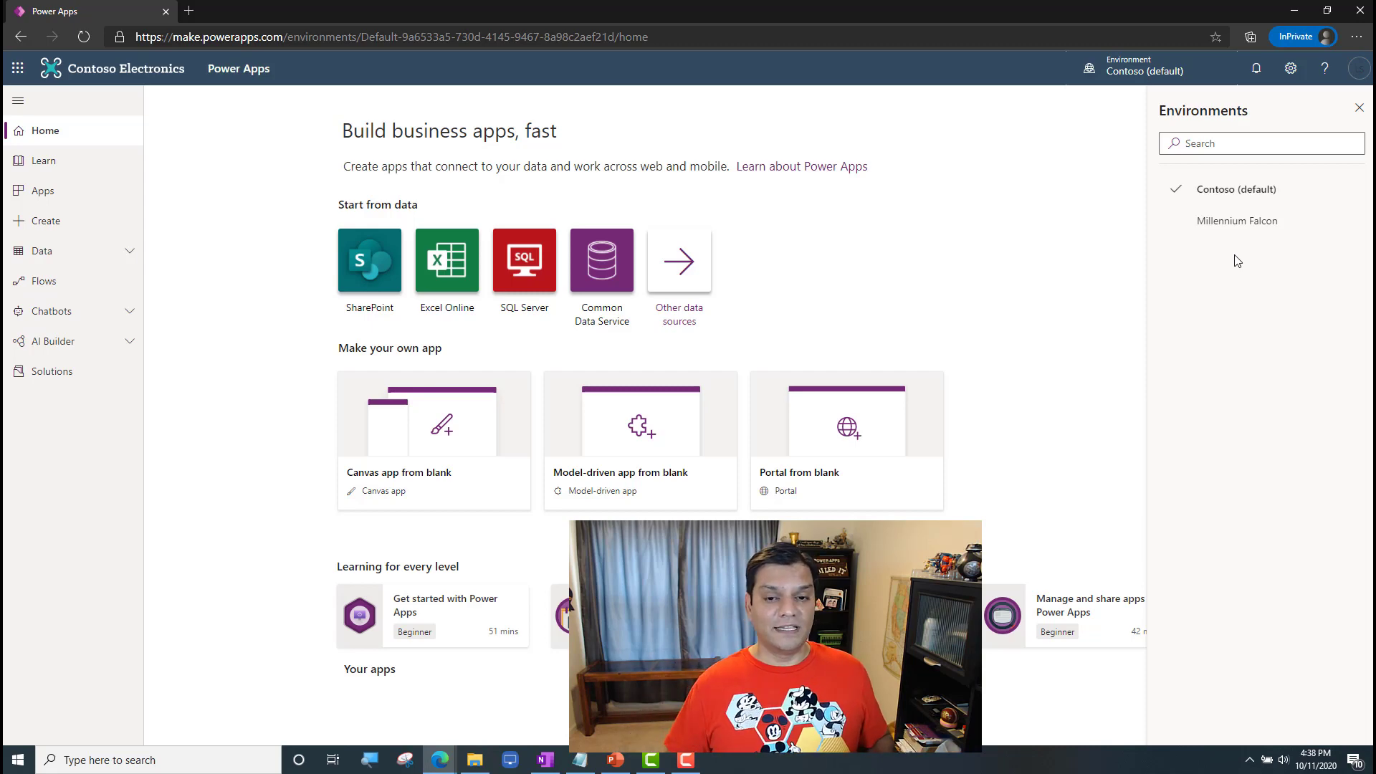
left_click(1232, 224)
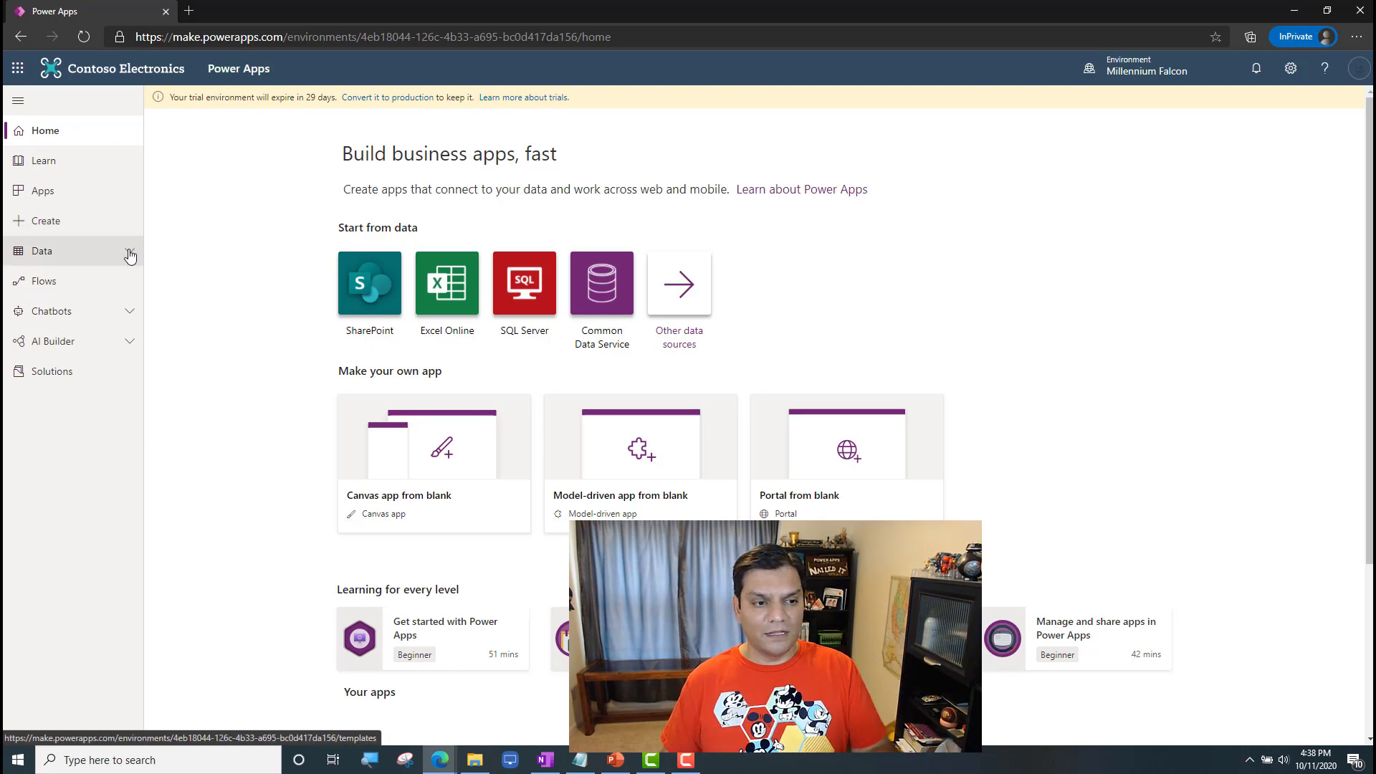
Step: Dismiss the conference notice, sign the environment admin out of Power Apps, and close the private browser window
left_click(1354, 68)
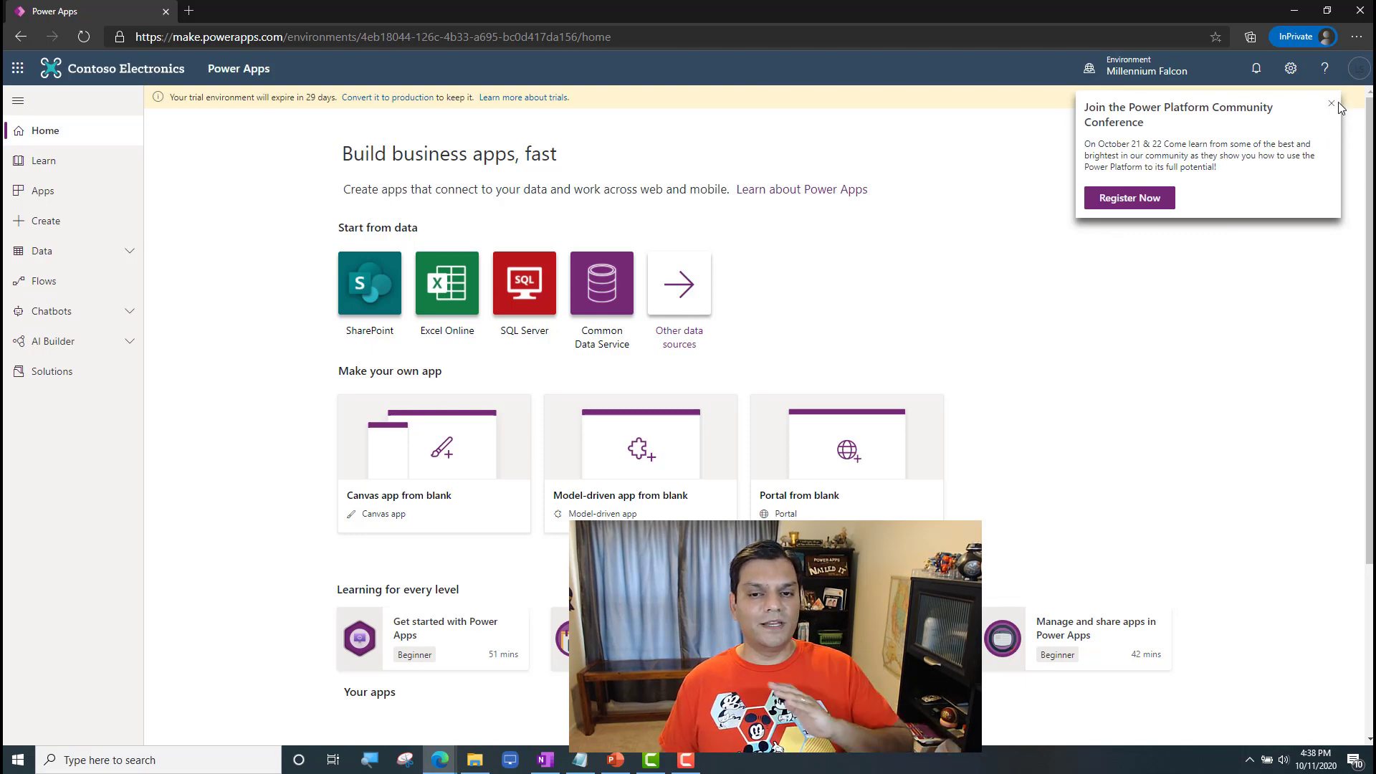
left_click(1331, 108)
left_click(1359, 71)
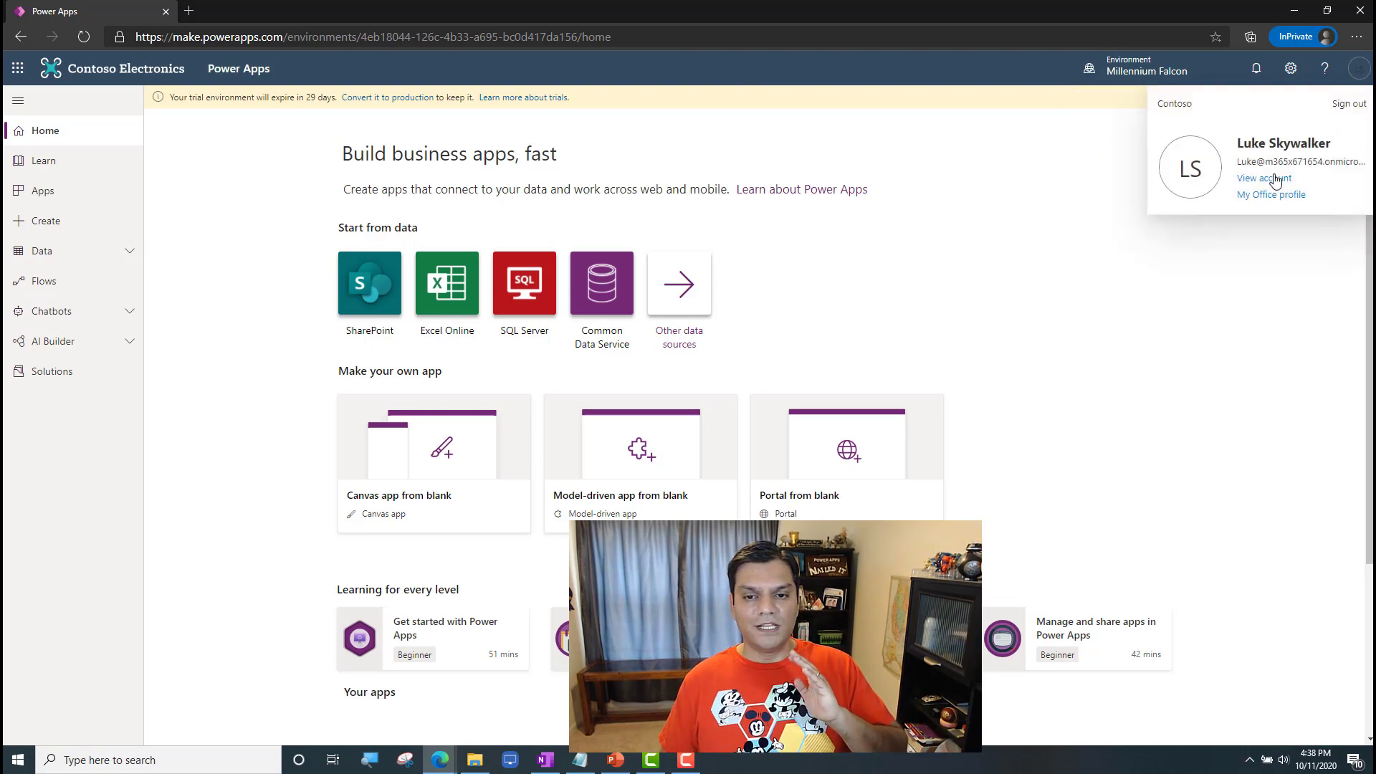
left_click(1344, 102)
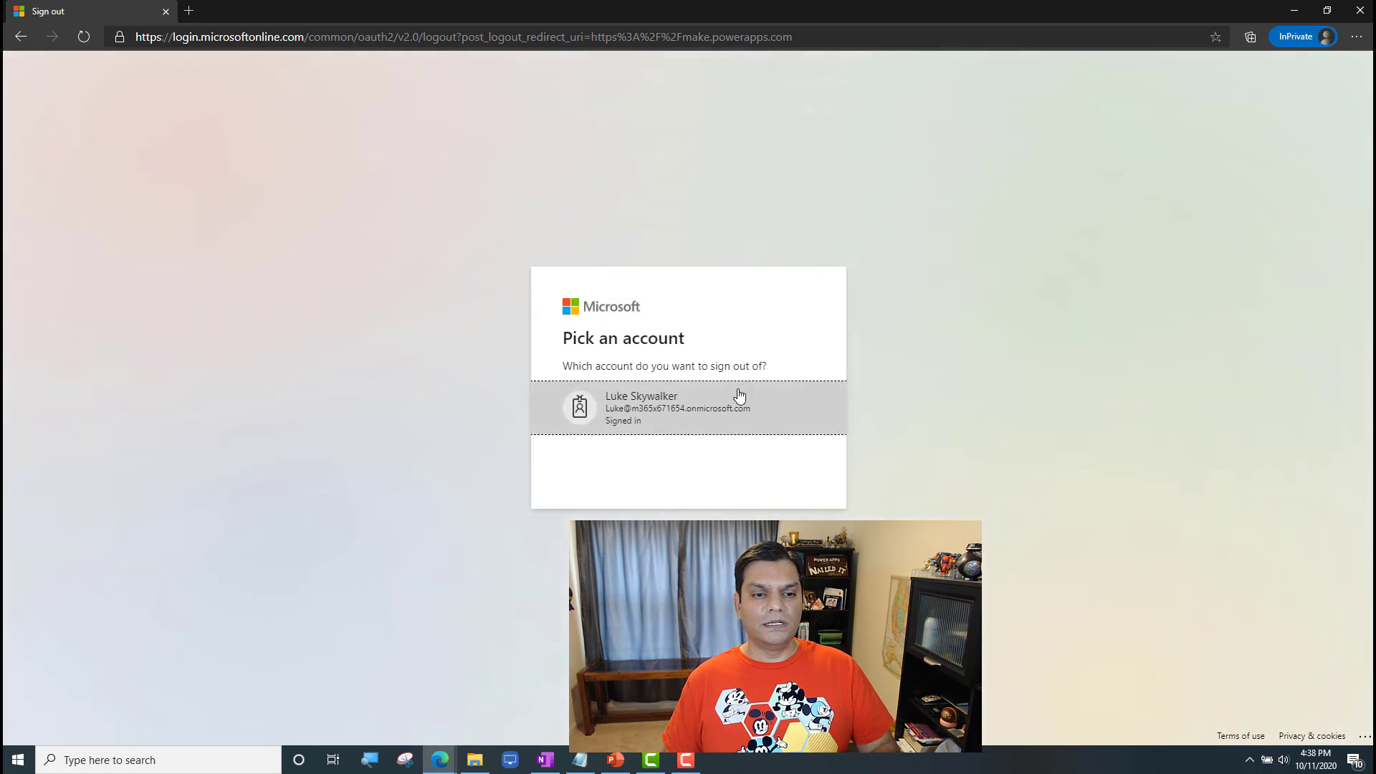
left_click(738, 401)
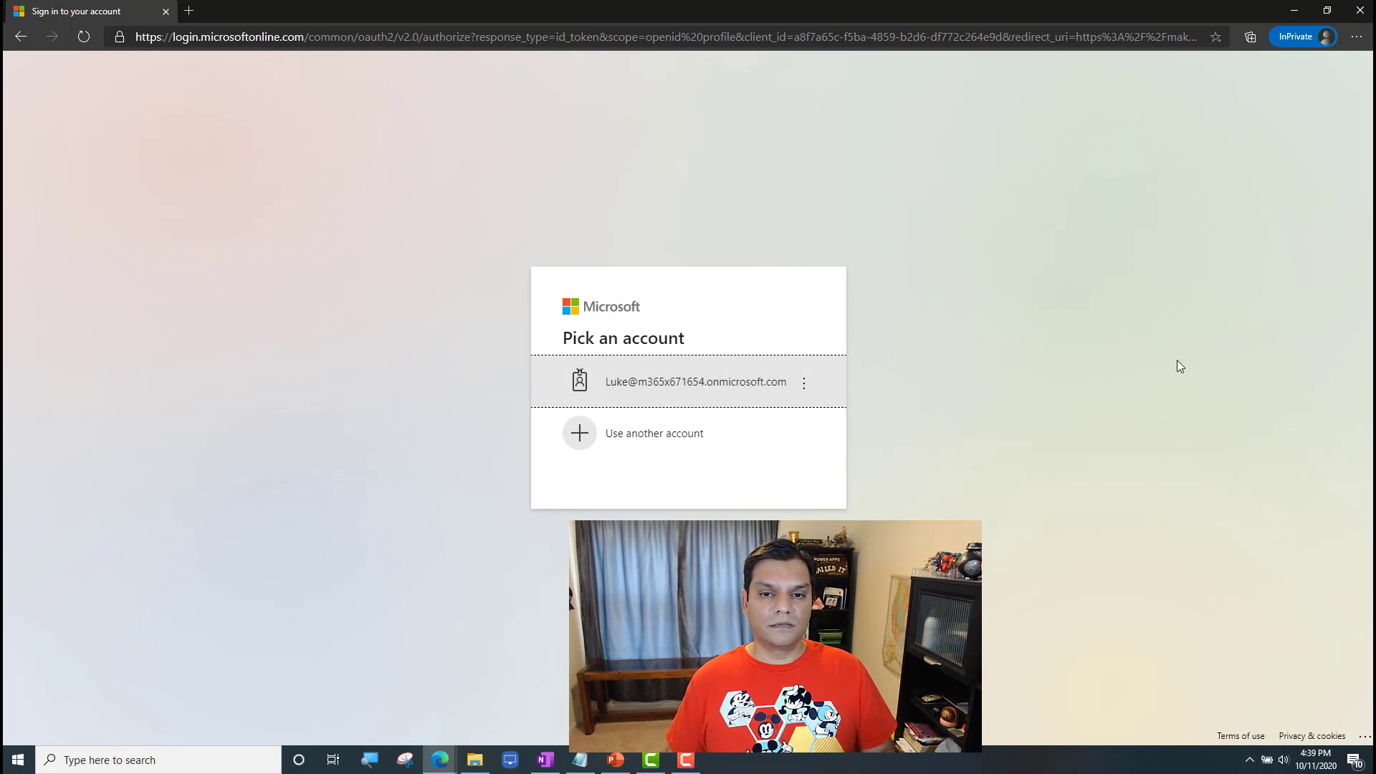
left_click(1360, 11)
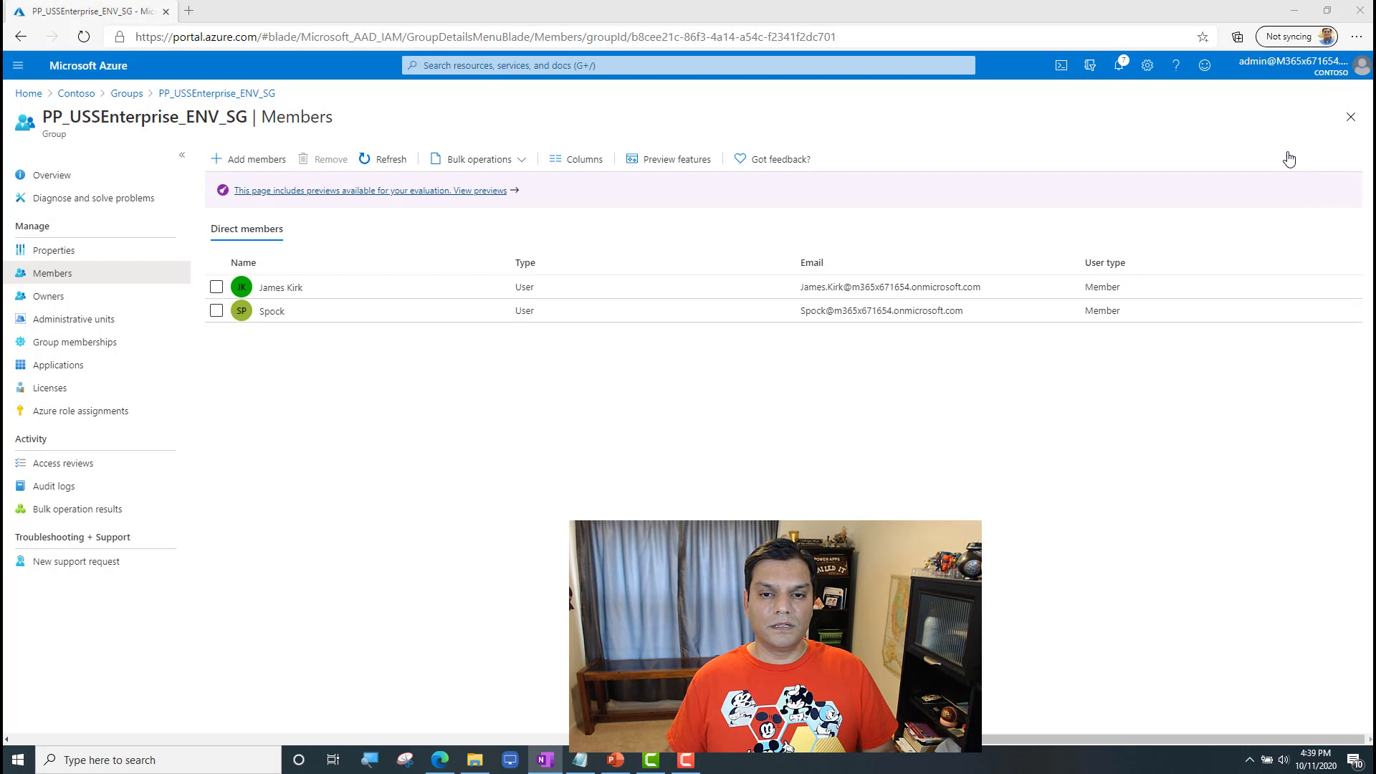
Step: Open a fresh InPrivate window and load the Power Apps site at powerapps.microsoft.com
left_click(1356, 43)
left_click(1250, 106)
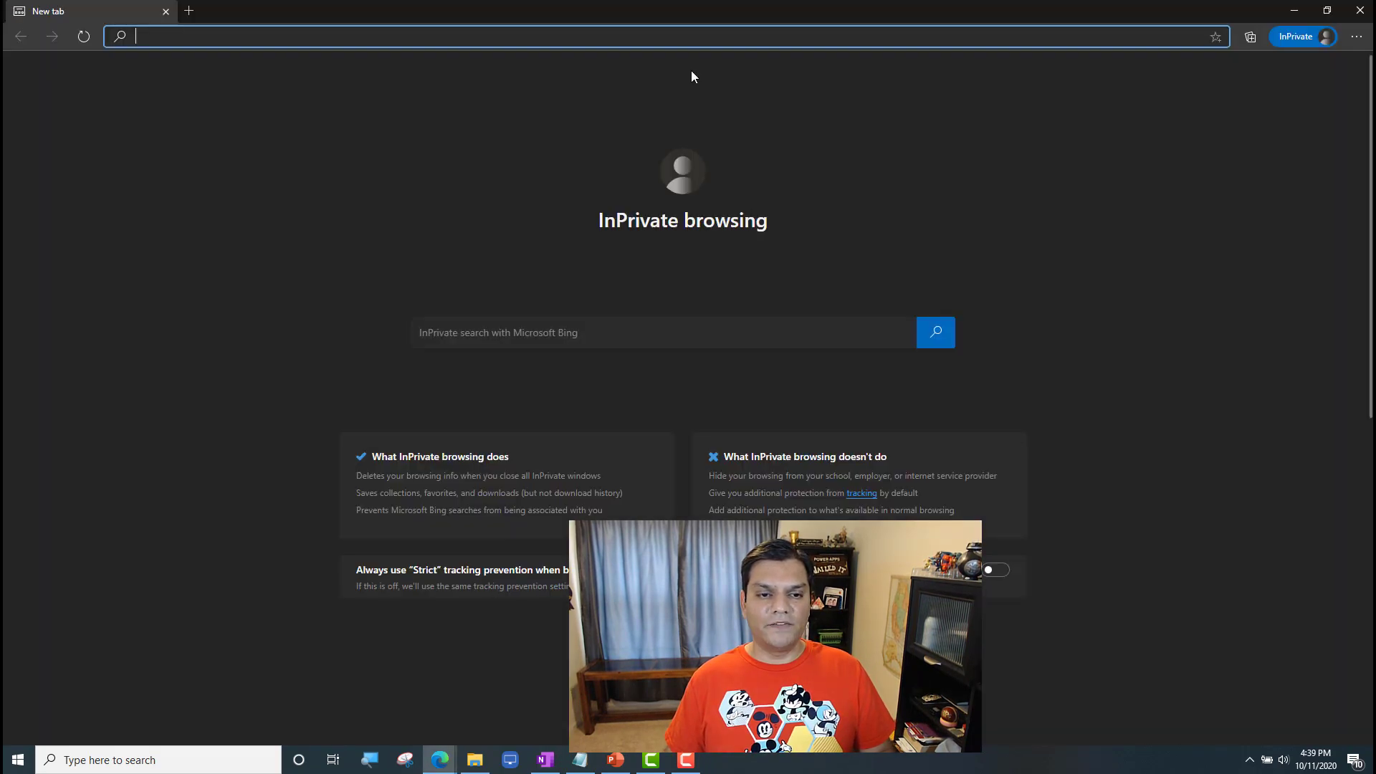
type("powe")
key("Return")
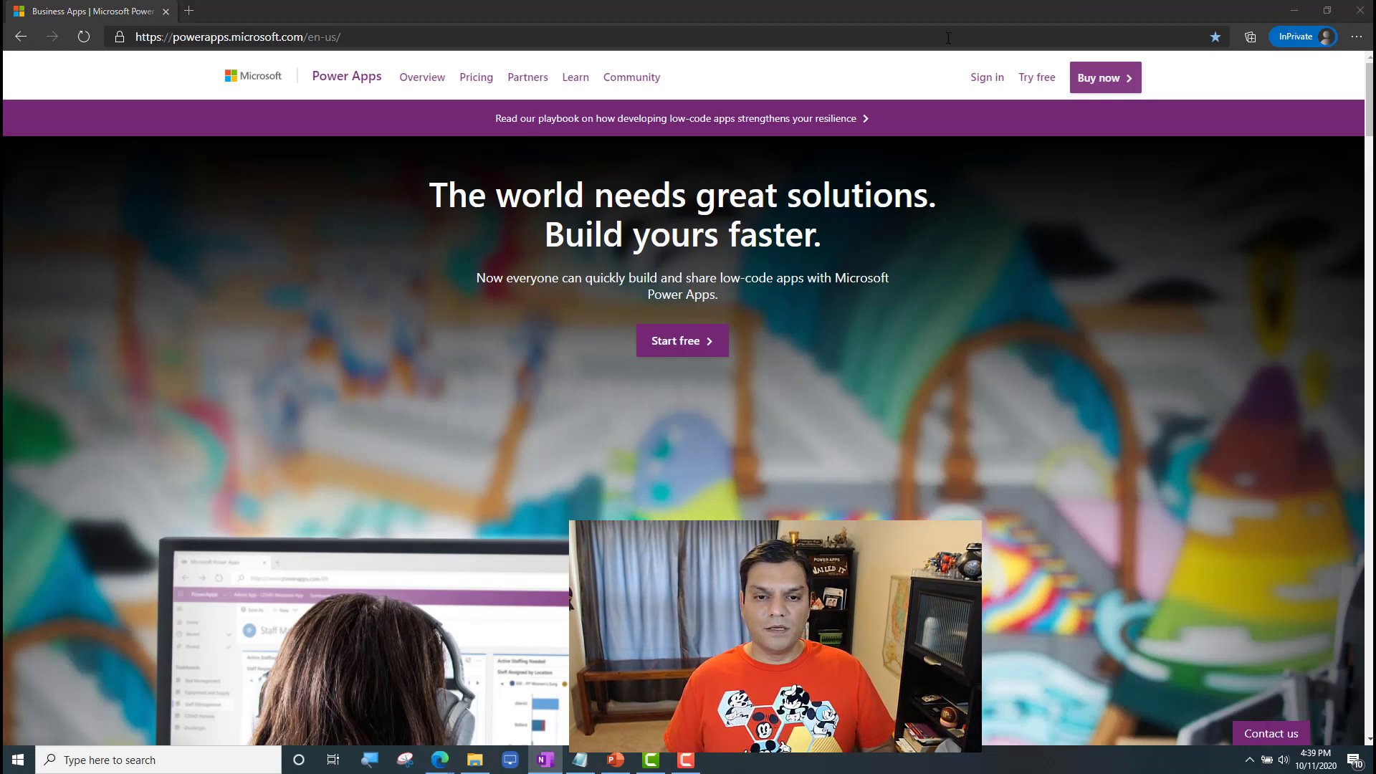
Step: Sign in to Power Apps with the environment maker's e-mail and account password, declining to stay signed in
left_click(987, 77)
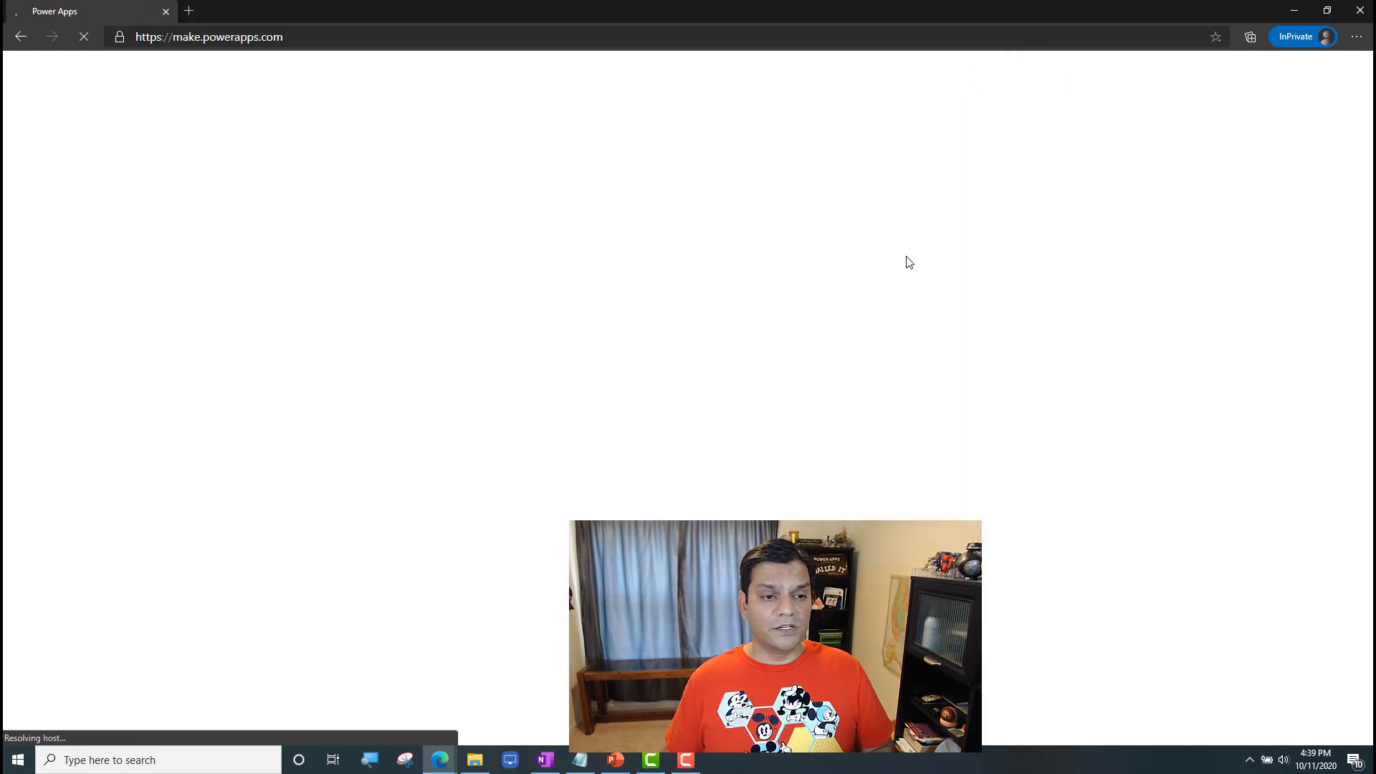
key("ctrl+v")
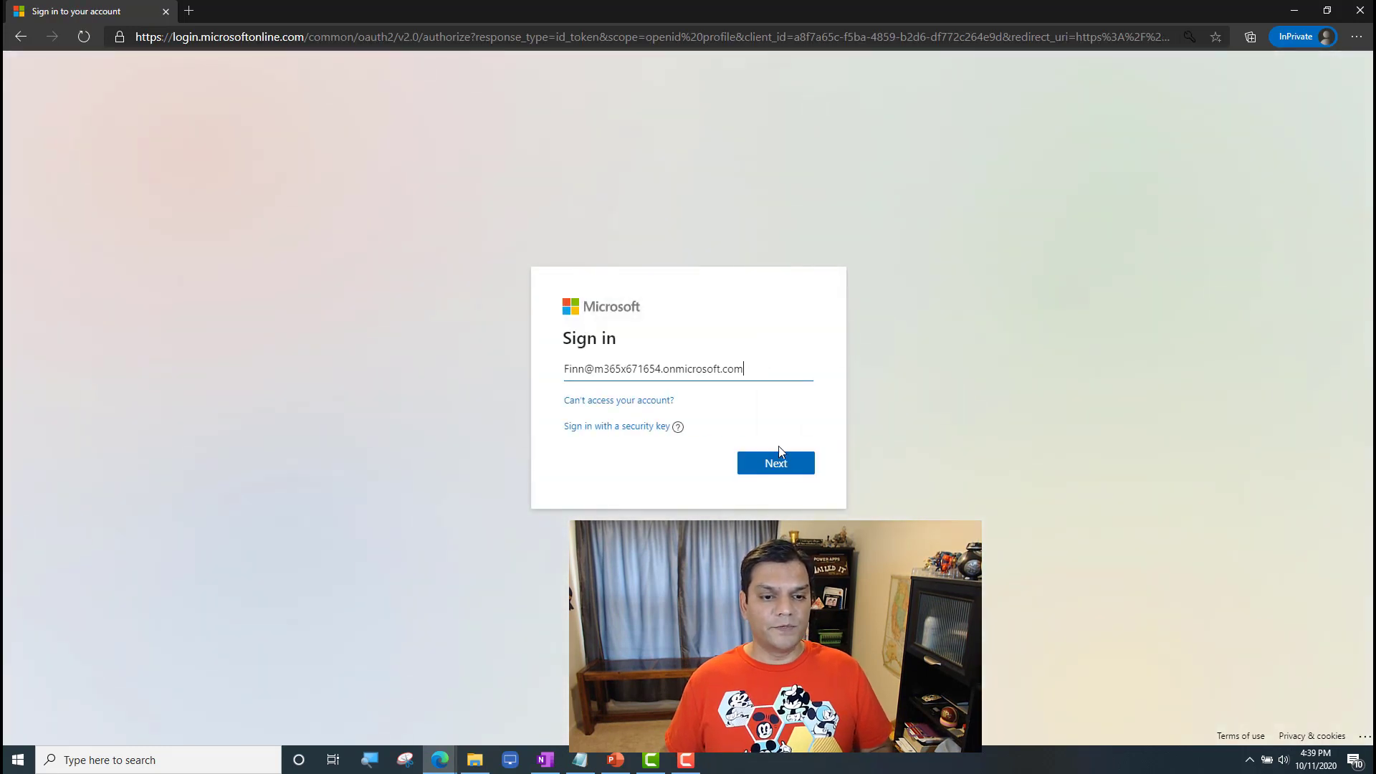
left_click(772, 468)
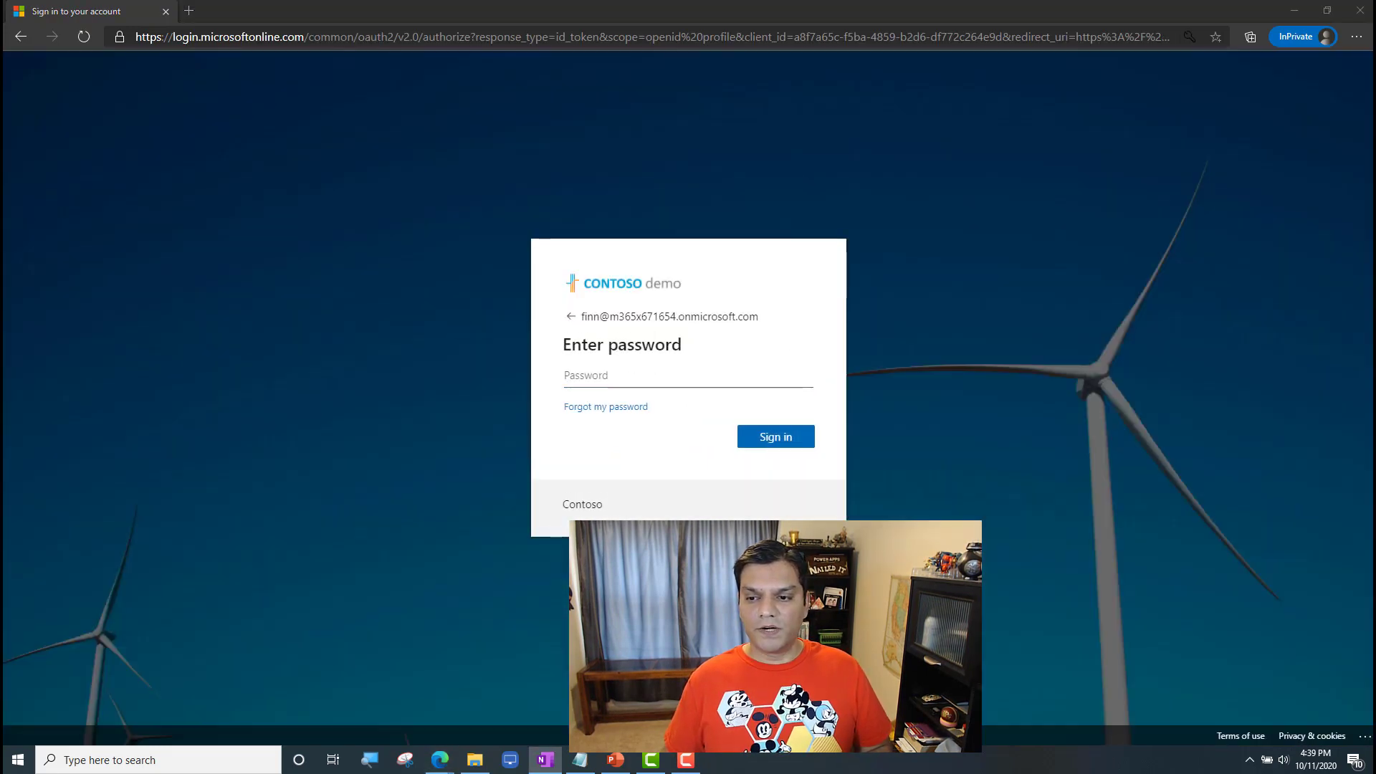
left_click(791, 366)
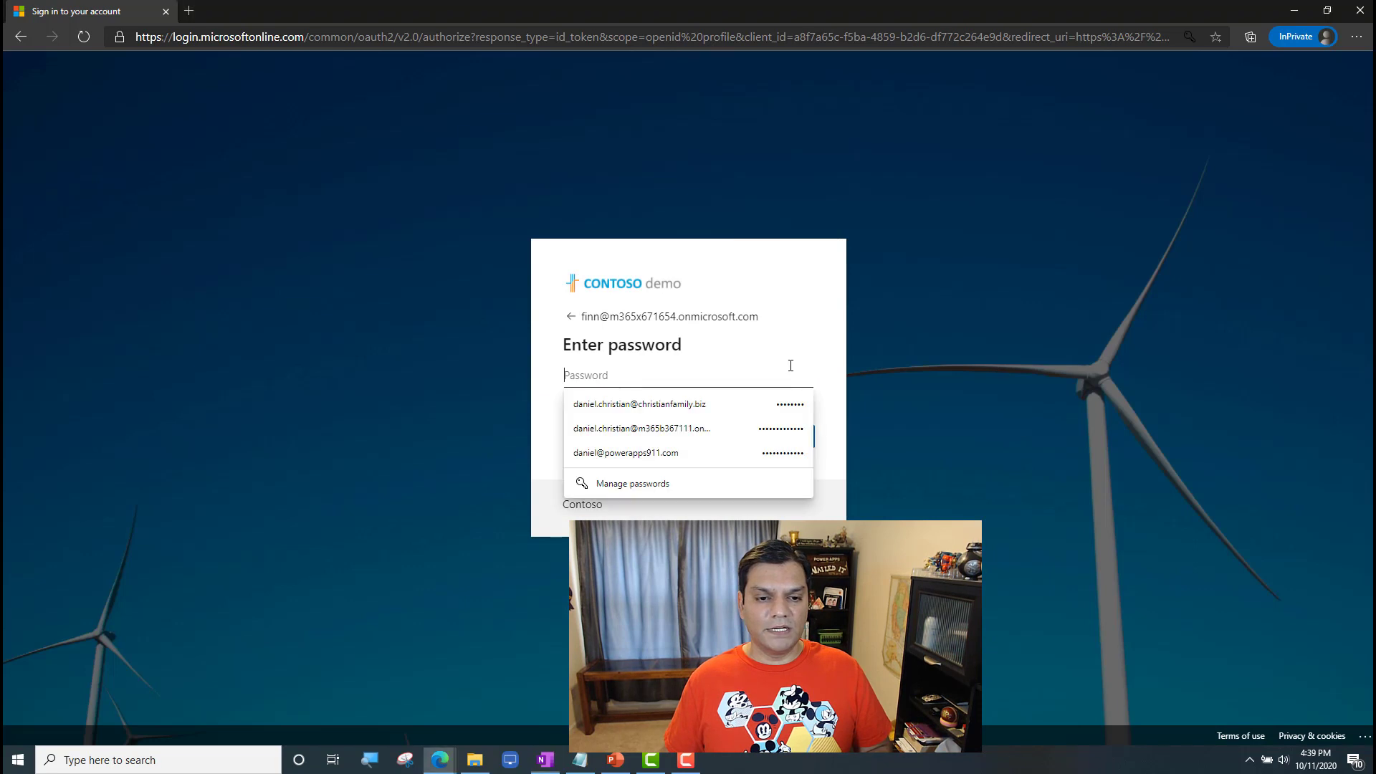
key("ctrl+v")
left_click(815, 492)
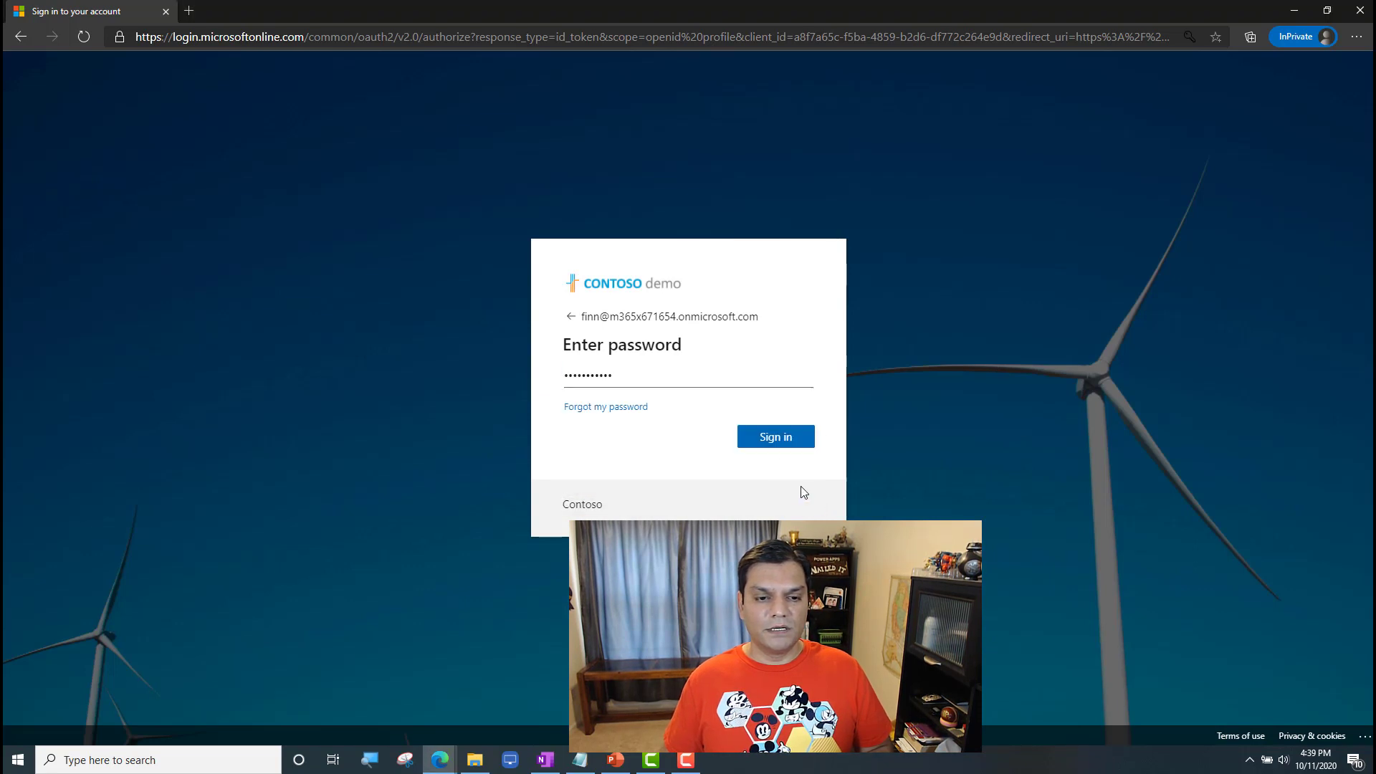
left_click(781, 438)
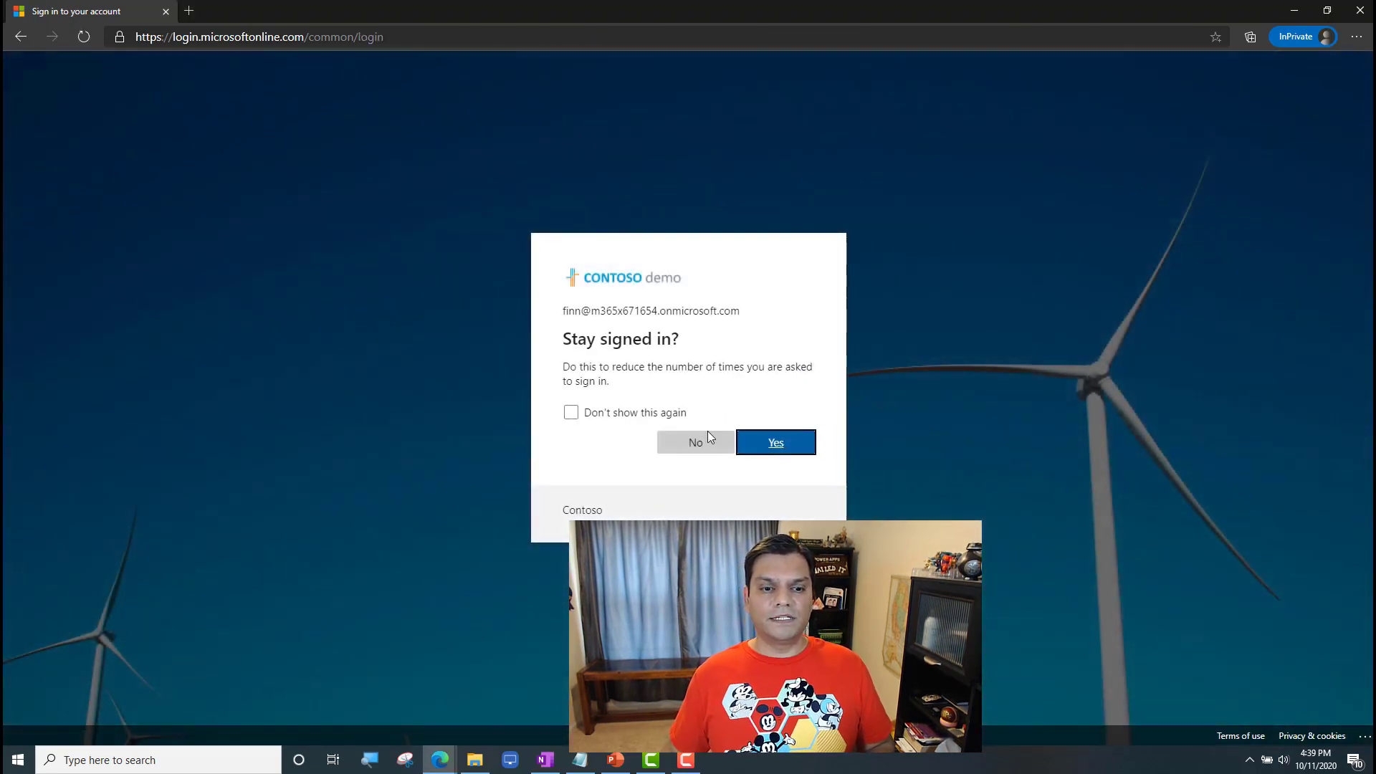
left_click(707, 438)
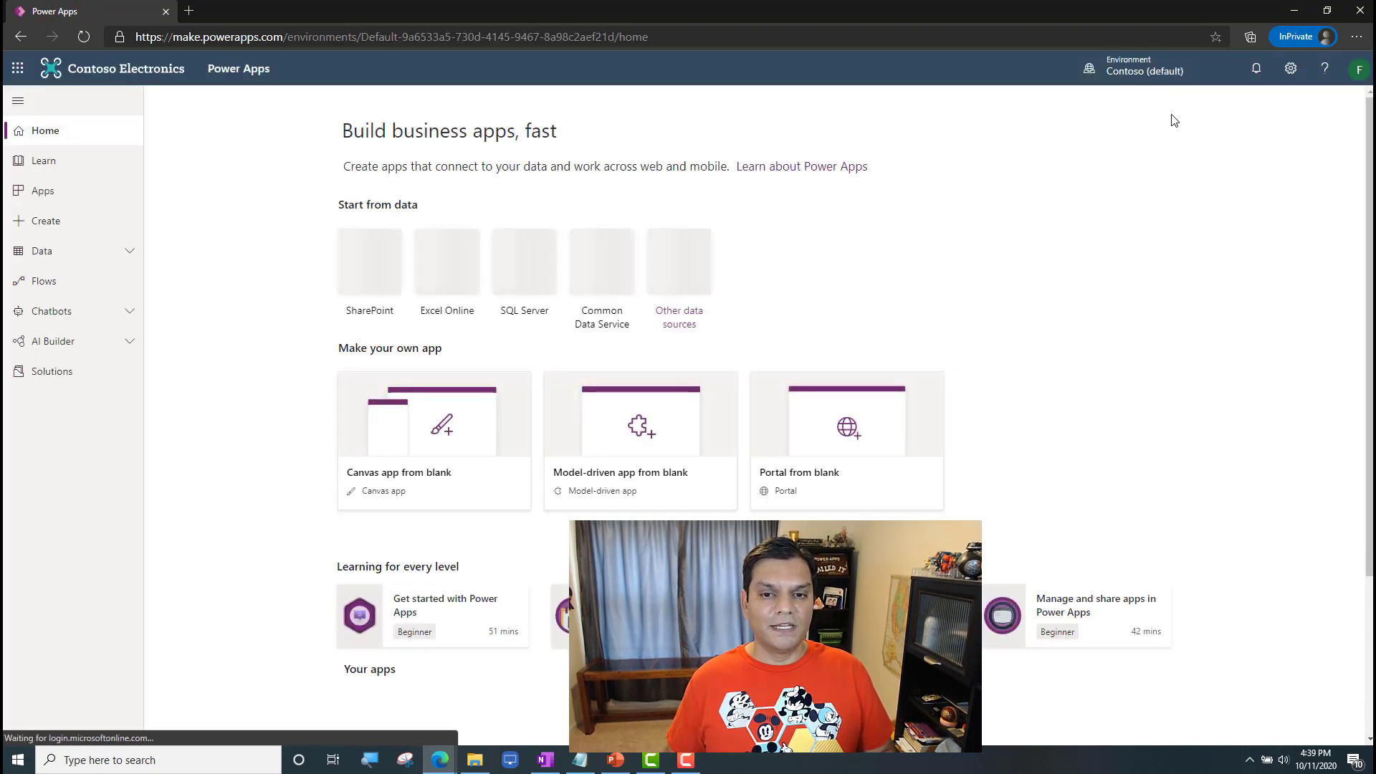
Step: Switch to the Millennium Falcon environment and start a new canvas app from its apps list
left_click(1145, 72)
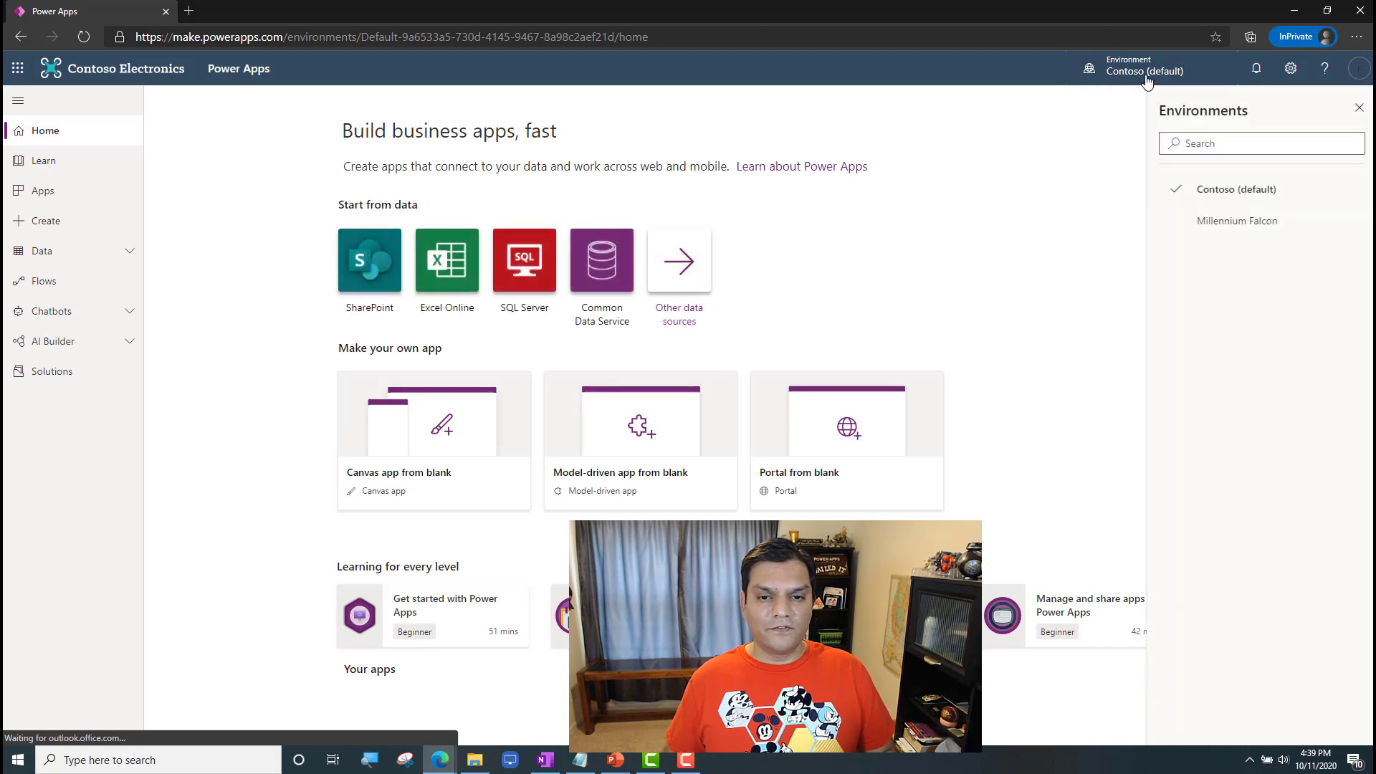
left_click(1263, 228)
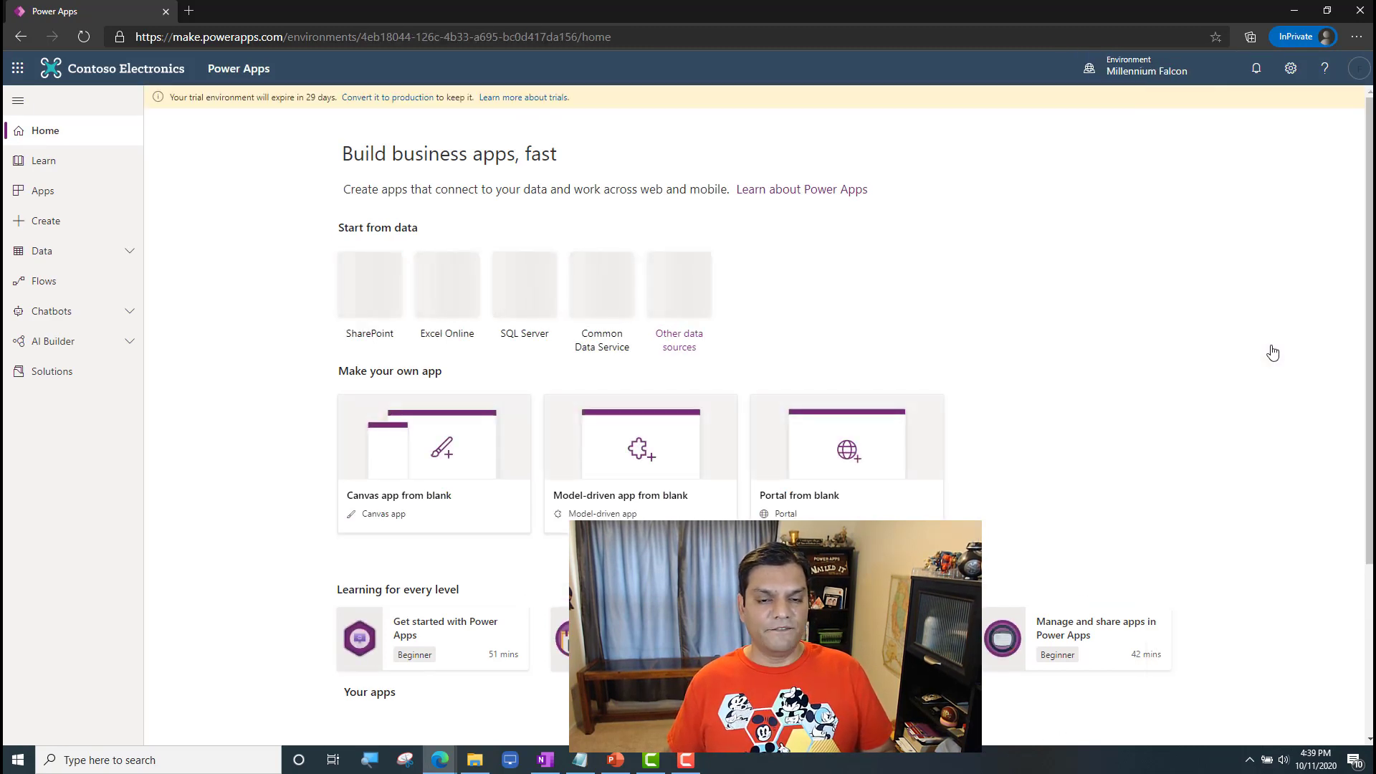
left_click(64, 203)
left_click(195, 105)
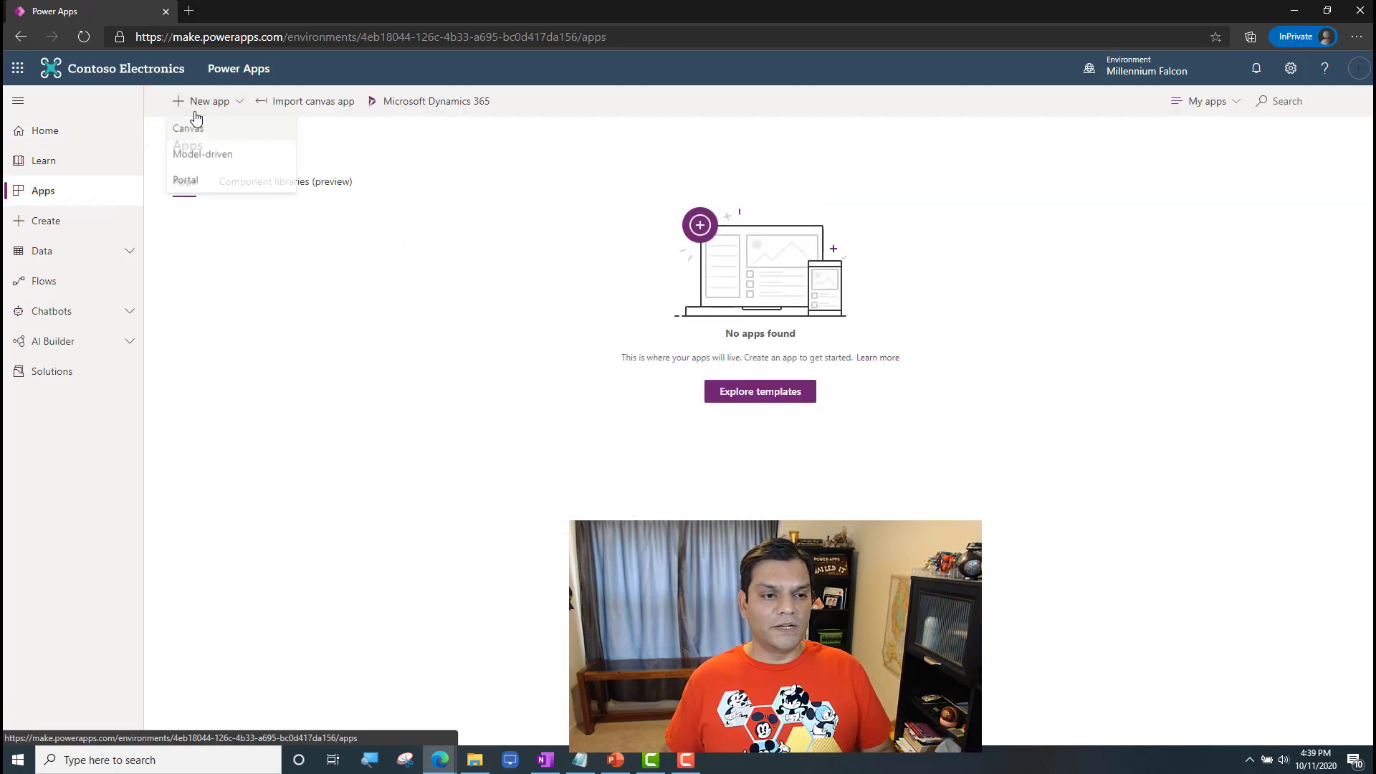
left_click(189, 128)
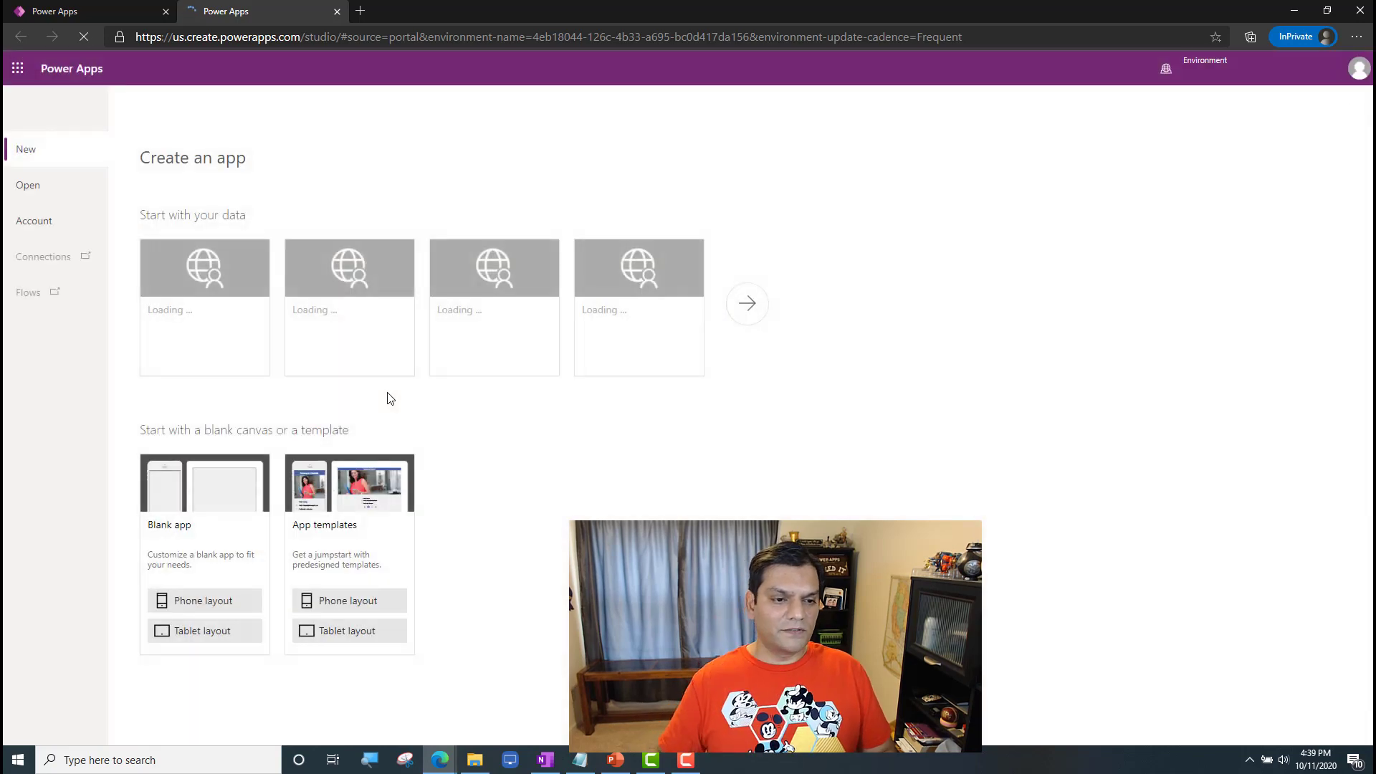
Step: Open the app file World Of Dance Score.msapp from D:\Documents\Demos\PowerPlatform\PowerAppsPermissions\Part1 in the studio
left_click(28, 186)
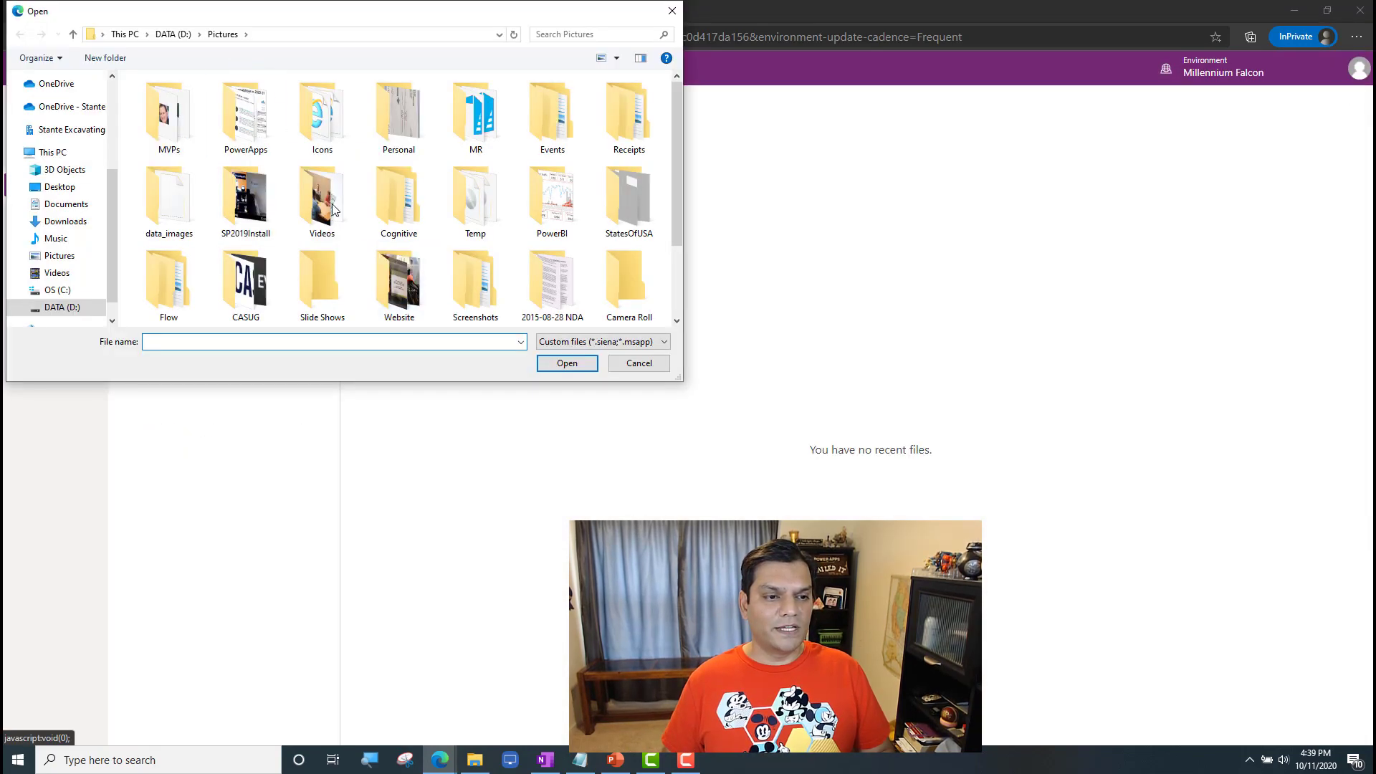
left_click(469, 762)
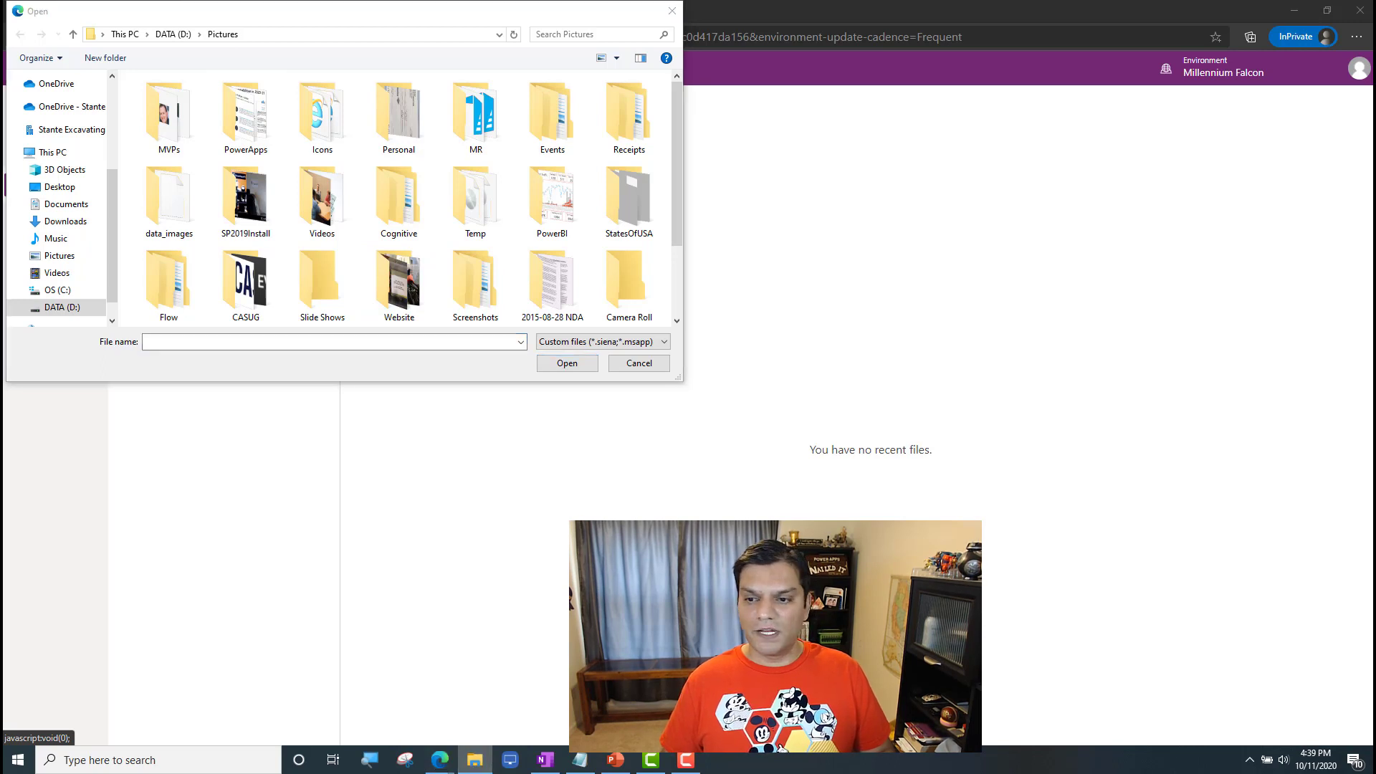
left_click(430, 48)
type("D:\\Documents\\Demos\\PowerPlatform\\PowerAppsPermissions\\Part1")
key("Return")
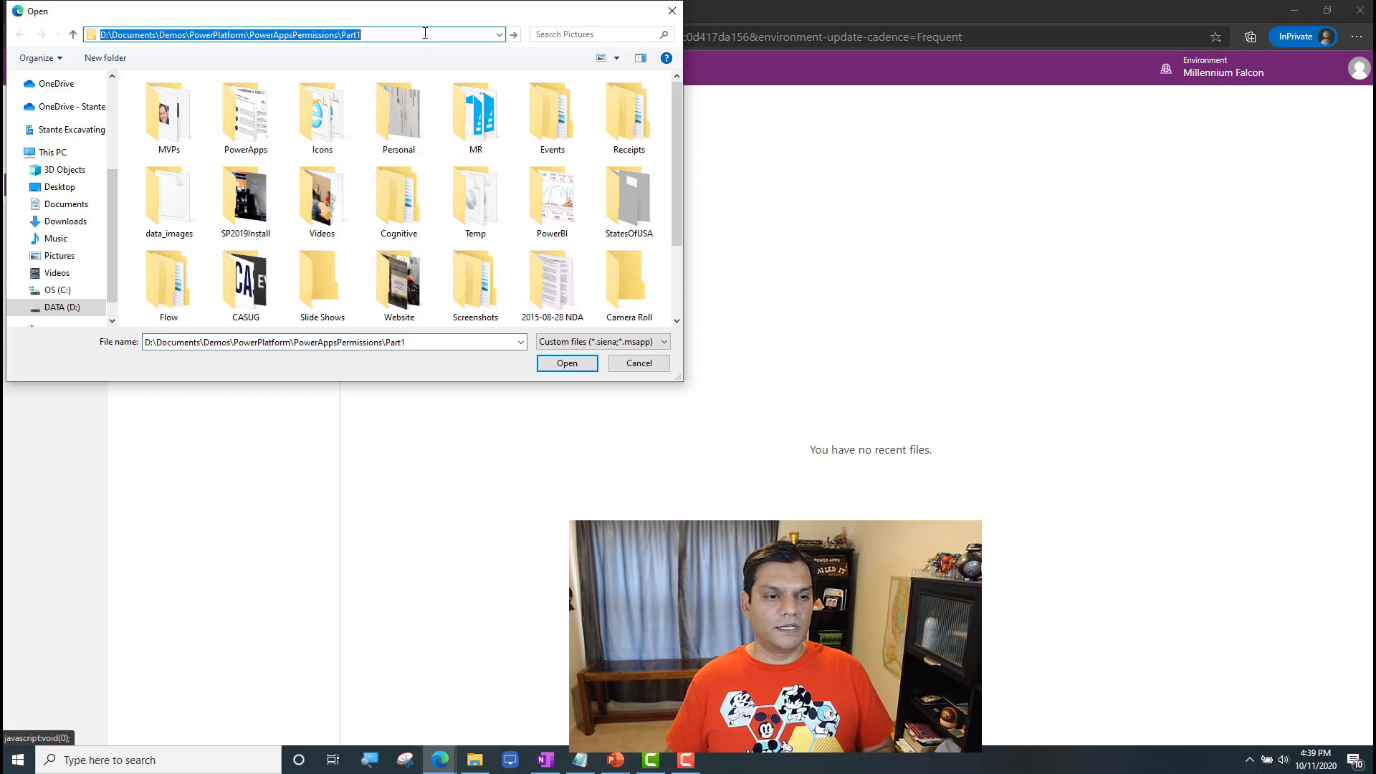
left_click(228, 101)
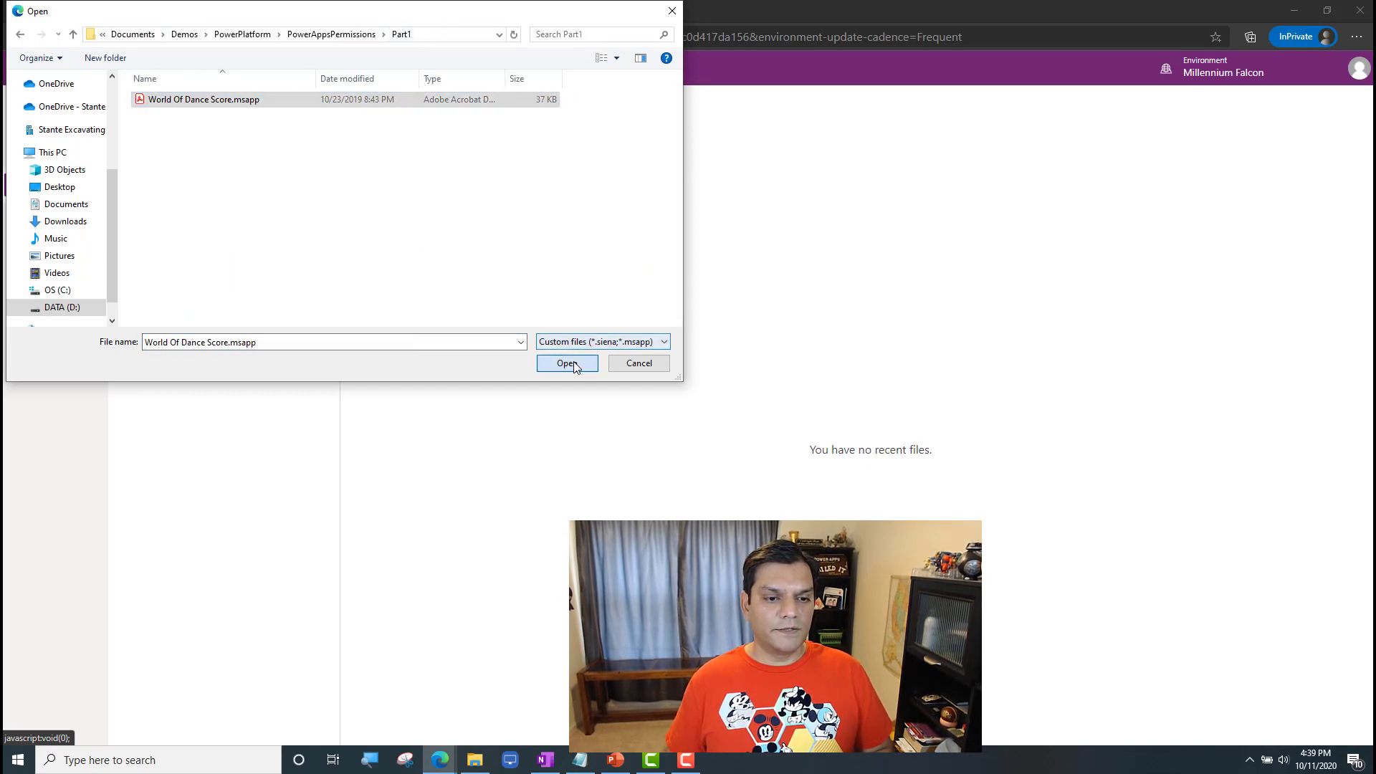
left_click(575, 364)
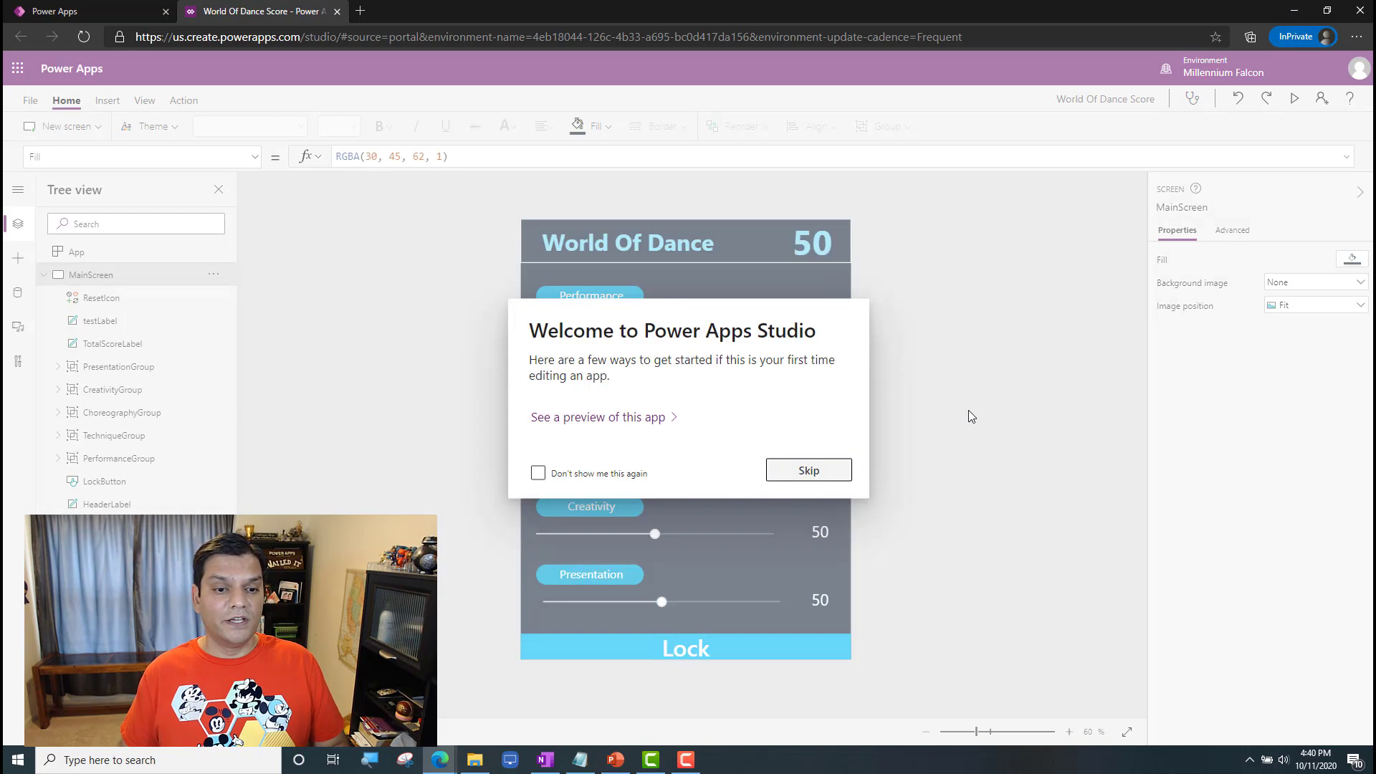
Step: Skip the studio welcome message and save the app to the cloud as World Of Dance Score
left_click(787, 469)
left_click(23, 102)
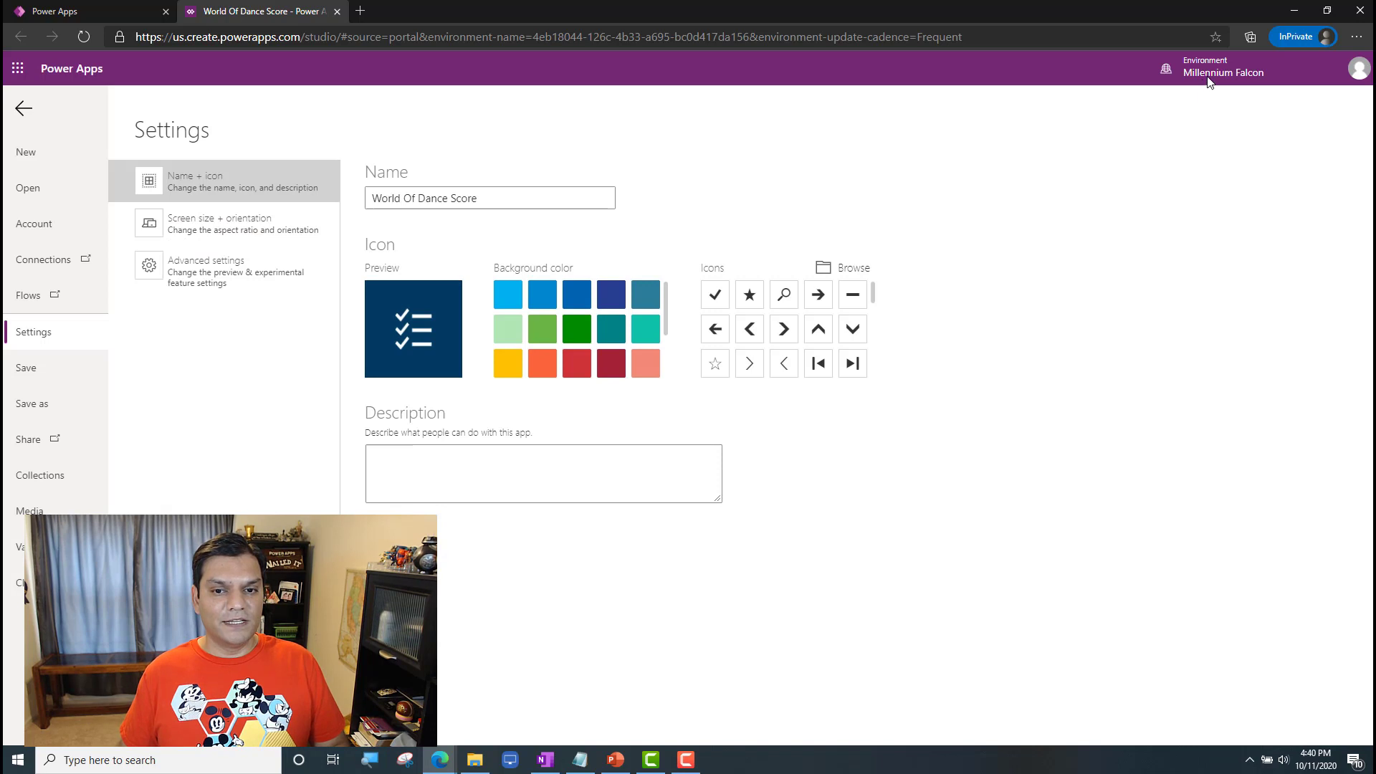
left_click(31, 403)
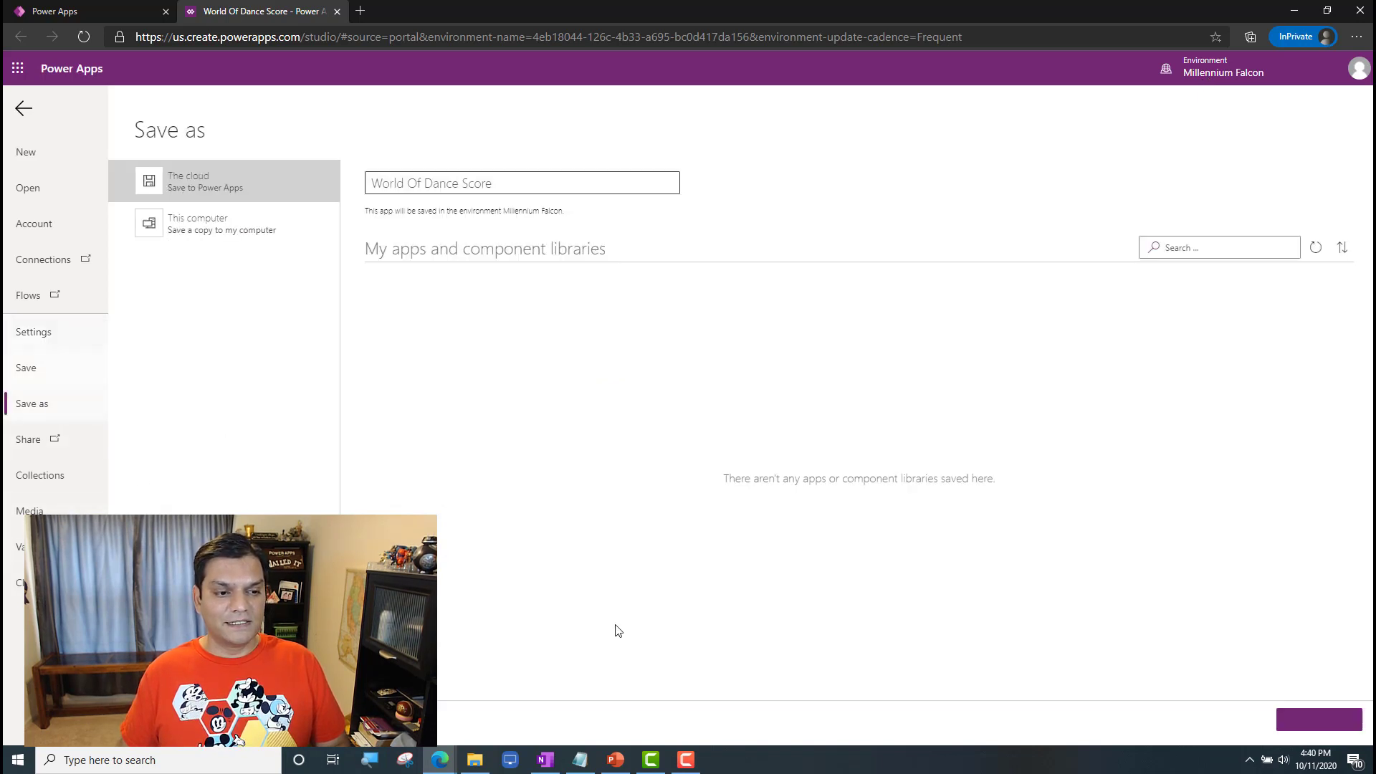
left_click(1340, 720)
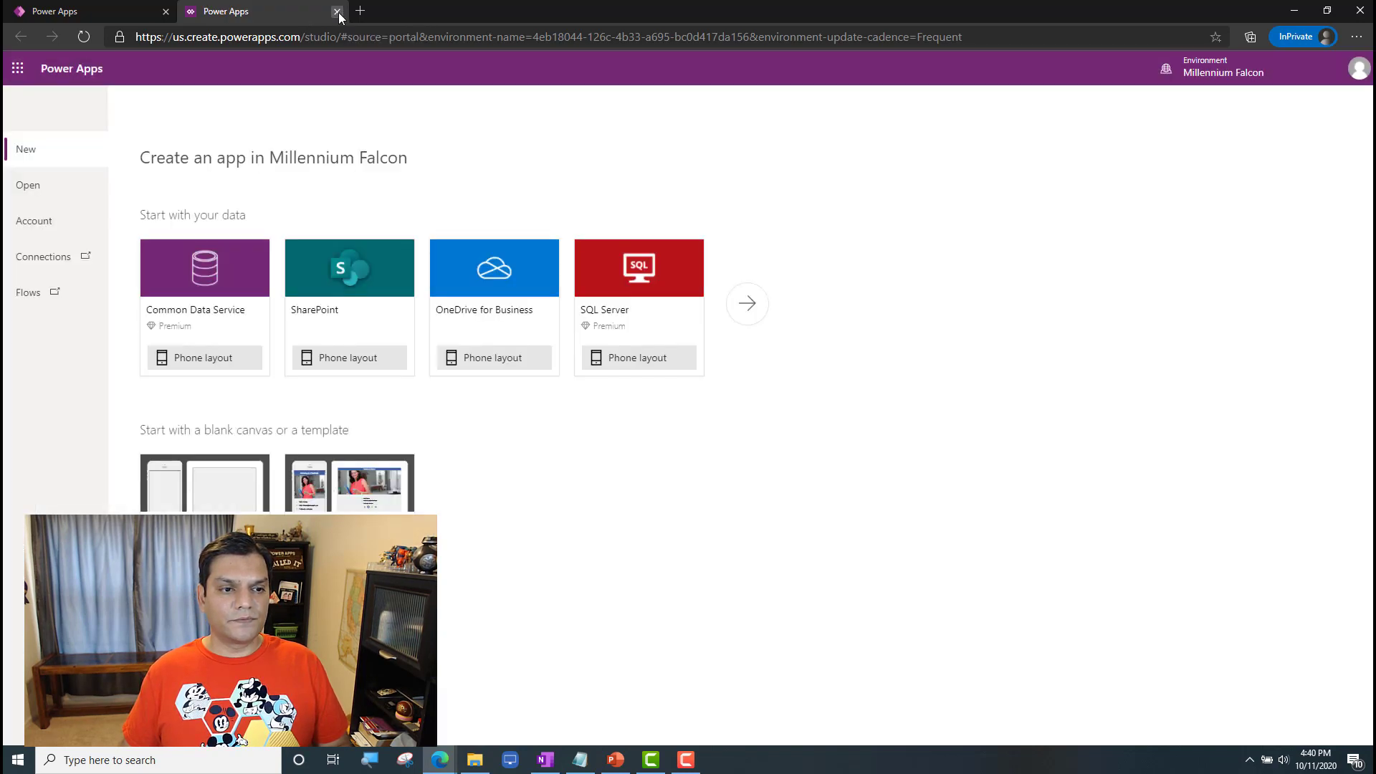
Step: Close the app studio, confirming to leave the site, and refresh the Millennium Falcon apps list
left_click(337, 12)
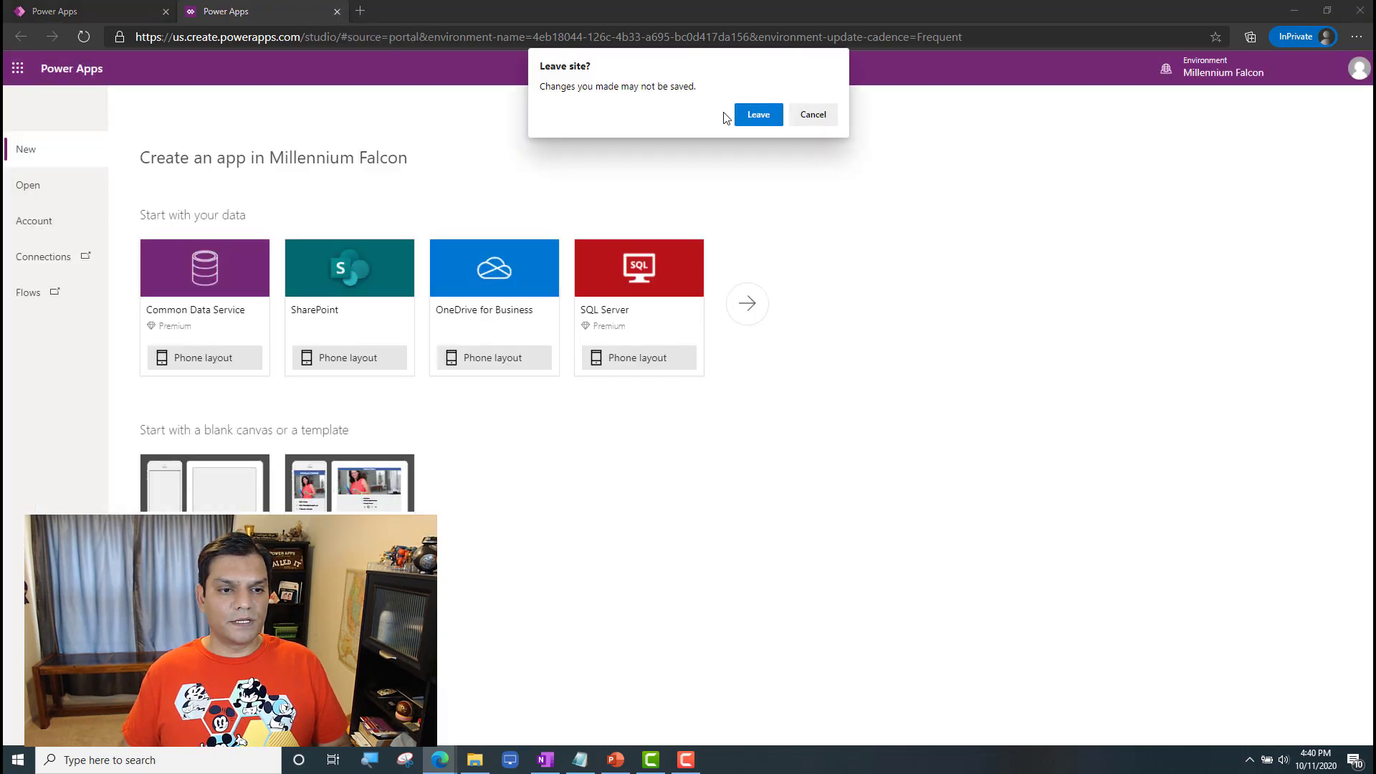
left_click(767, 117)
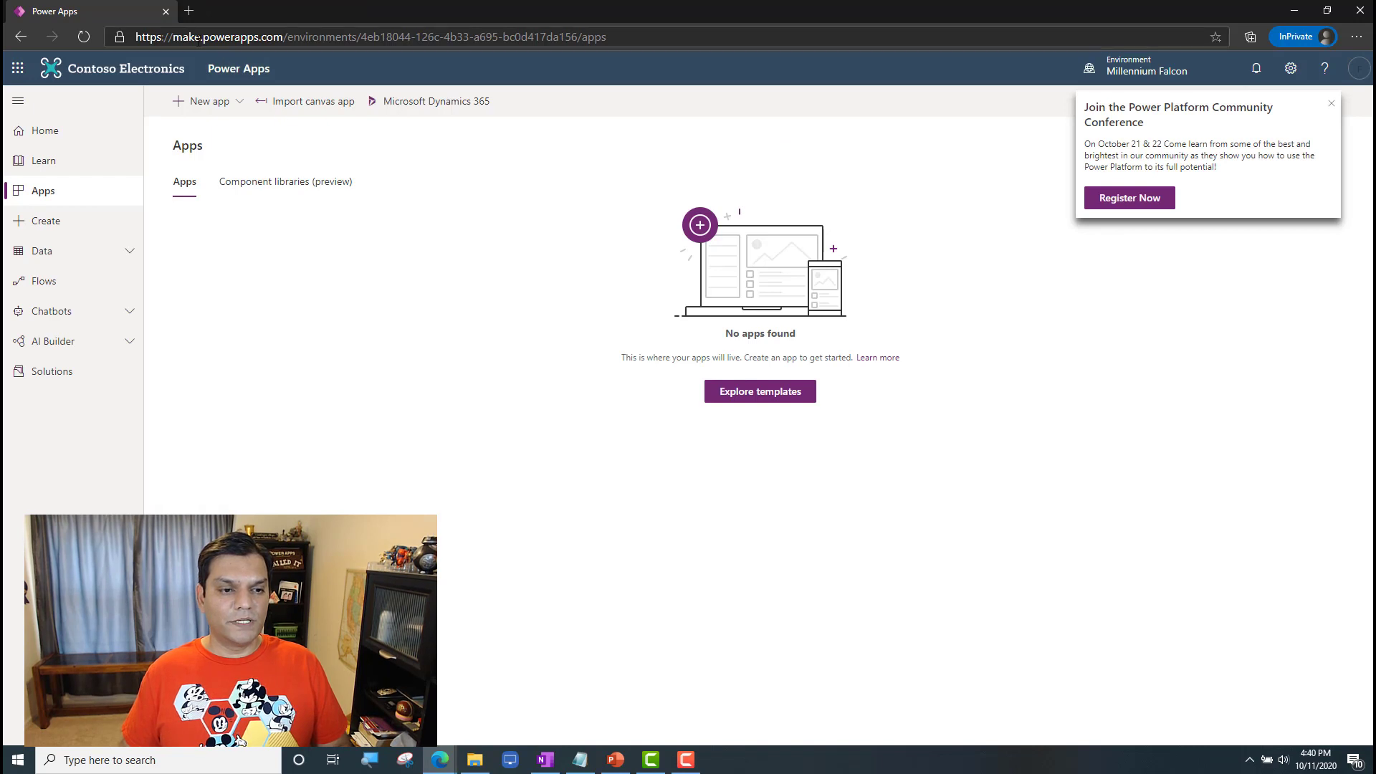
left_click(82, 39)
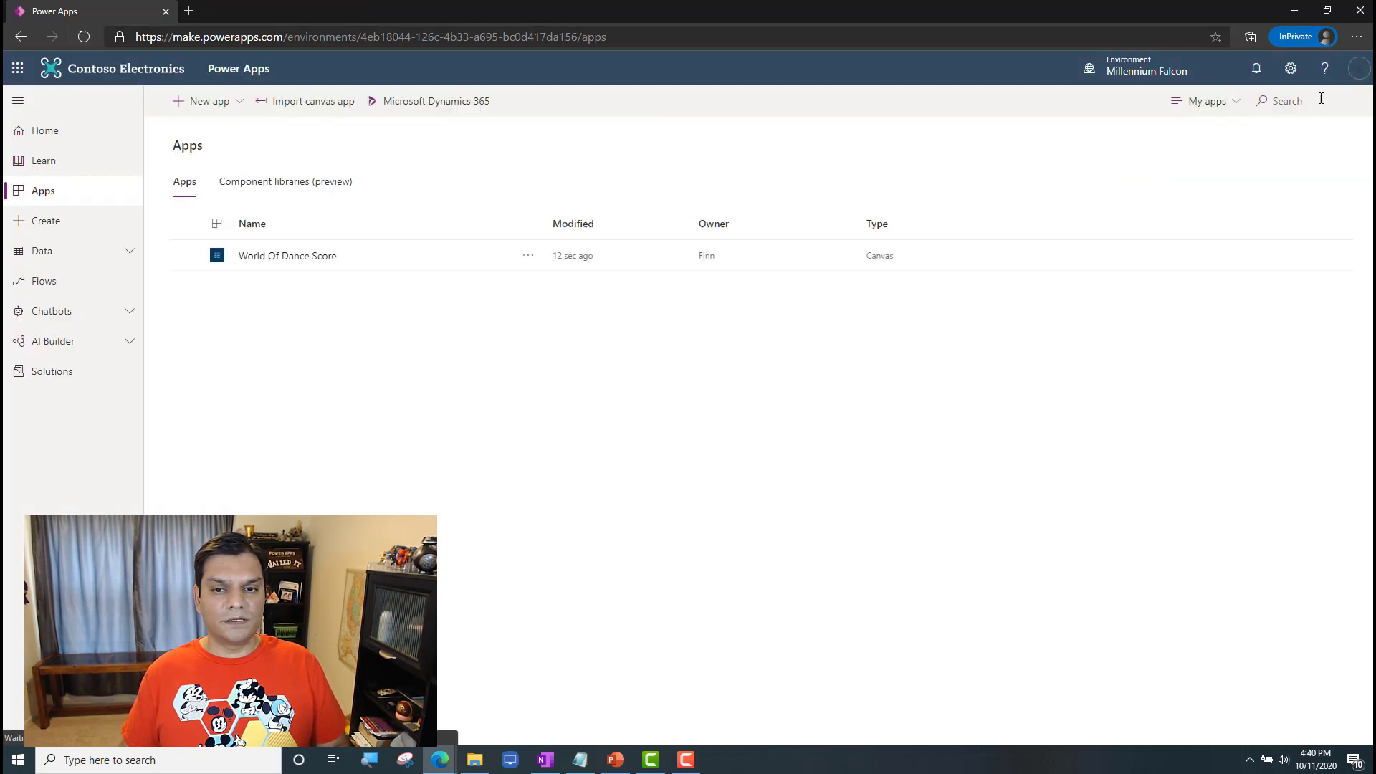
Step: Share the World Of Dance Score app with the chosen colleague as a User without co-ownership, keeping the email invitation on
left_click(433, 266)
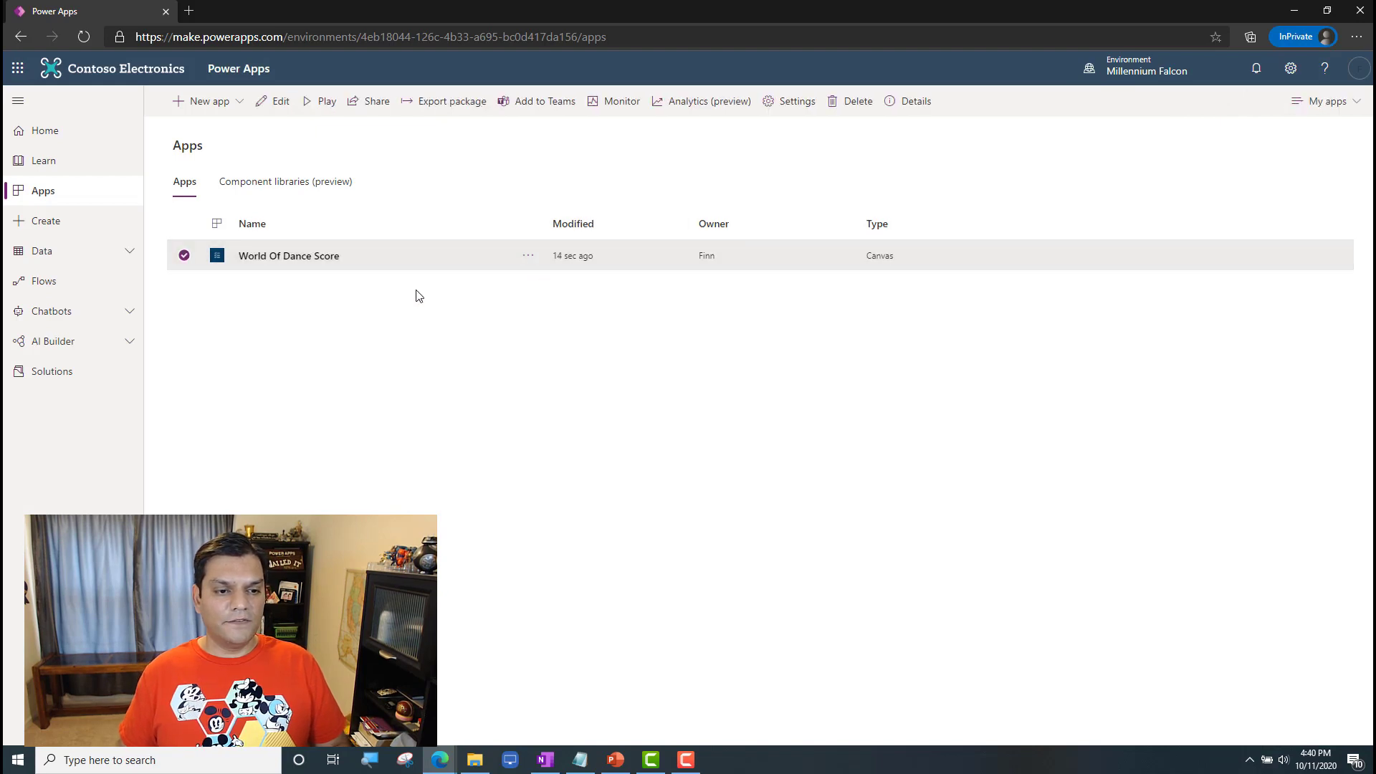
left_click(372, 113)
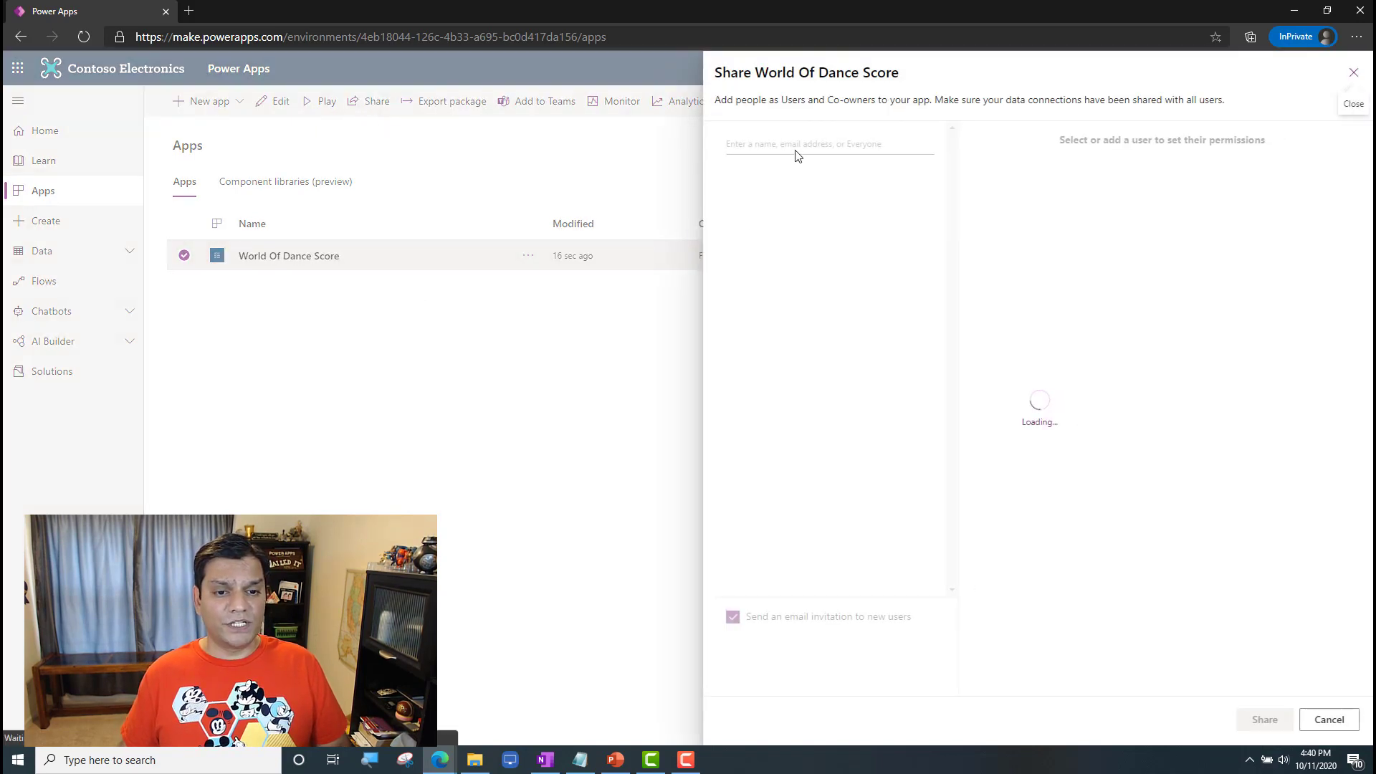
left_click(799, 148)
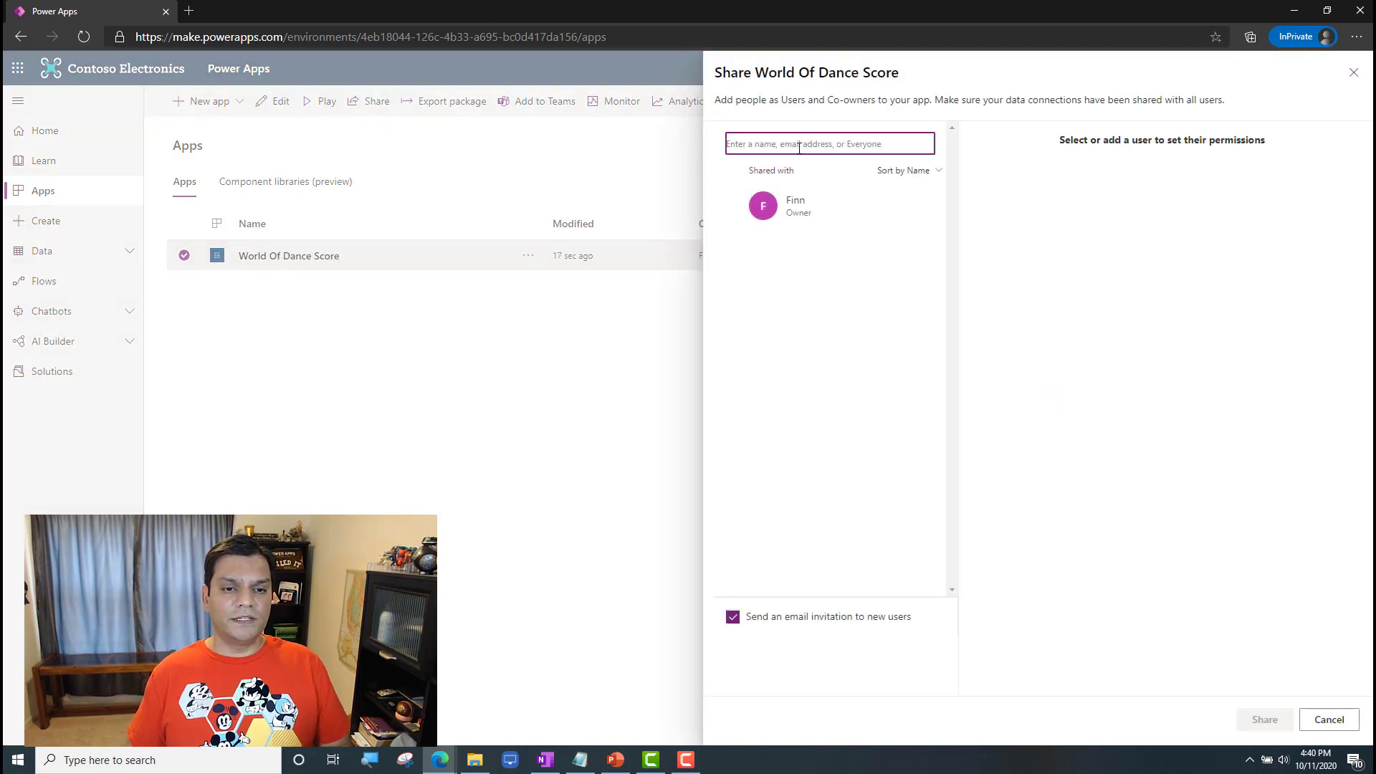
type("mcc")
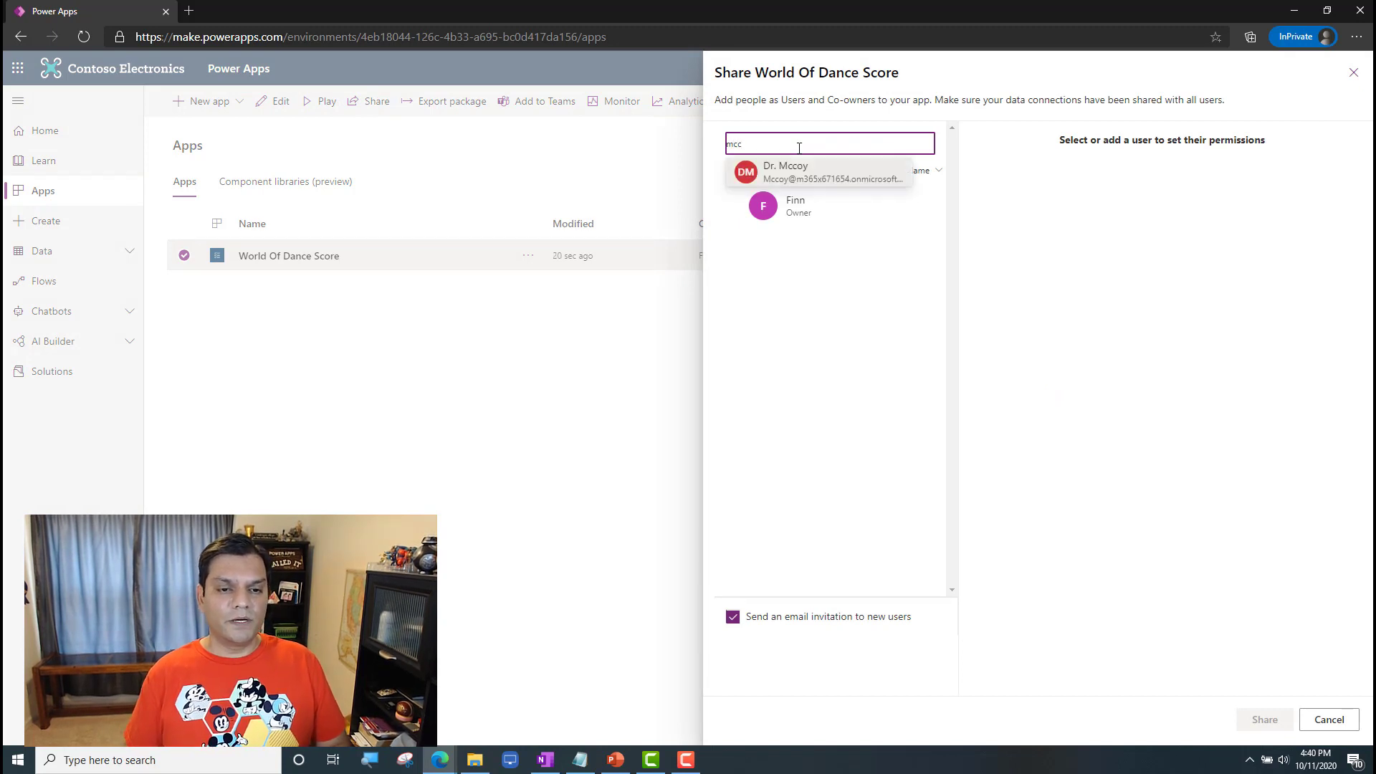
left_click(806, 169)
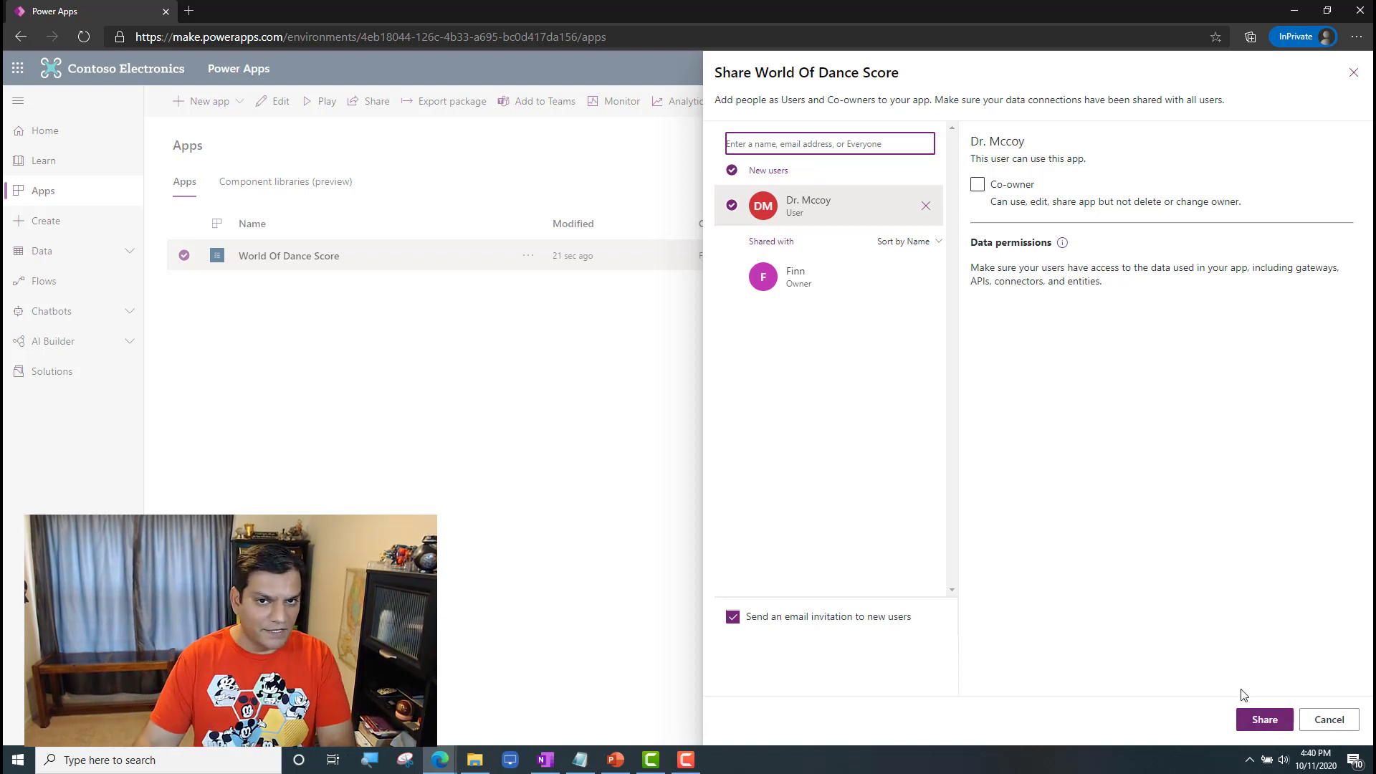
left_click(1248, 718)
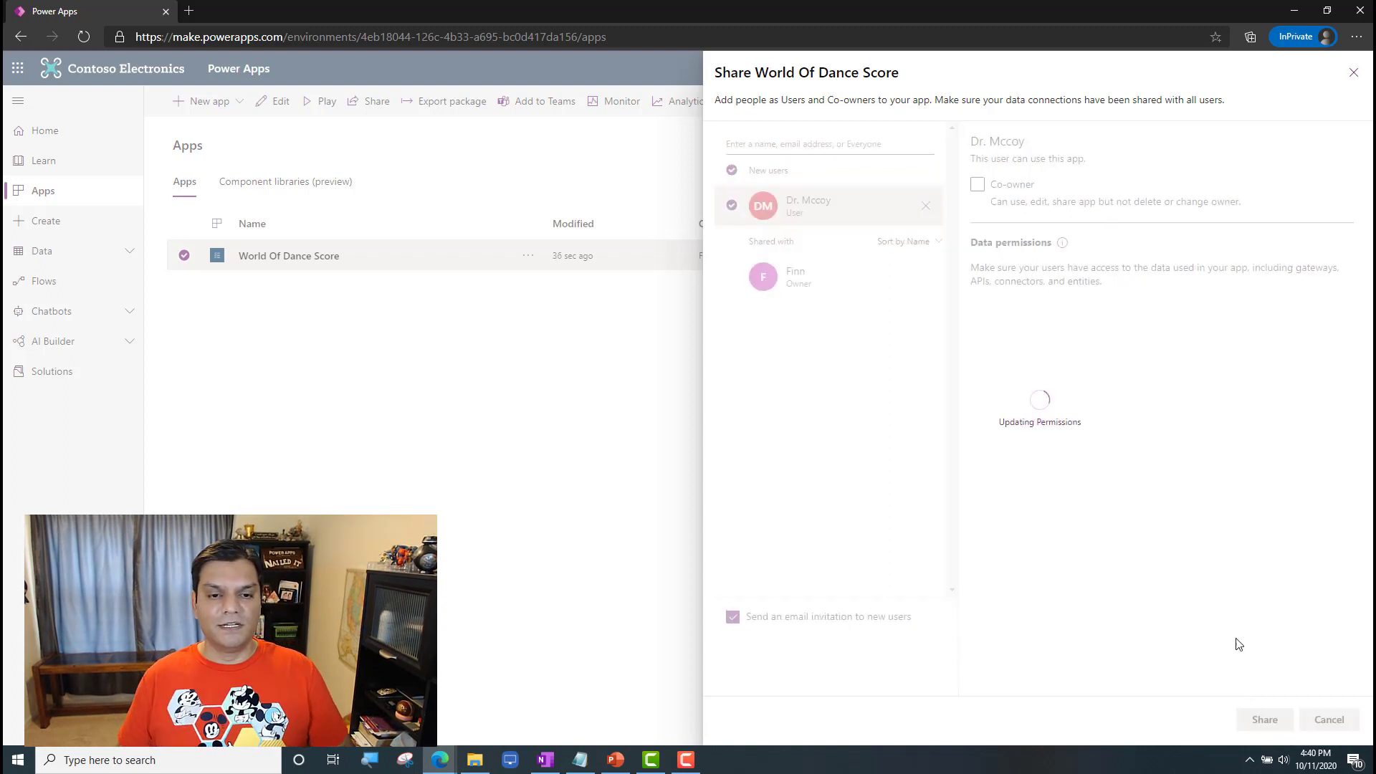
Step: Close the sharing pane, open the World Of Dance Score app's details, and launch the app from its web link
left_click(1344, 718)
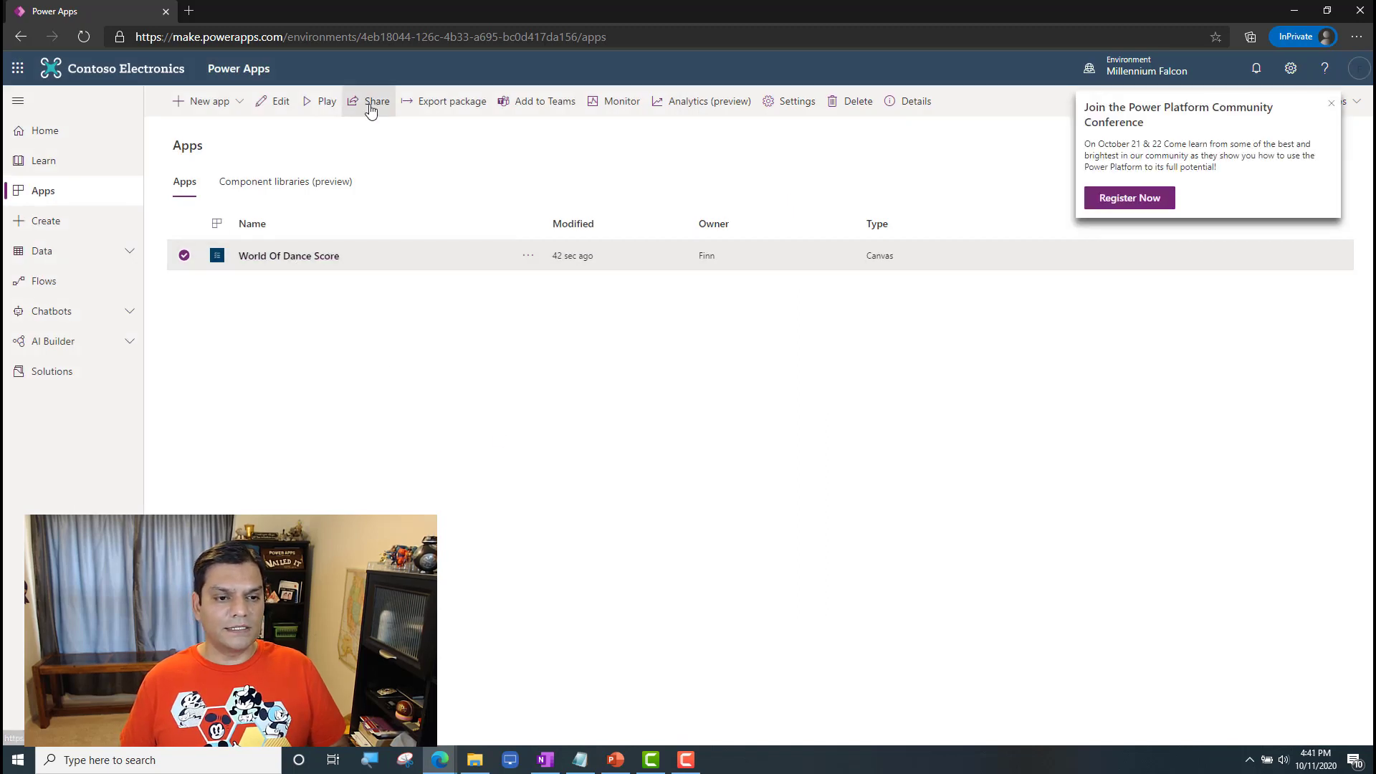
left_click(534, 260)
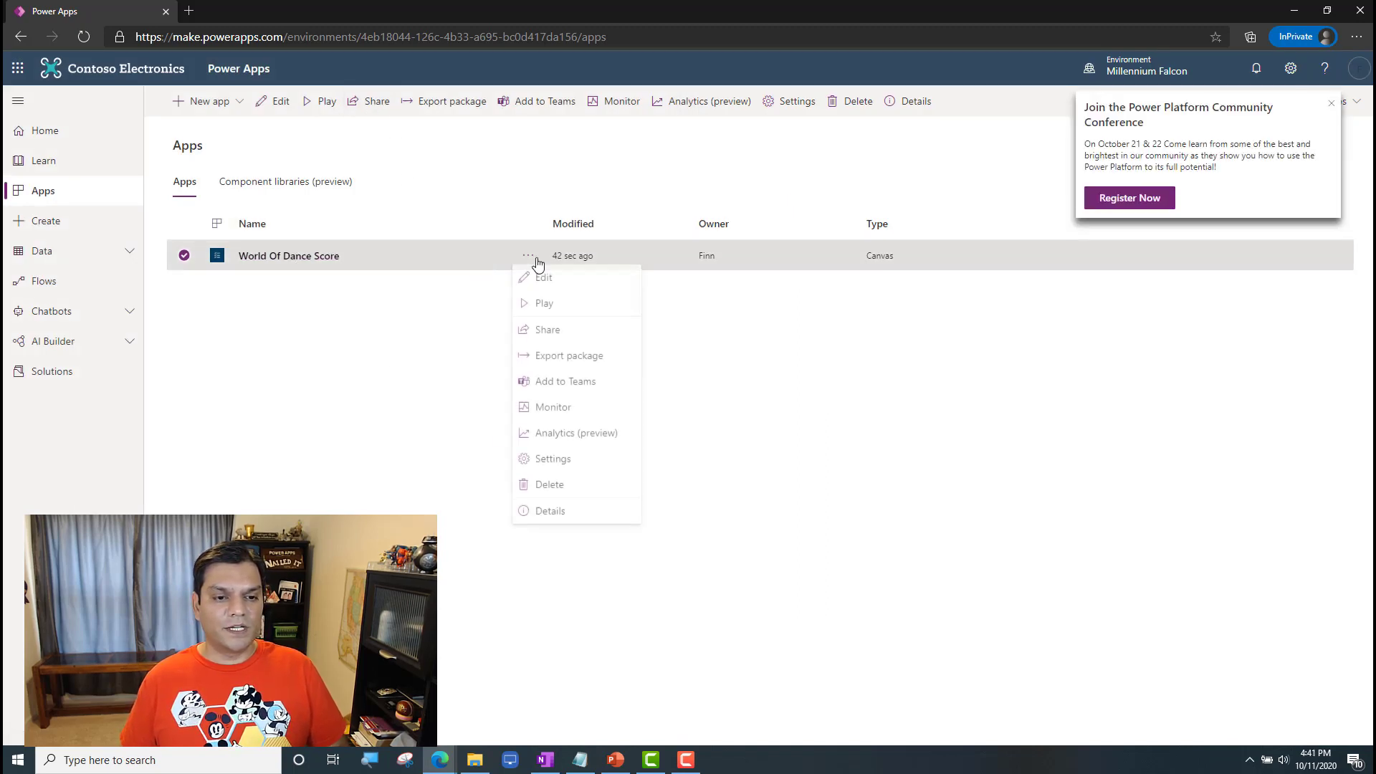
left_click(563, 511)
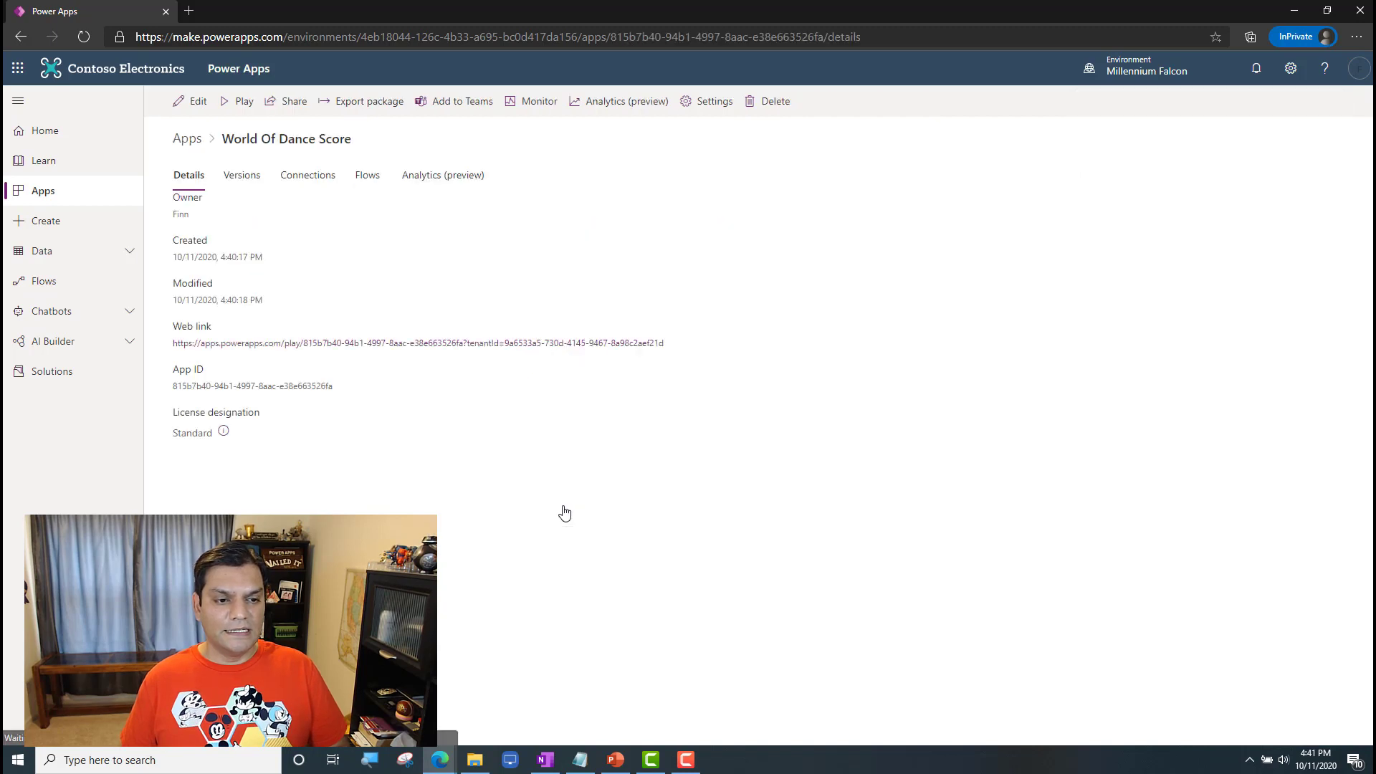
left_click(293, 349)
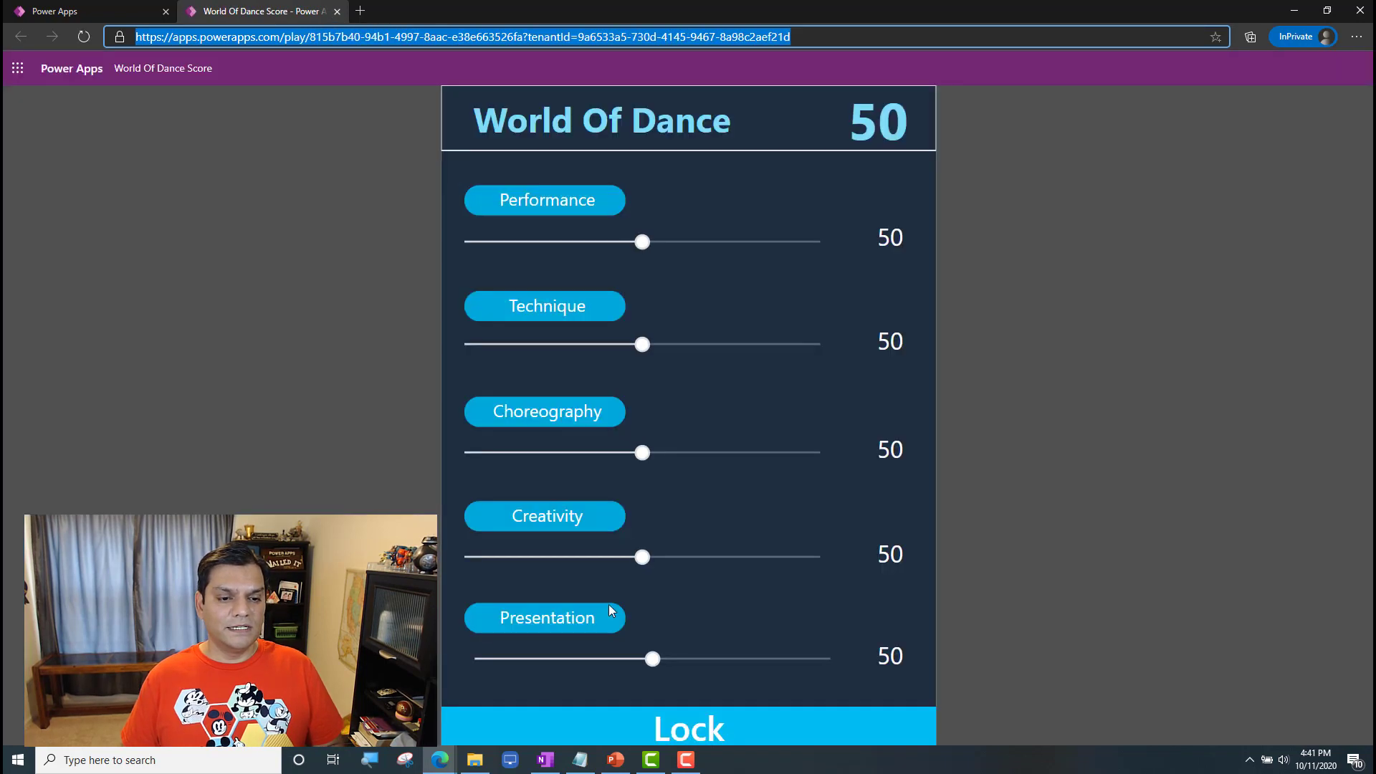
Step: Paste the copied app link under the "Without CDS" heading in Notepad and return to the browser
left_click(580, 760)
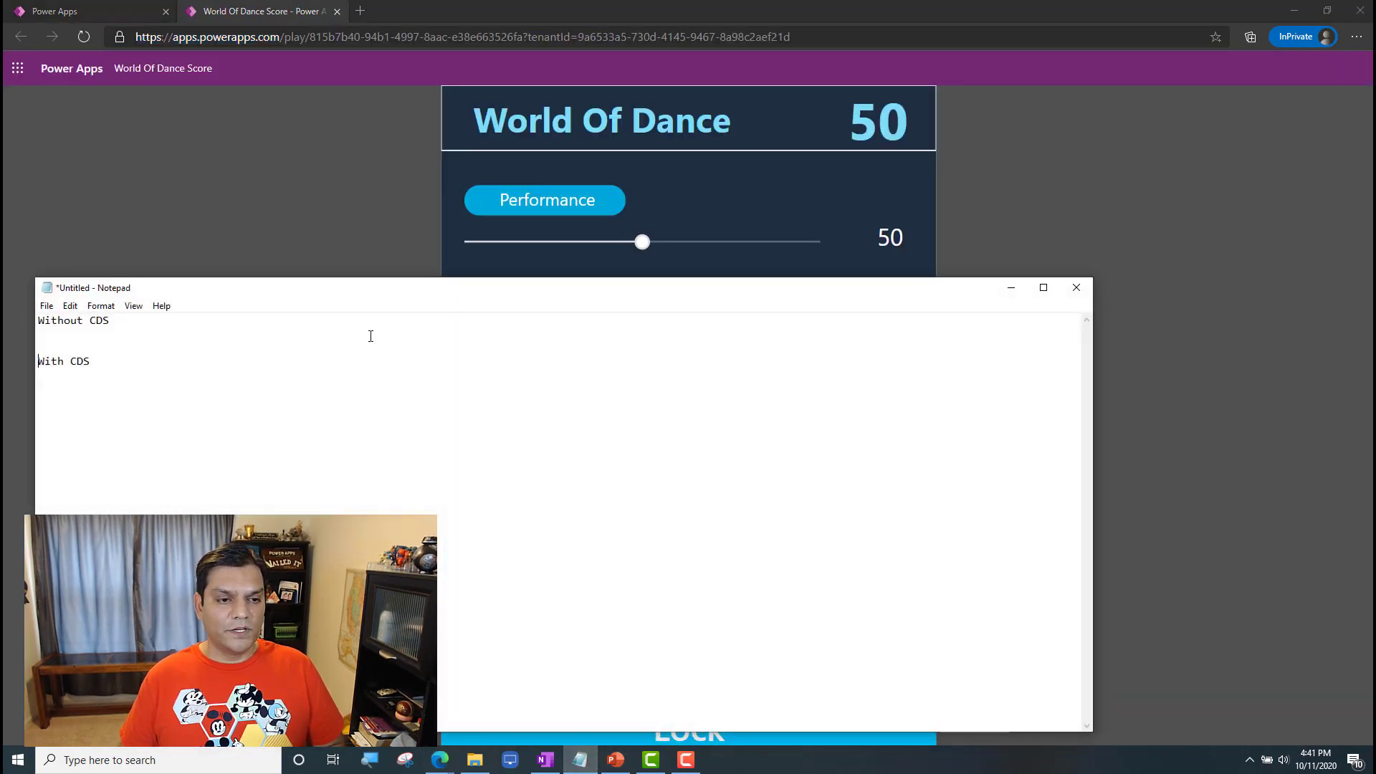
type("https://apps.powerapps.com/play/815b7b40-94b1-4997-8aac-e38e663526fa?tenantId=9a6533a5-730d-4145-9467-8a98c2aef21d")
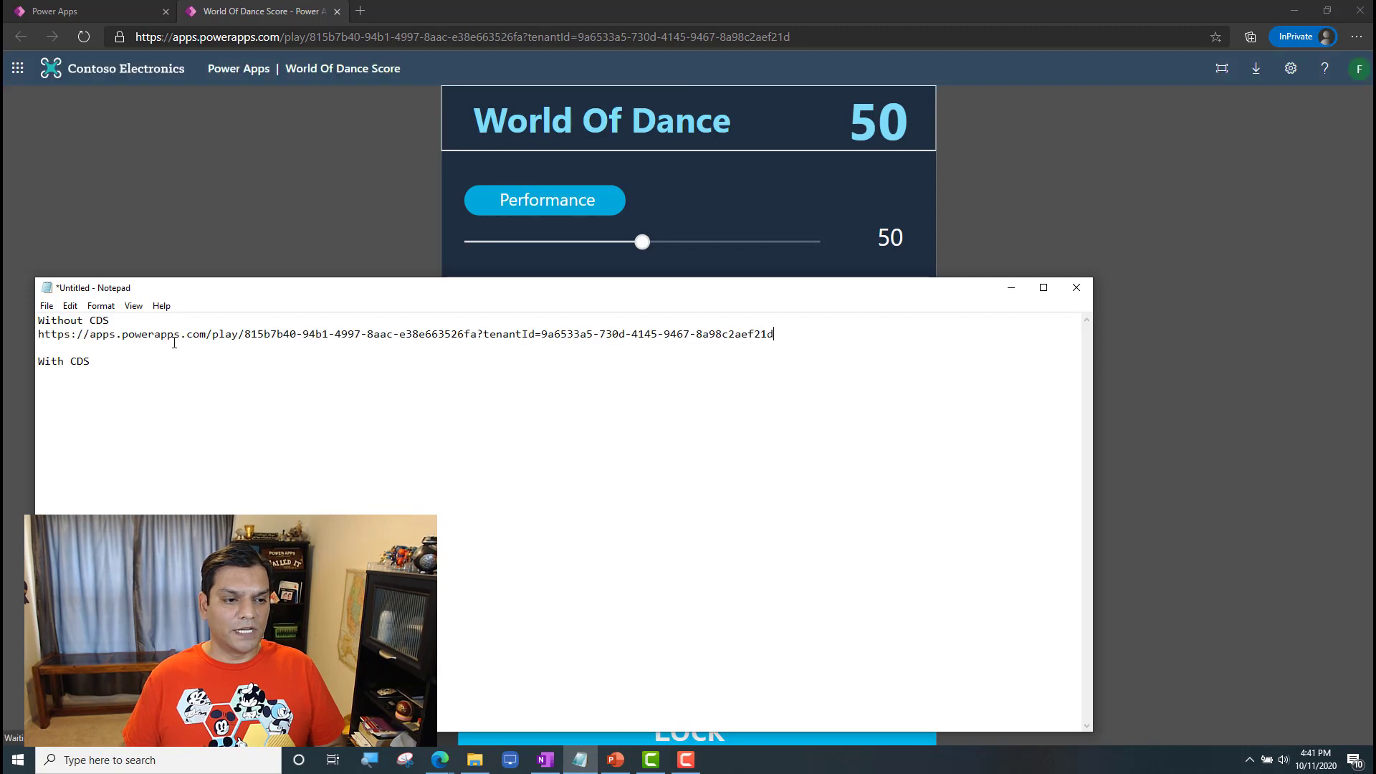
left_click(1155, 420)
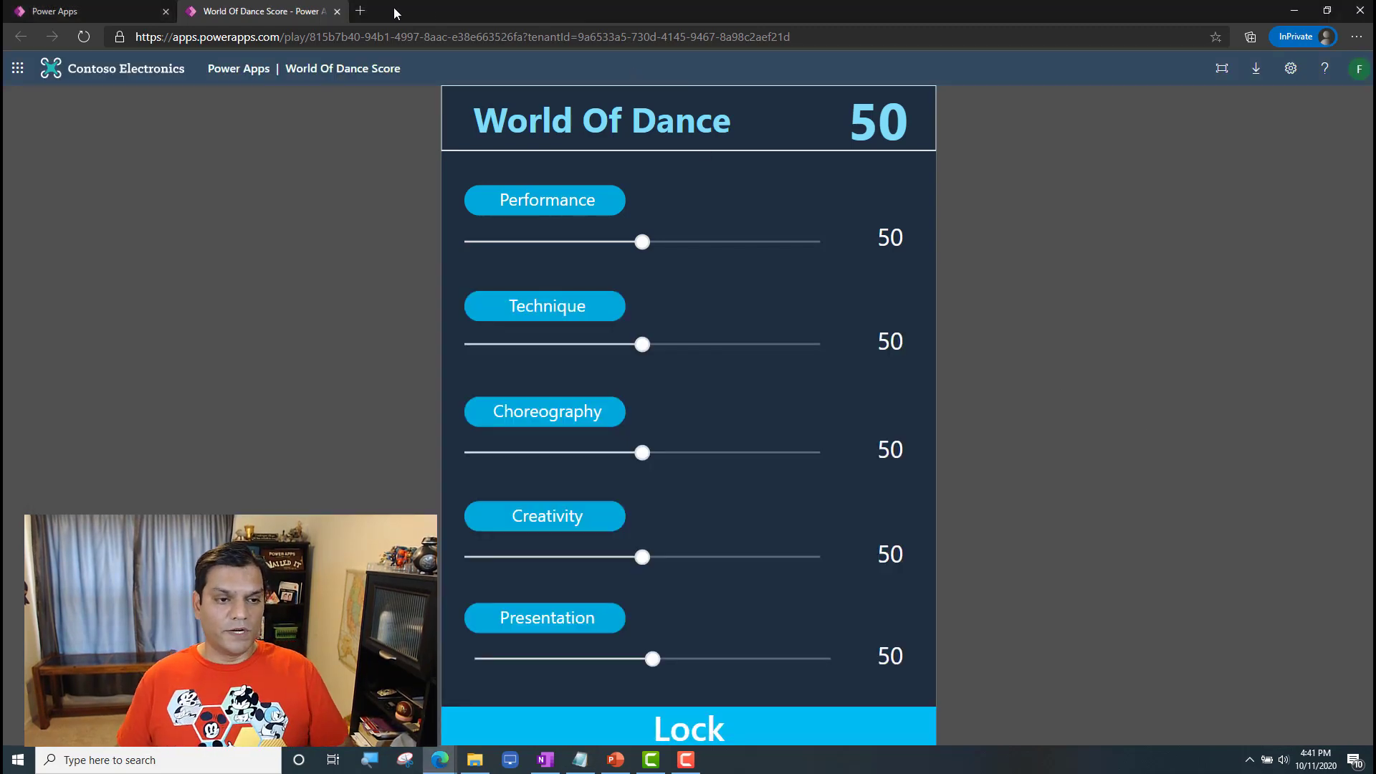
Step: Close the running app, sign the maker out of Power Apps, and close the InPrivate window
left_click(337, 11)
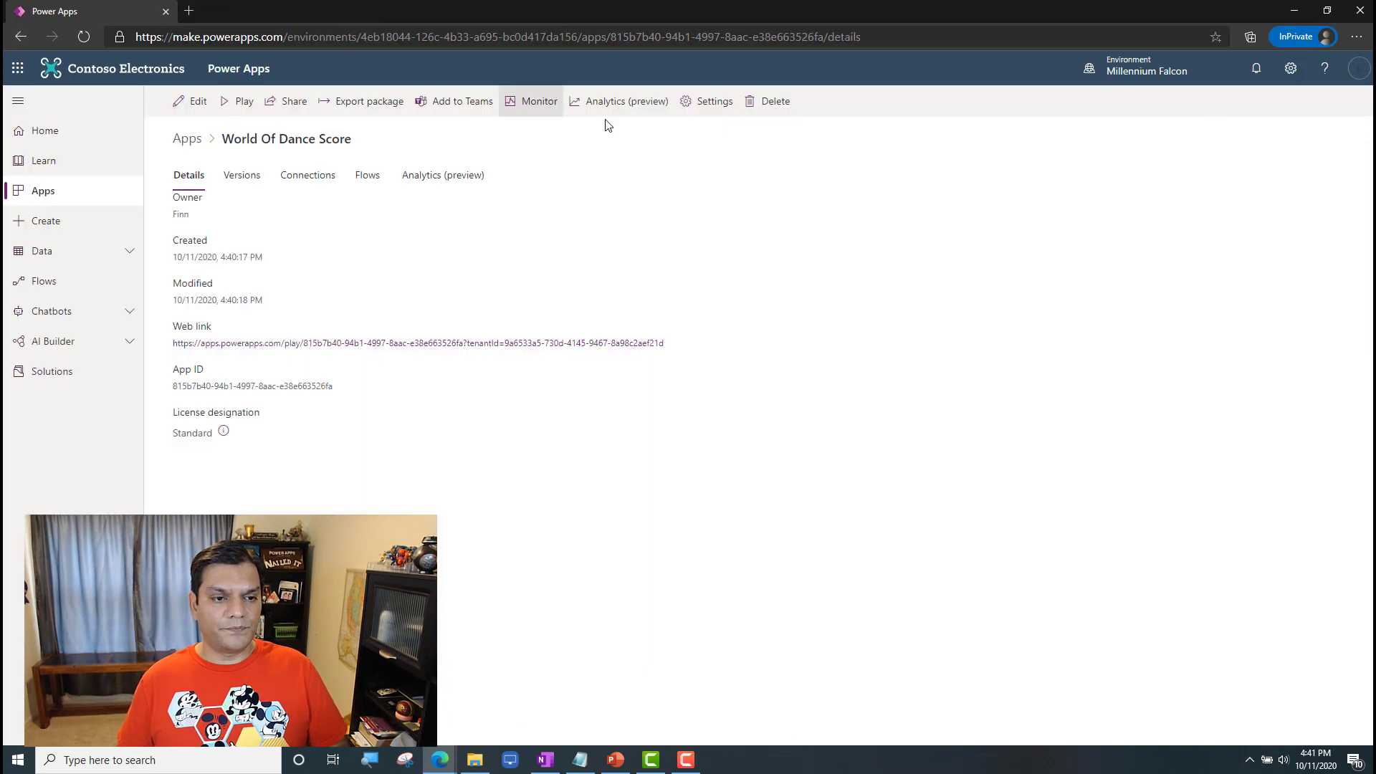
left_click(1360, 74)
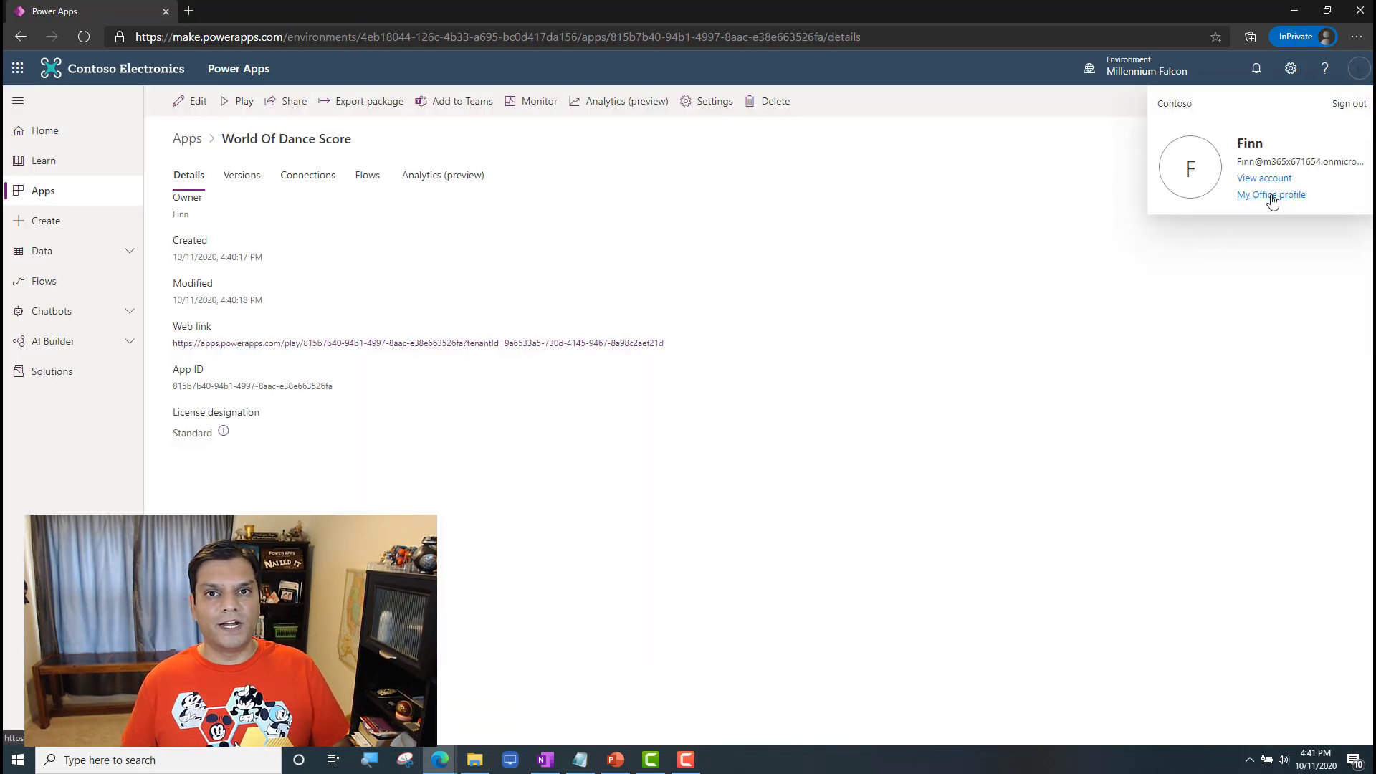
left_click(1345, 104)
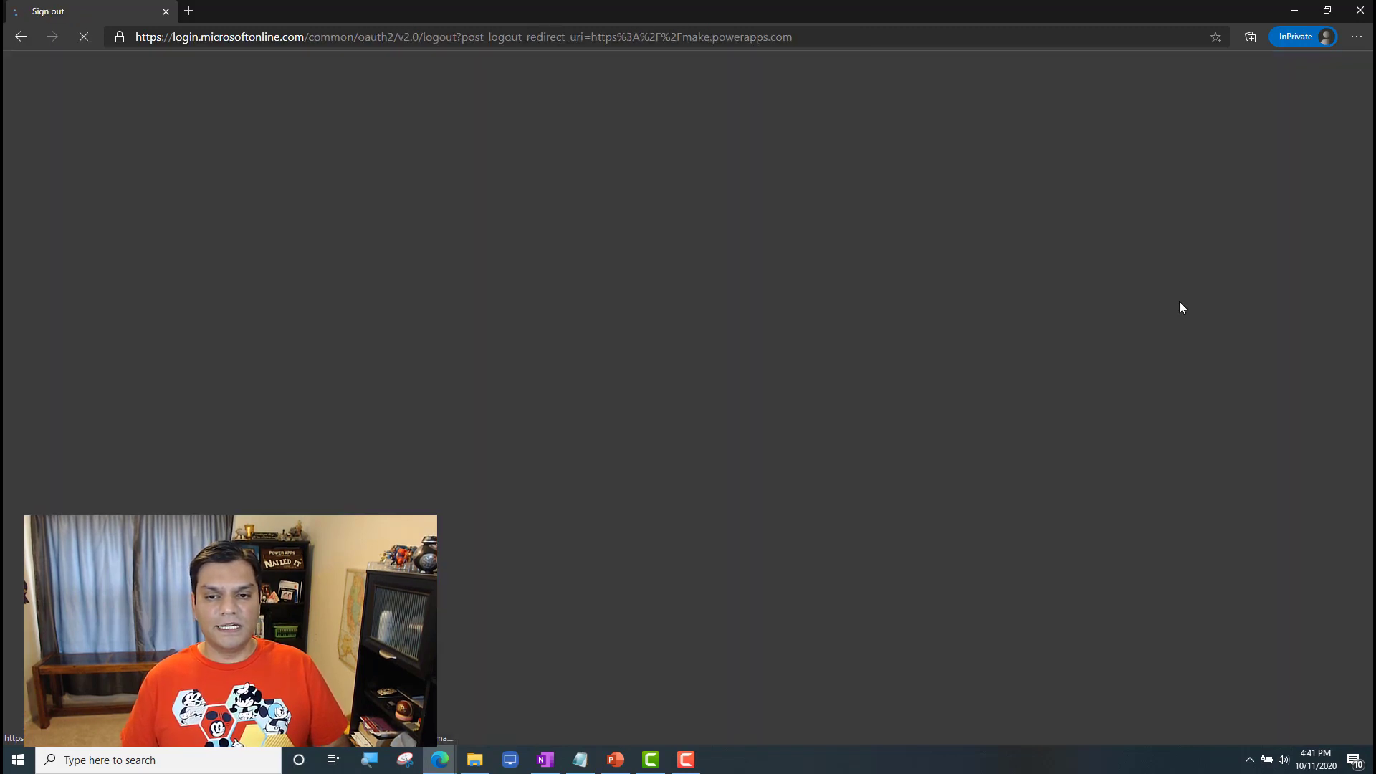
left_click(829, 402)
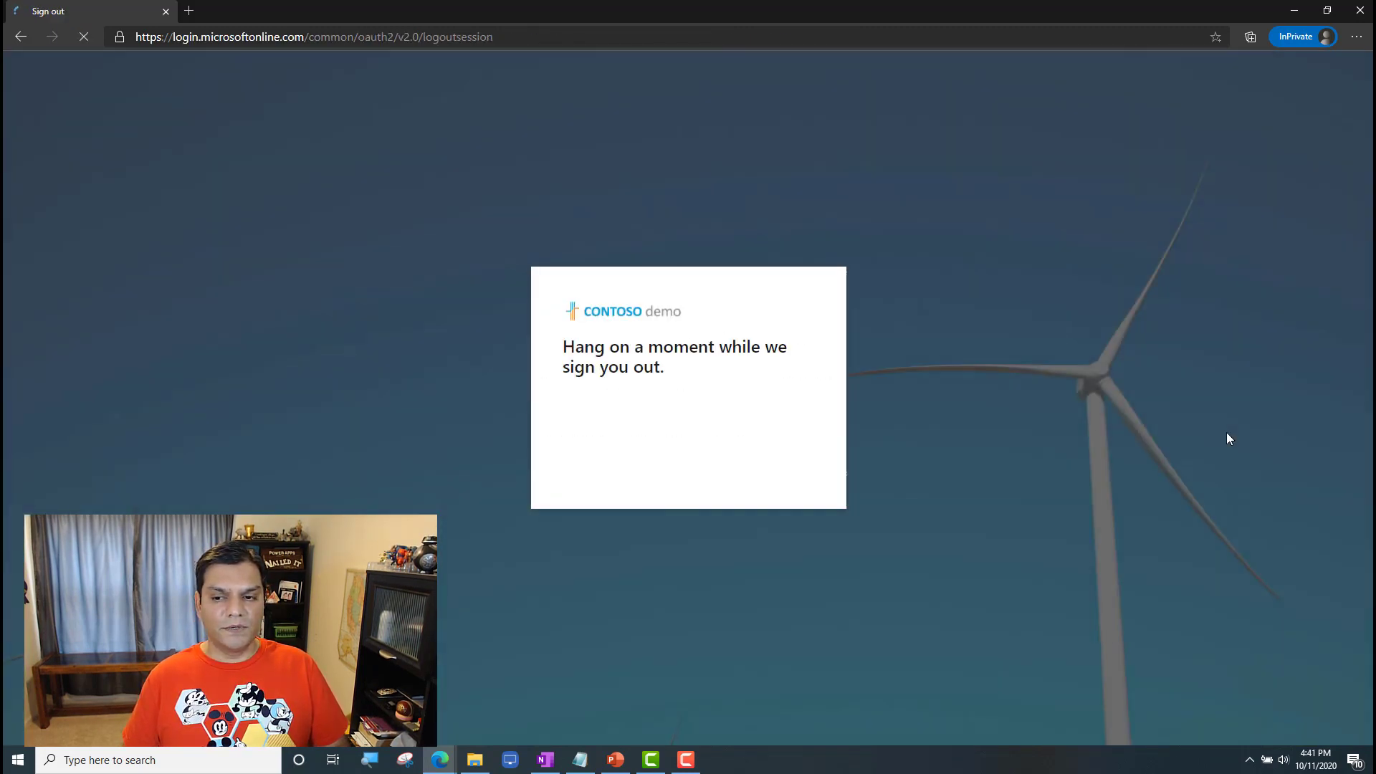
key("alt+Tab")
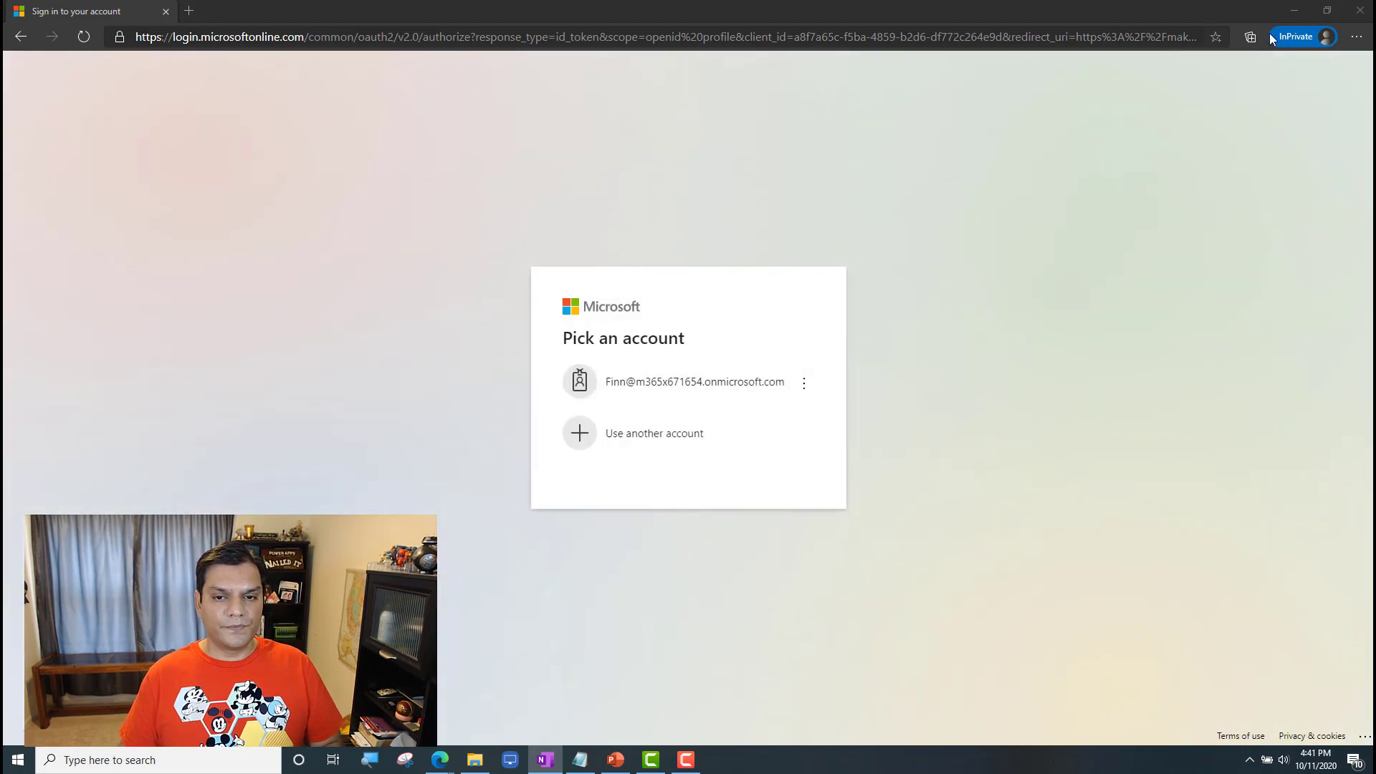
left_click(1360, 11)
Step: Open a new InPrivate window, go to powerapps.microsoft.com, and bring up its sign-in page
left_click(1355, 36)
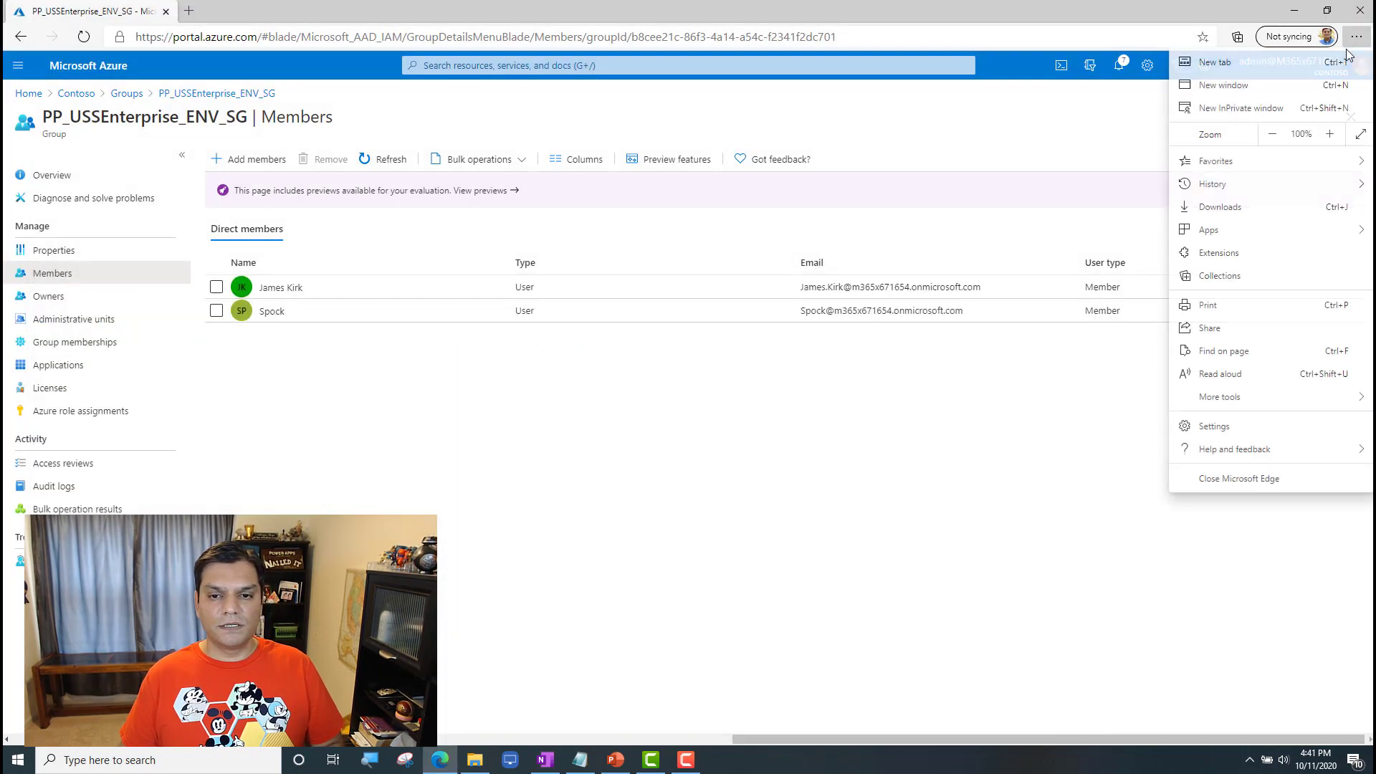
left_click(1261, 102)
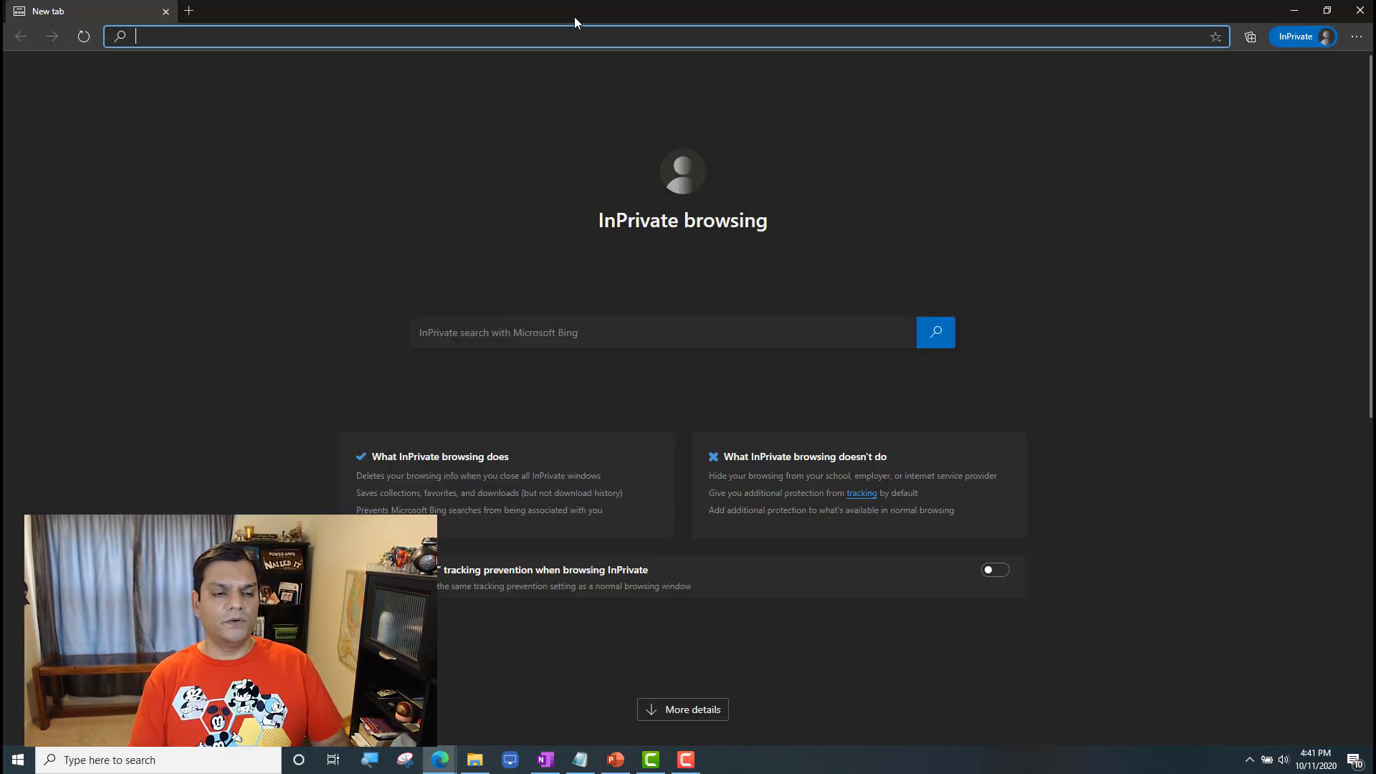
type("p")
key("Return")
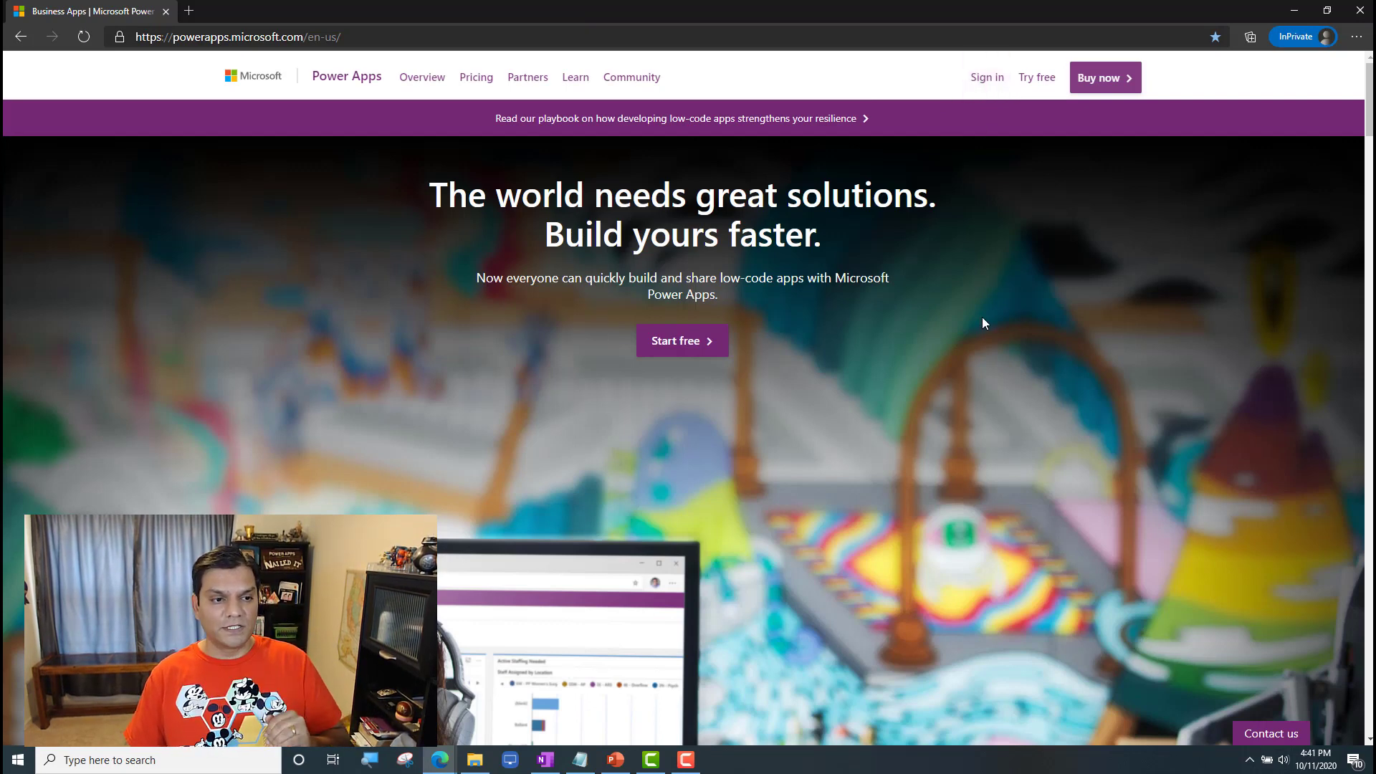
left_click(988, 78)
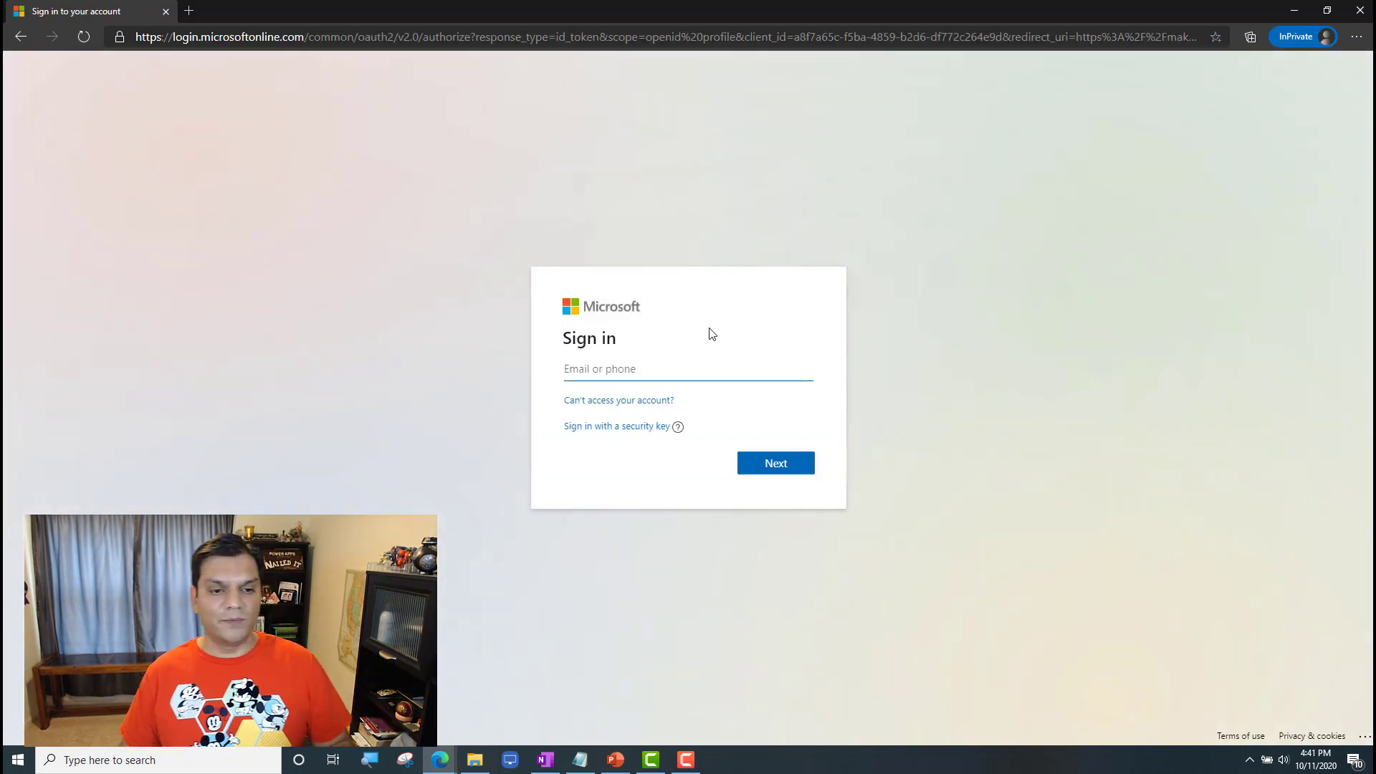
Step: Sign in with the app recipient's email and account password, and check which environments that account can select
key("ctrl+v")
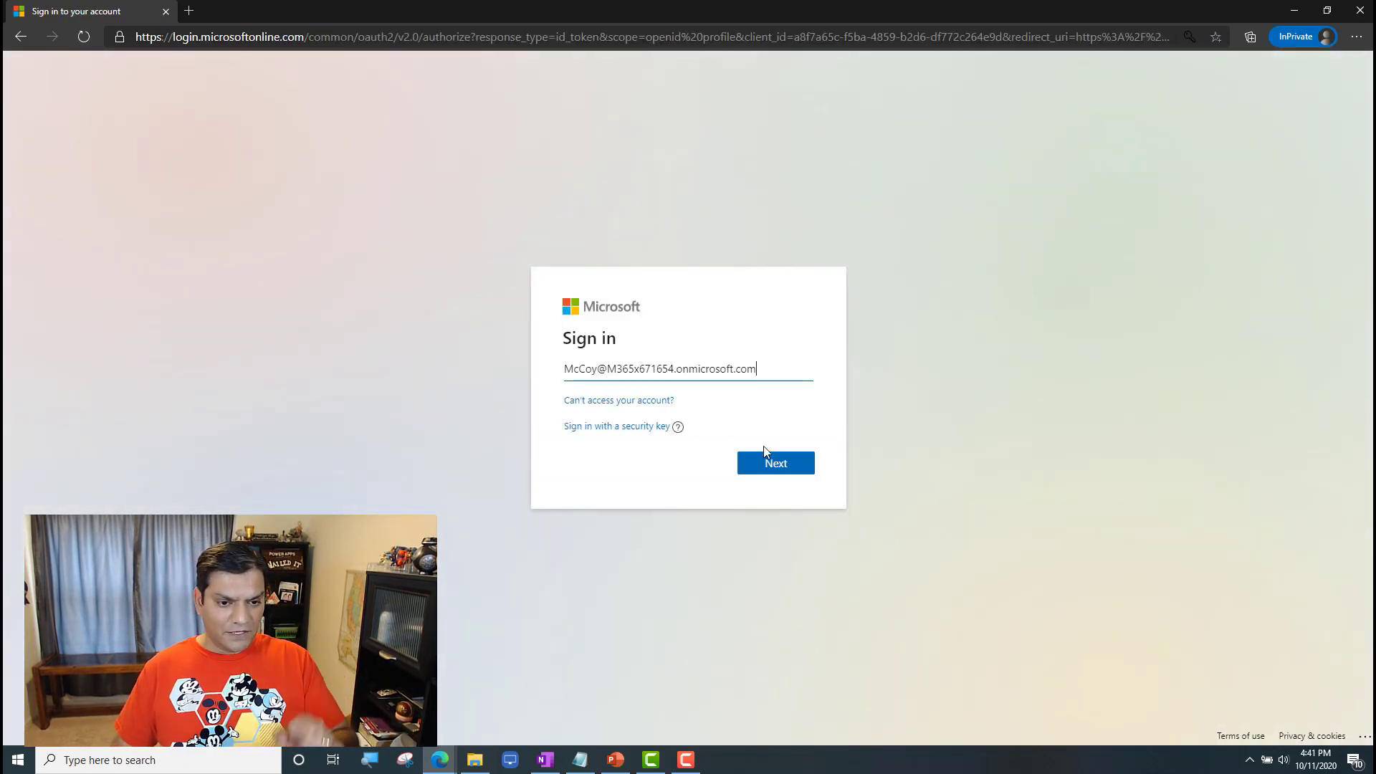
left_click(765, 463)
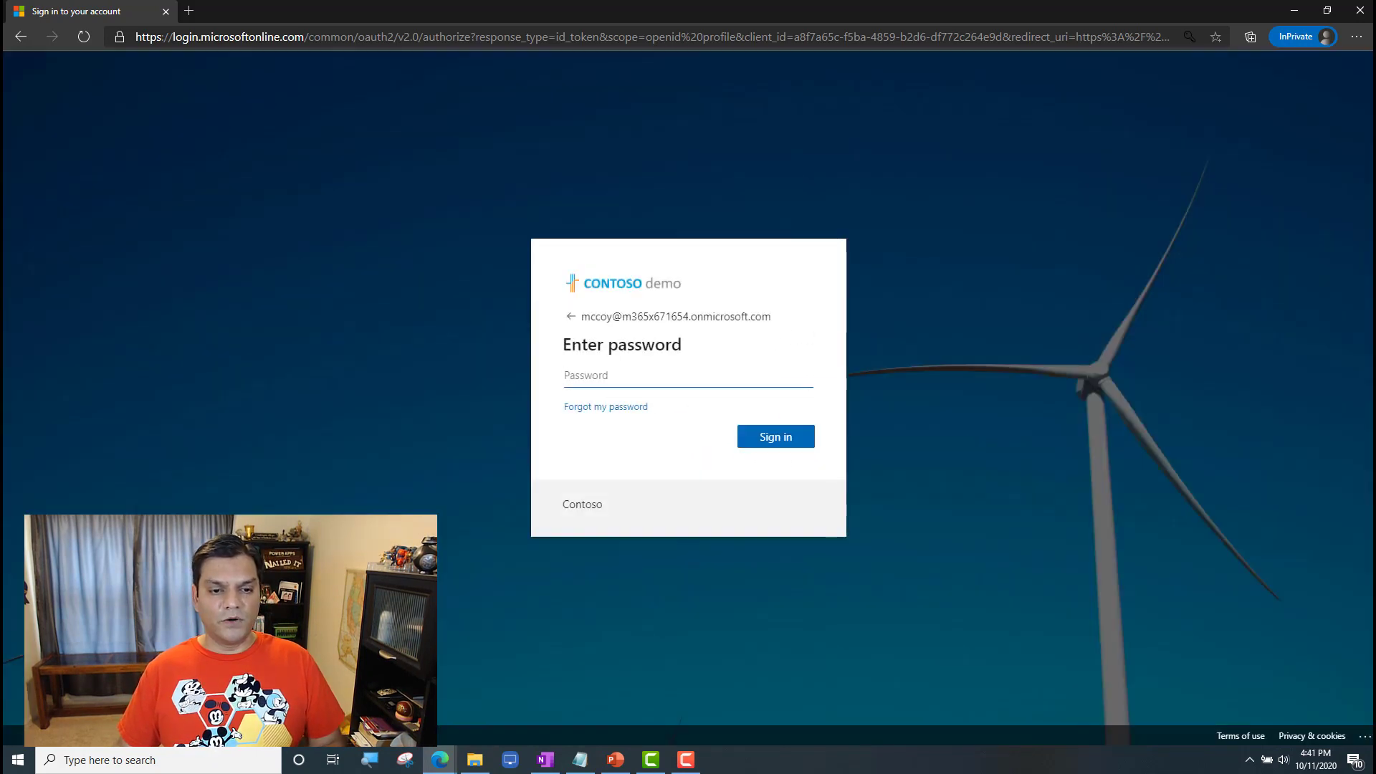
key("alt+Tab")
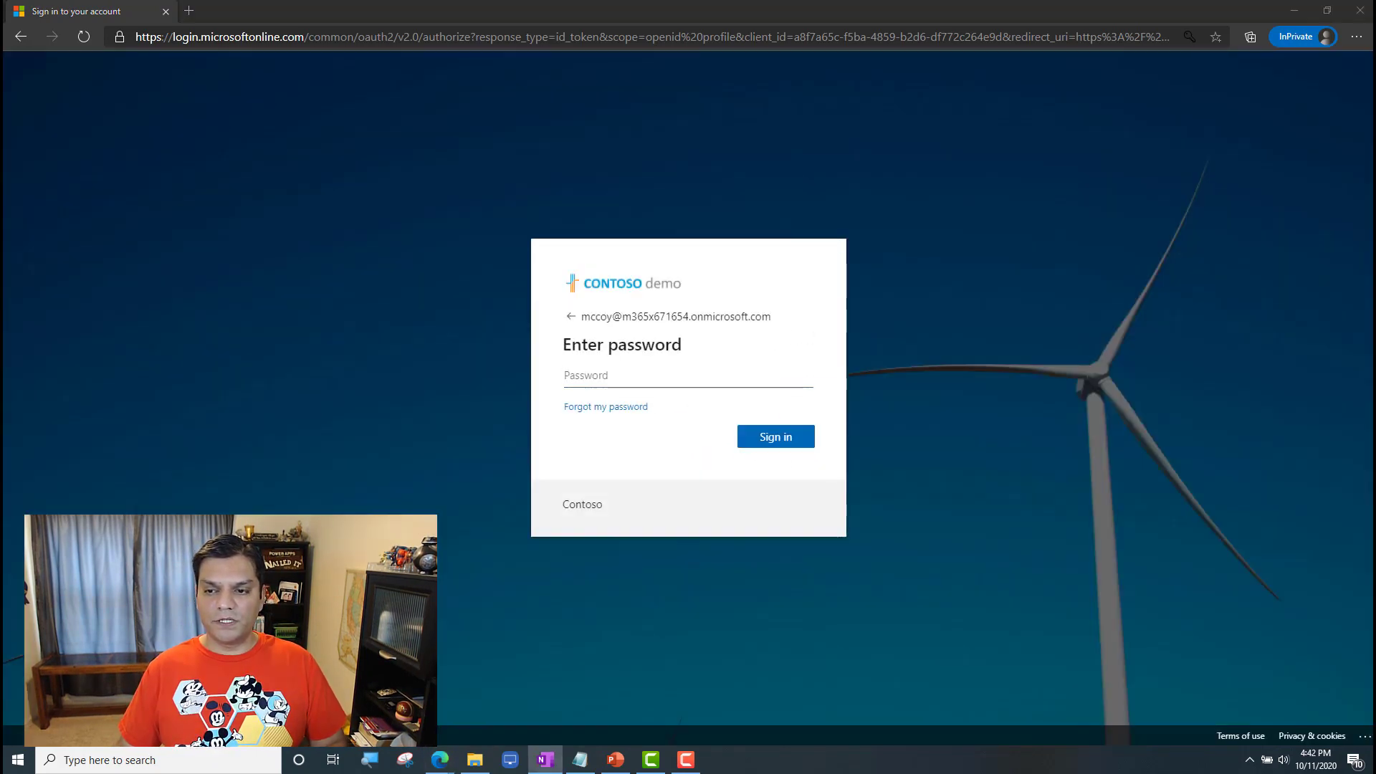
left_click(786, 380)
left_click(783, 453)
left_click(785, 439)
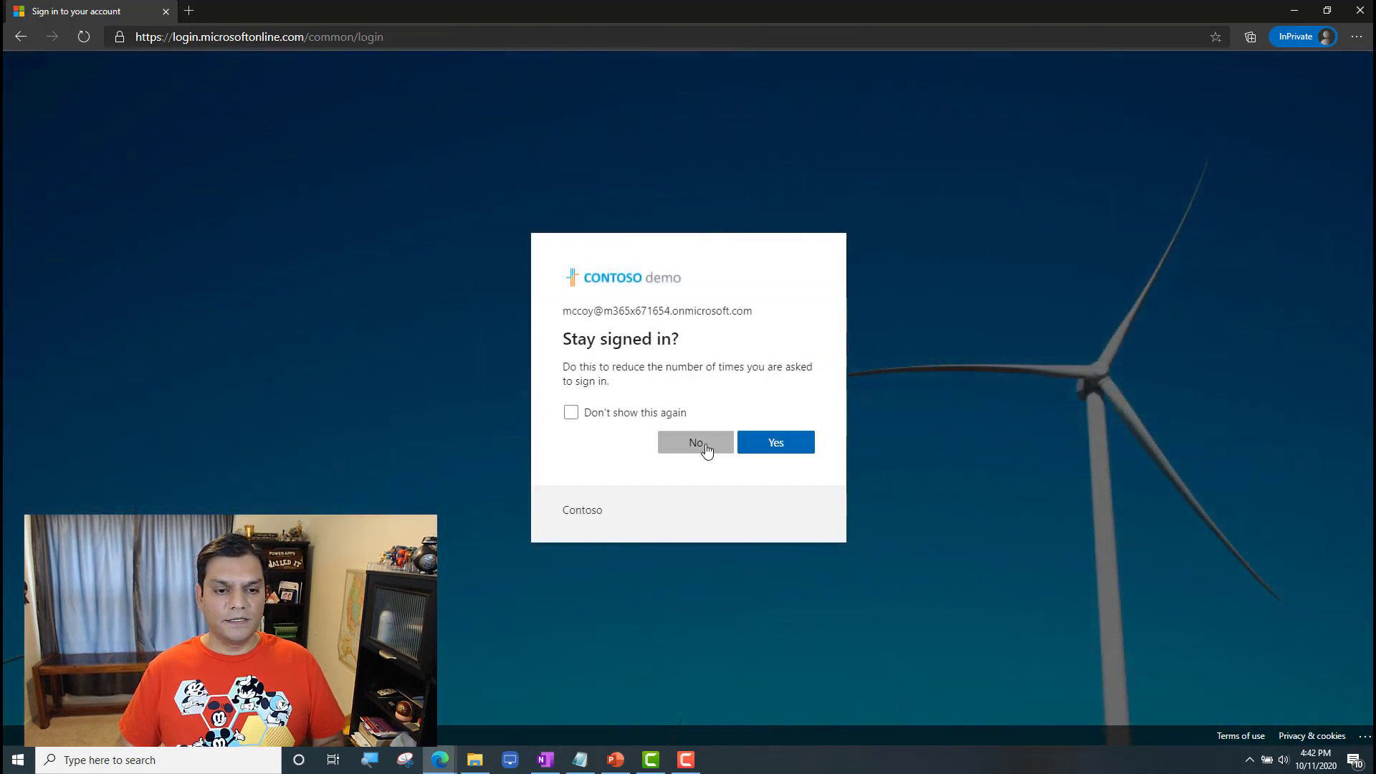
left_click(706, 449)
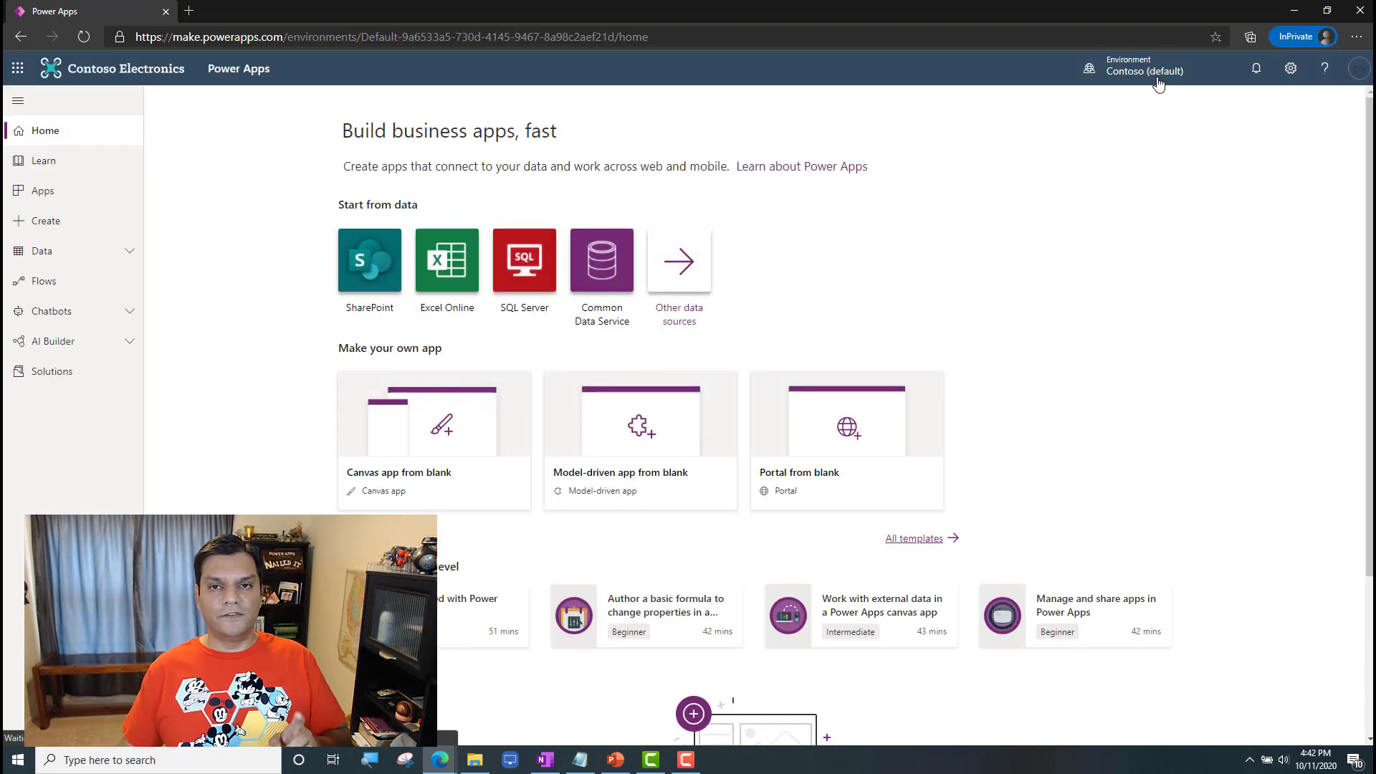
left_click(1154, 70)
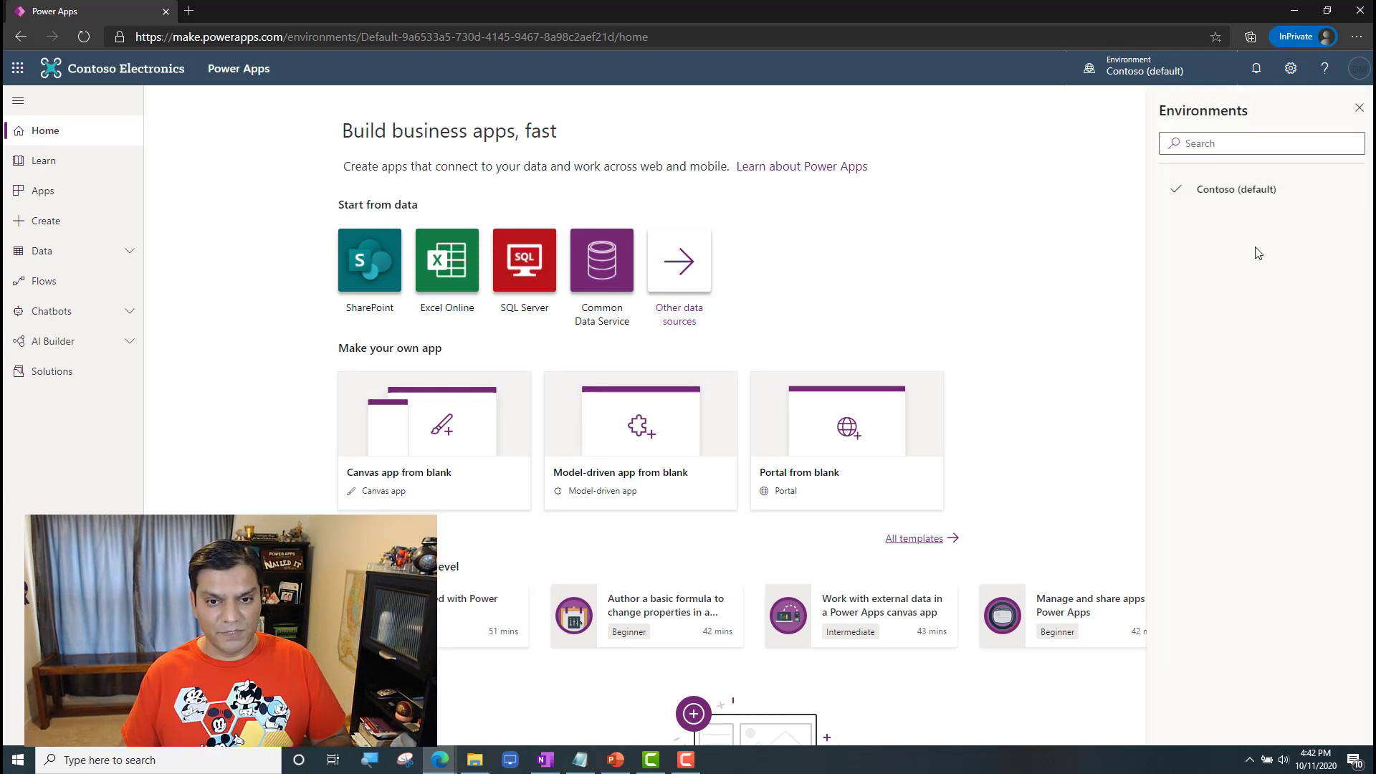
left_click(1359, 108)
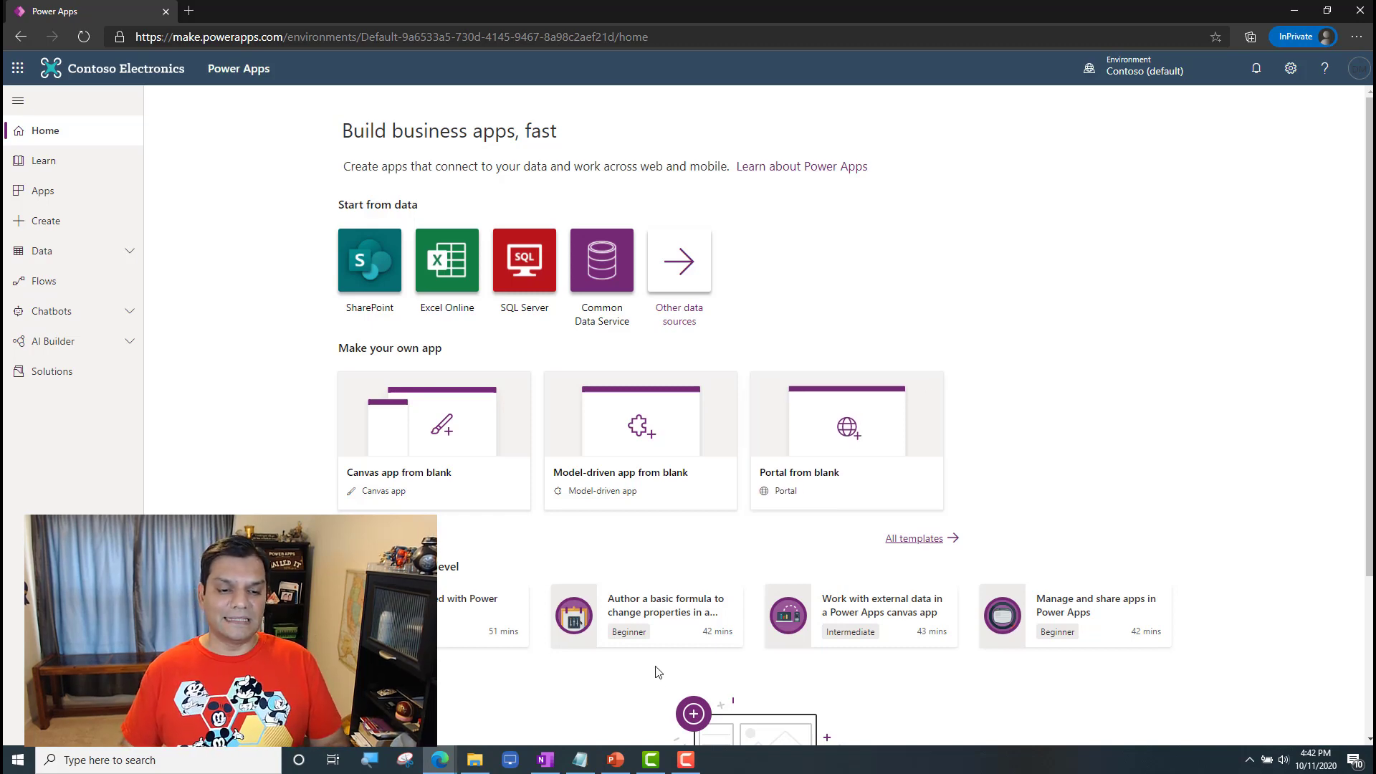
Step: Copy the app link under "Without CDS" in Notepad and load it in the InPrivate browser window
left_click(583, 751)
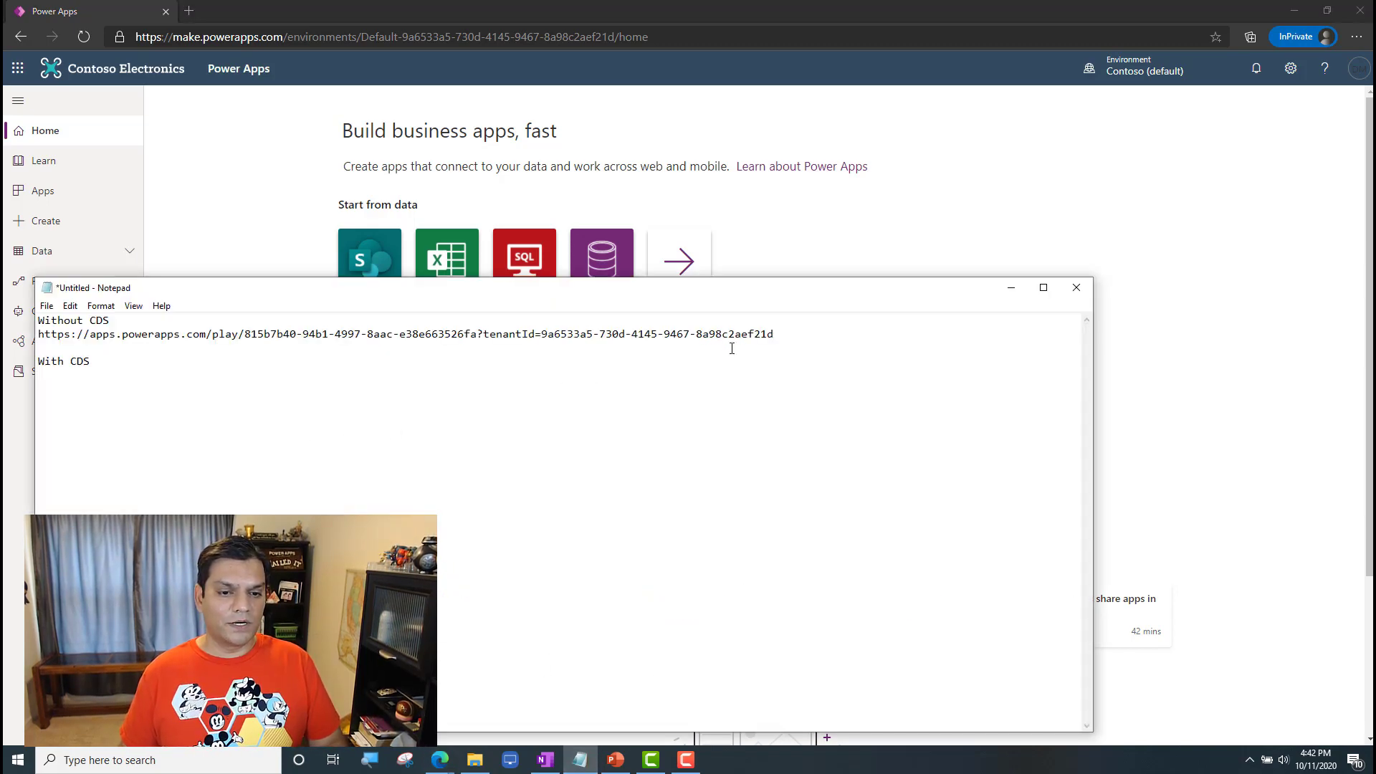
left_click_drag(791, 335, 35, 334)
key("ctrl+c")
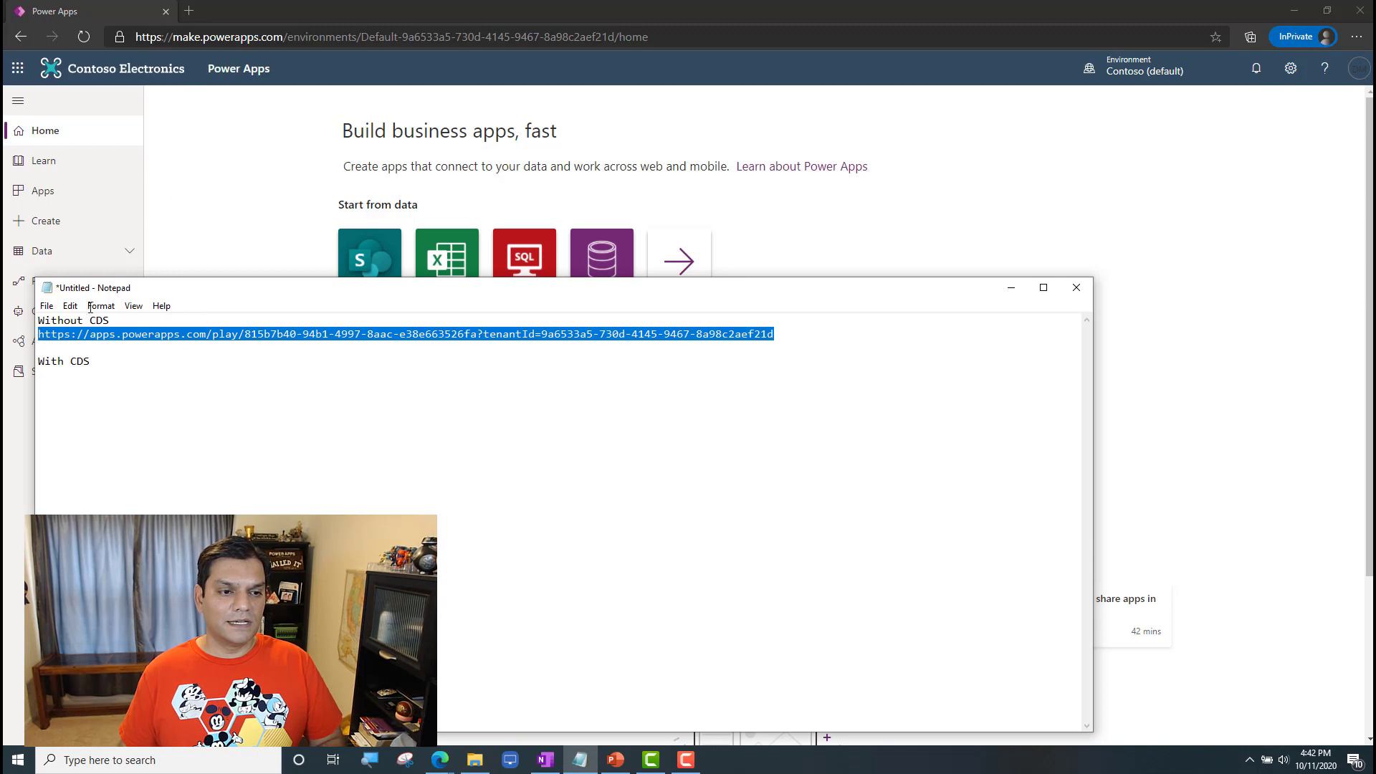
left_click(371, 43)
key("ctrl+v")
key("Return")
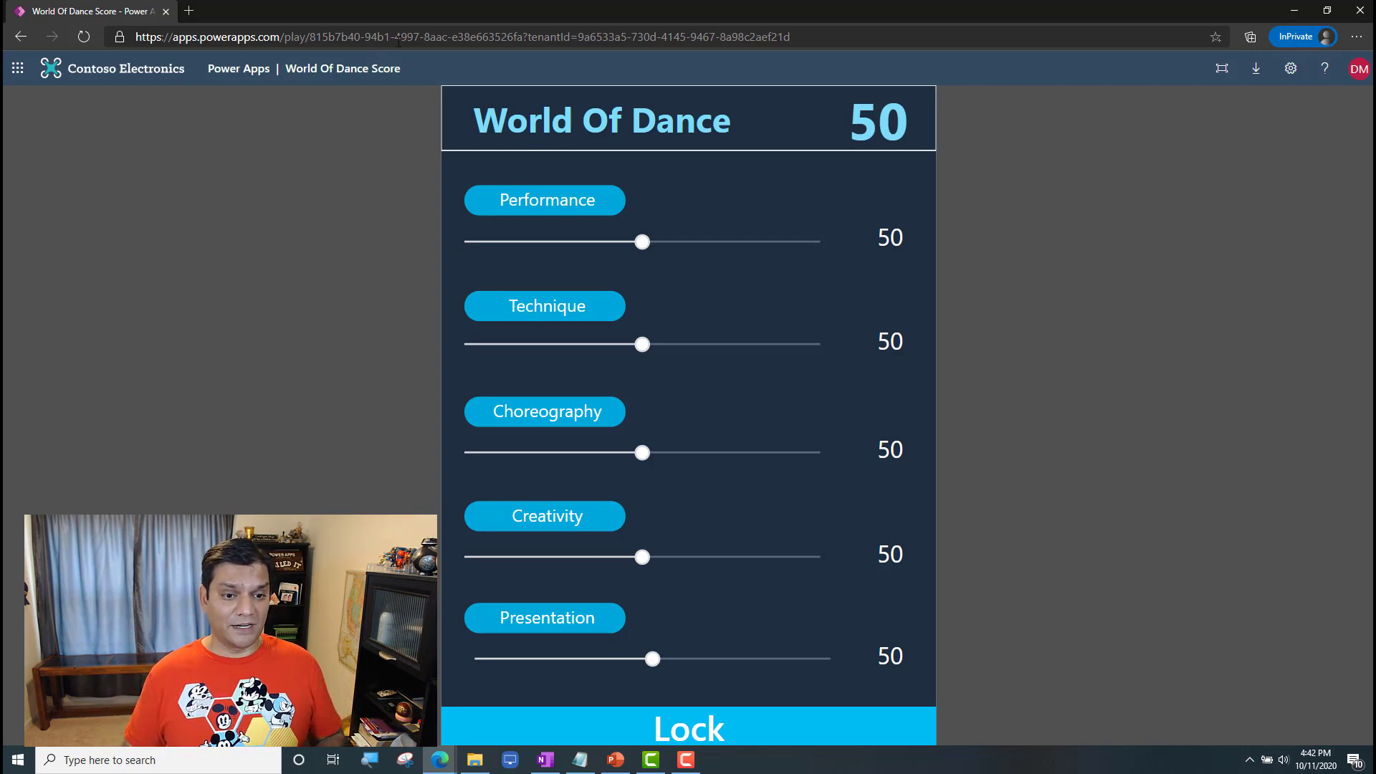
Step: Score Performance 64, Technique 83, Choreography 32, Creativity 60 and Presentation 24 in the World Of Dance app, and lock the score
left_click_drag(642, 241, 692, 241)
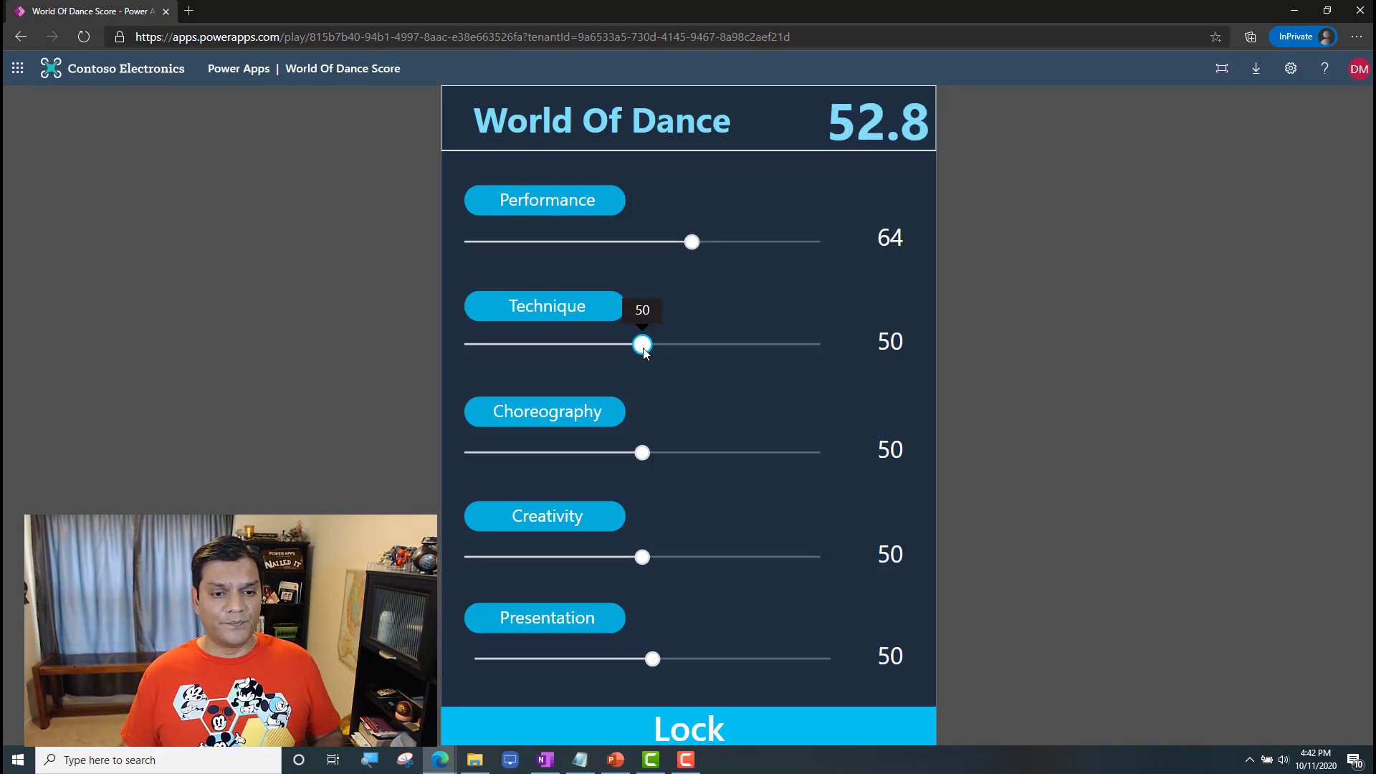
left_click_drag(644, 347, 759, 344)
left_click_drag(642, 452, 577, 452)
left_click_drag(642, 557, 678, 558)
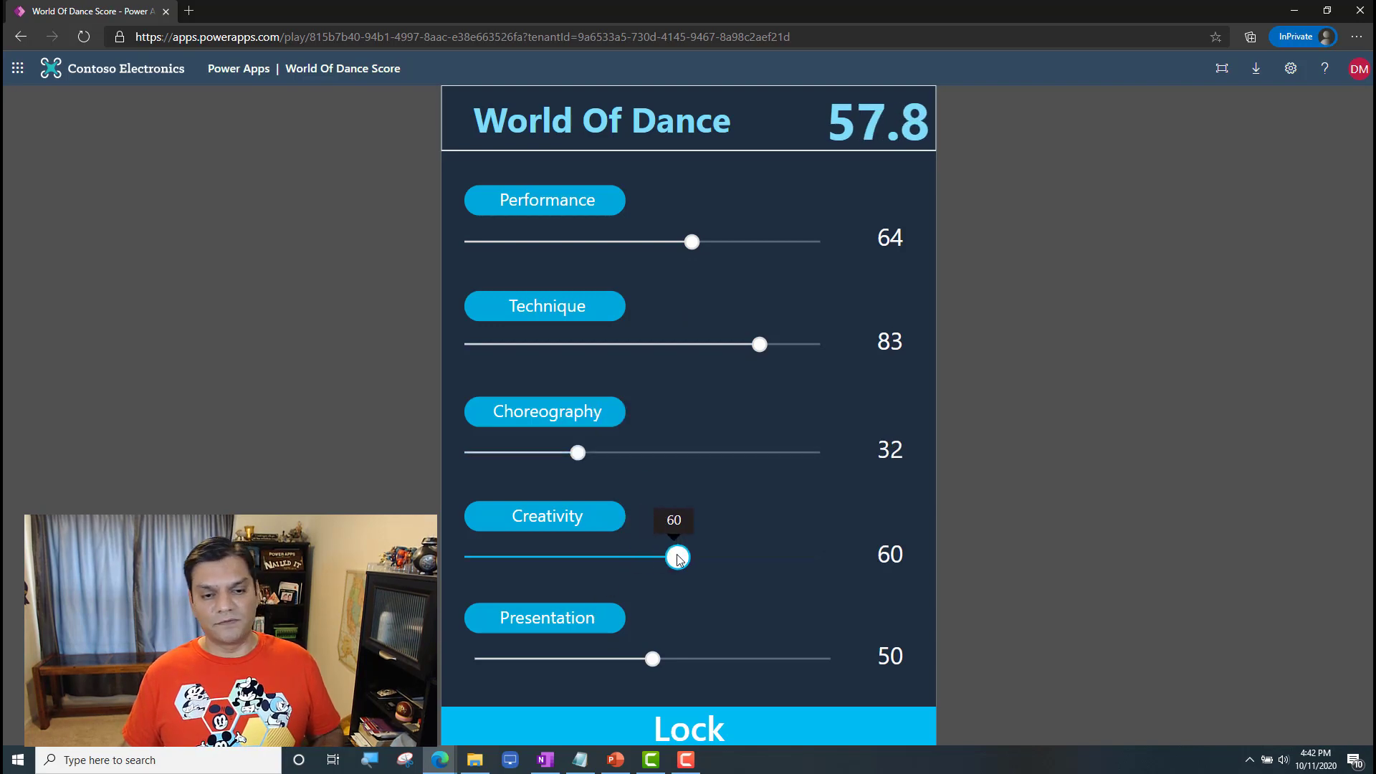
left_click_drag(651, 658, 560, 659)
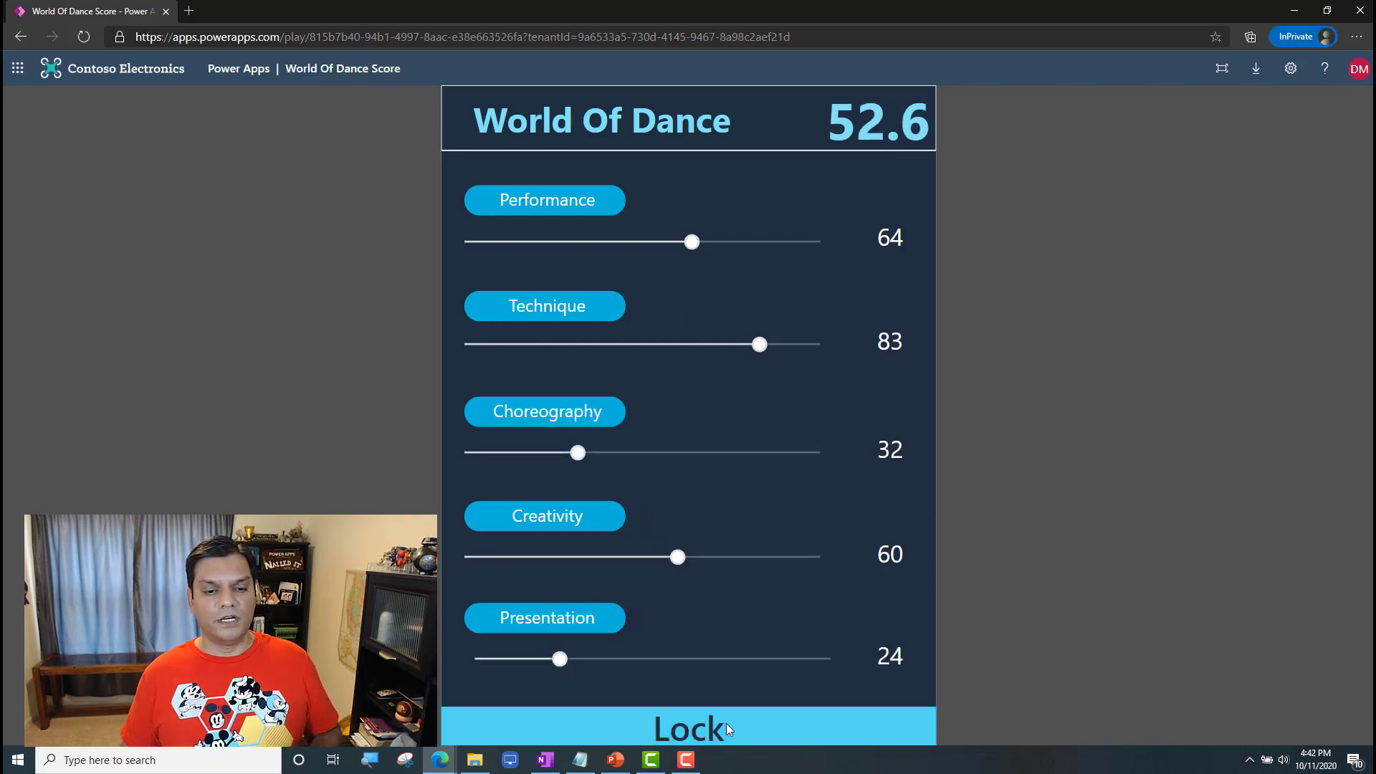
left_click(729, 729)
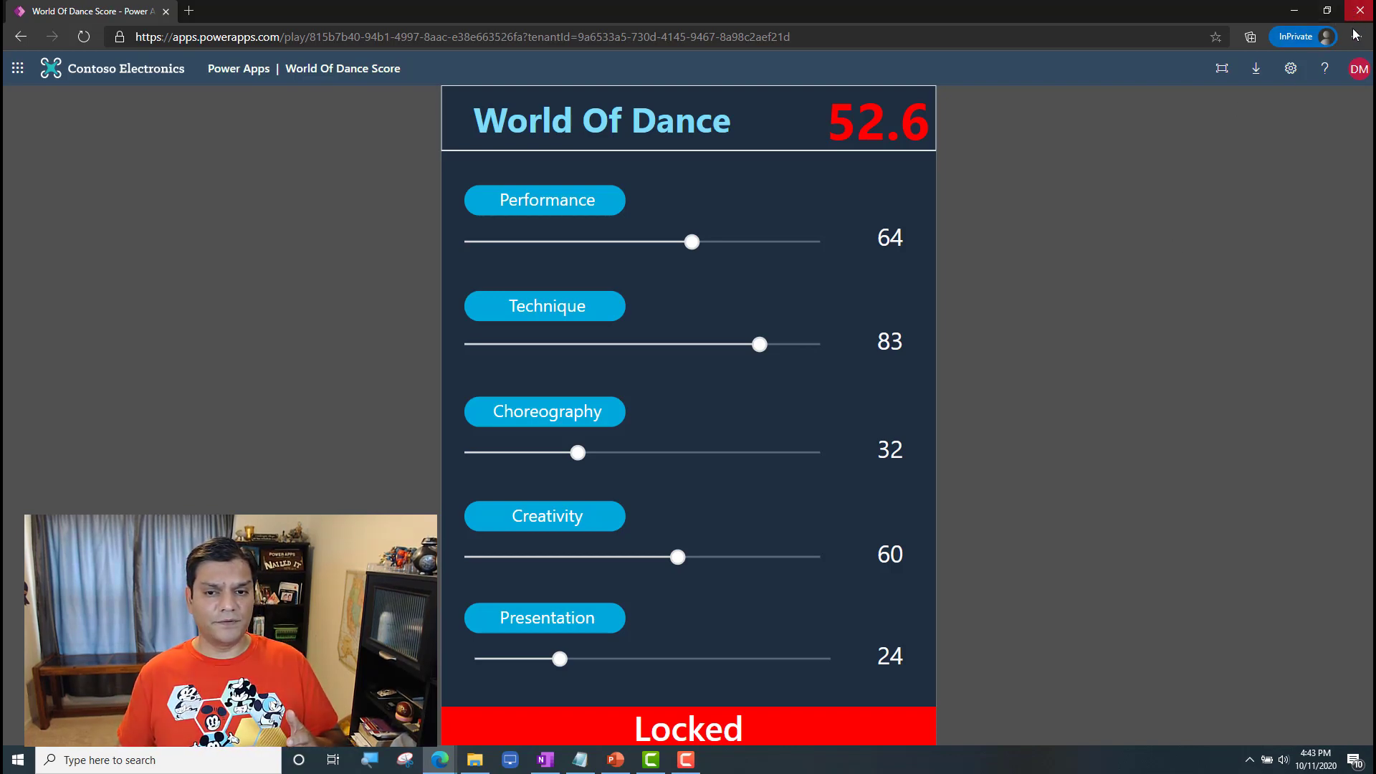
Step: Sign the app recipient out of the account and close the InPrivate window
left_click(1358, 68)
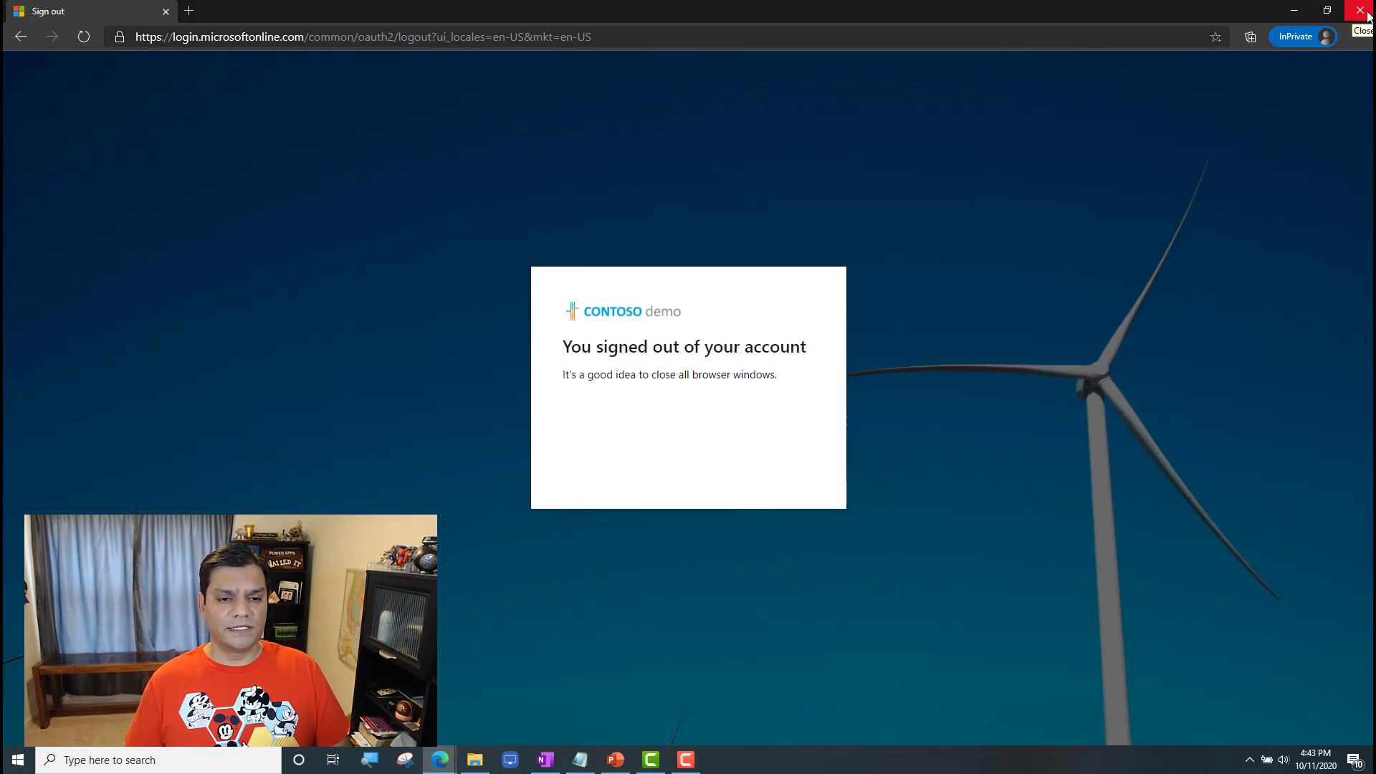
left_click(1366, 15)
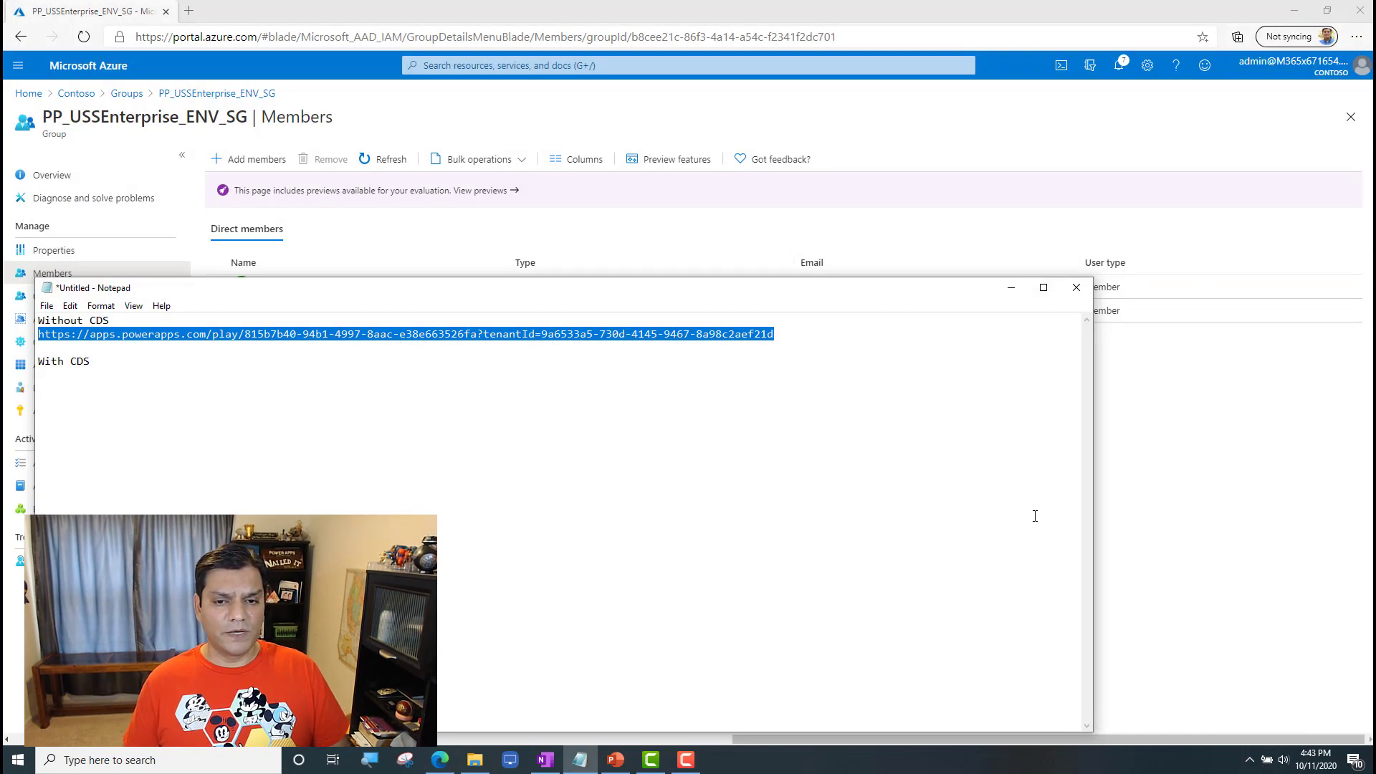
left_click(1034, 516)
Step: Start a fresh InPrivate session and open the Power Apps site's sign-in page for the next account
left_click(1355, 70)
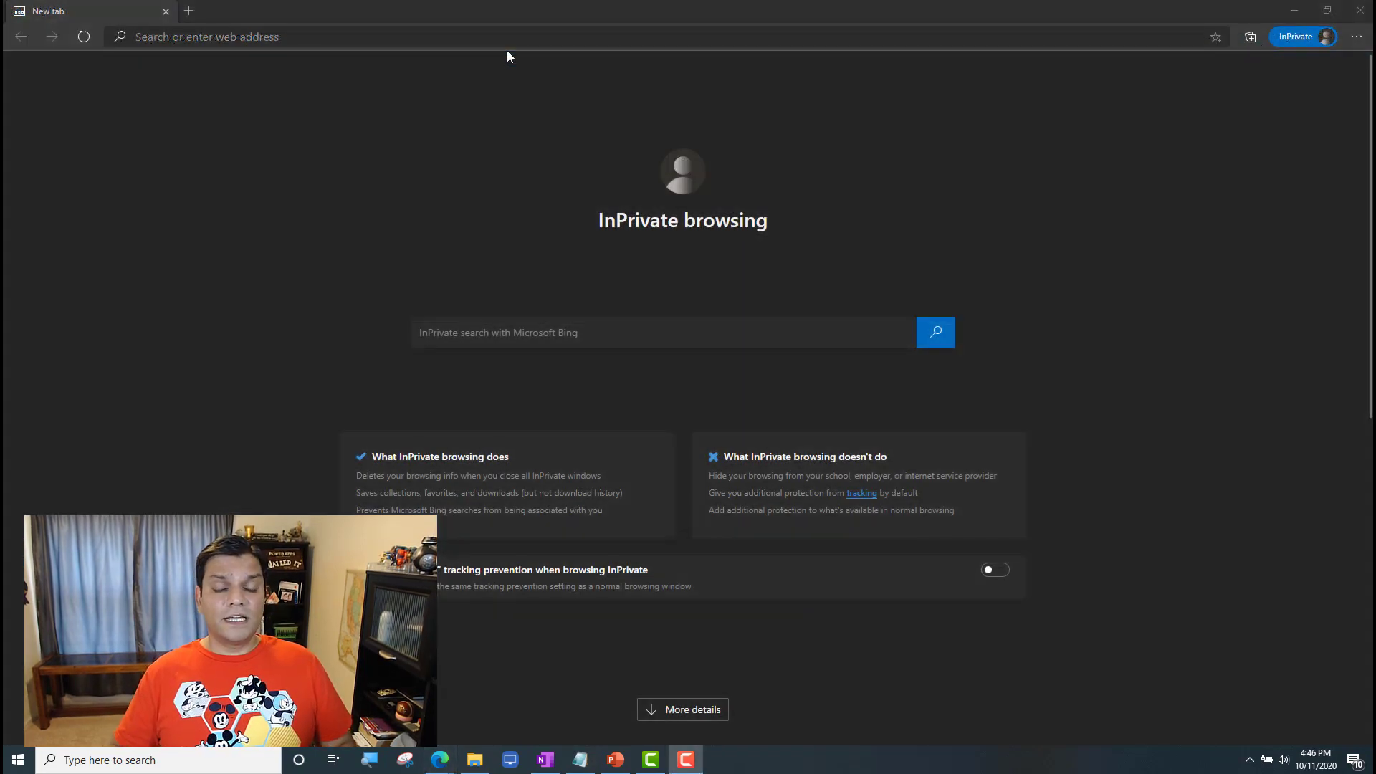
left_click(812, 46)
type("po")
key("Return")
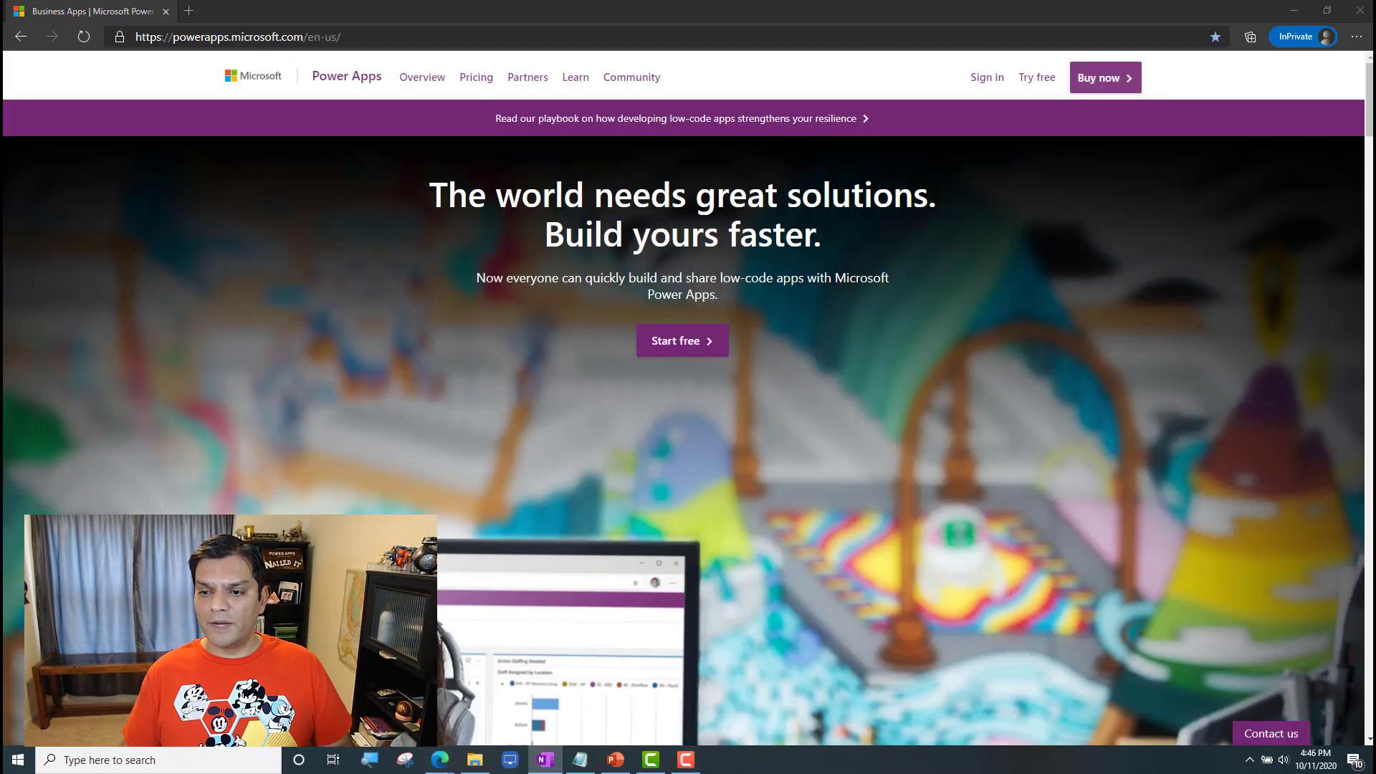
left_click(984, 80)
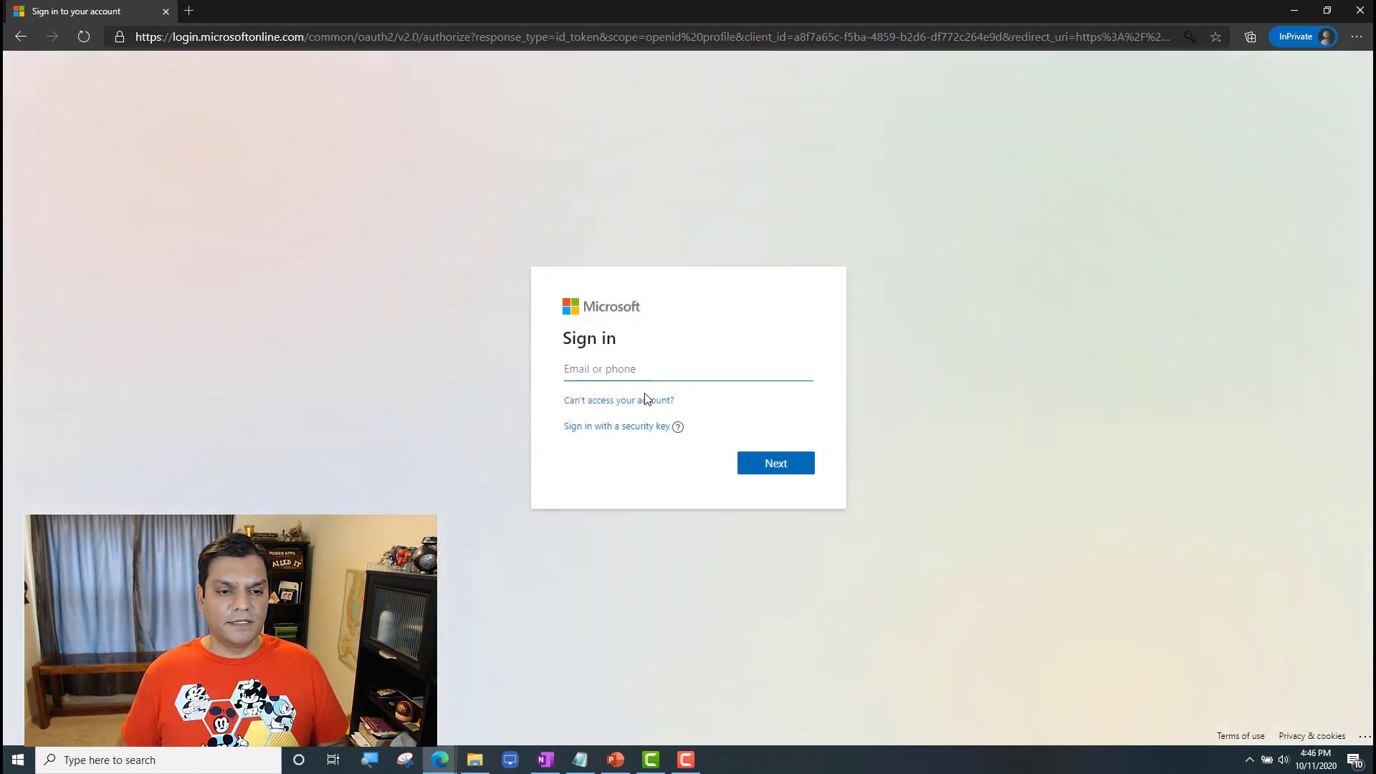
Step: Sign in with the Power Platform admin's e-mail and account password, and decline to stay signed in
key("ctrl+v")
left_click(761, 463)
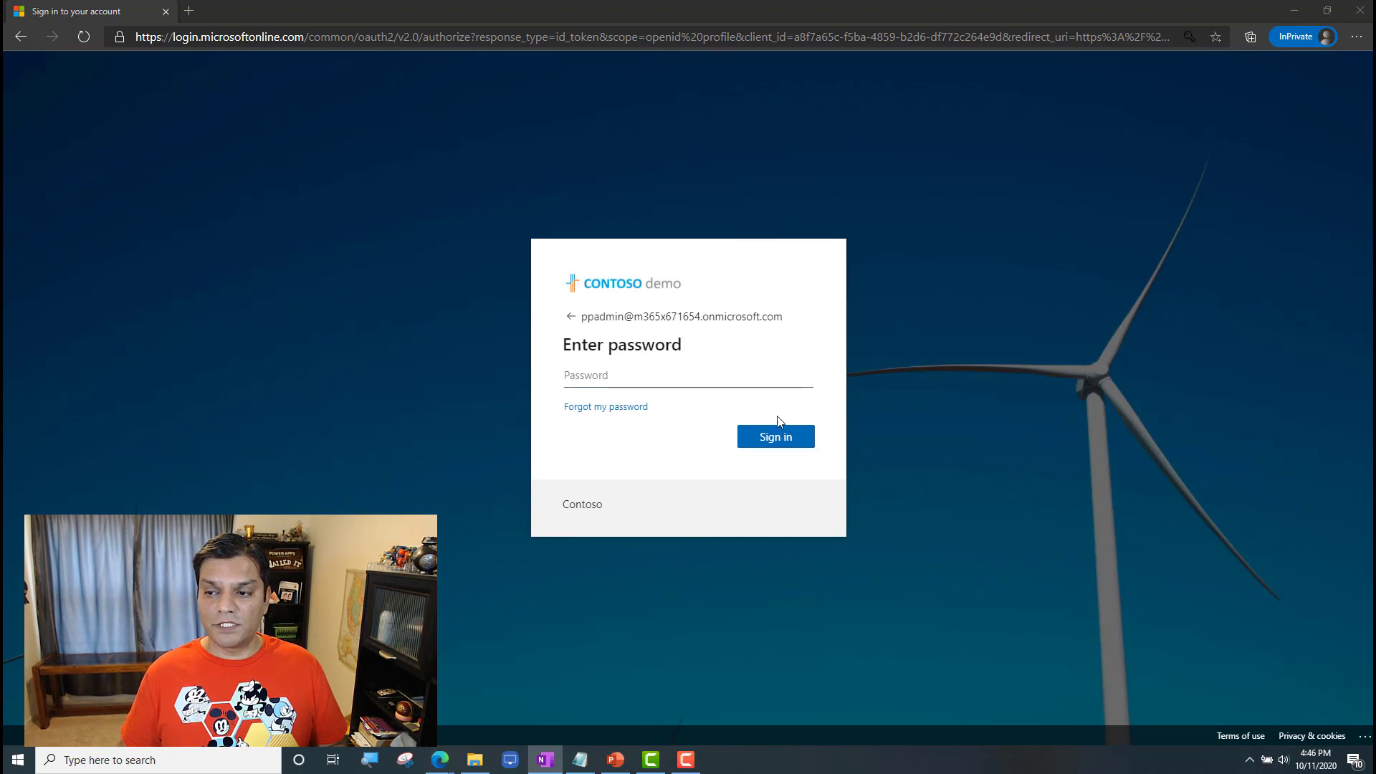
left_click(722, 383)
key("ctrl+v")
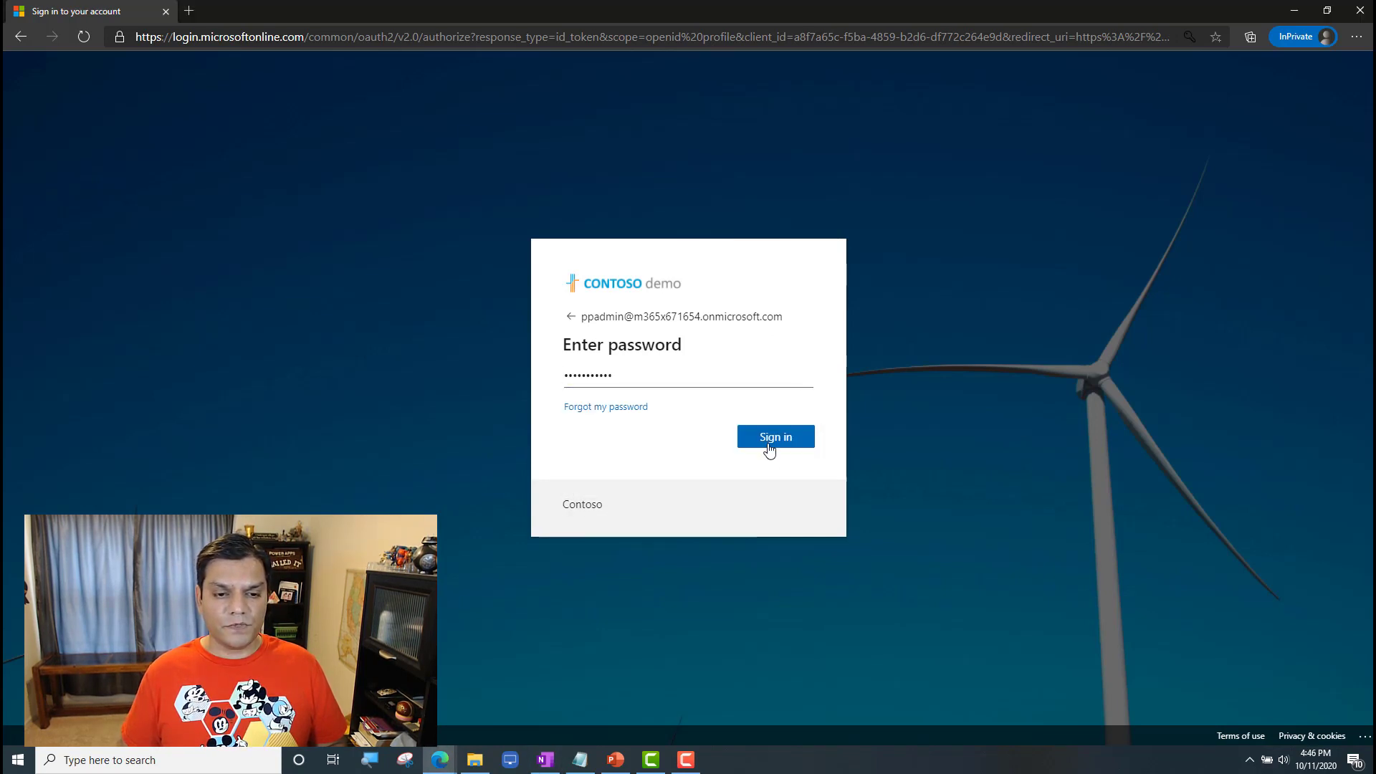
left_click(769, 450)
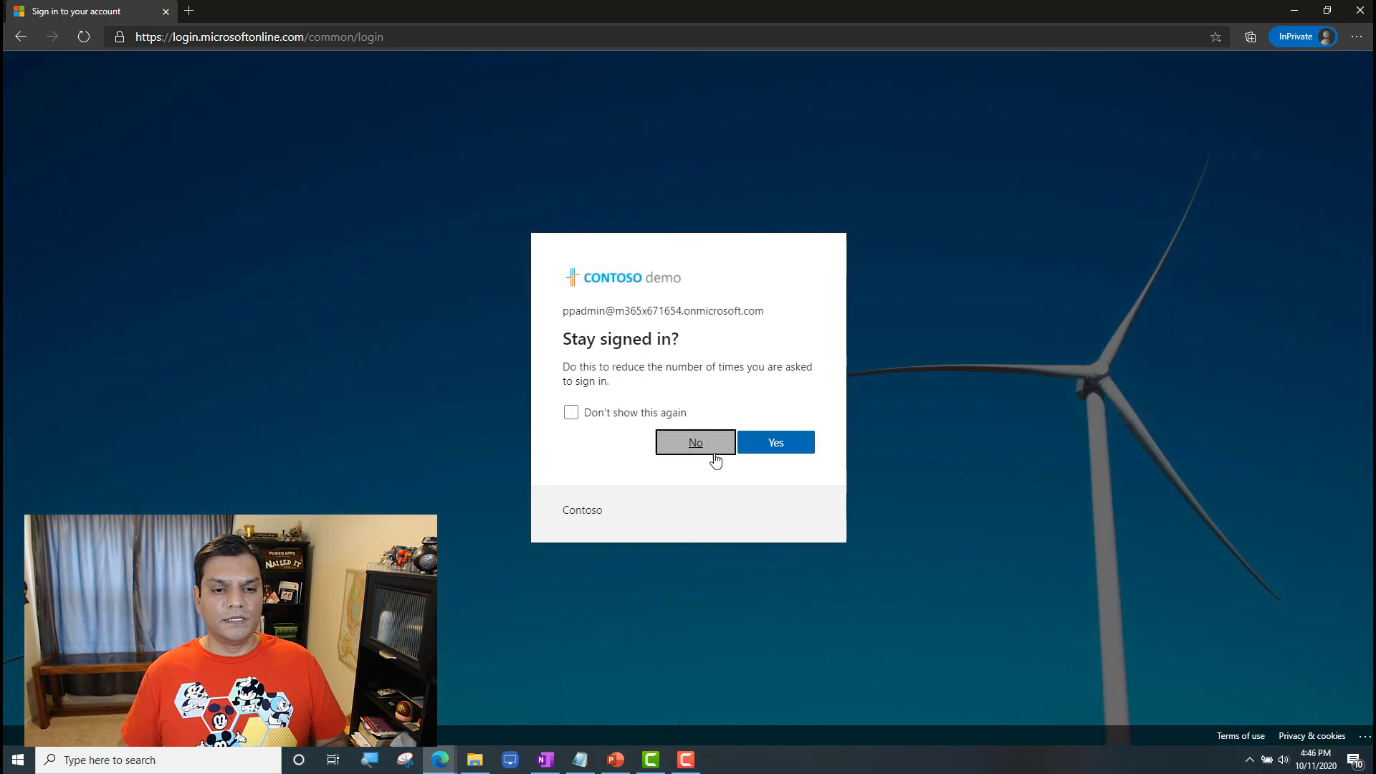
left_click(715, 459)
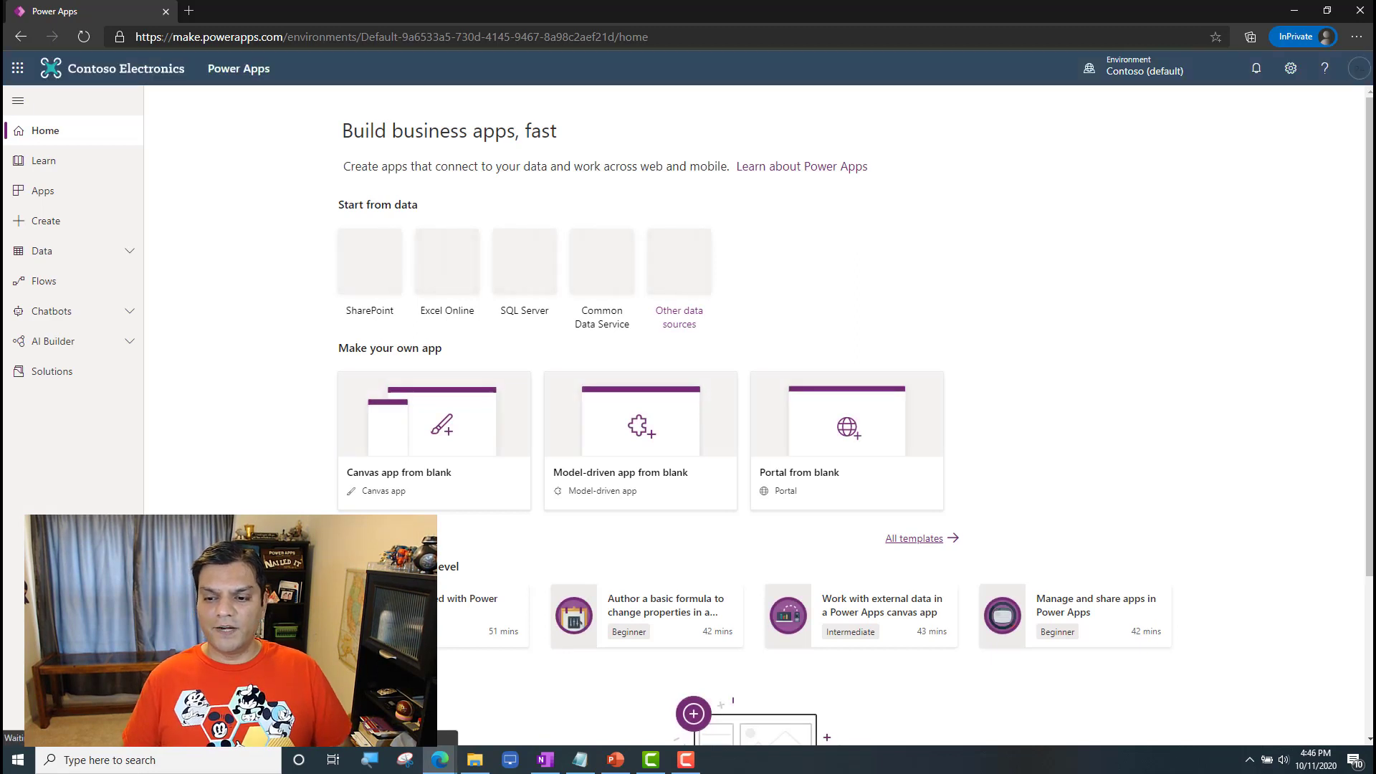
Step: Check the environments available to the admin in Power Apps, and open the Power Platform admin center
left_click(1176, 74)
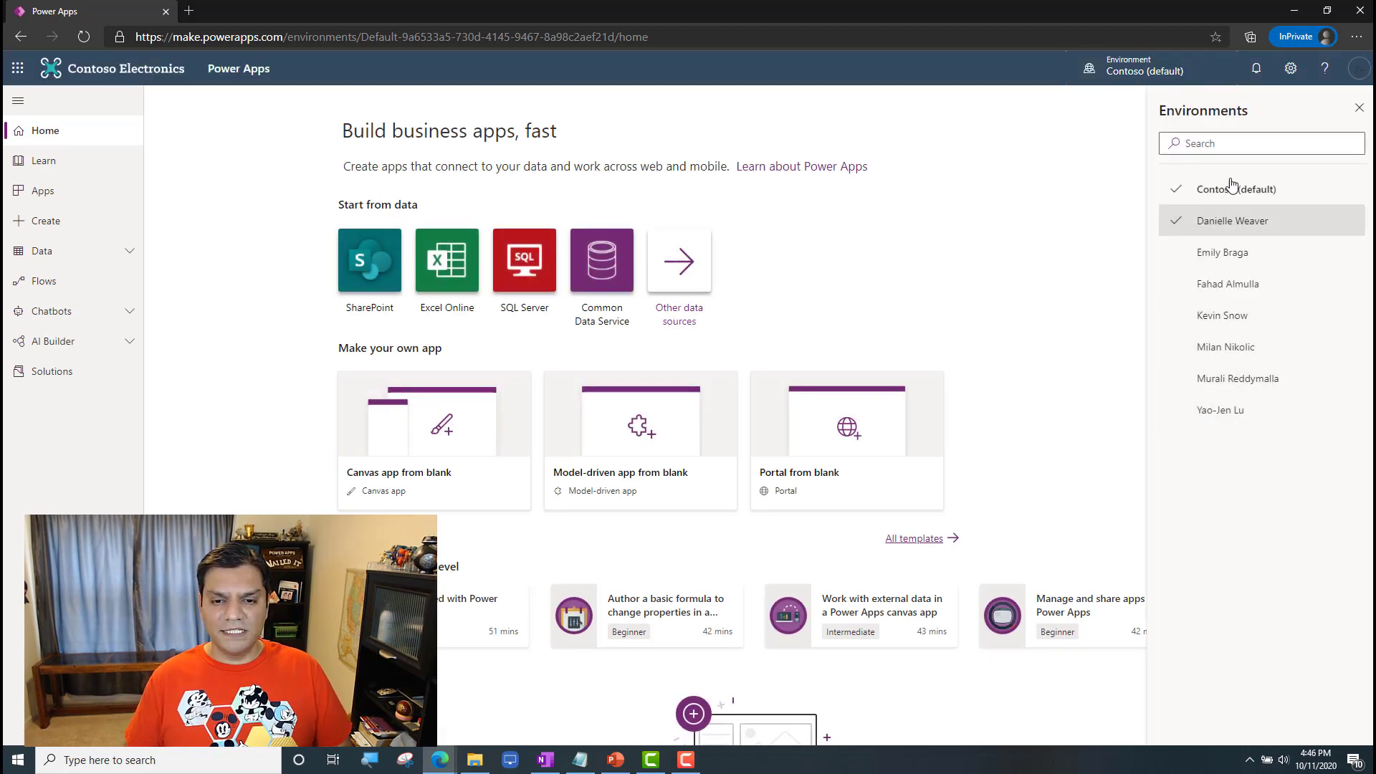
left_click(1291, 68)
left_click(1180, 172)
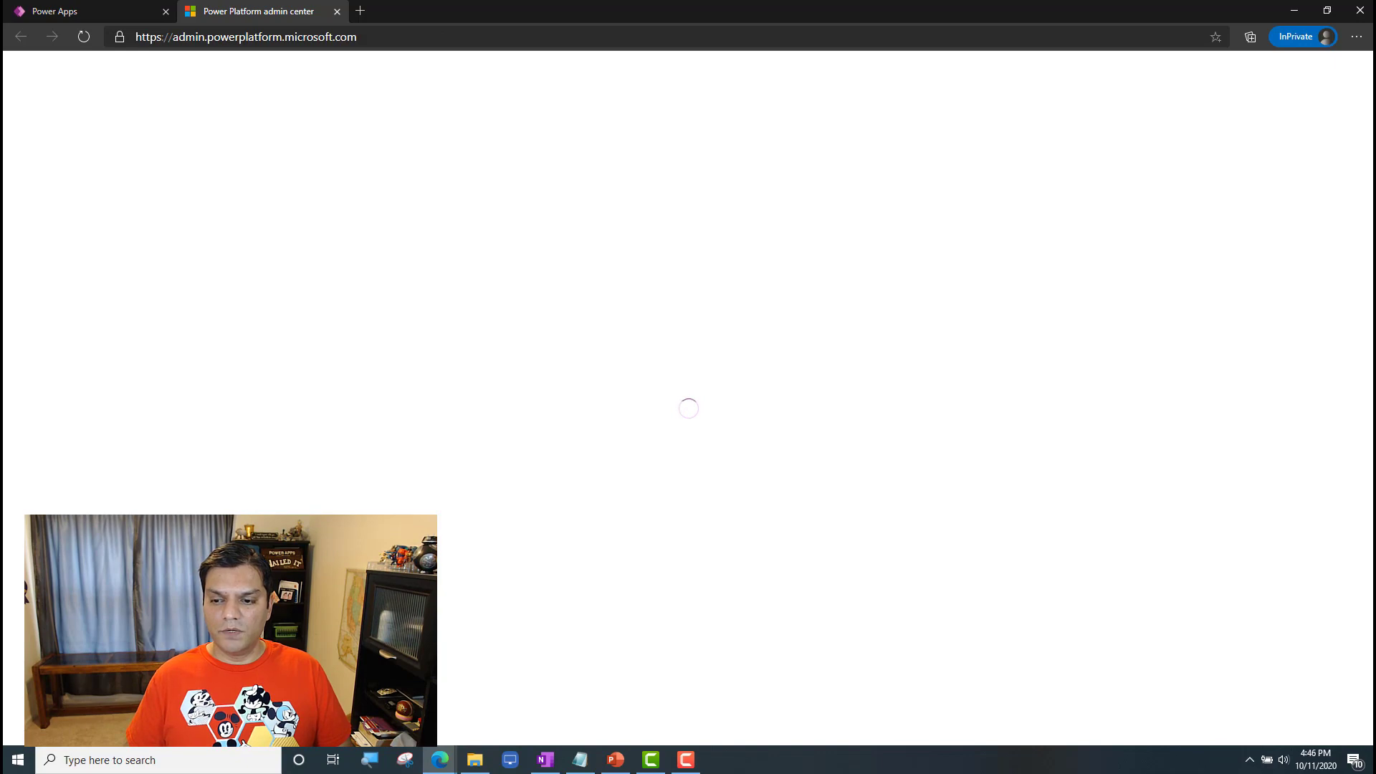
key("alt+Tab")
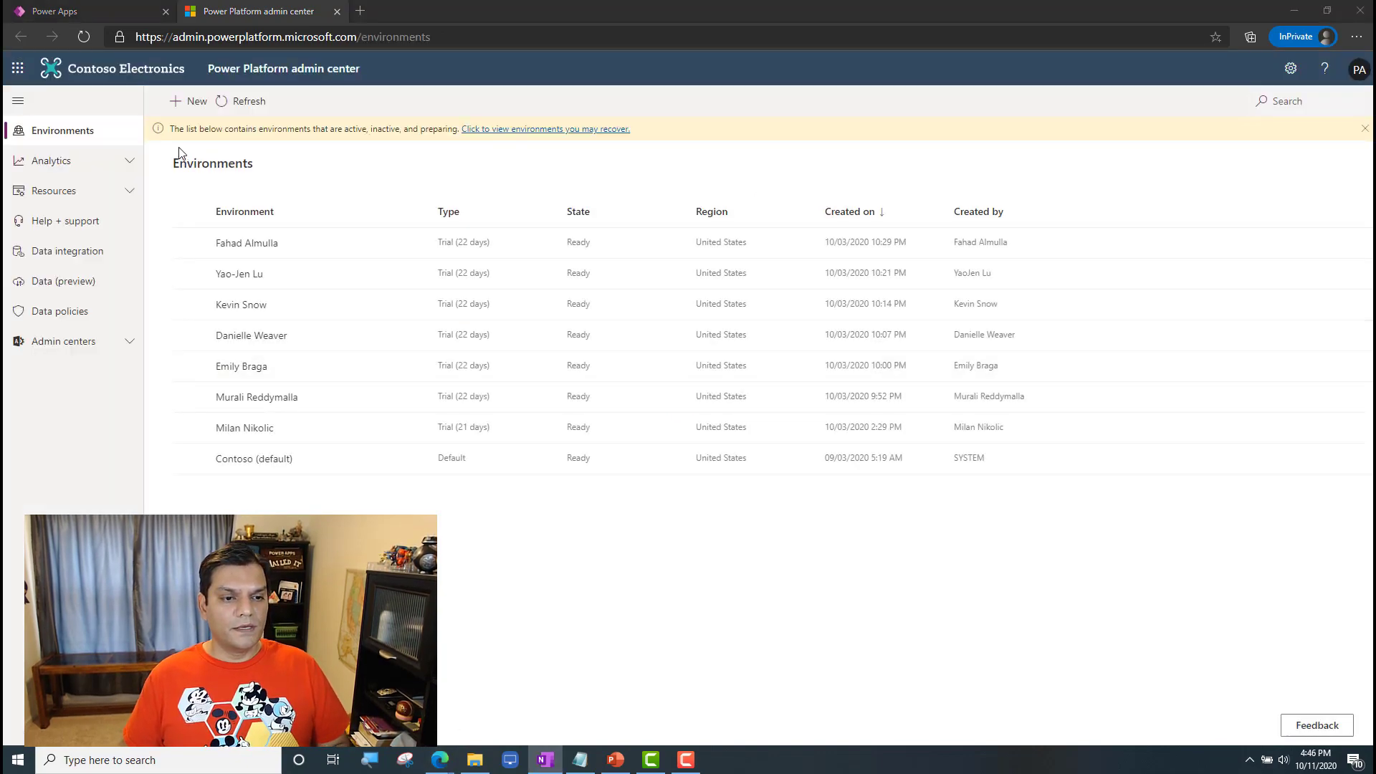
Step: Start a new environment named USS Enterprise with type Trial and a database enabled, and continue to the database settings
left_click(191, 101)
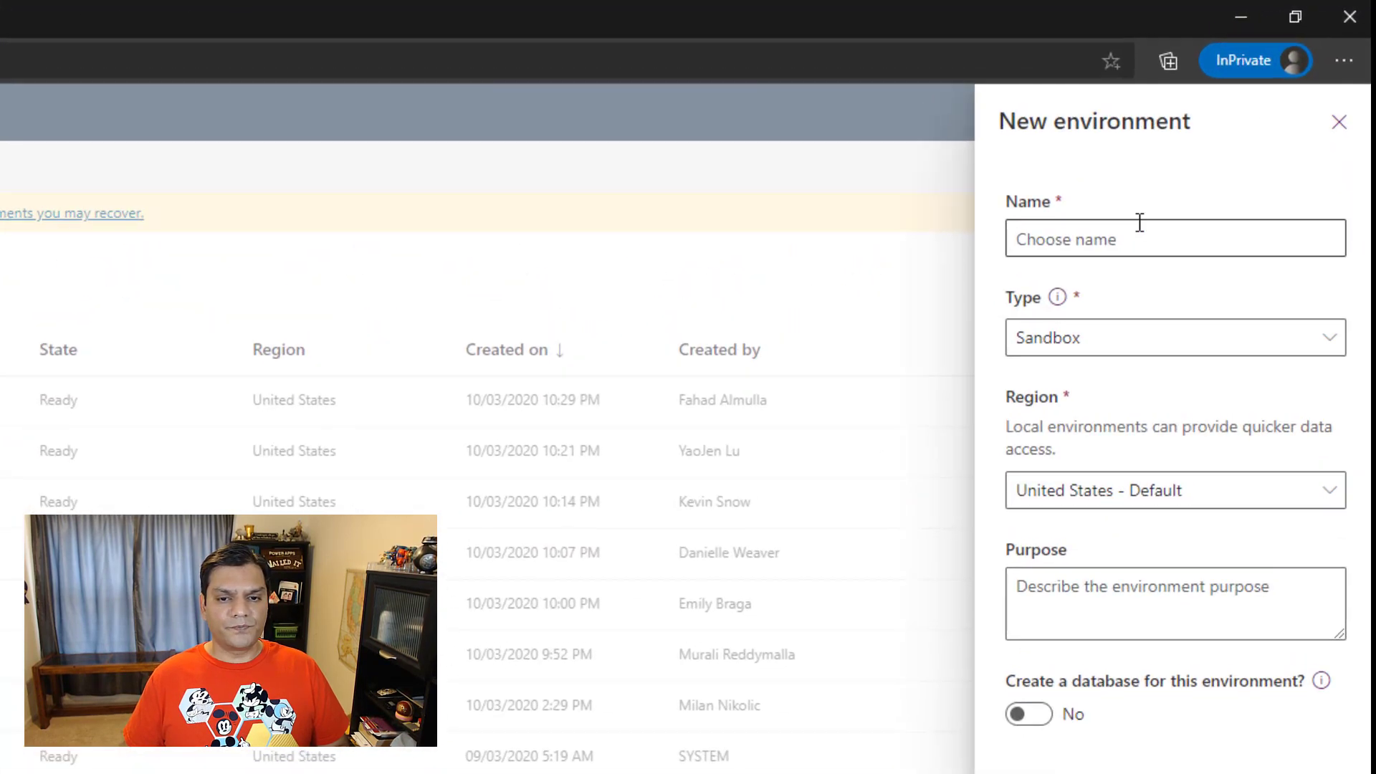
left_click(1173, 192)
type("USS Enterprise")
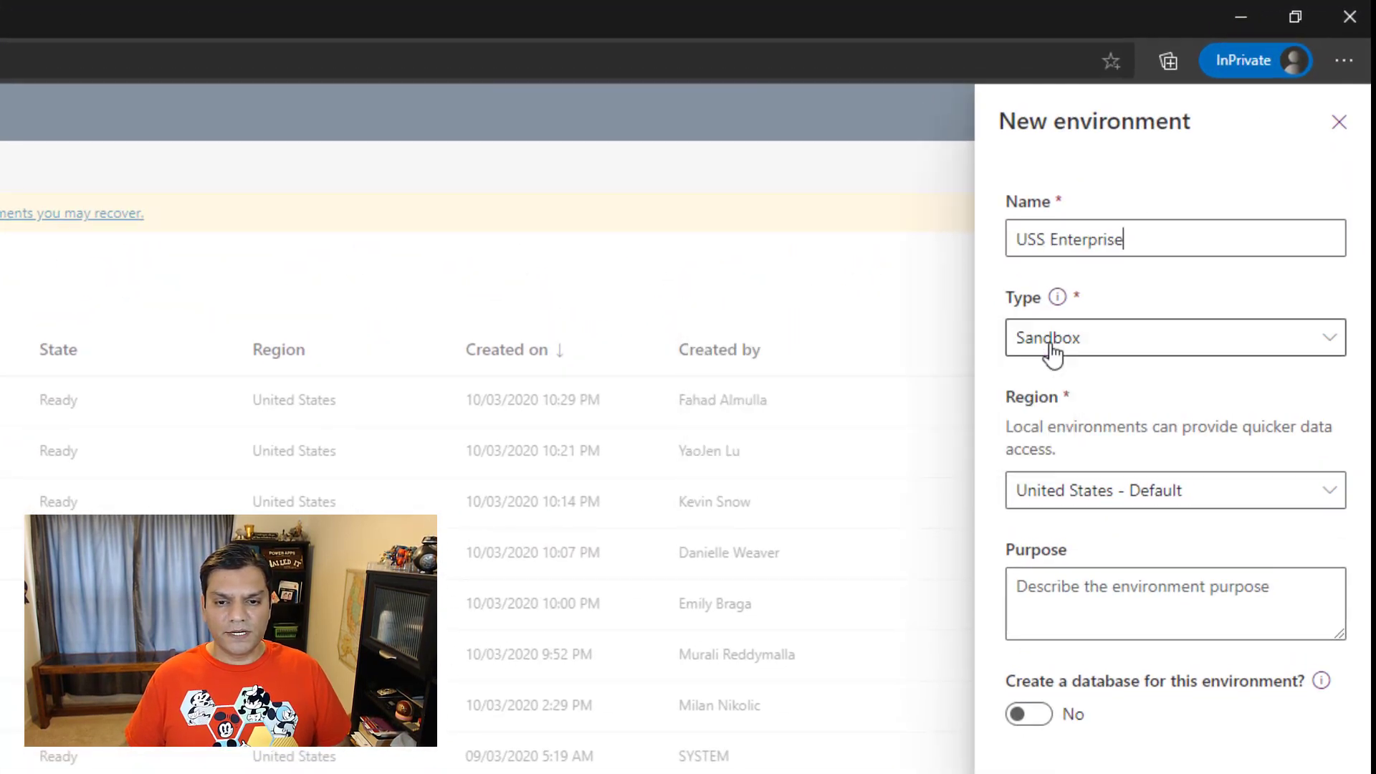
left_click(1080, 352)
left_click(1059, 510)
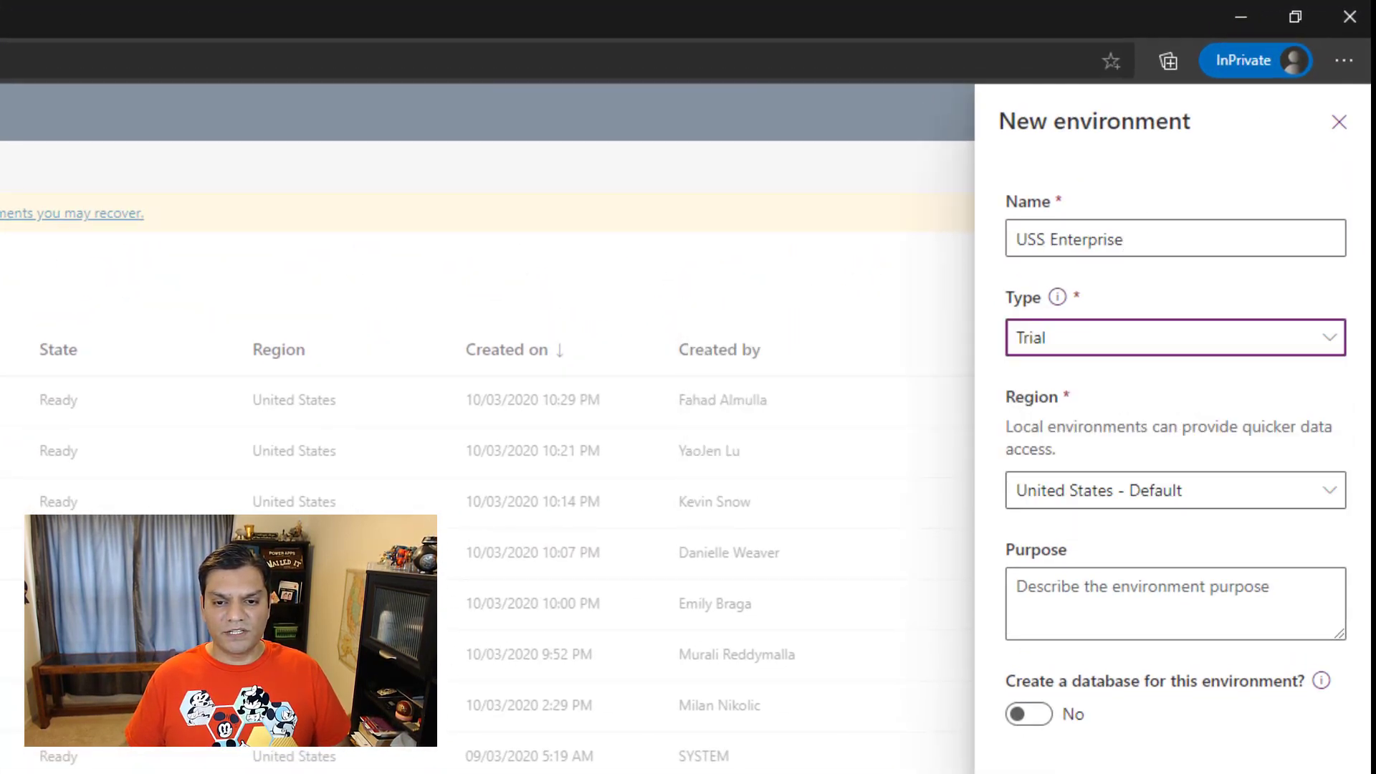
left_click(1039, 715)
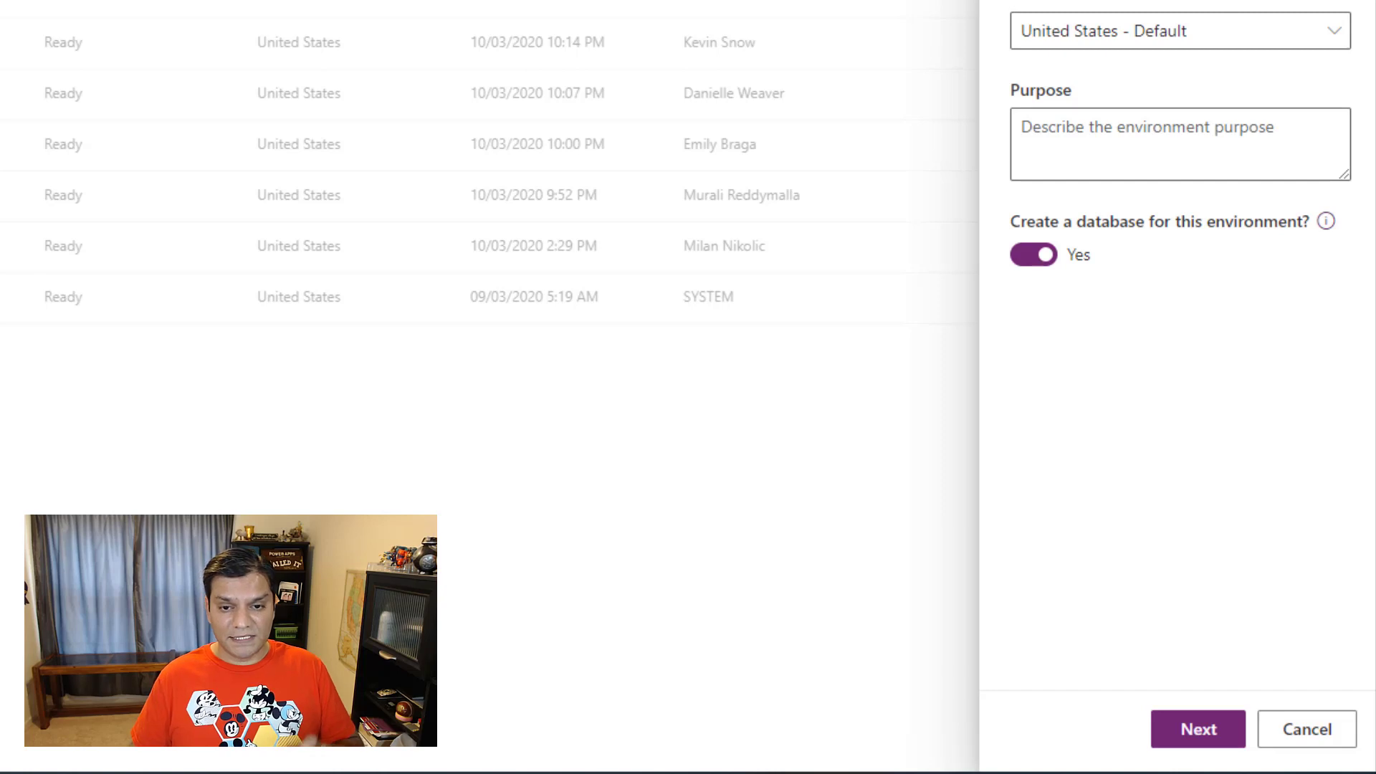
left_click(1189, 731)
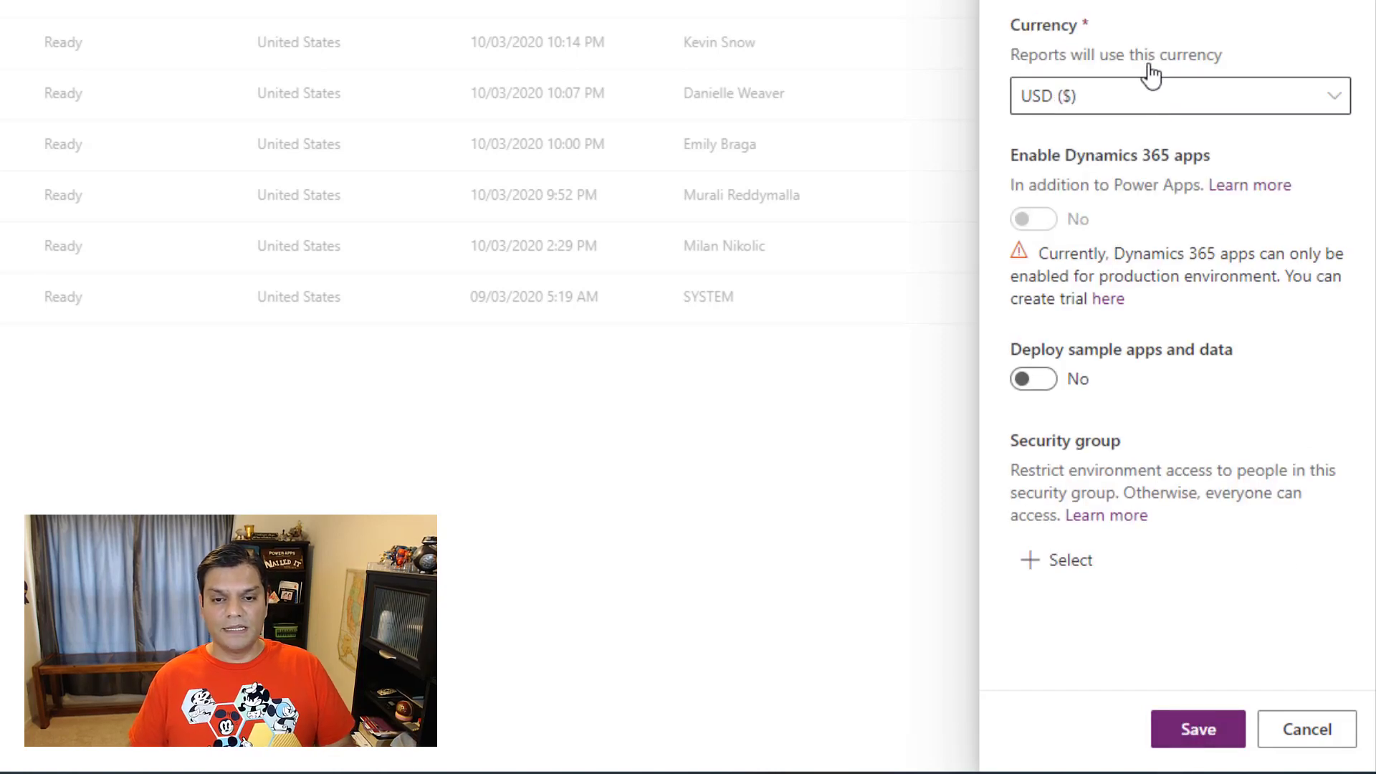
Step: Set the new database's URL to USSEnterpriseV2
left_click(1143, 230)
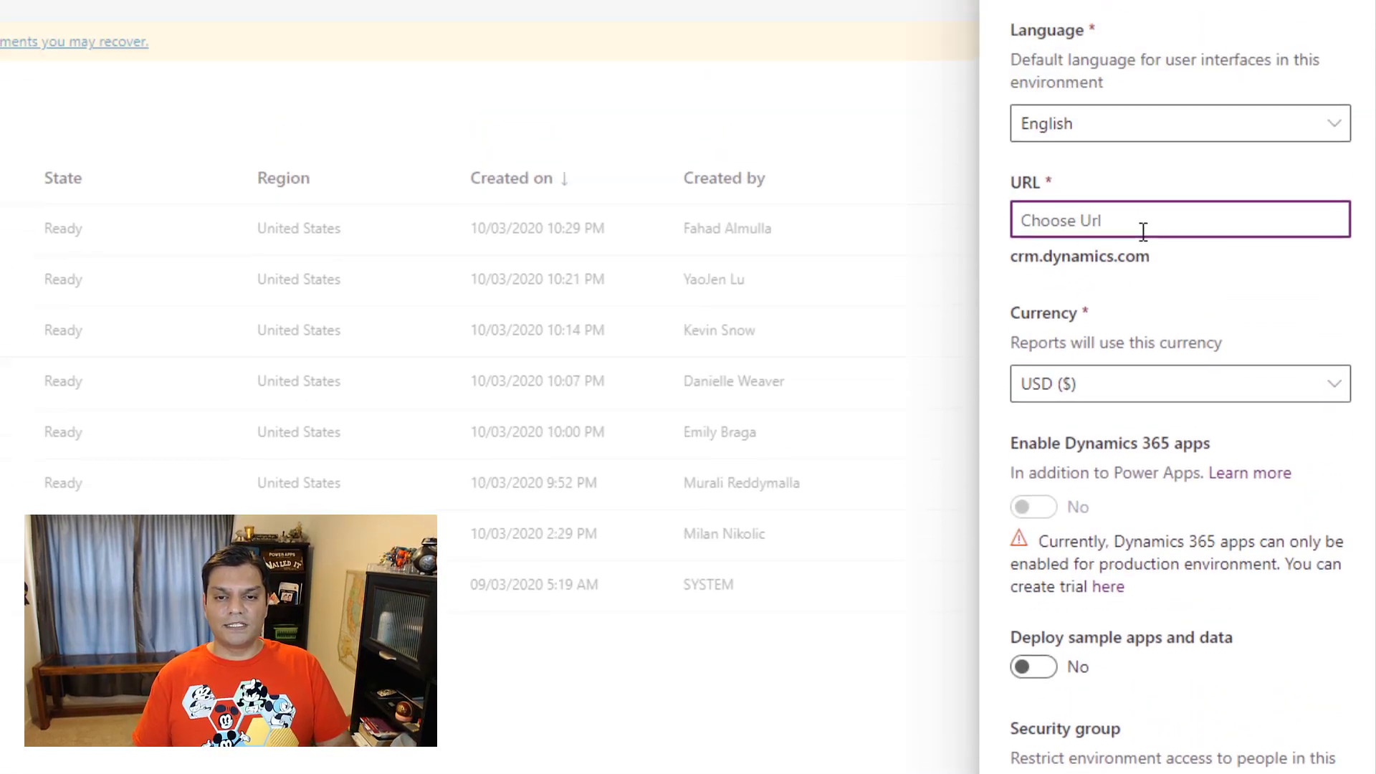
type("USs")
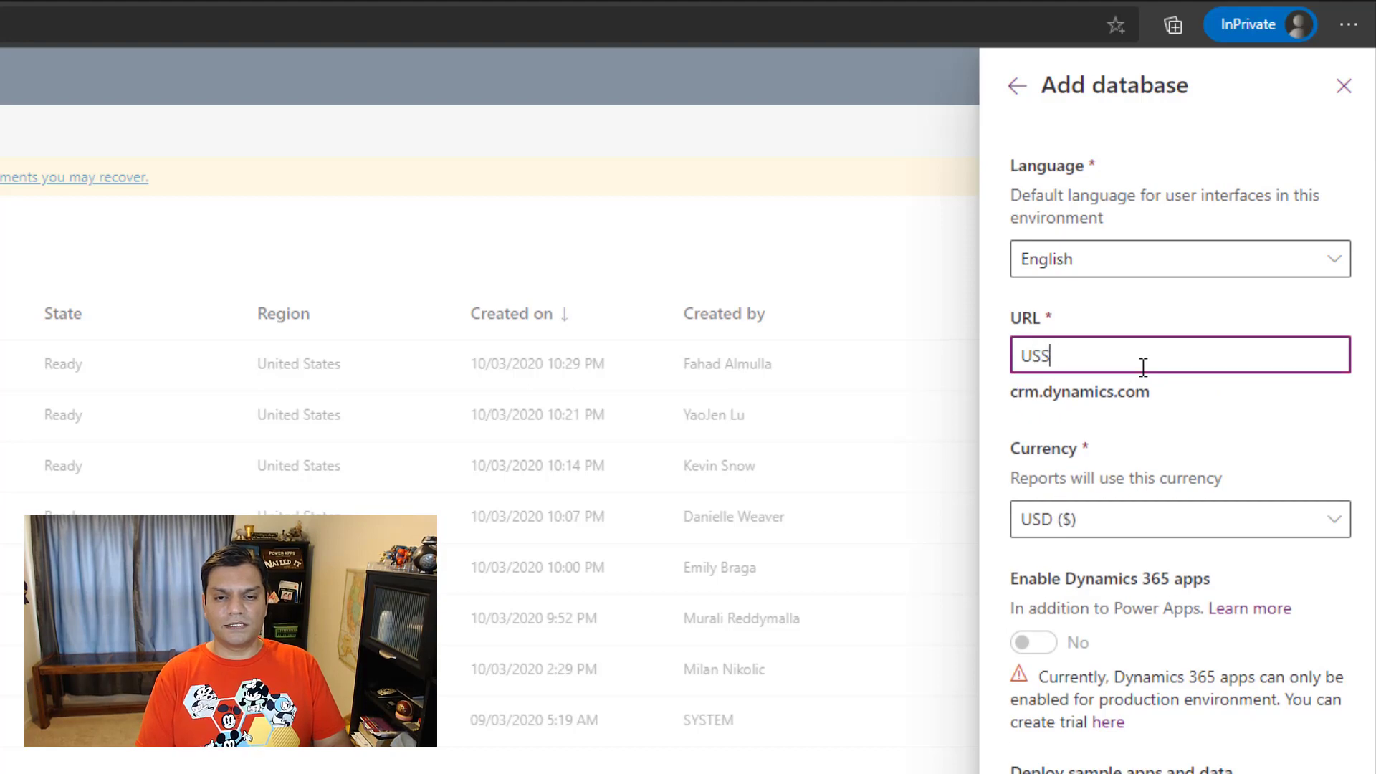
type("Enterprise")
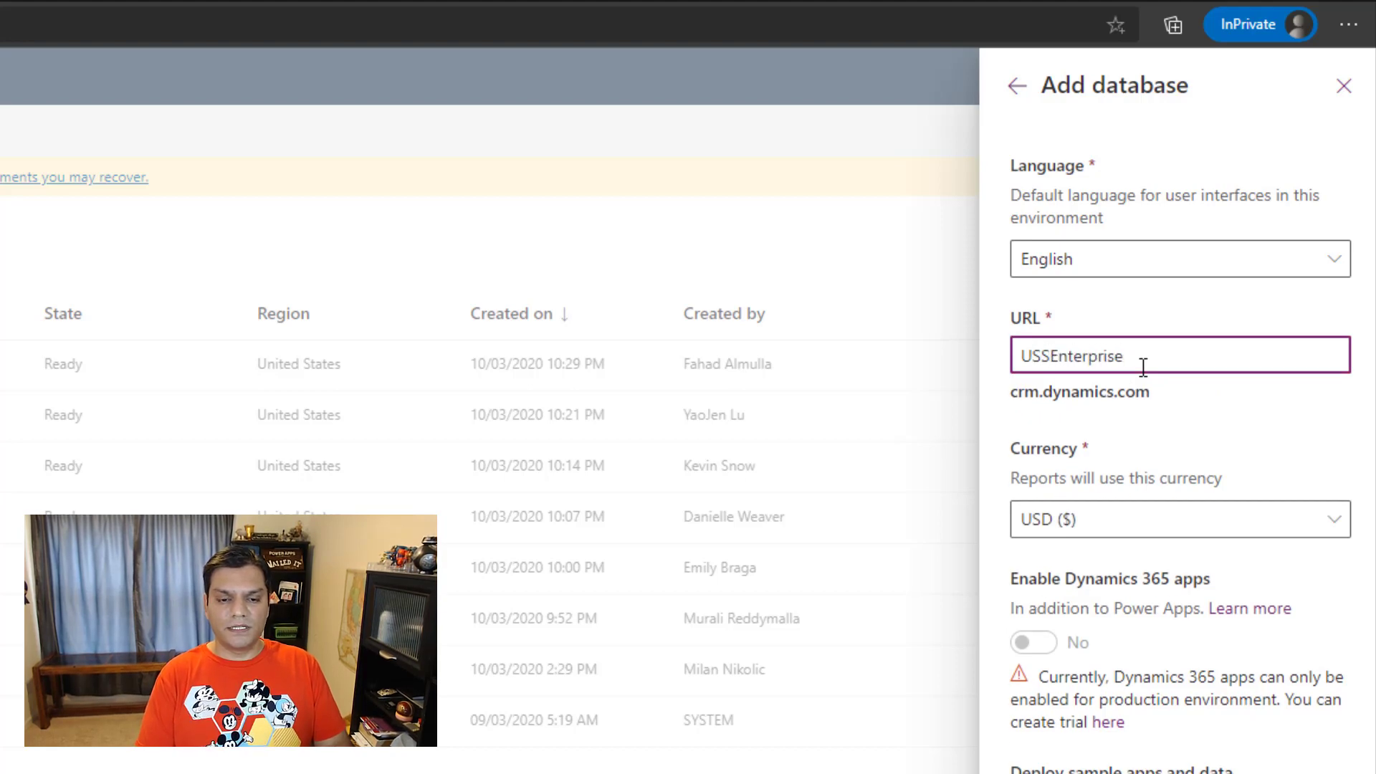
type("V2")
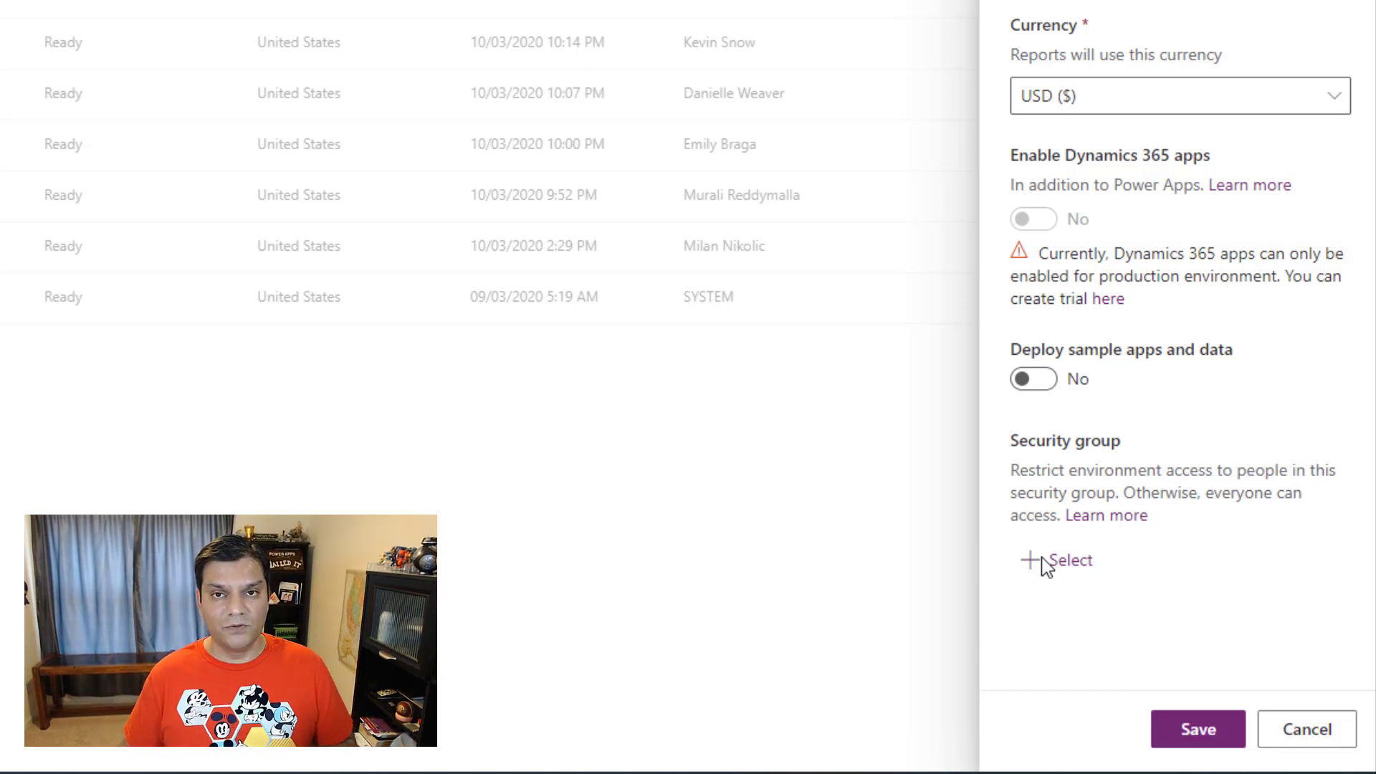
Step: Restrict the environment to the security group PP_USSEnterprise_ENV_SG and save the new environment
left_click(1042, 559)
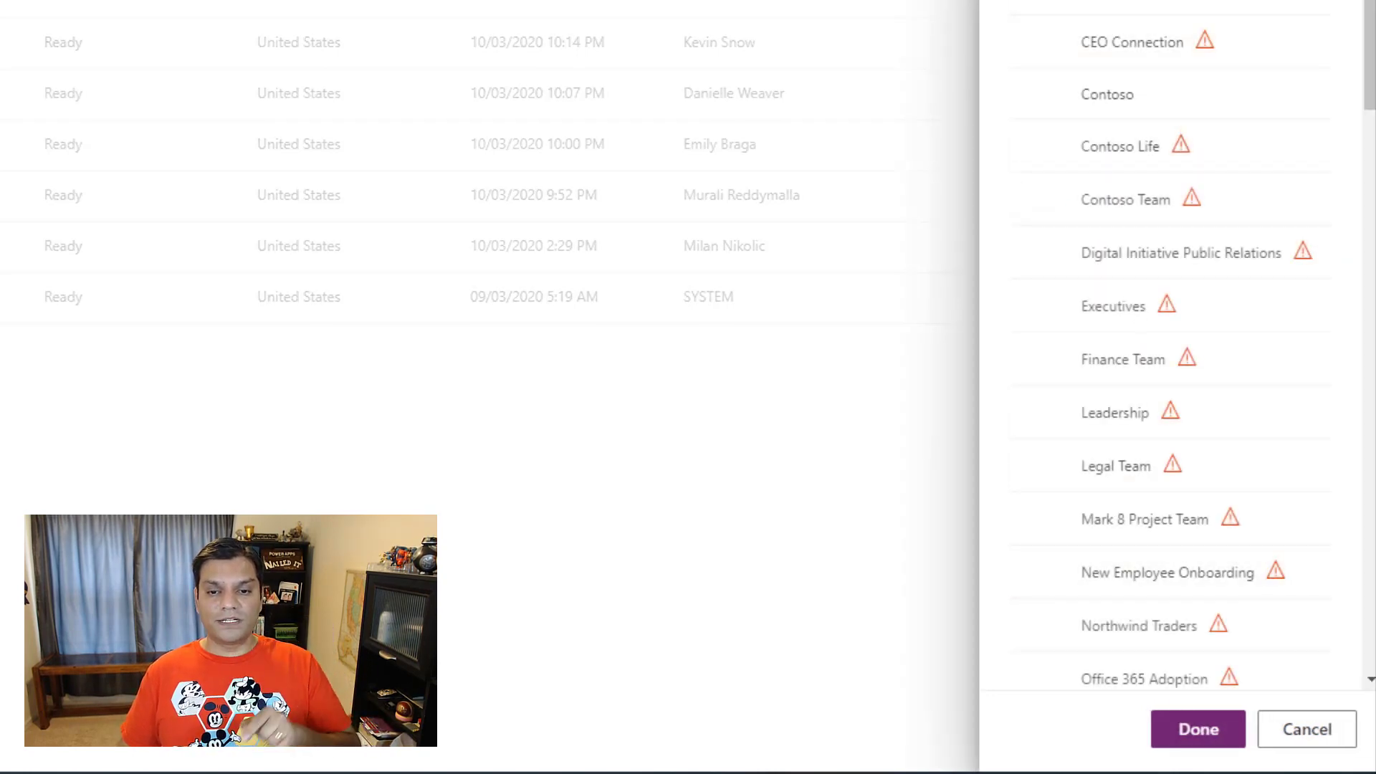
scroll(1370, 85, "down", 7)
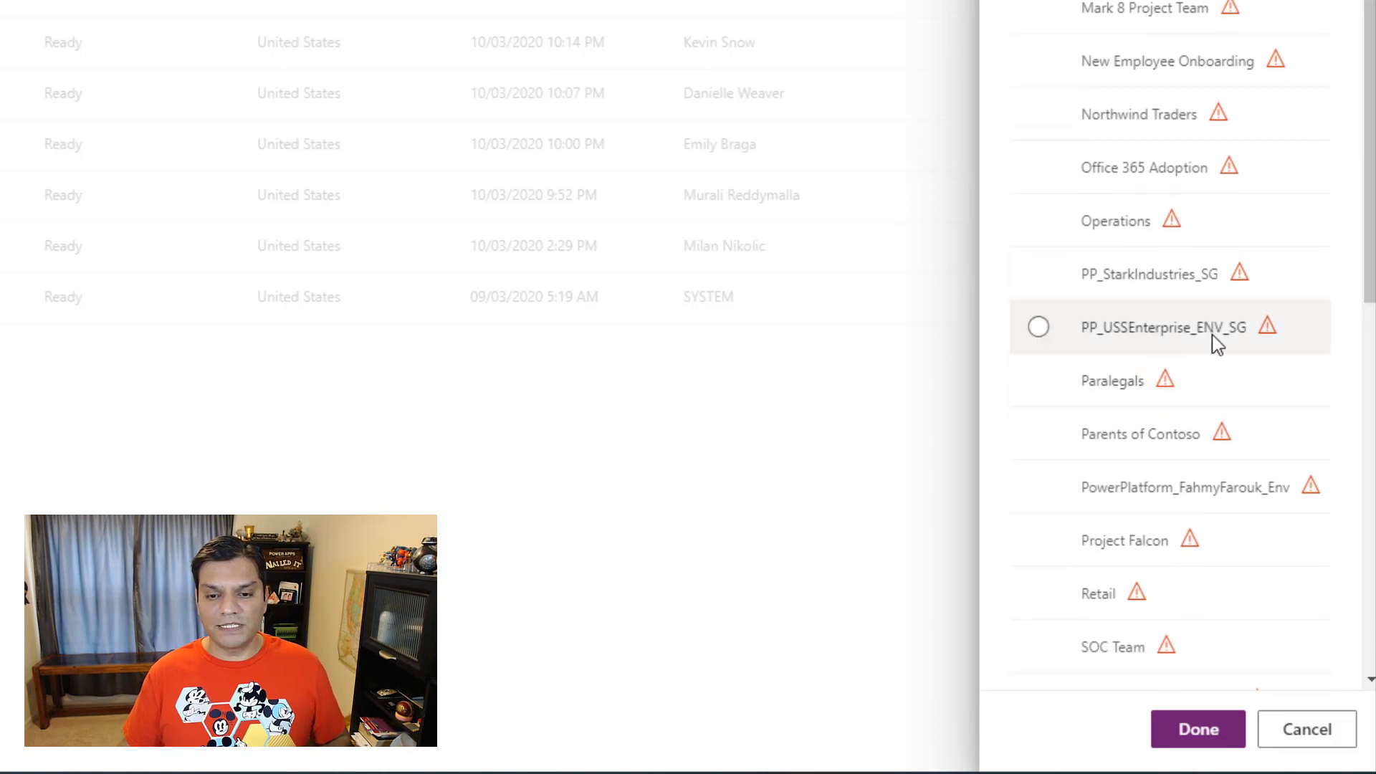
mouse_move(1248, 339)
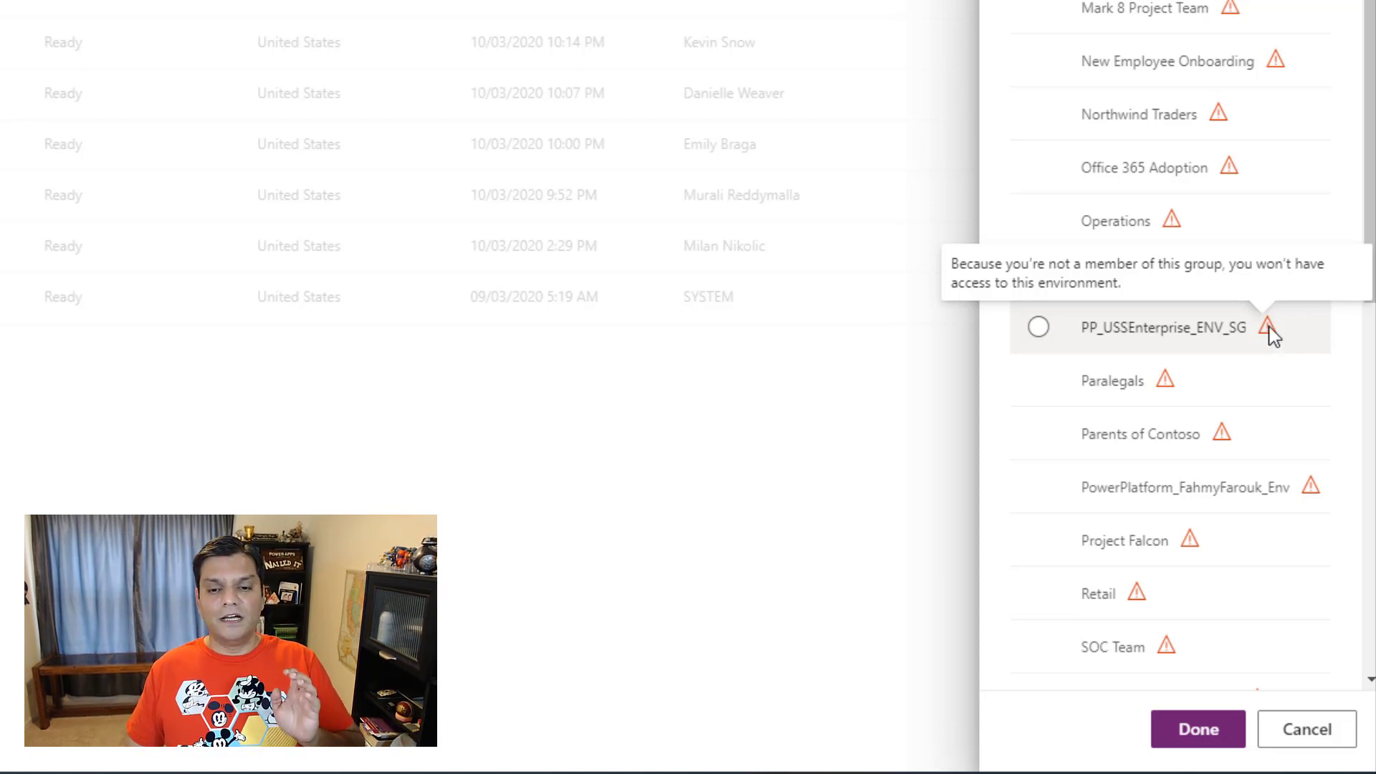
left_click(1269, 334)
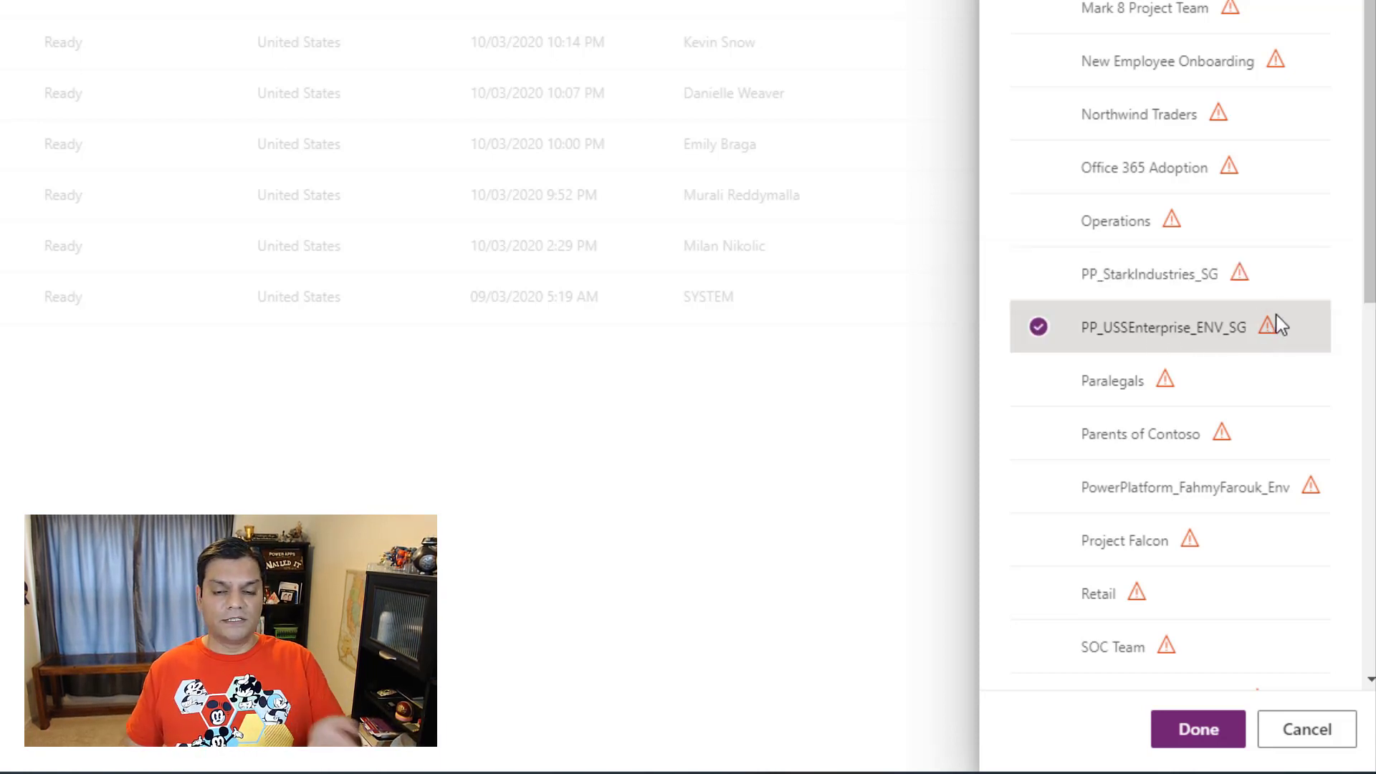
mouse_move(1277, 331)
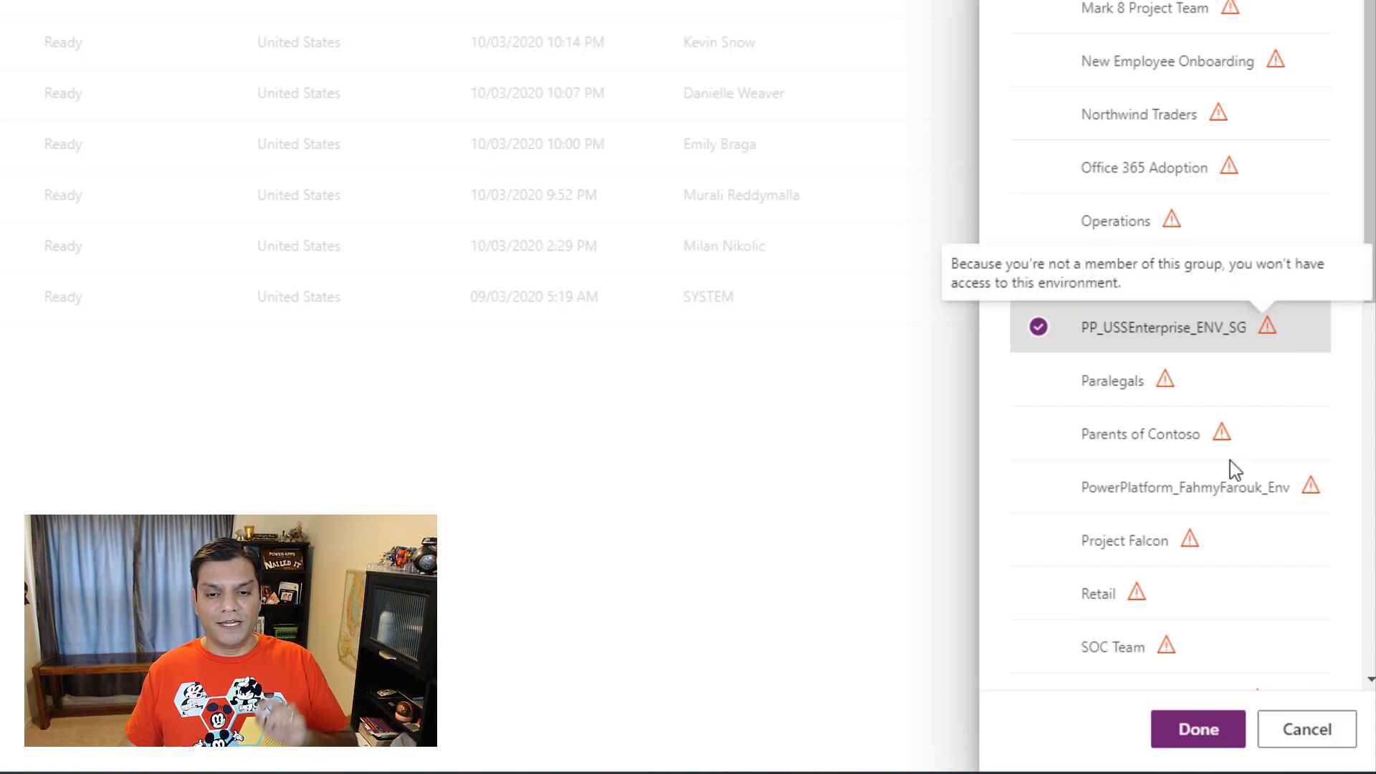
left_click(1193, 730)
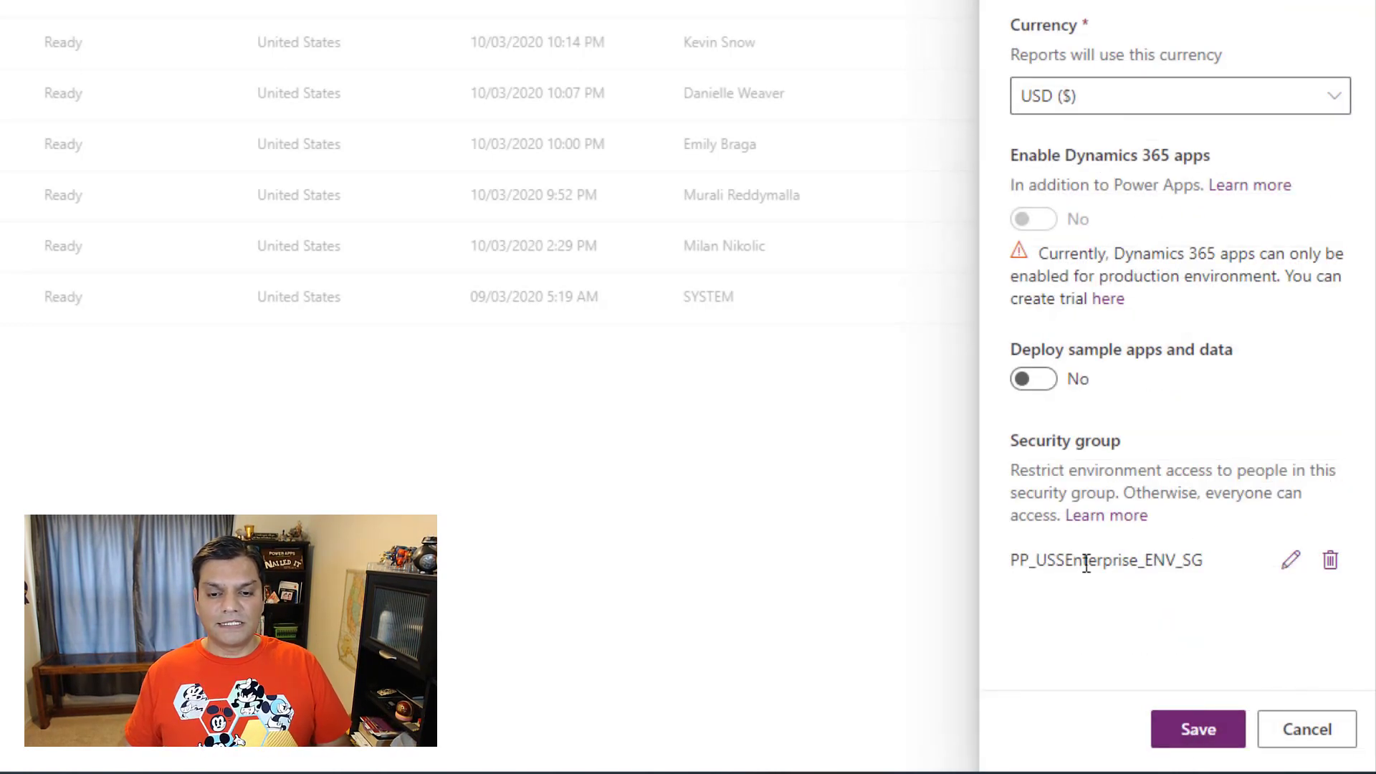
left_click(1181, 743)
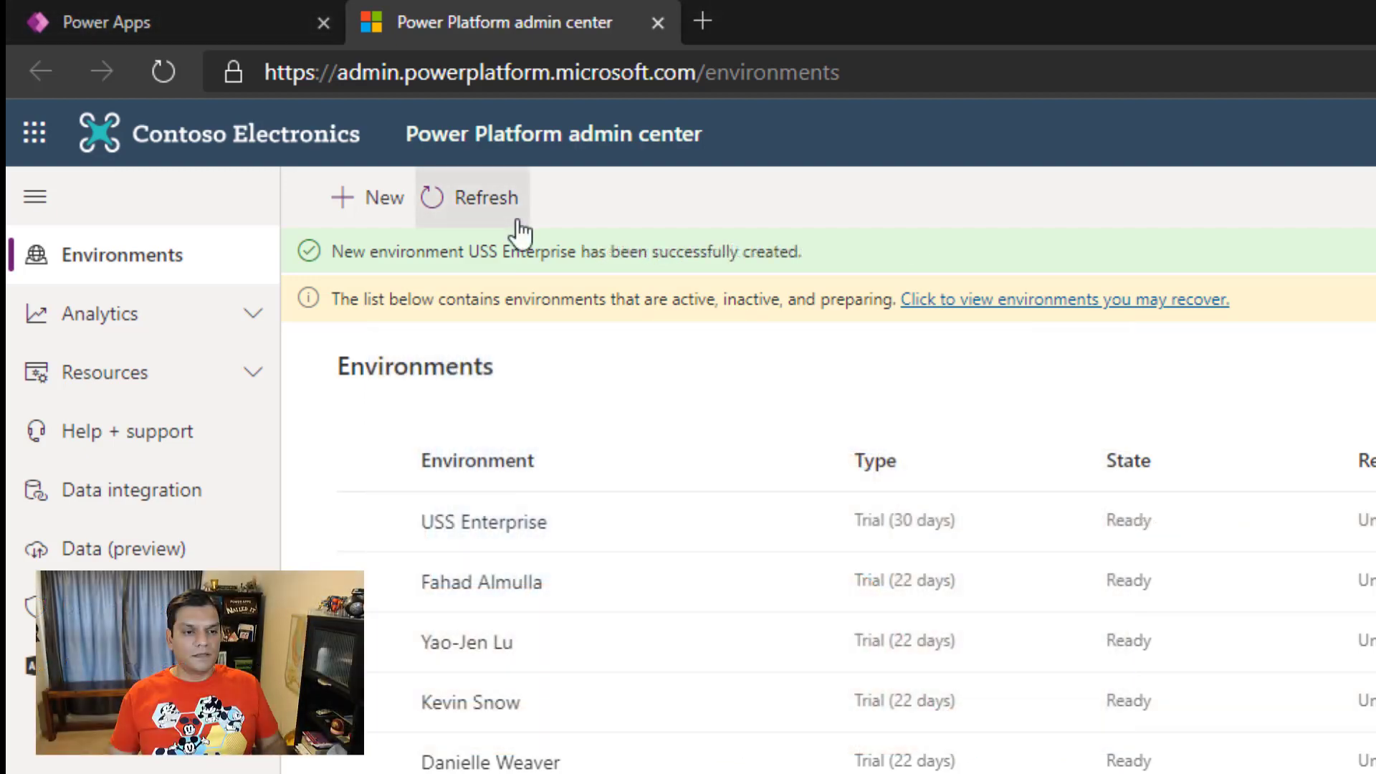
Step: Refresh the environments list, open USS Enterprise, and review its editable details and security group without changing them
left_click(517, 223)
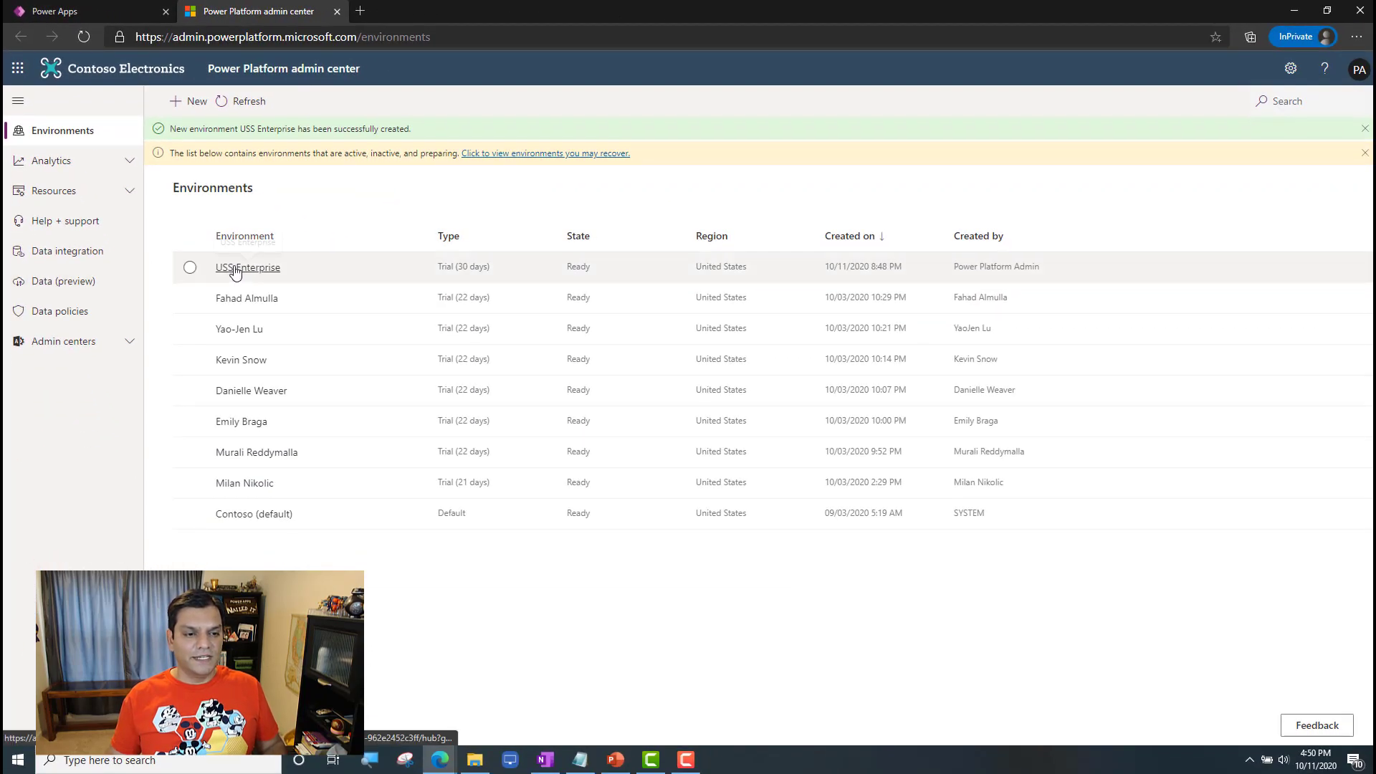
left_click(236, 268)
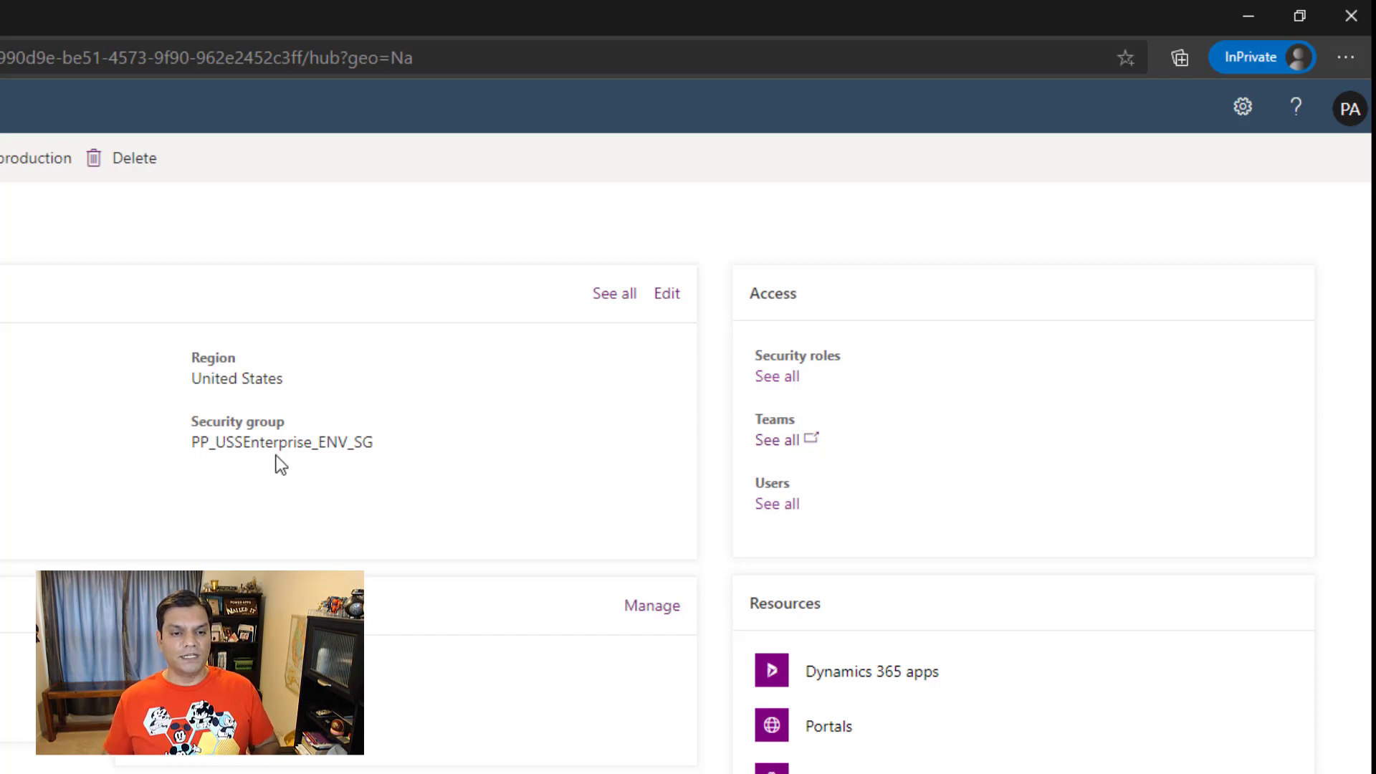
left_click(668, 295)
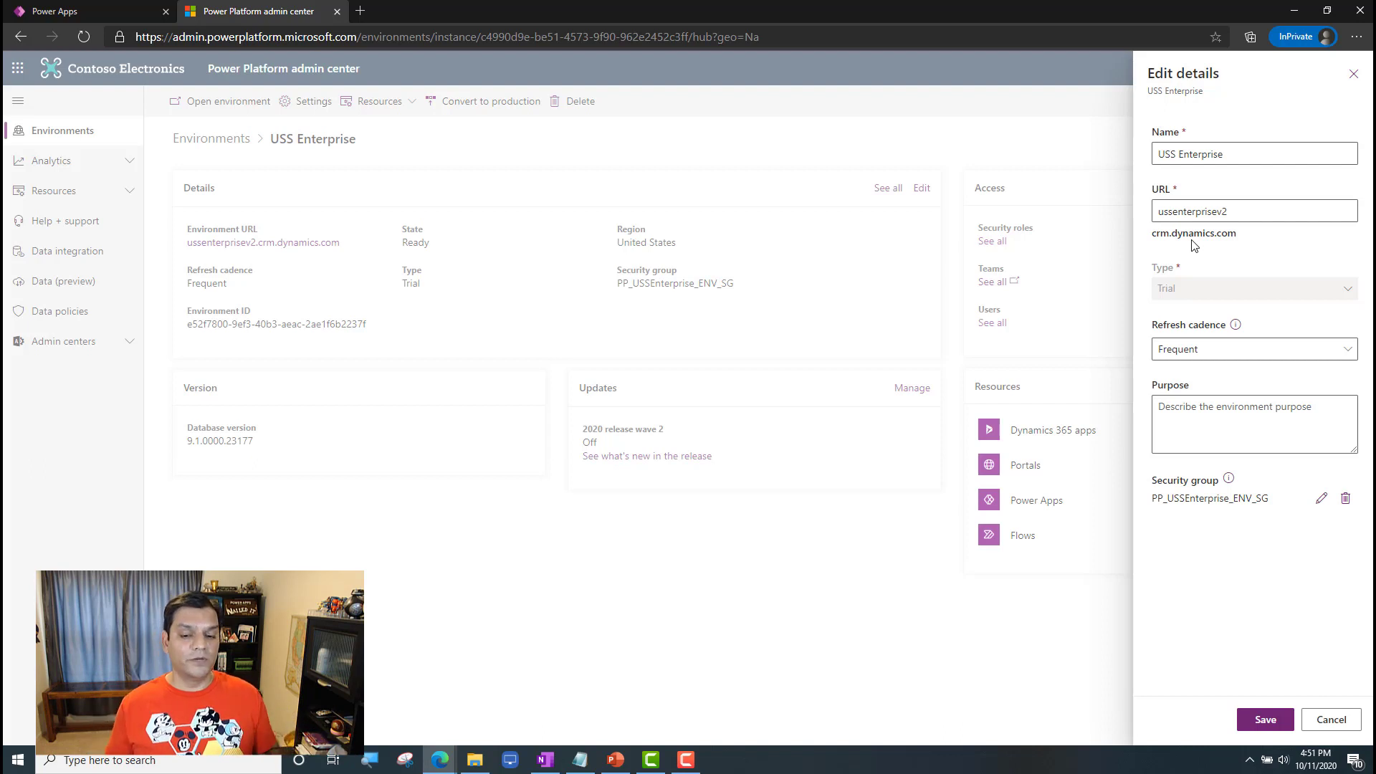
left_click(1330, 719)
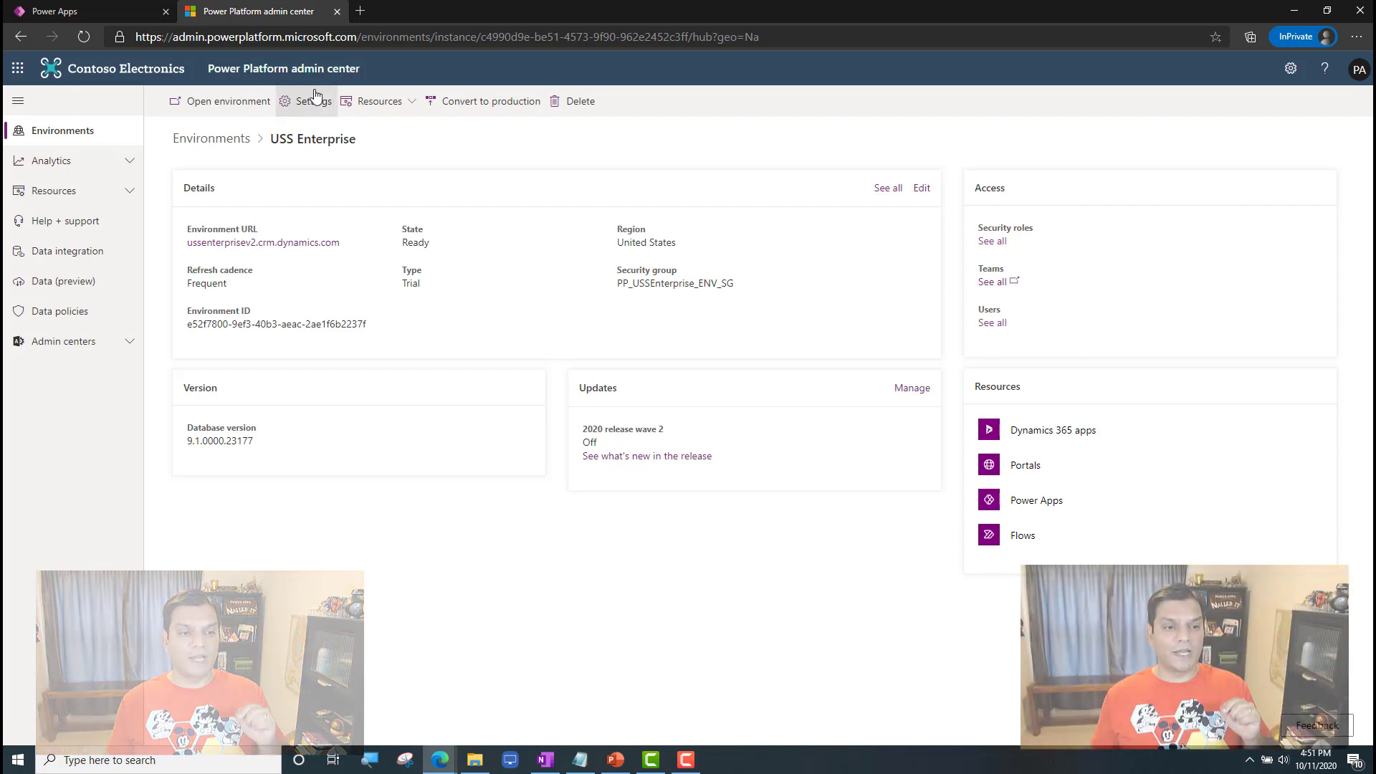
Step: Open the Users list from the USS Enterprise environment's settings, then return to the settings and reopen the list
left_click(314, 102)
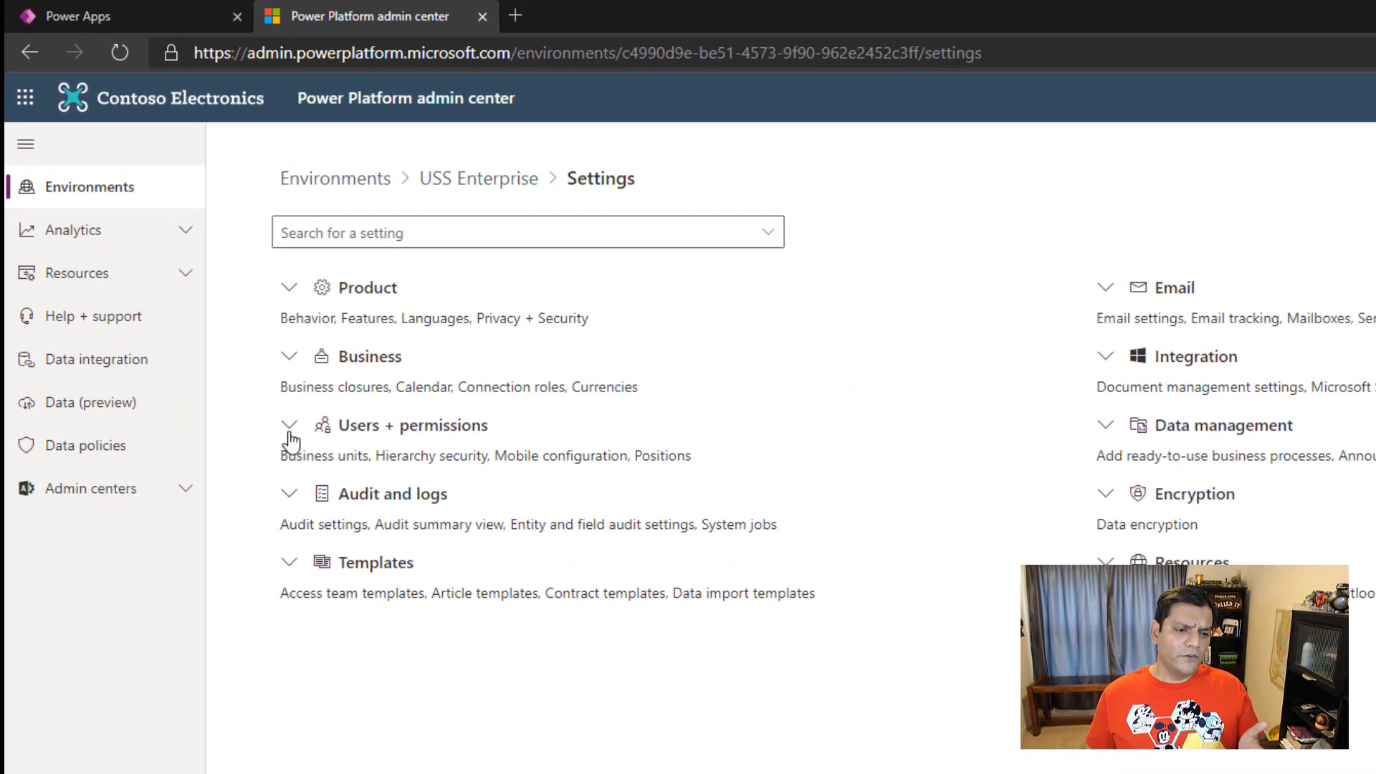
left_click(289, 427)
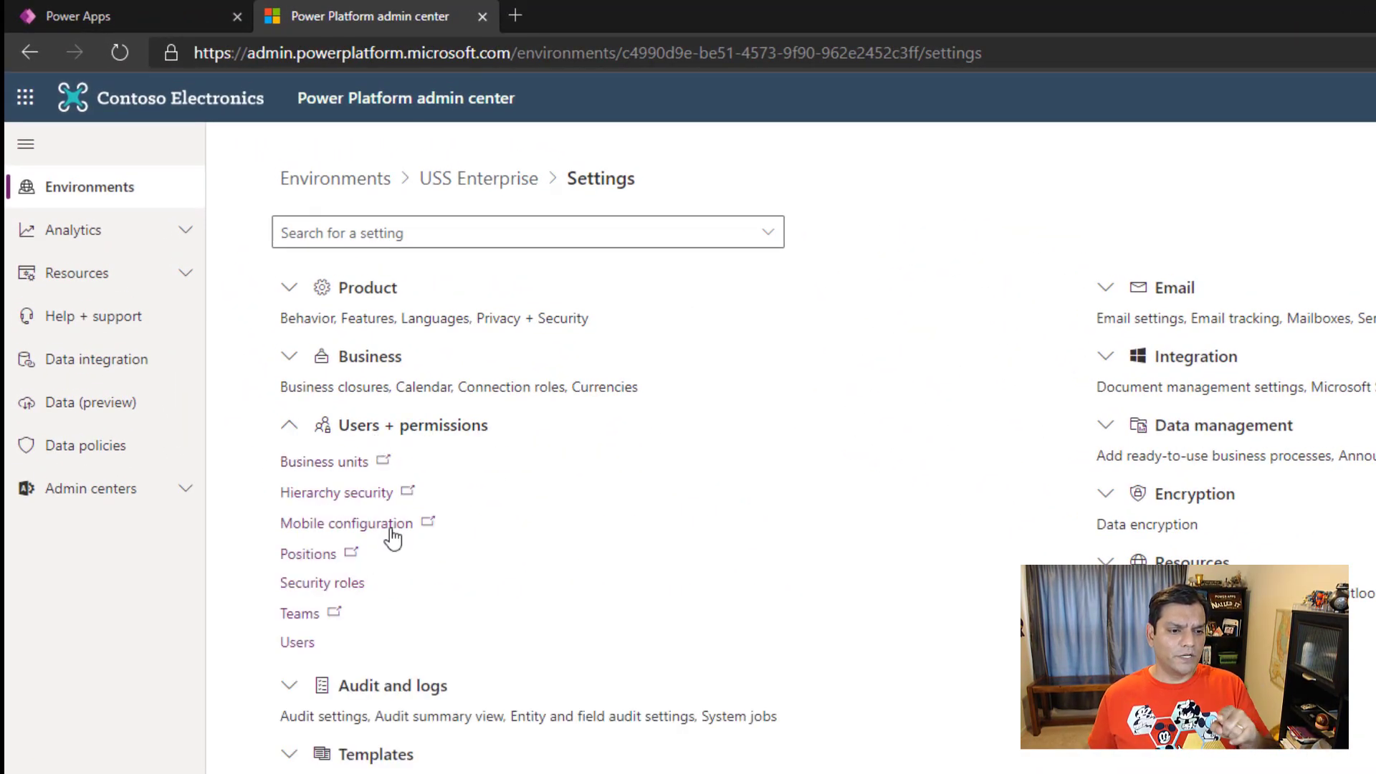
left_click(308, 646)
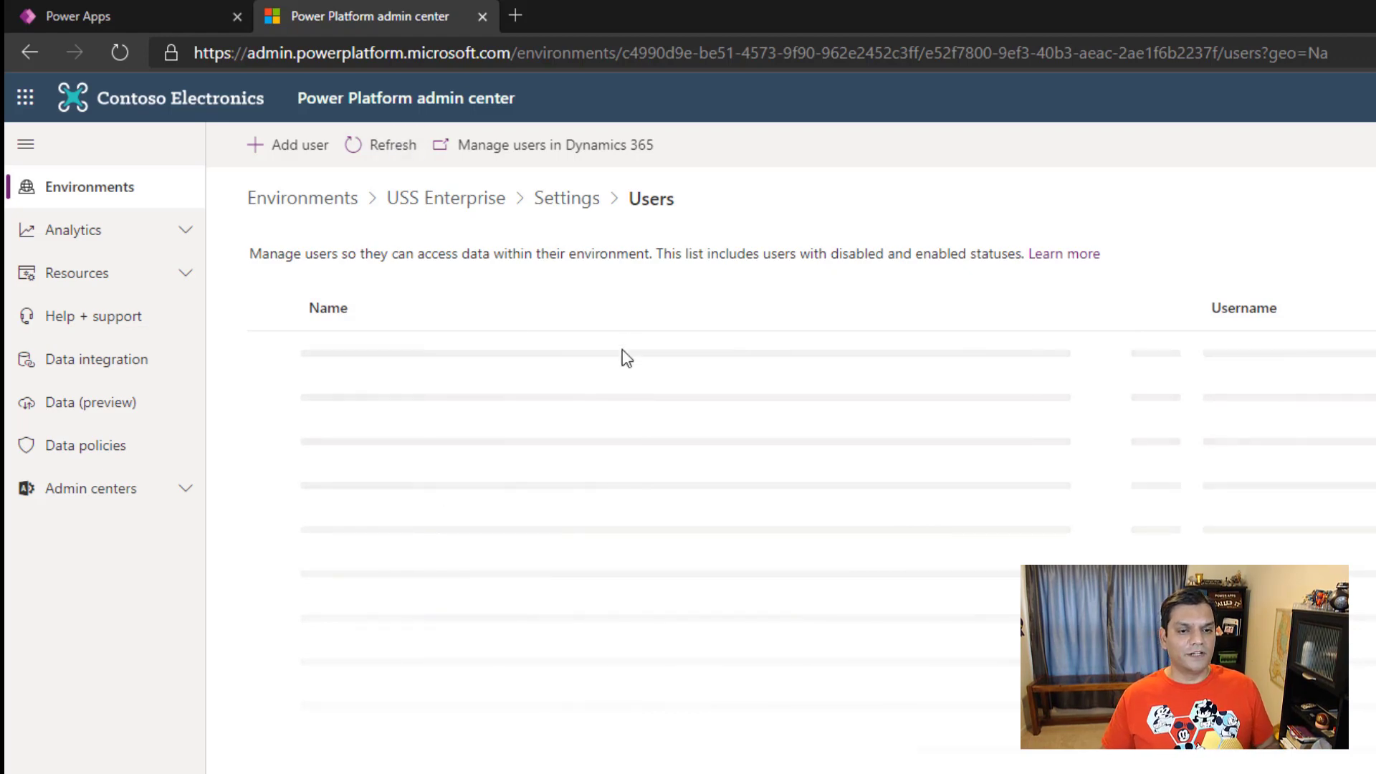
left_click(564, 205)
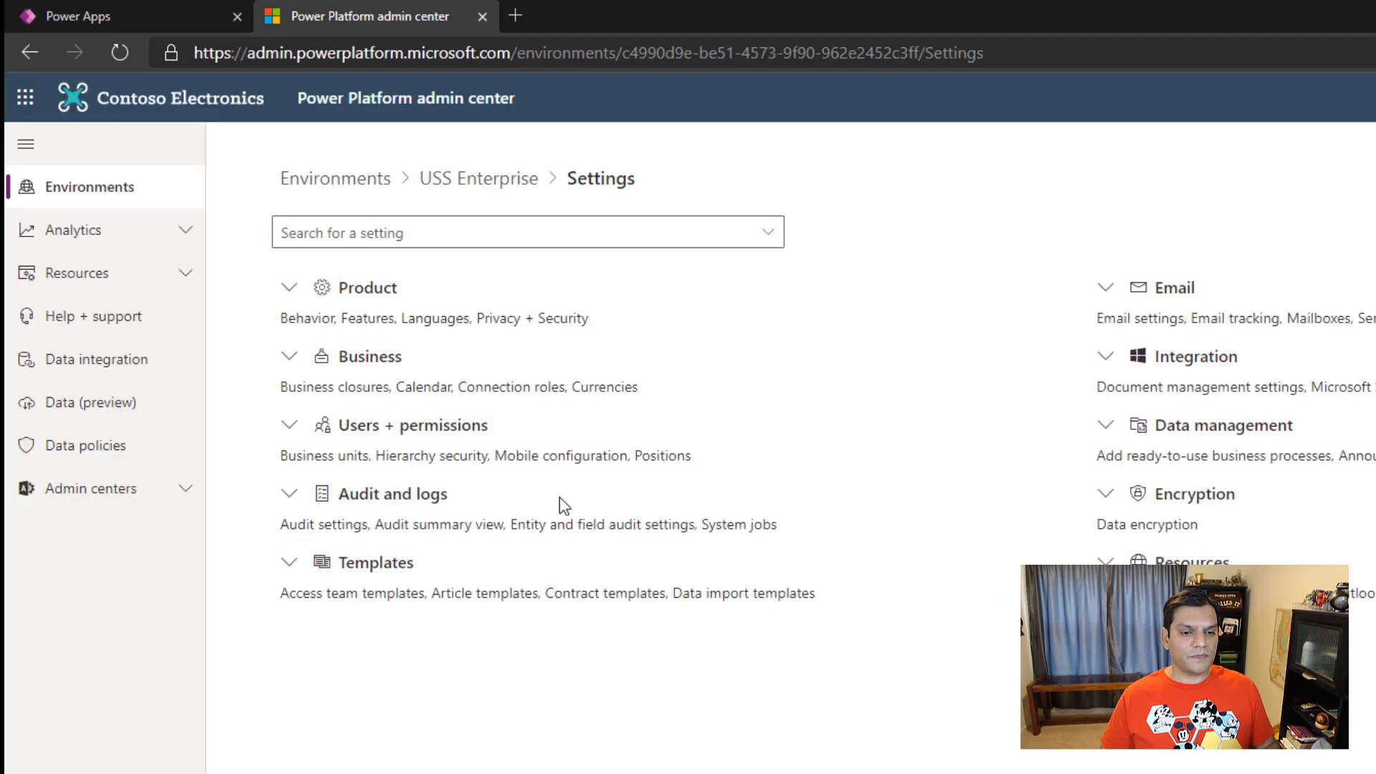
left_click(295, 426)
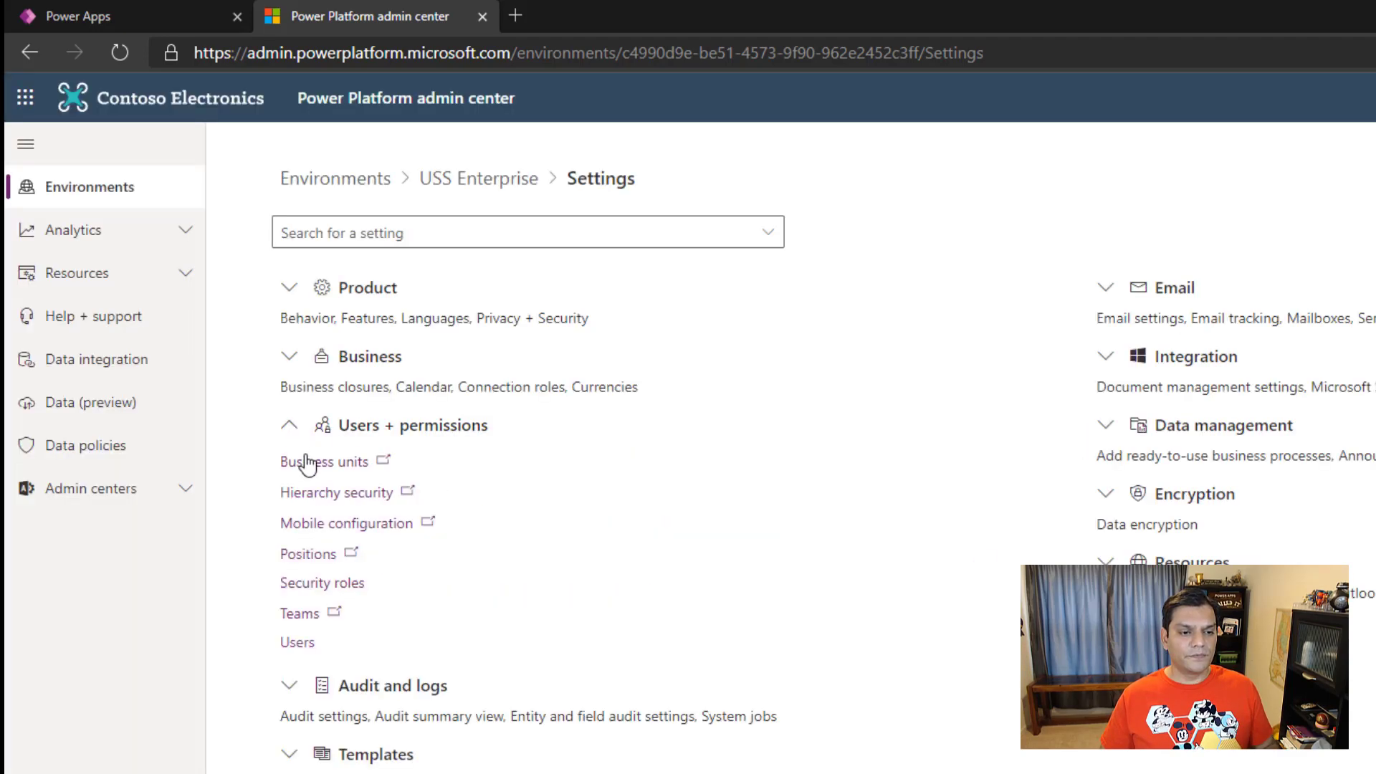
left_click(294, 644)
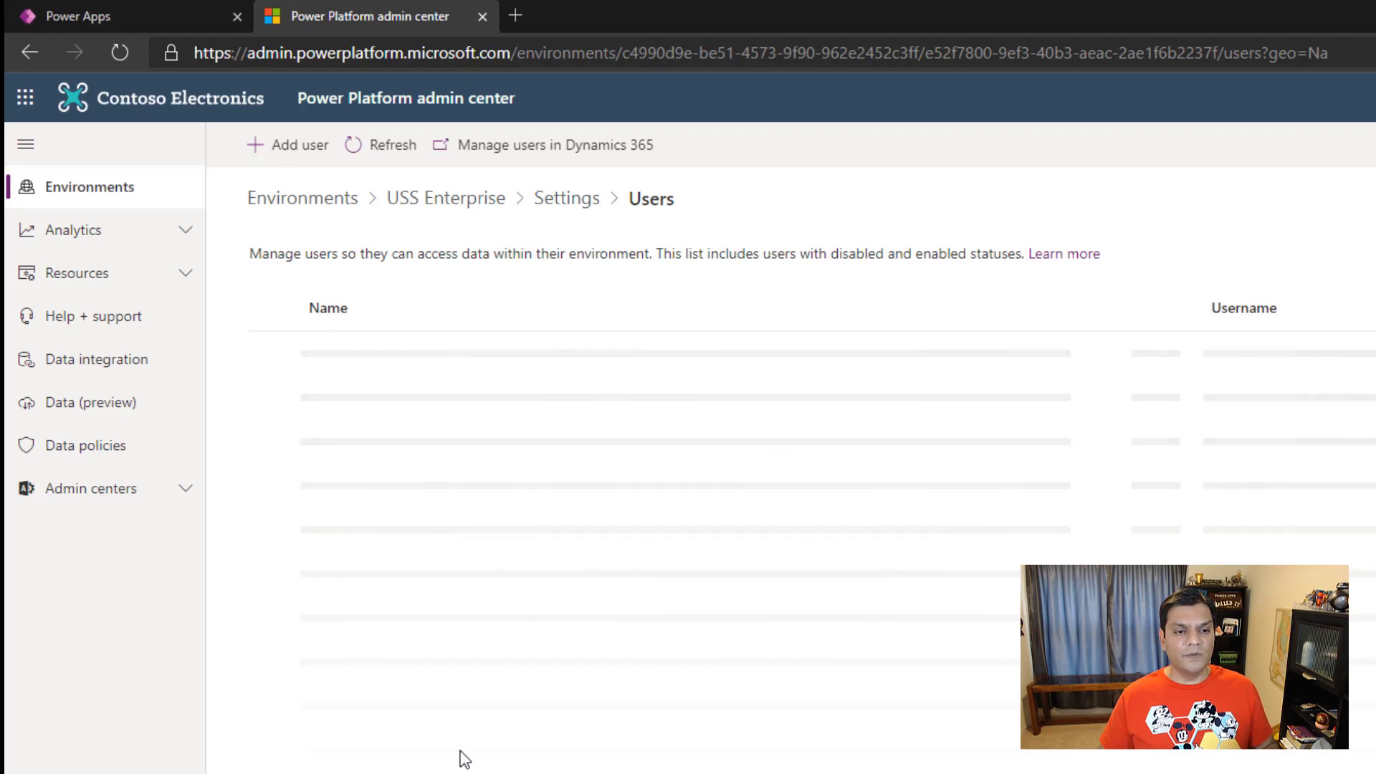
Step: Open the Security roles list from the Users + permissions settings of USS Enterprise
left_click(558, 202)
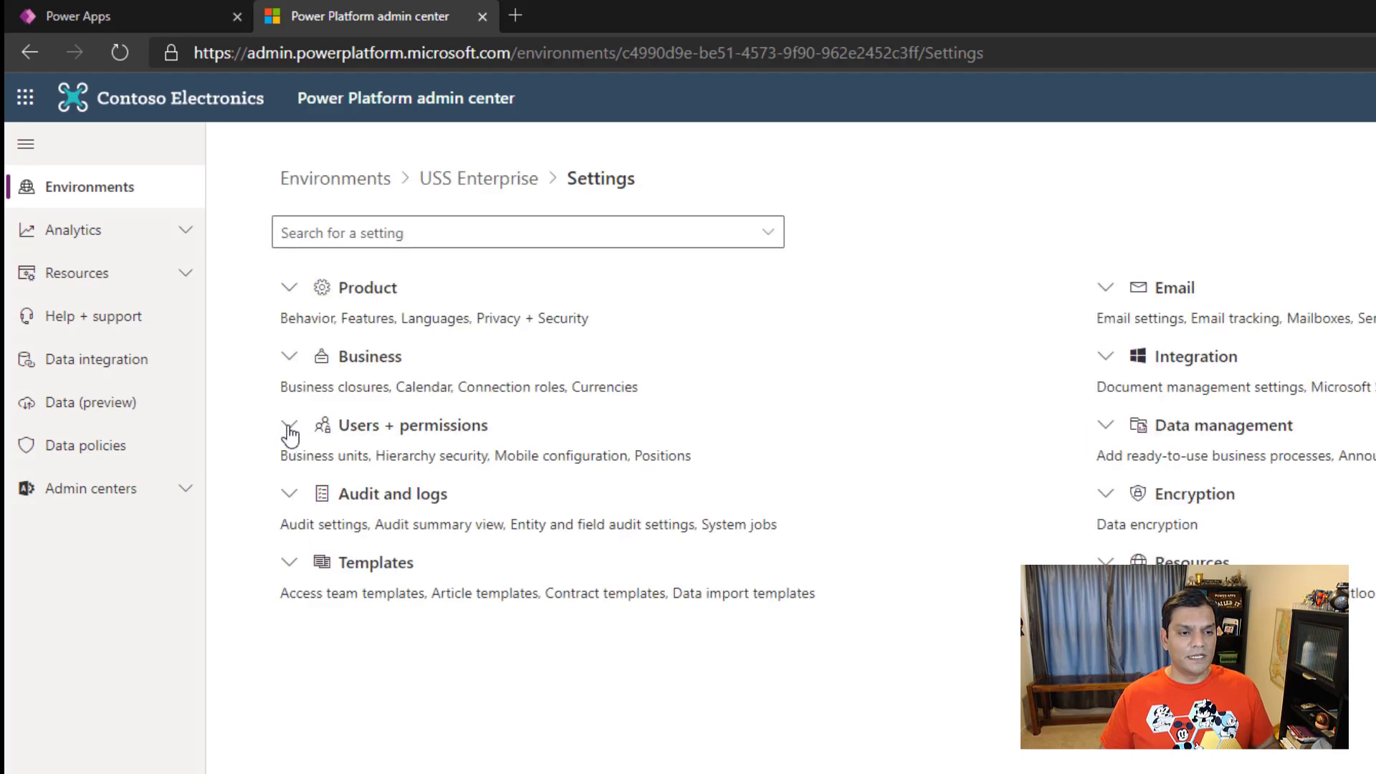
left_click(290, 425)
left_click(316, 584)
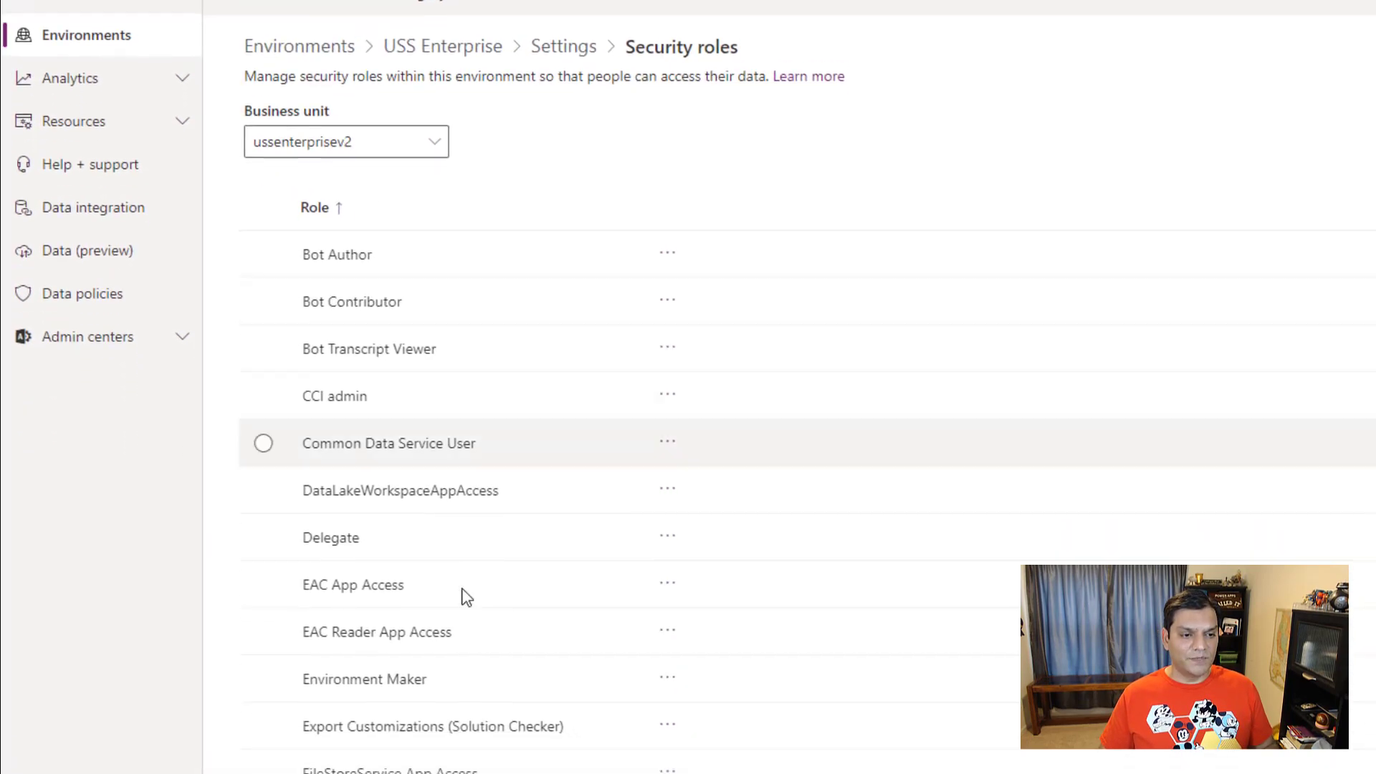
Step: Review the members of the System Administrator and Environment Maker security roles, returning to the roles list after each
scroll(433, 685, "down", 3)
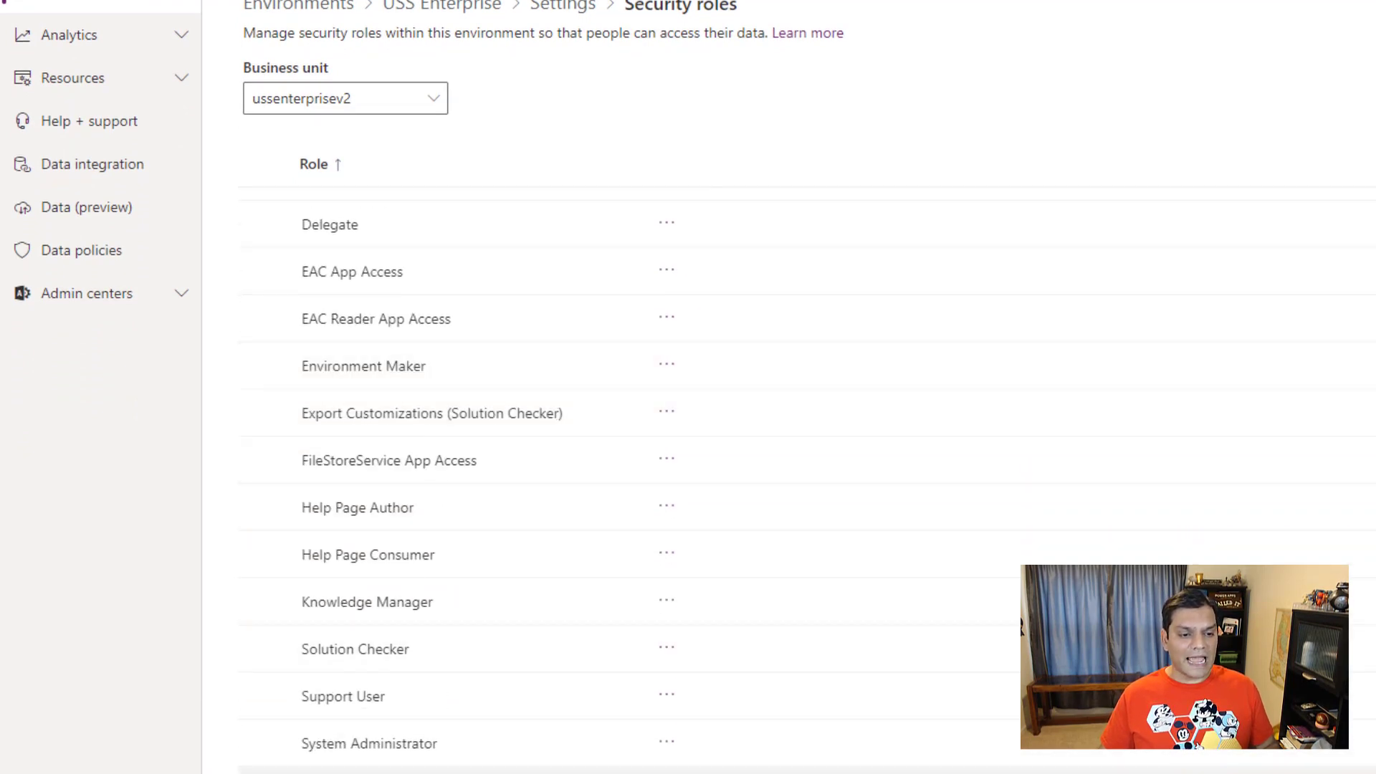
left_click(363, 745)
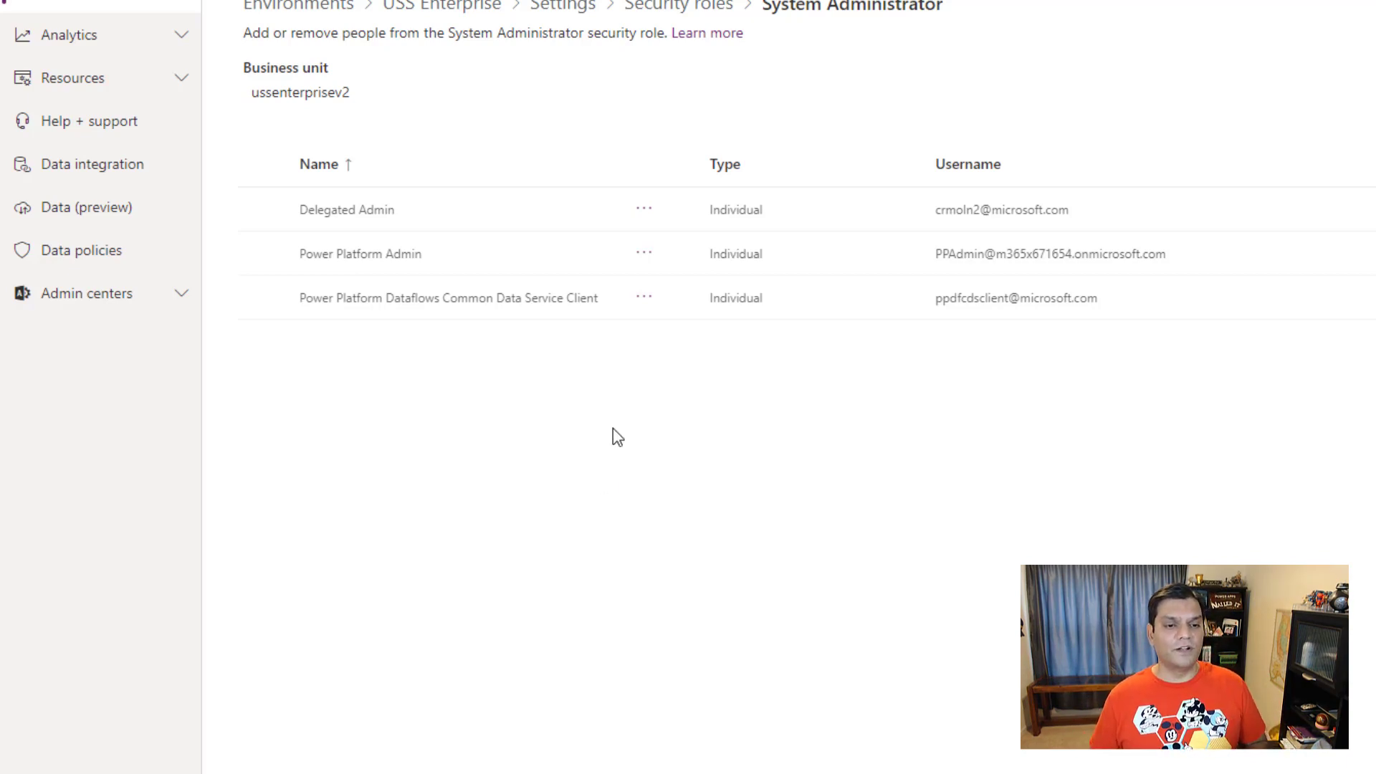
left_click(666, 20)
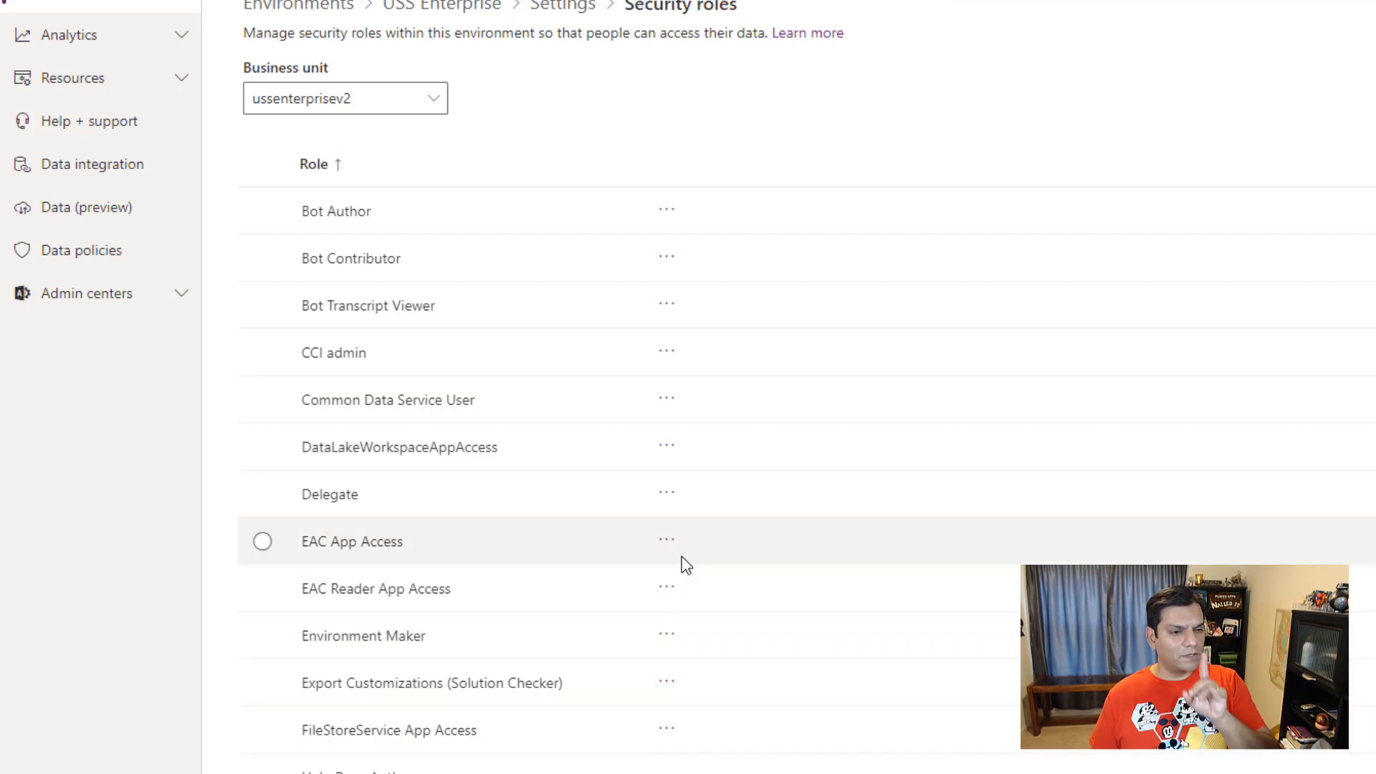
left_click(418, 638)
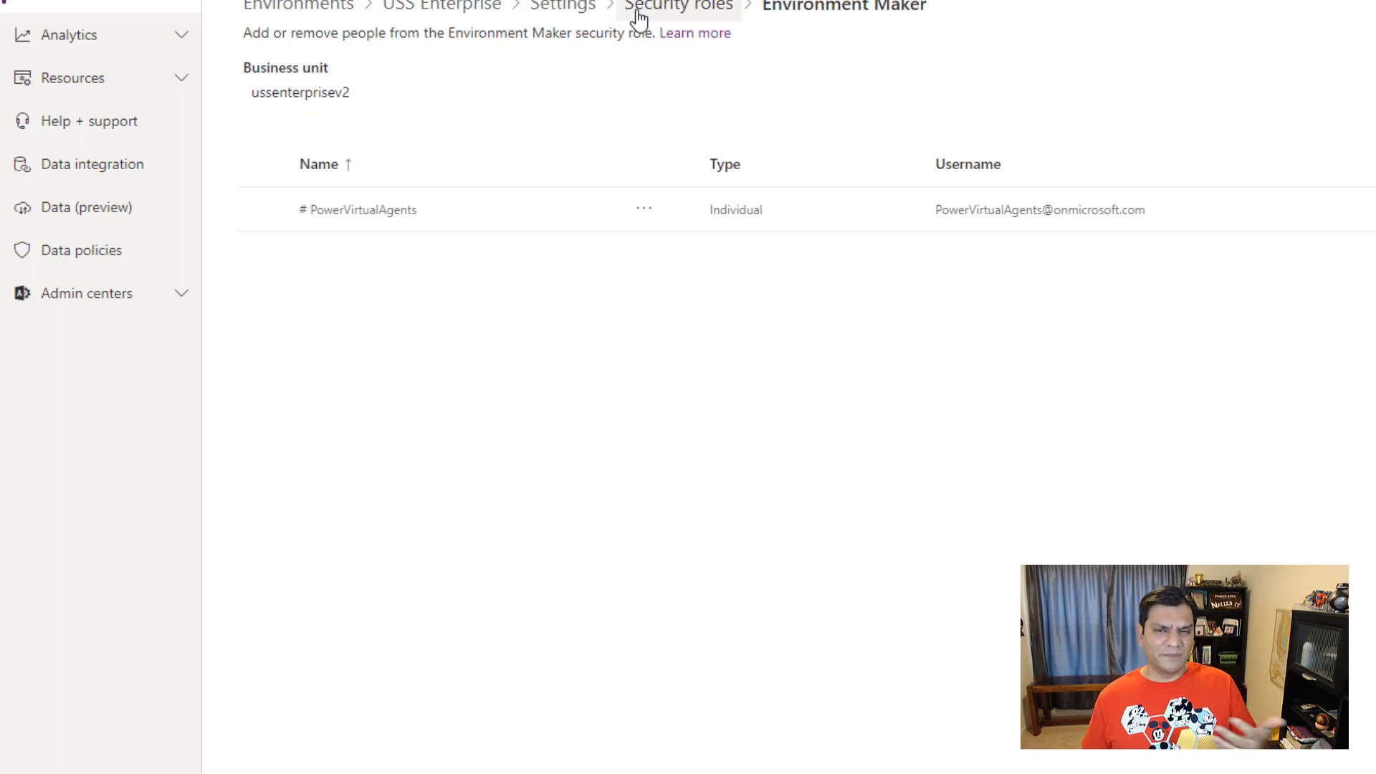
left_click(640, 18)
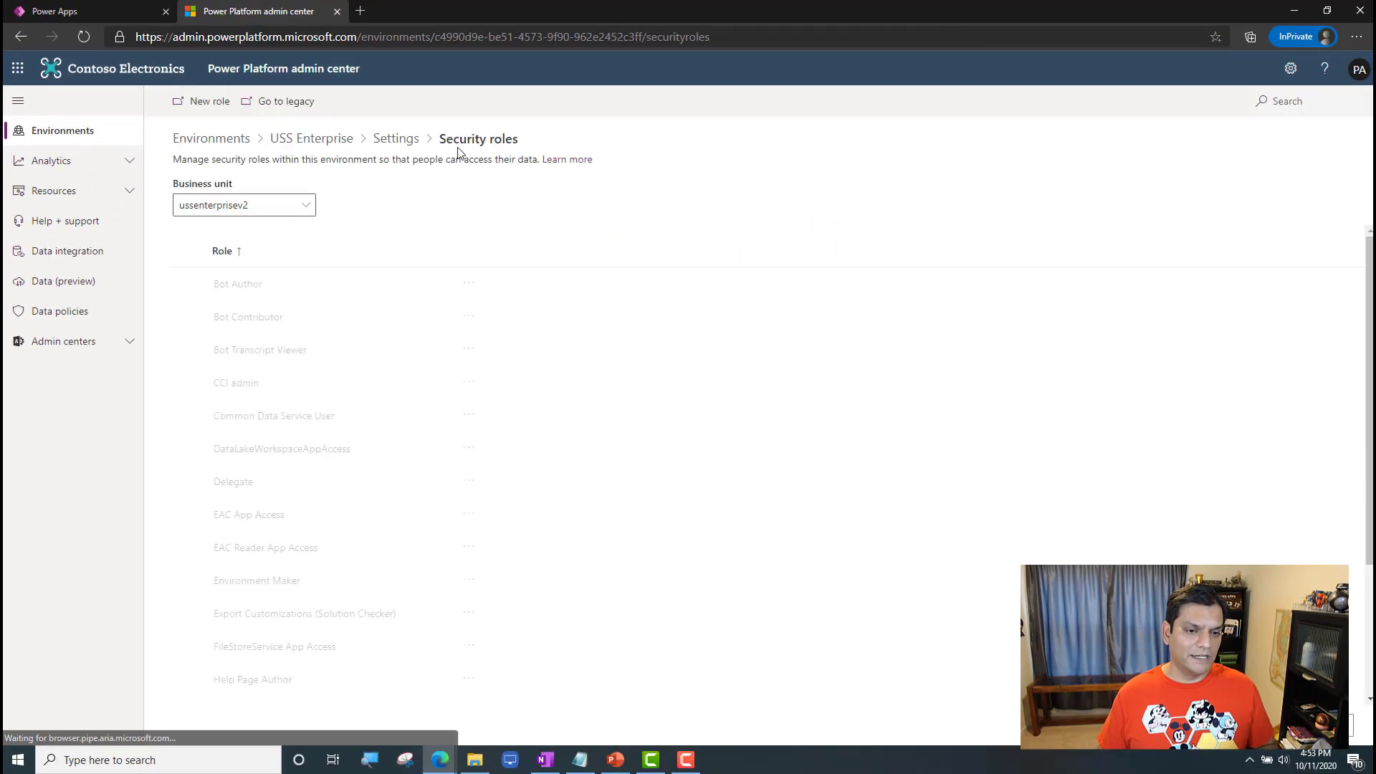
Step: Open the System Administrator role, start adding people, and search for the first member of the environment's security group by first name
scroll(281, 692, "down", 3)
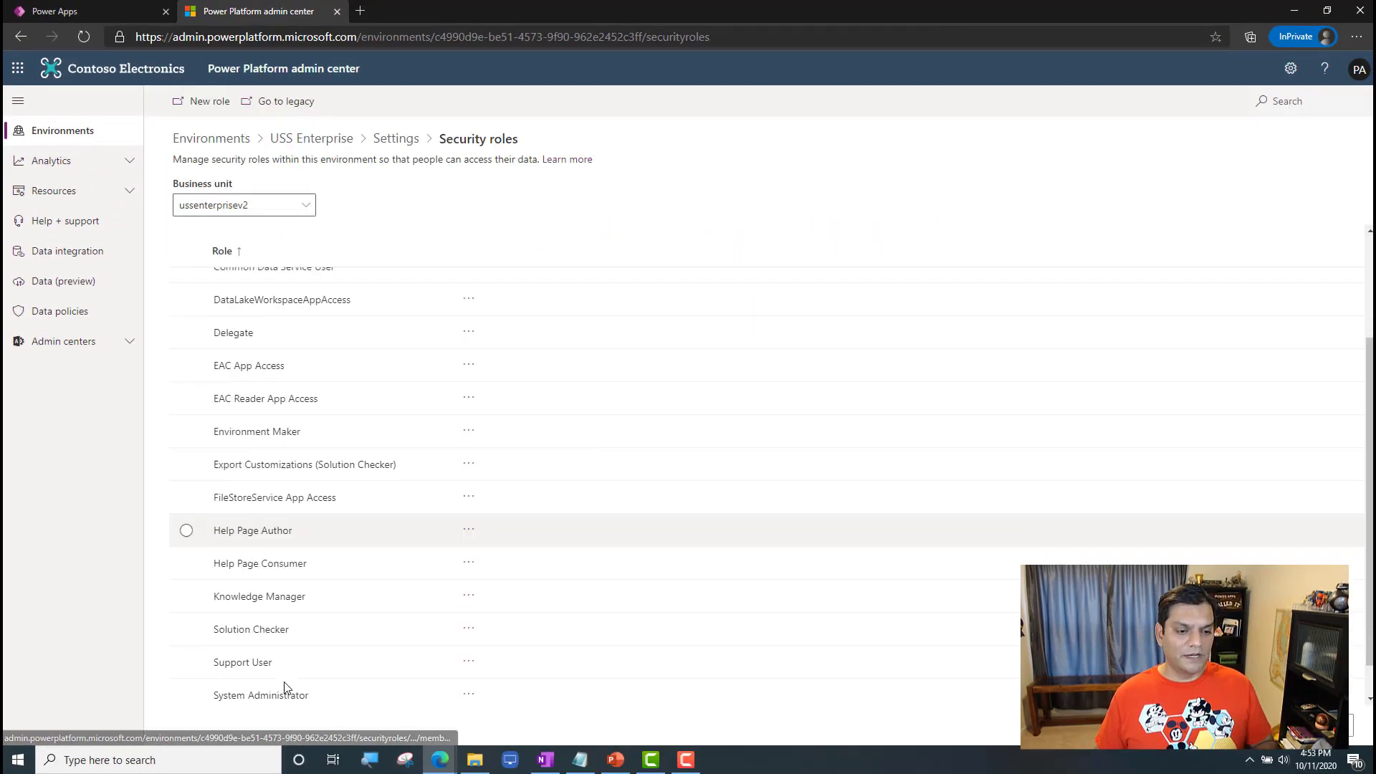
left_click(275, 660)
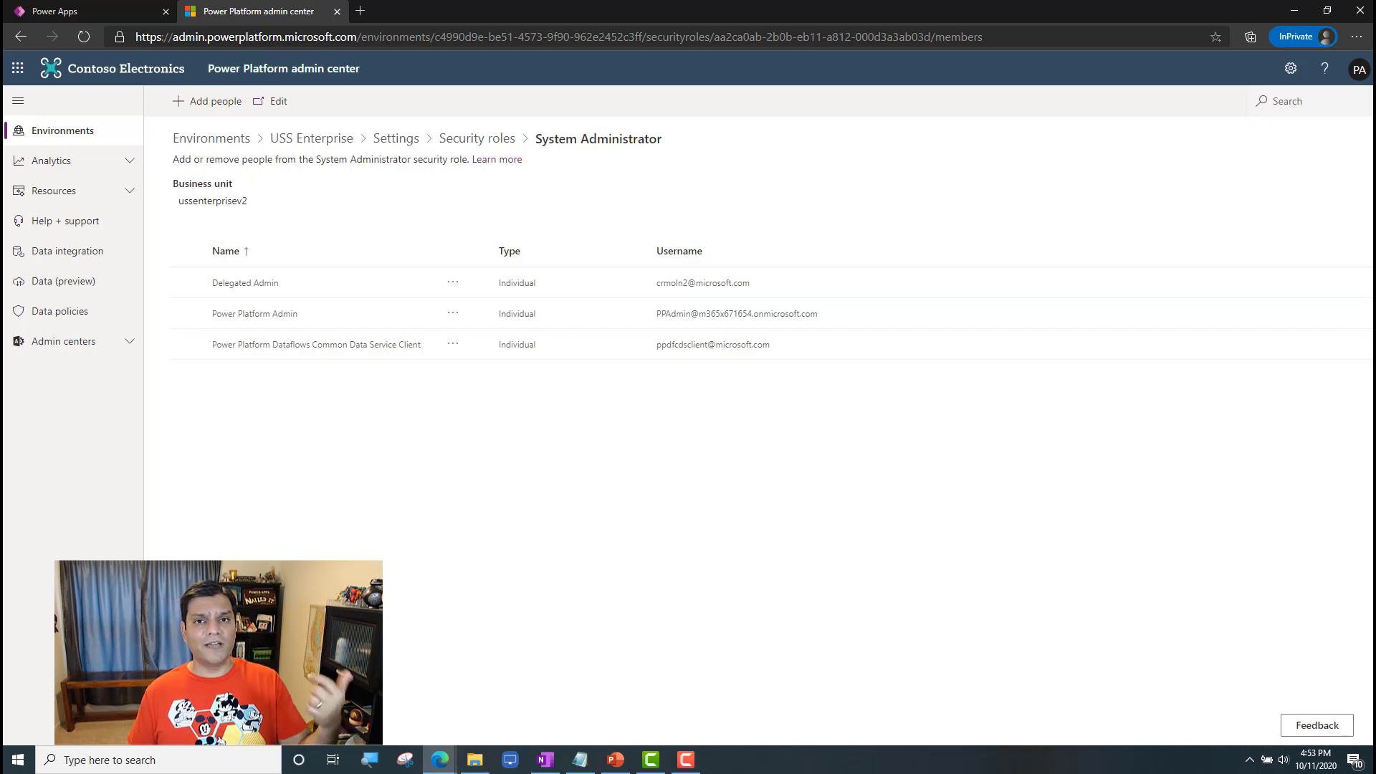
left_click(217, 101)
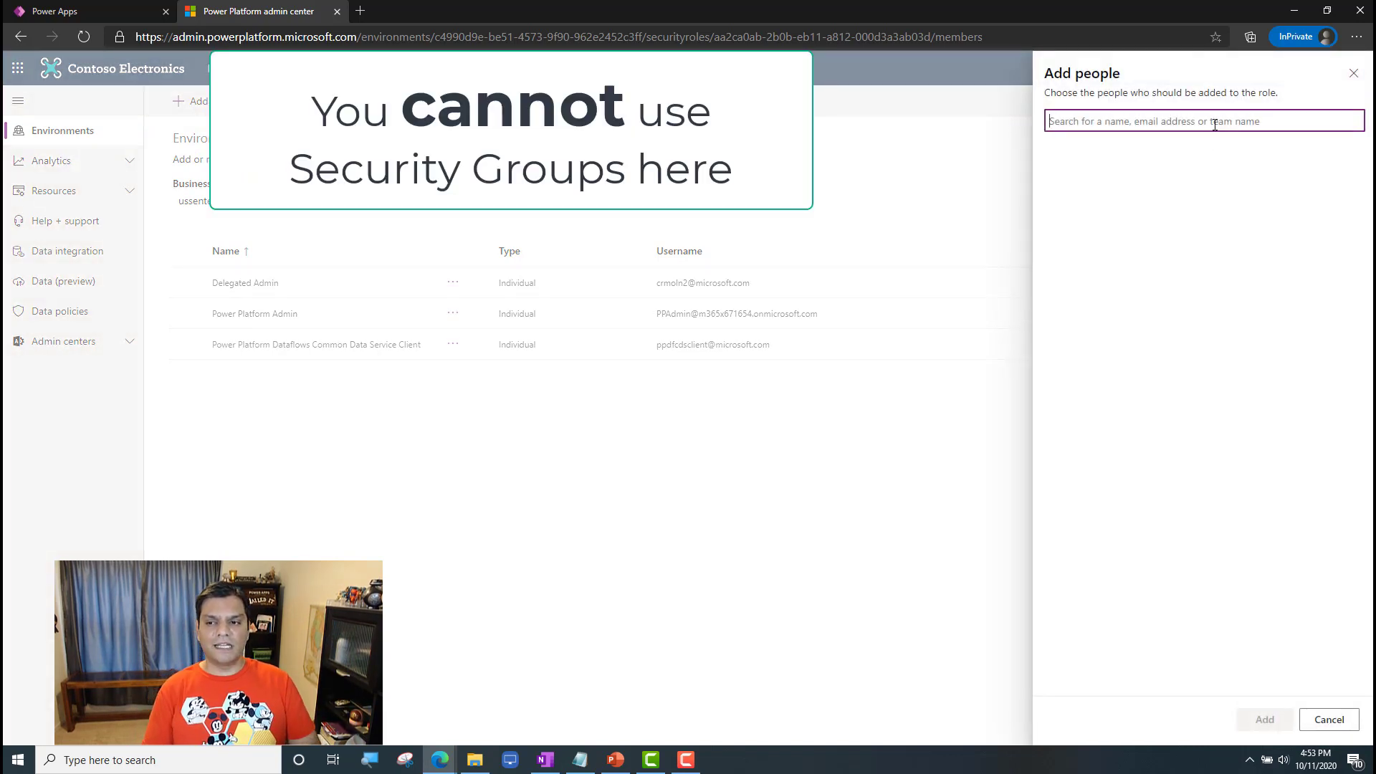
type("James")
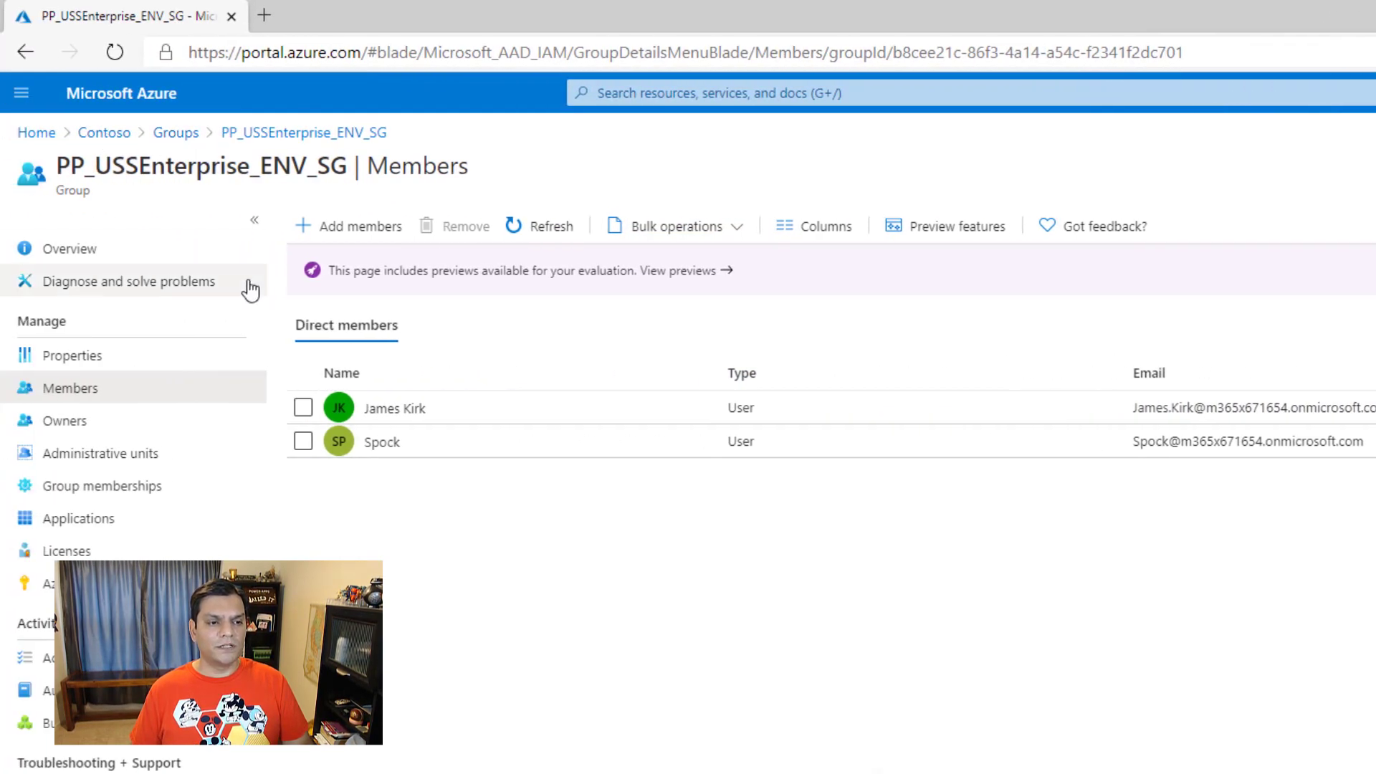
Step: Open the Contoso directory's users in the Azure portal, and search the role's Add people field for a user outside the security group
left_click(104, 132)
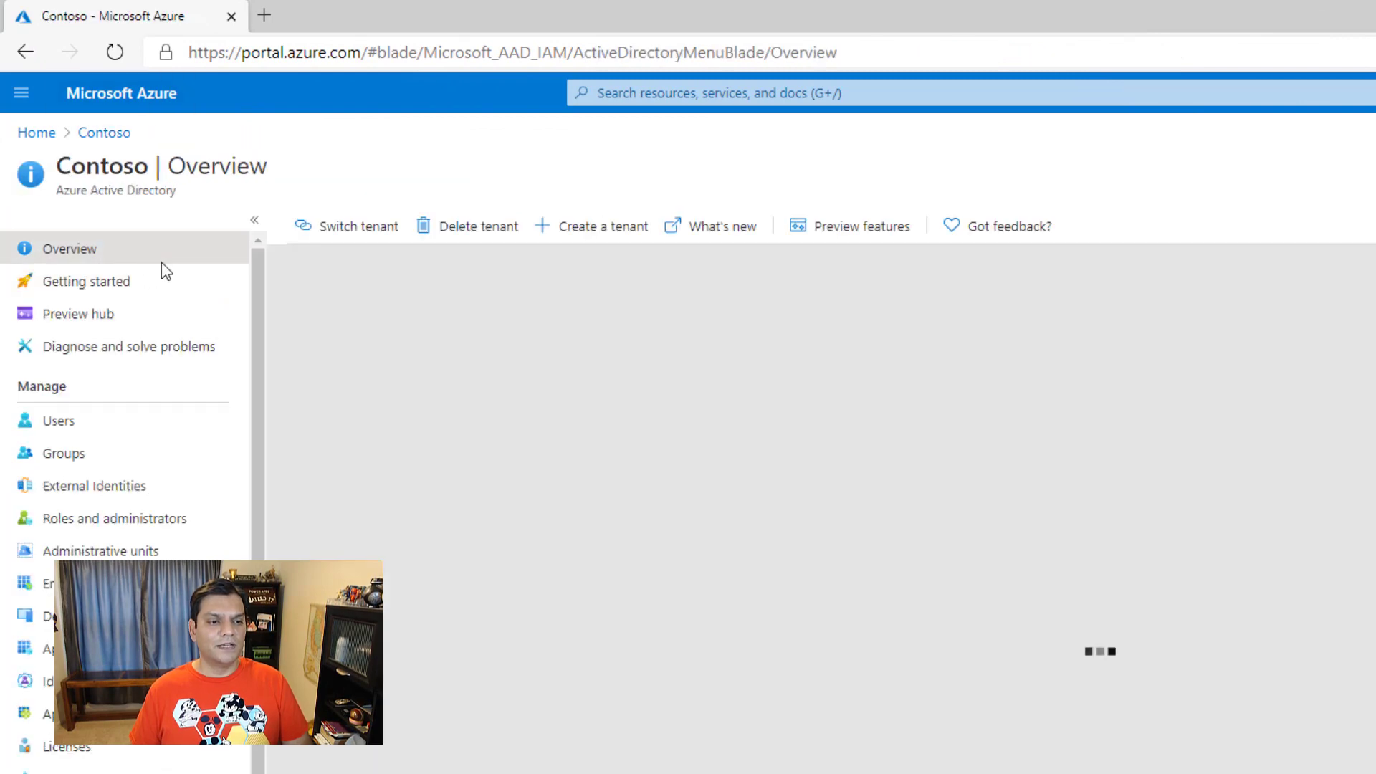
left_click(81, 428)
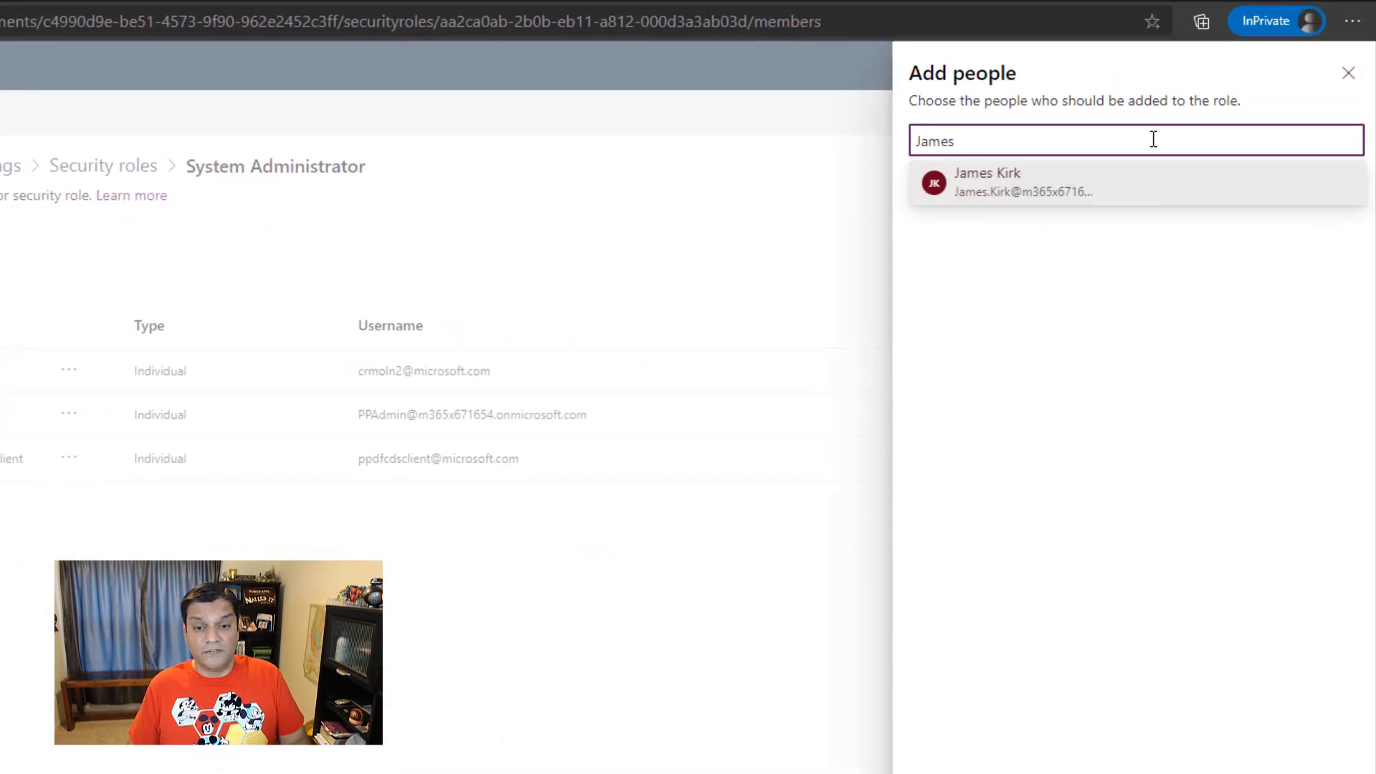
left_click_drag(1152, 139, 677, 157)
type("adele")
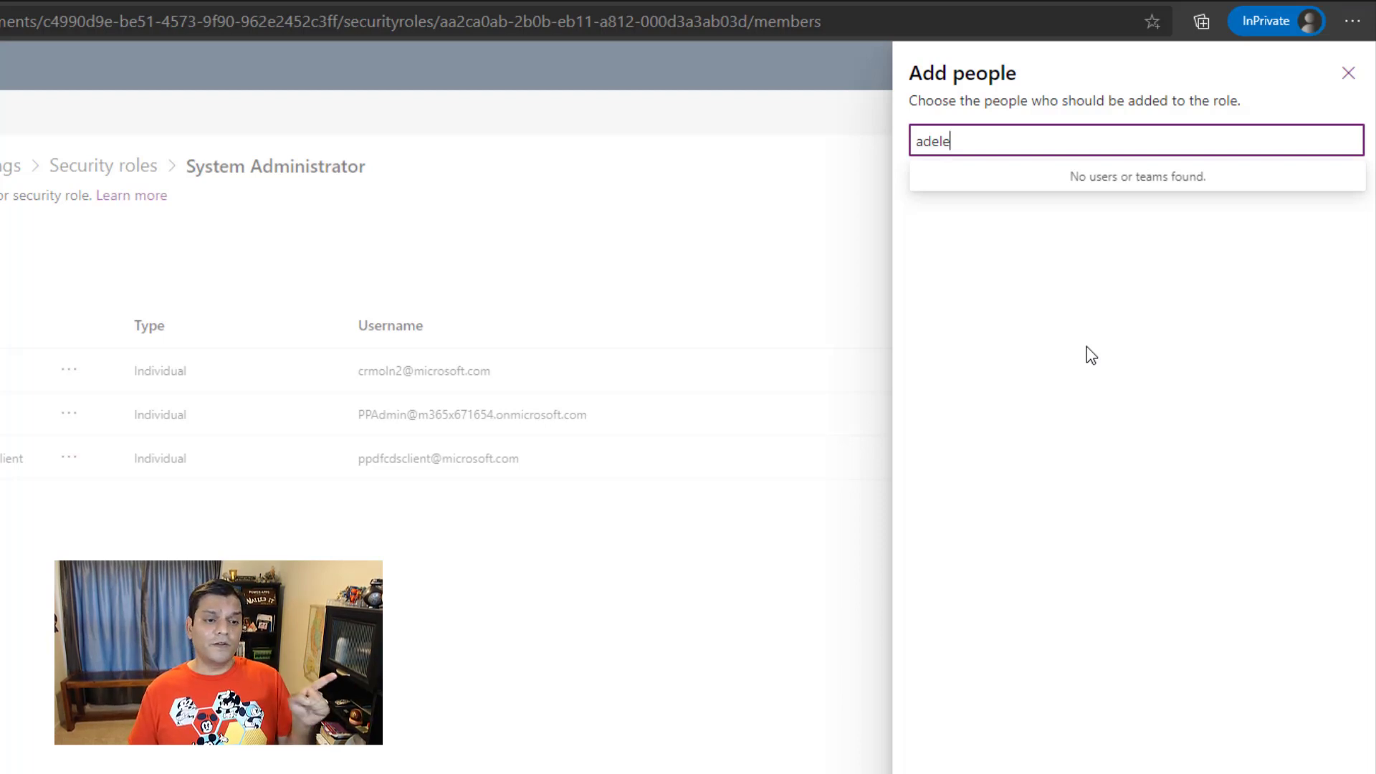
key("BackSpace")
key("BackSpace")
key("BackSpace")
key("BackSpace")
key("BackSpace")
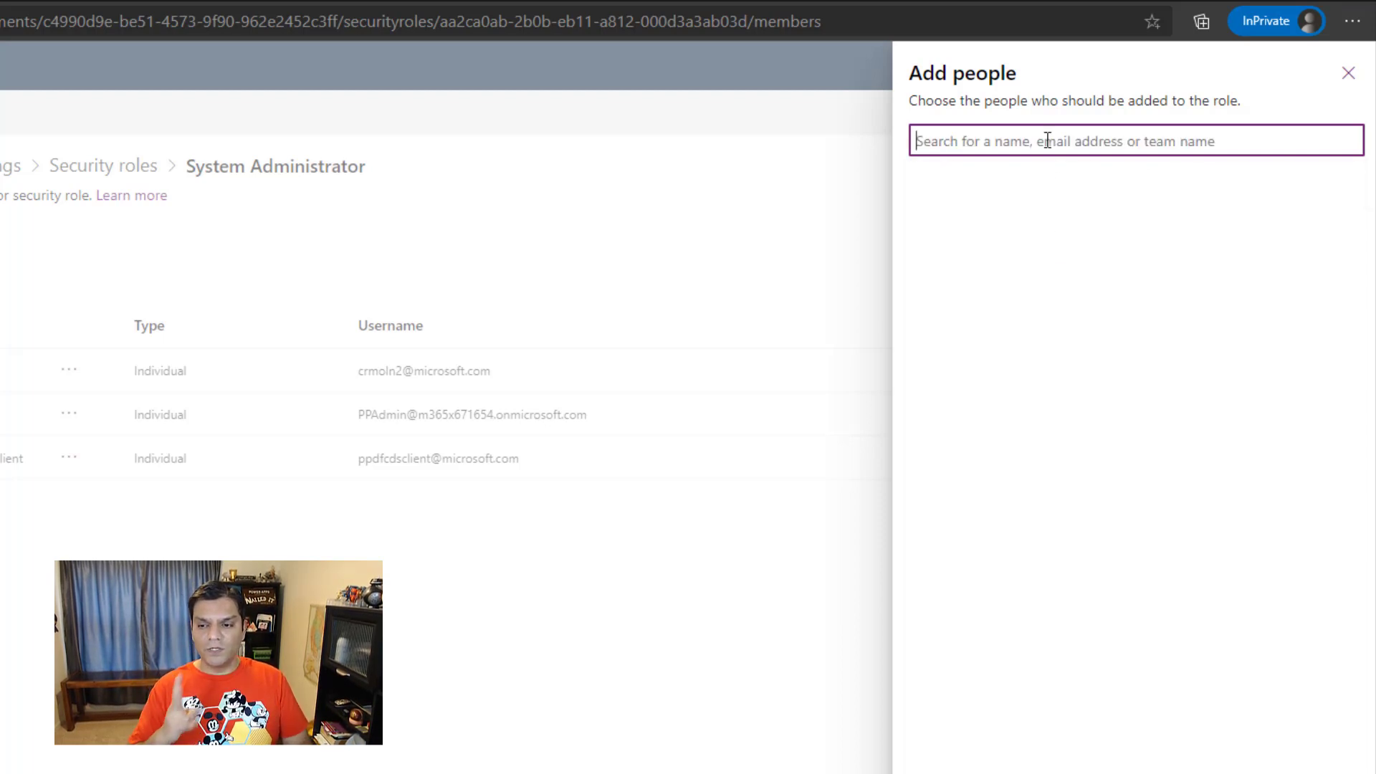
Step: Search Add people for each of the two PP_USSEnterprise_ENV_SG members in turn, clearing the search after each
type("james")
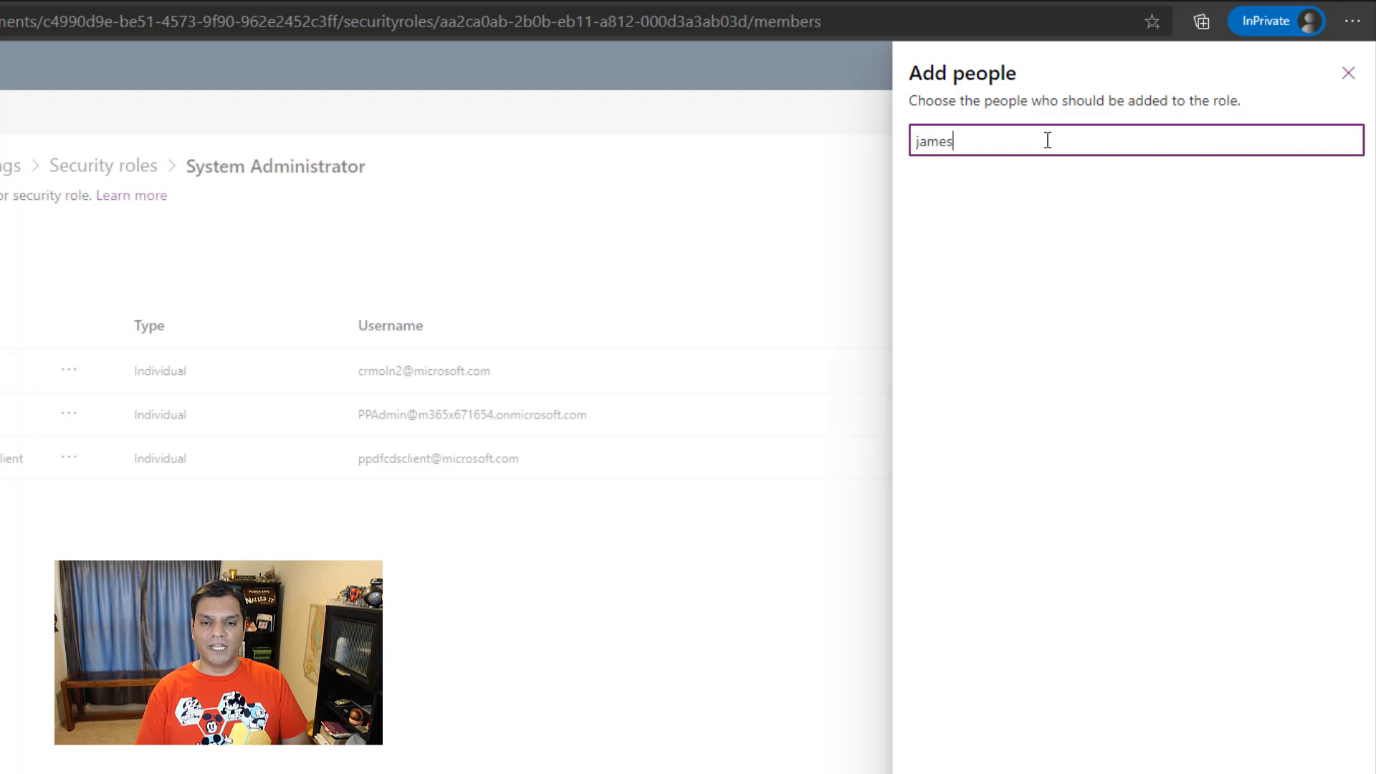
key("BackSpace")
key("BackSpace")
key("BackSpace")
key("BackSpace")
key("BackSpace")
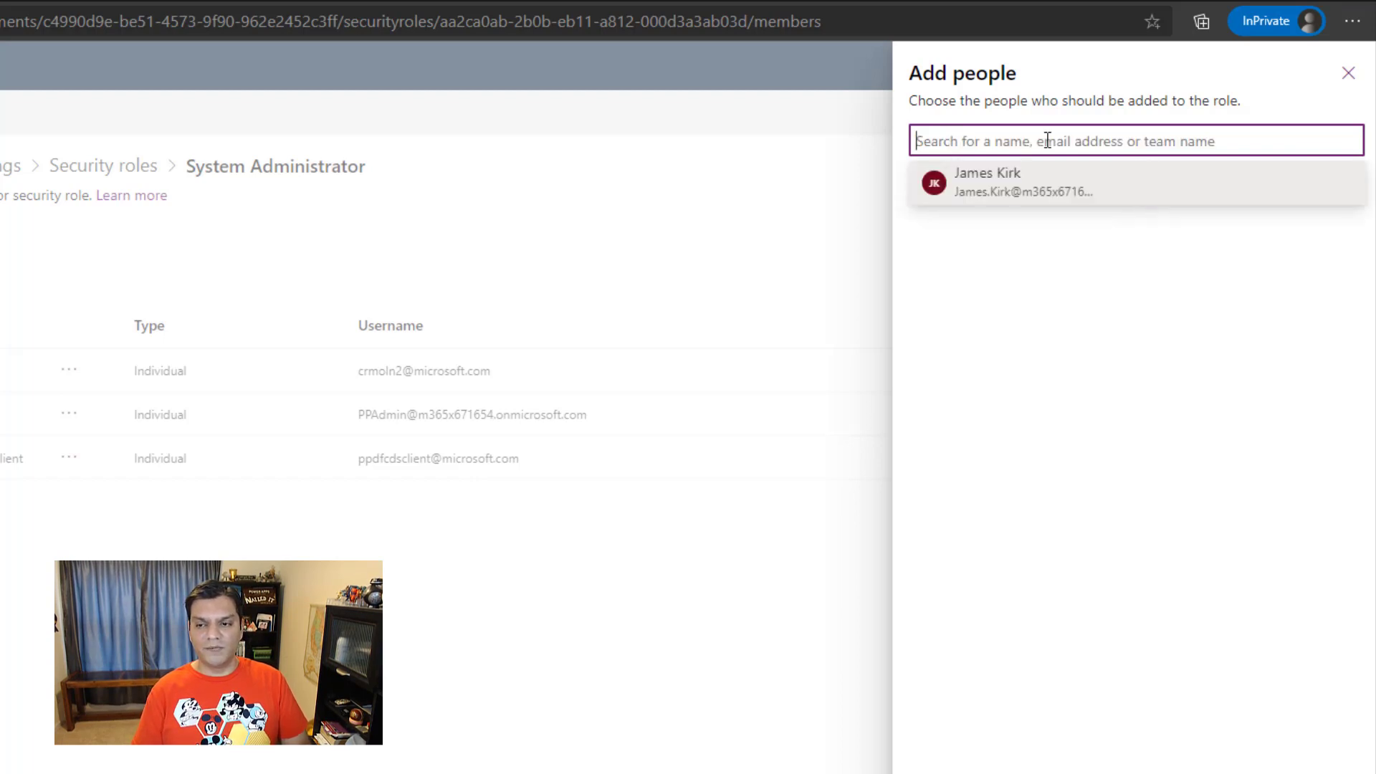
type("spo")
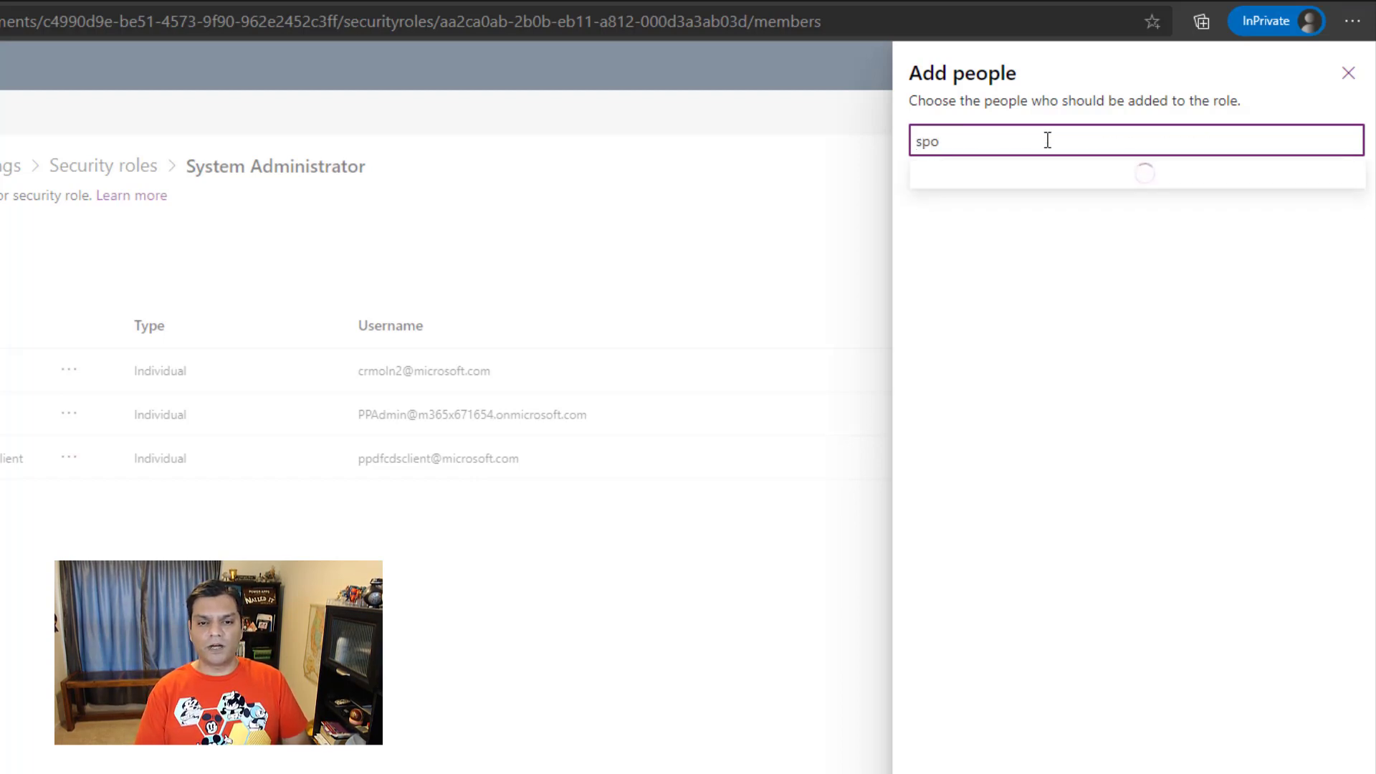
key("BackSpace")
key("BackSpace")
key("BackSpace")
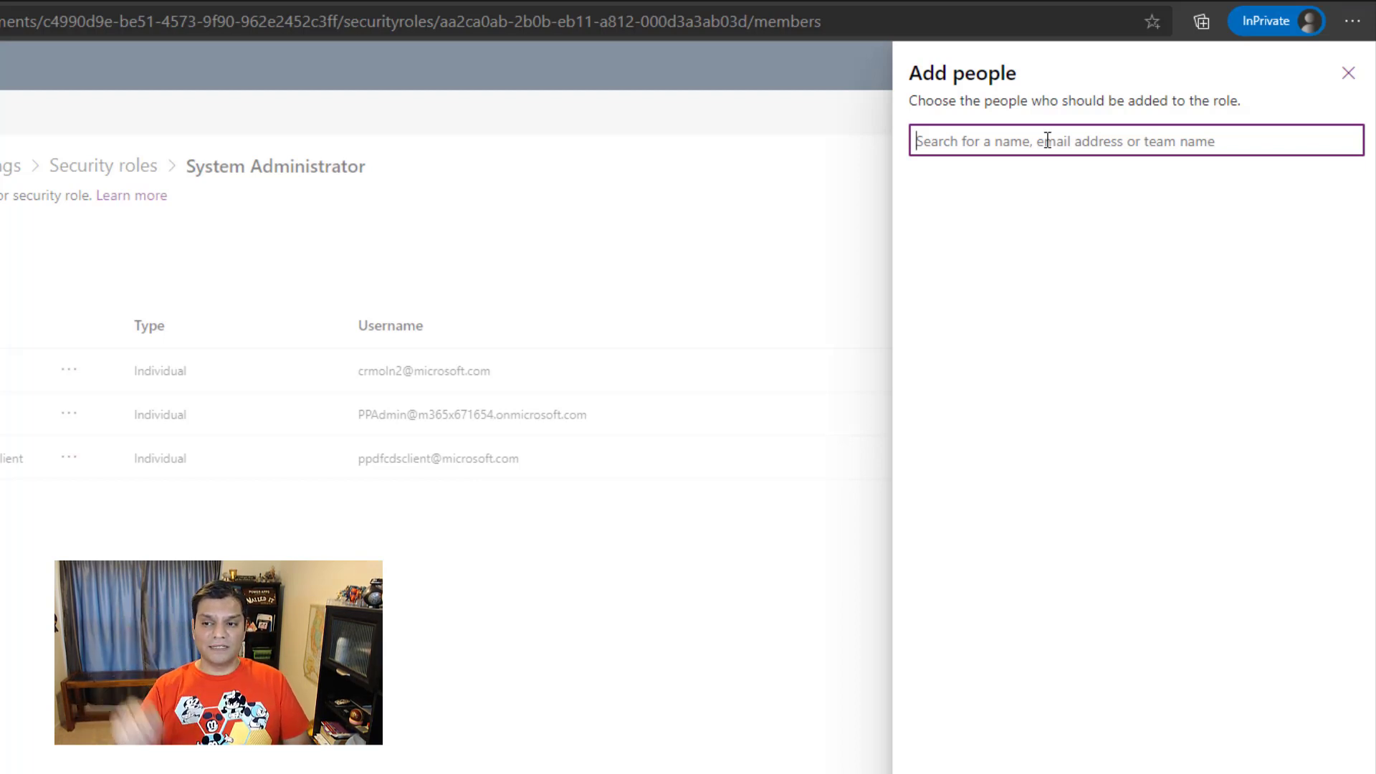
Step: Add the first listed member of PP_USSEnterprise_ENV_SG to the System Administrator role
type("james")
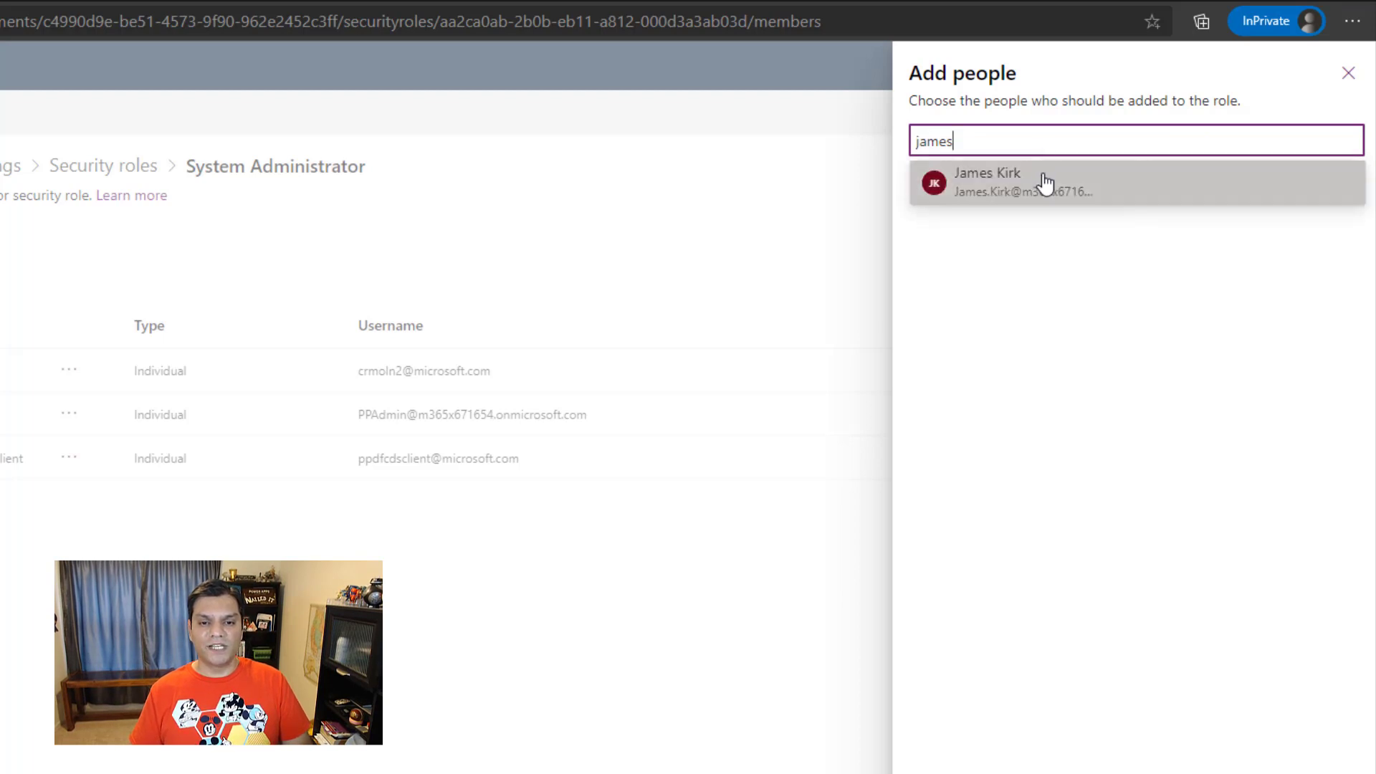
left_click(1044, 181)
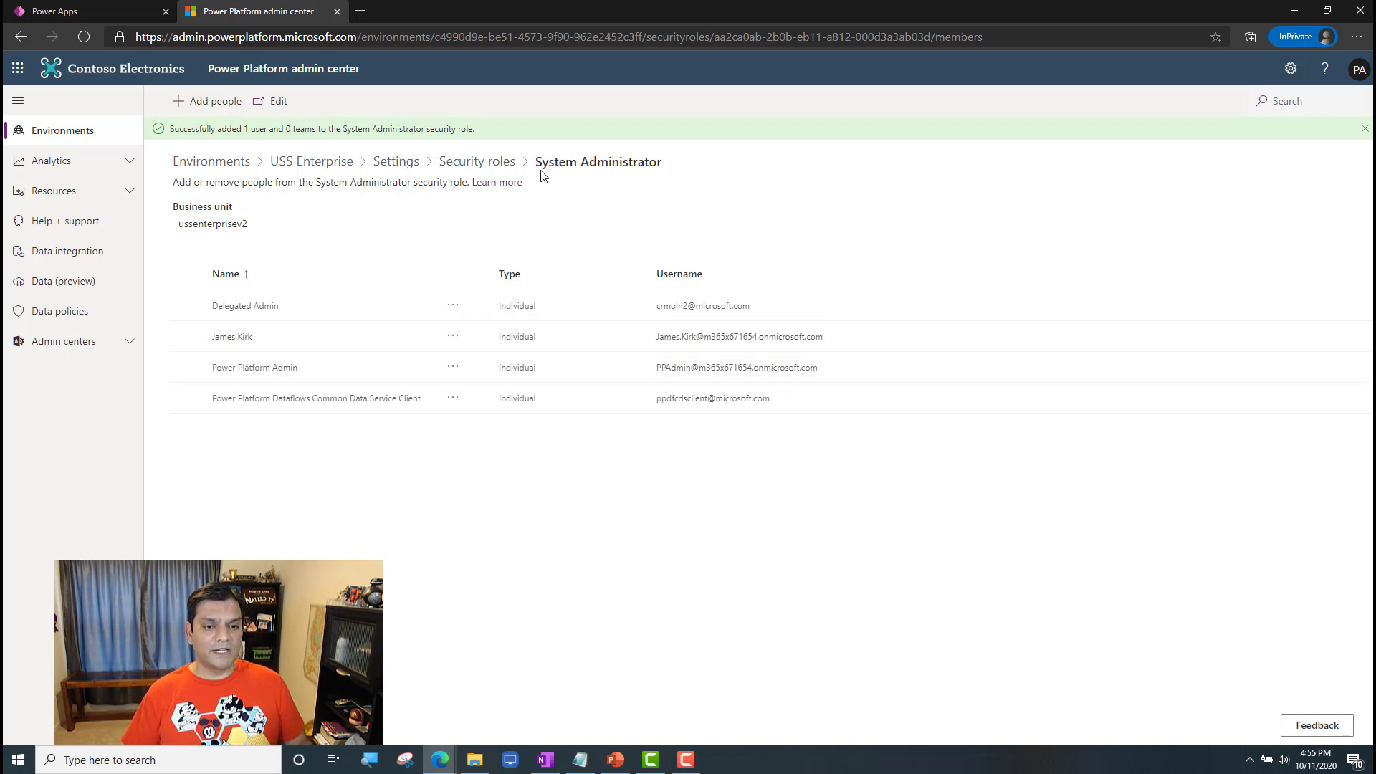
Step: Open the Environment Maker role, start adding people, and search for the second member of the security group
left_click(503, 174)
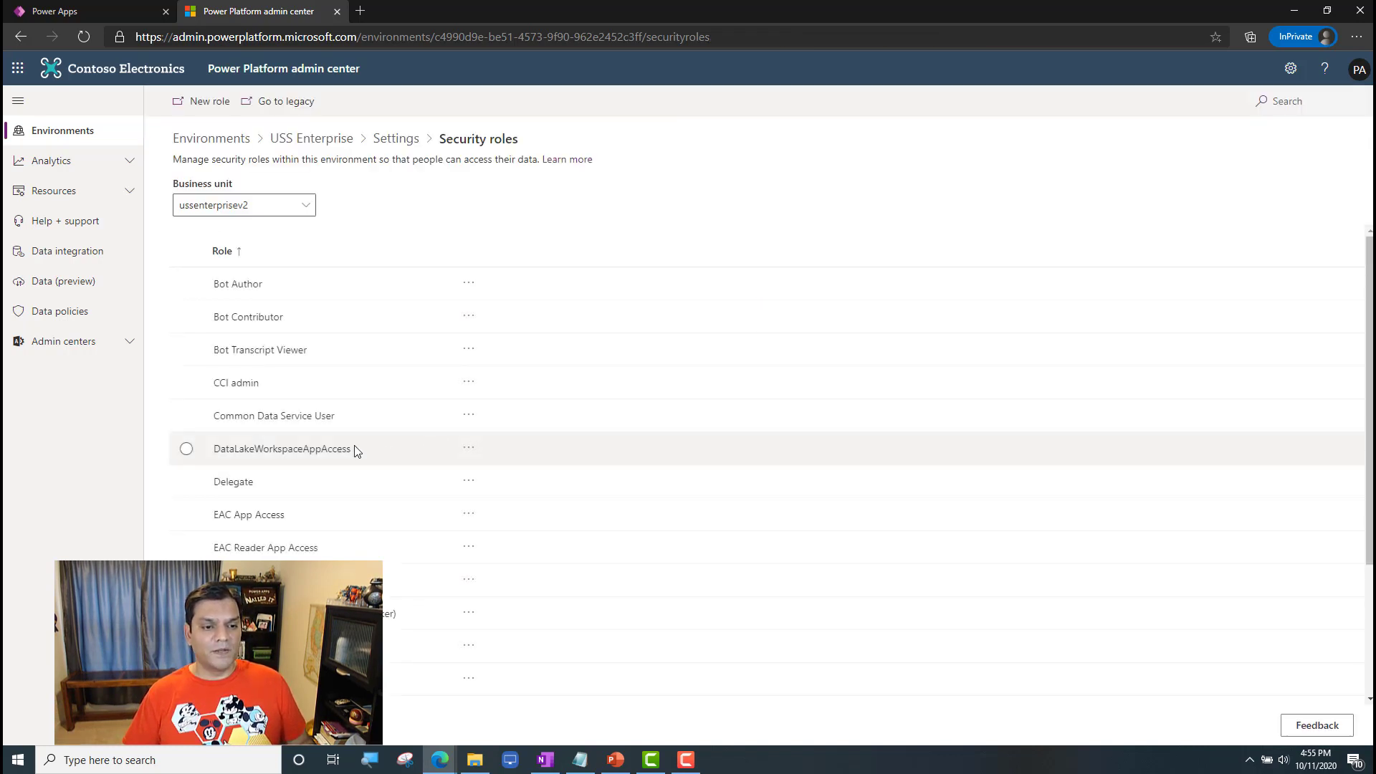
left_click(301, 579)
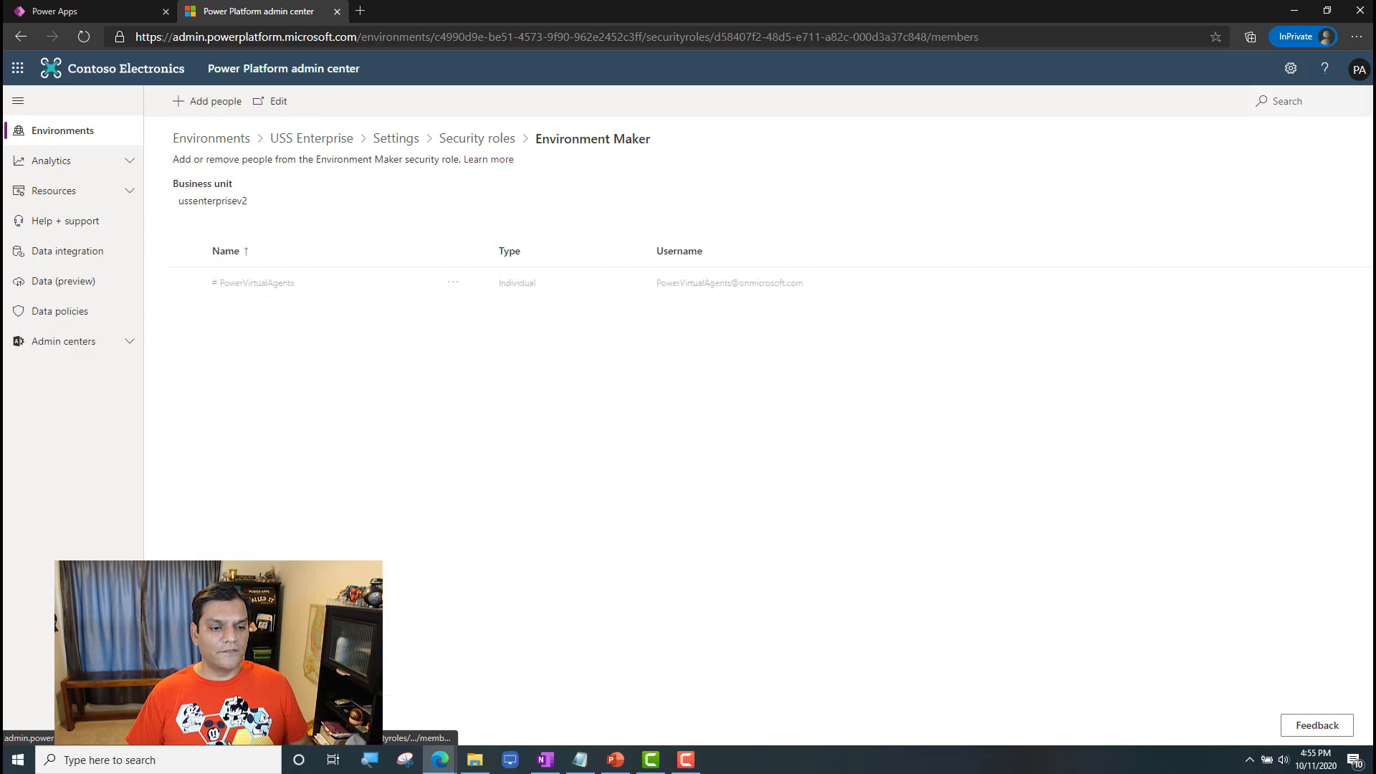
left_click(219, 104)
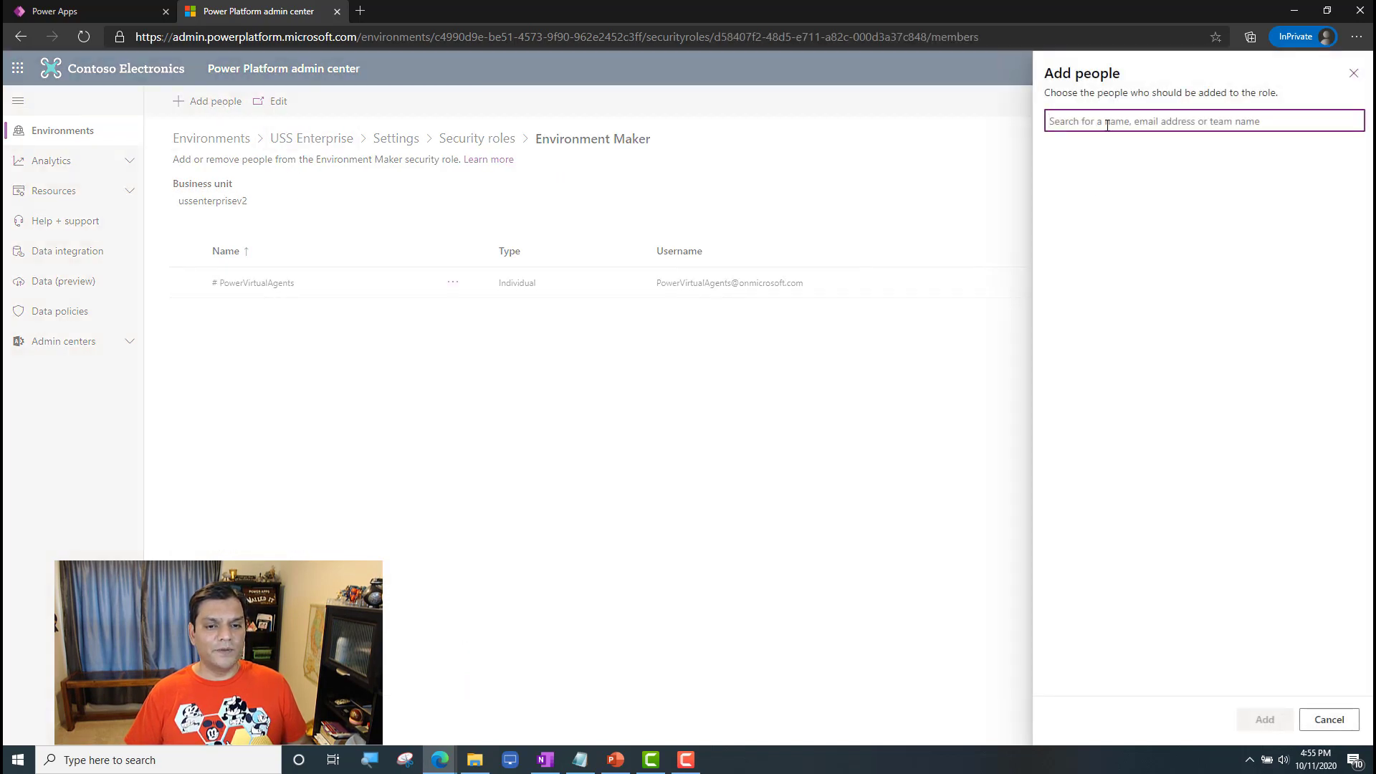
type("sp")
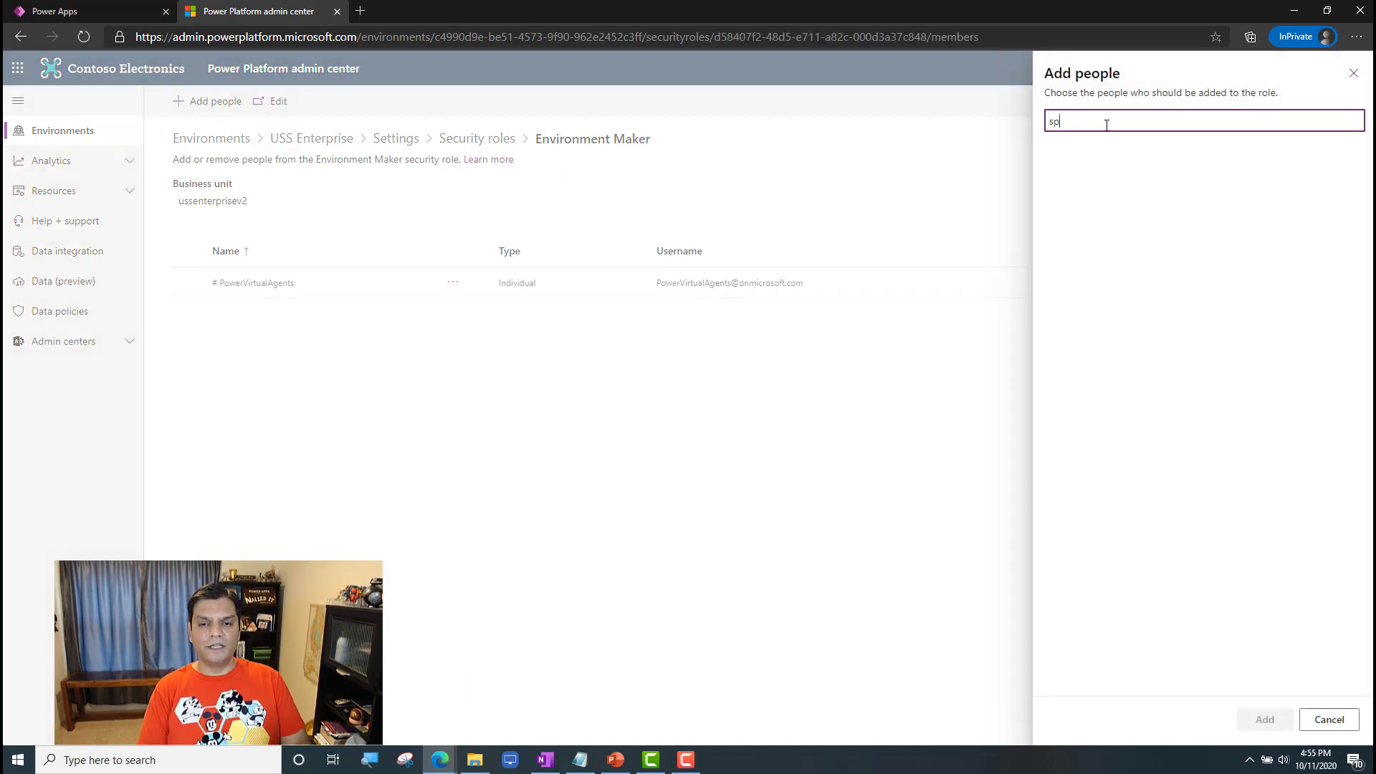
type("ock")
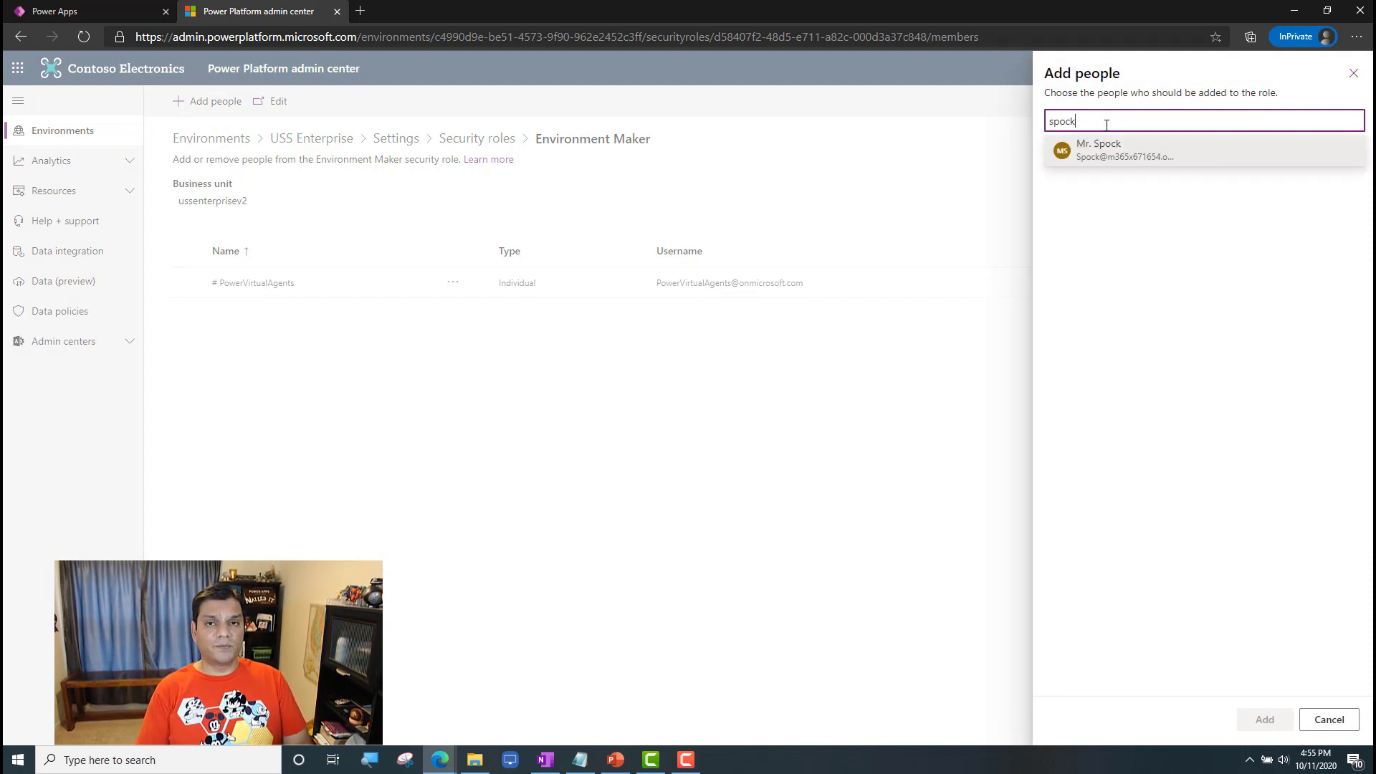
Step: Replace the Environment Maker people search with the first name of a user outside the security group, and clear it
key("BackSpace")
key("BackSpace")
key("BackSpace")
type("ade")
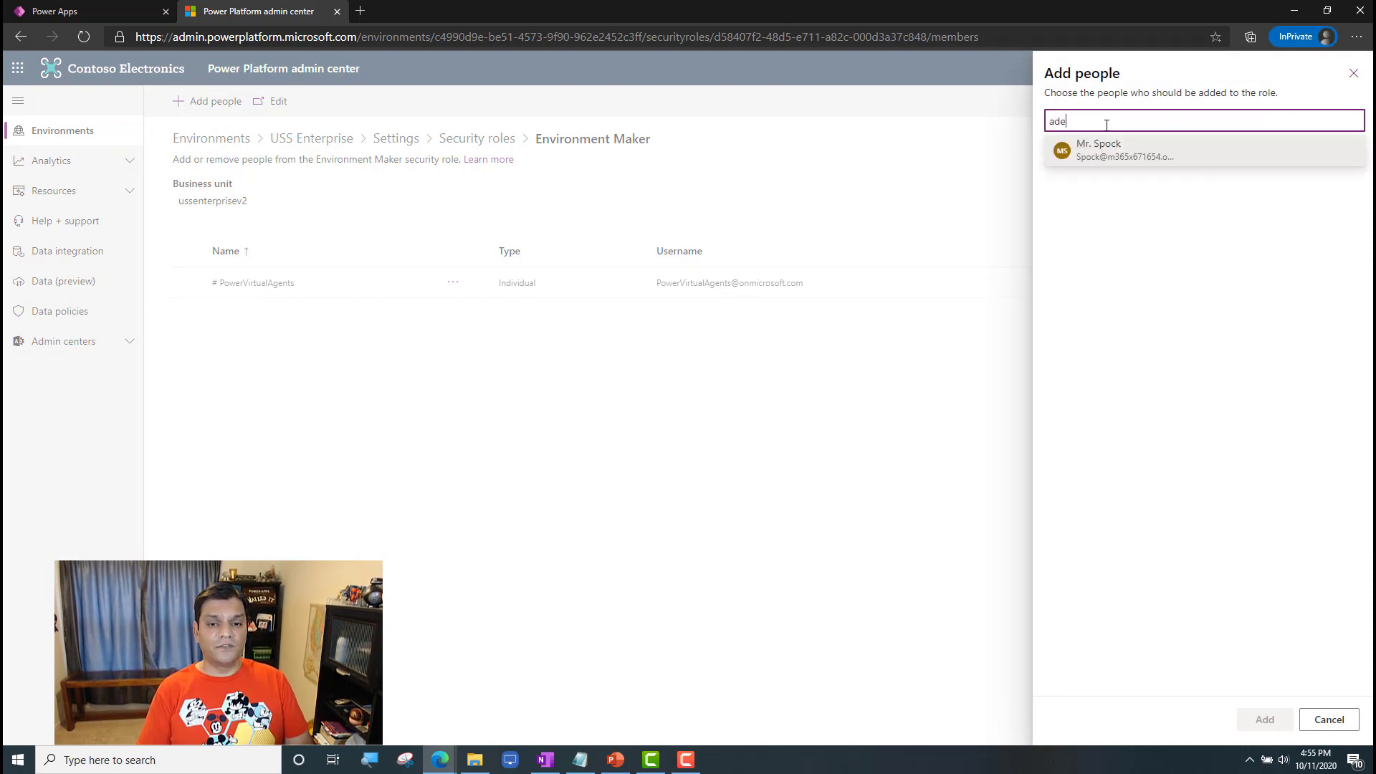
type("le")
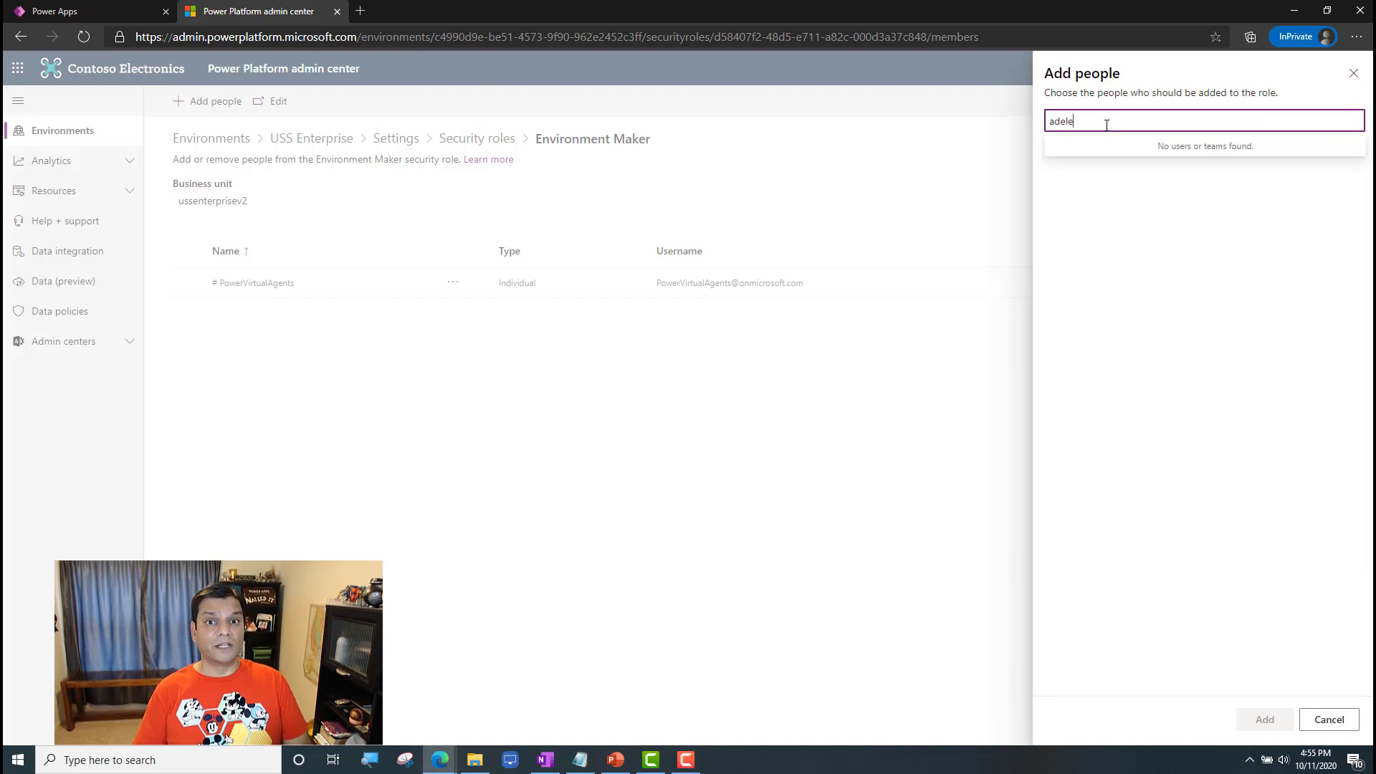
key("BackSpace")
key("BackSpace")
key("BackSpace")
key("BackSpace")
key("BackSpace")
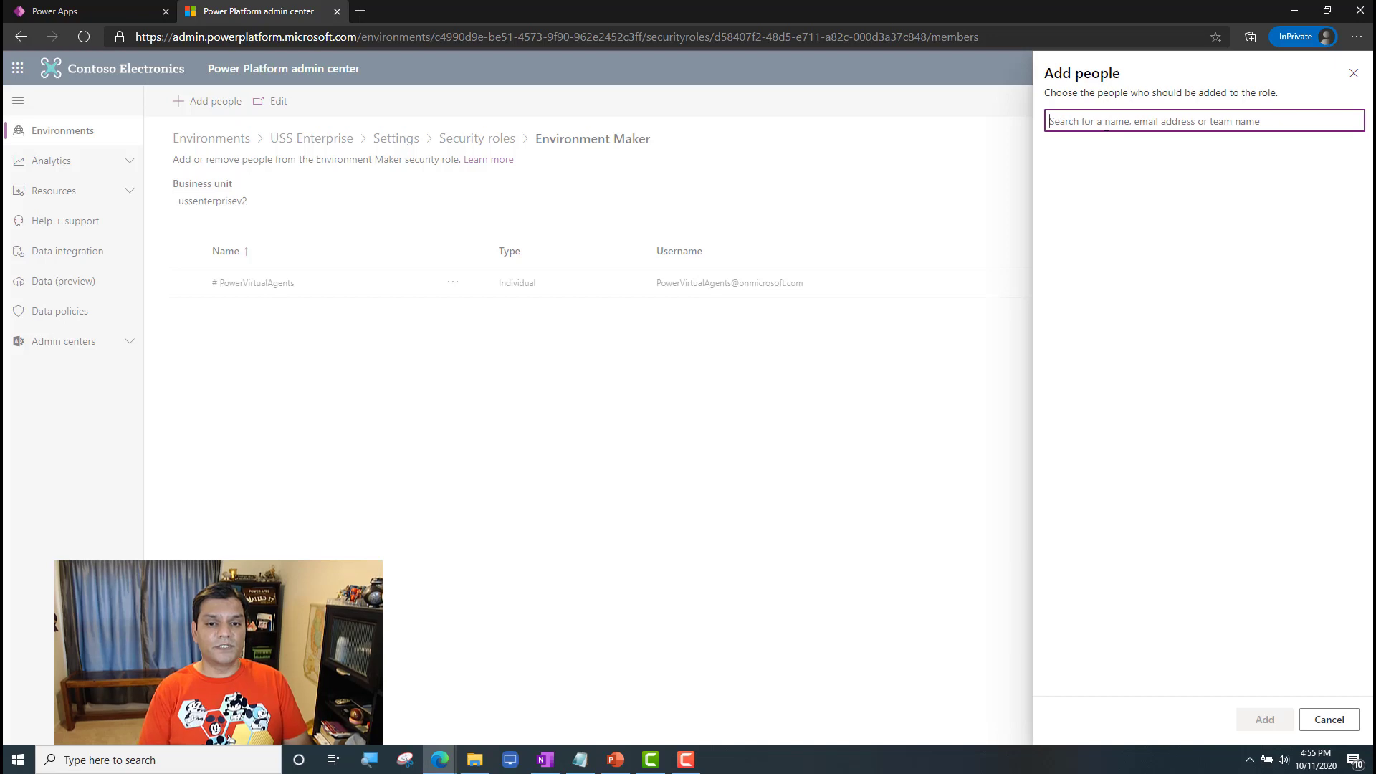
Step: Find the second listed member of PP_USSEnterprise_ENV_SG and add that user to the Environment Maker role
type("spock")
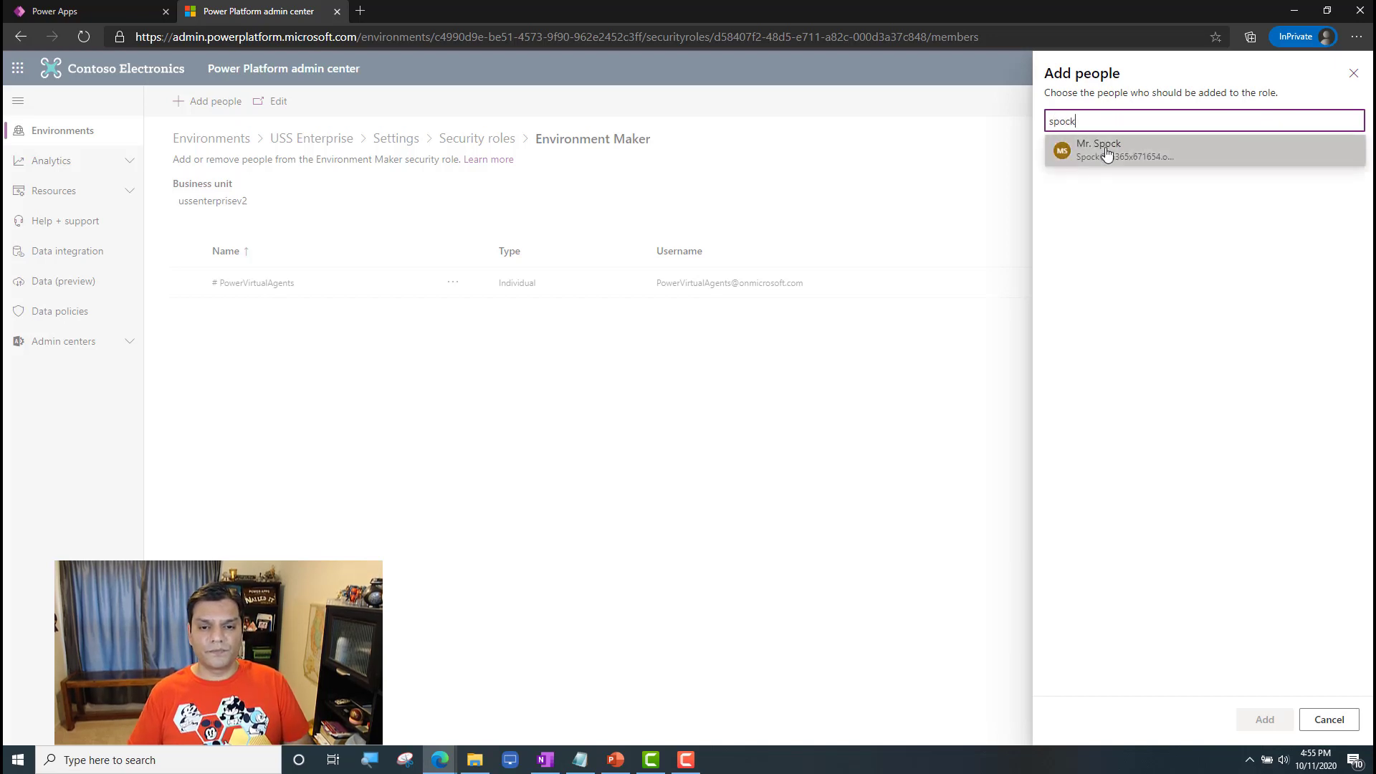
left_click(1109, 149)
left_click(1263, 720)
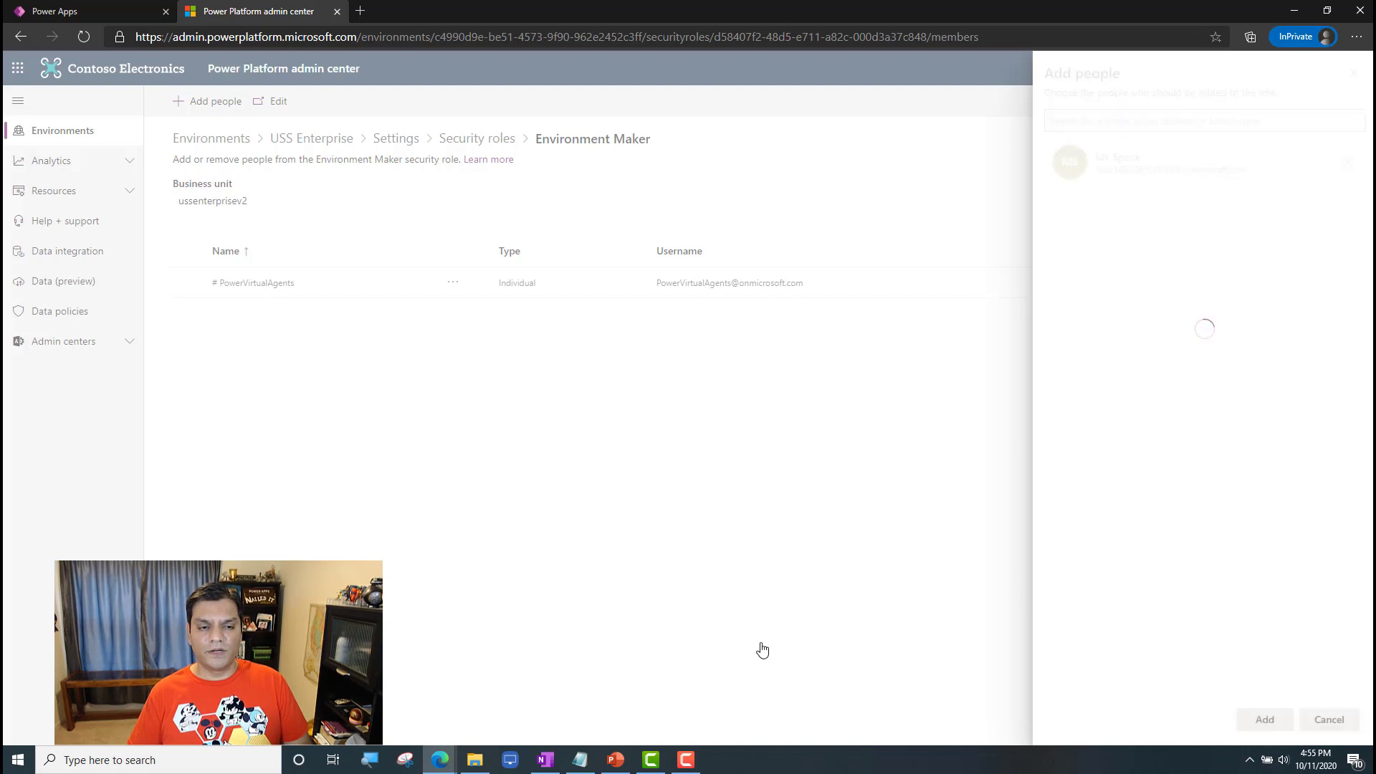
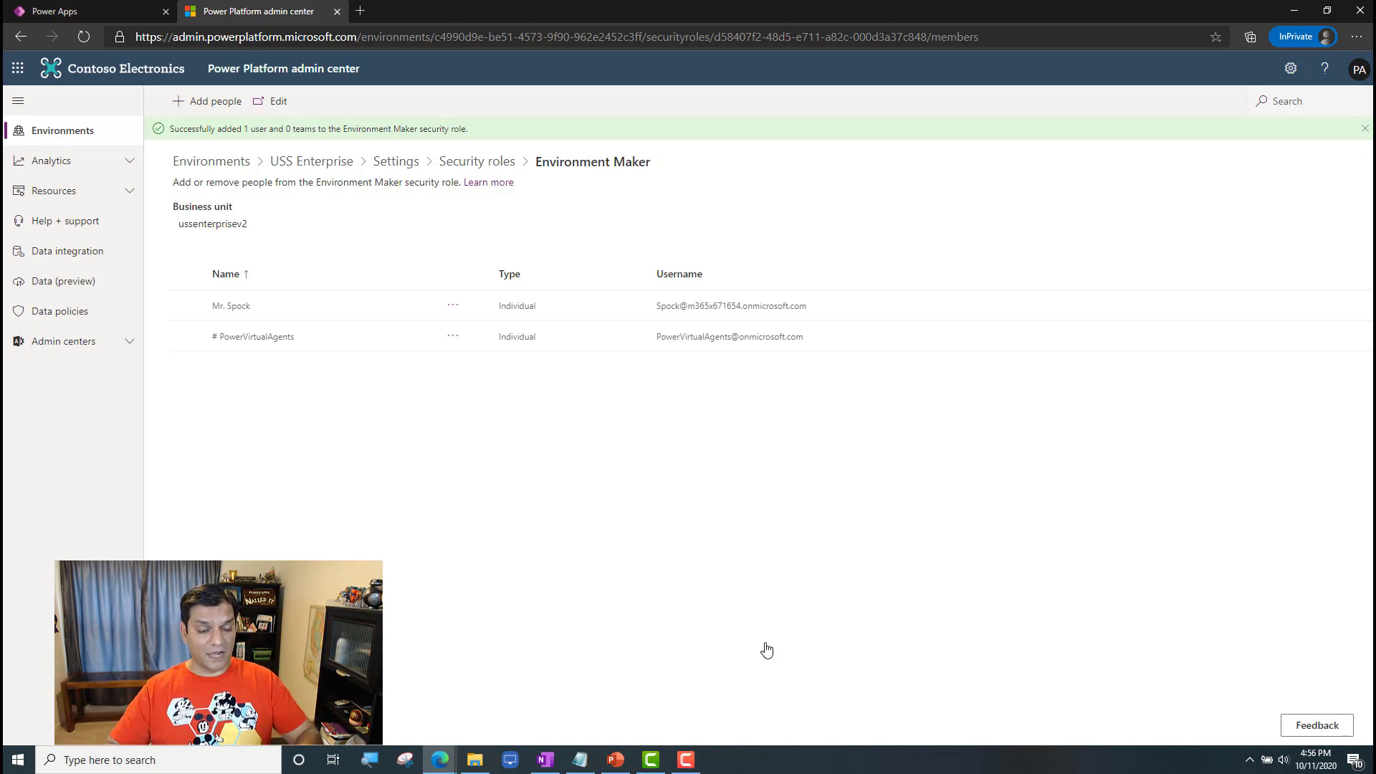
Step: Return to the USS Enterprise environment settings and open its list of users for review
left_click(386, 162)
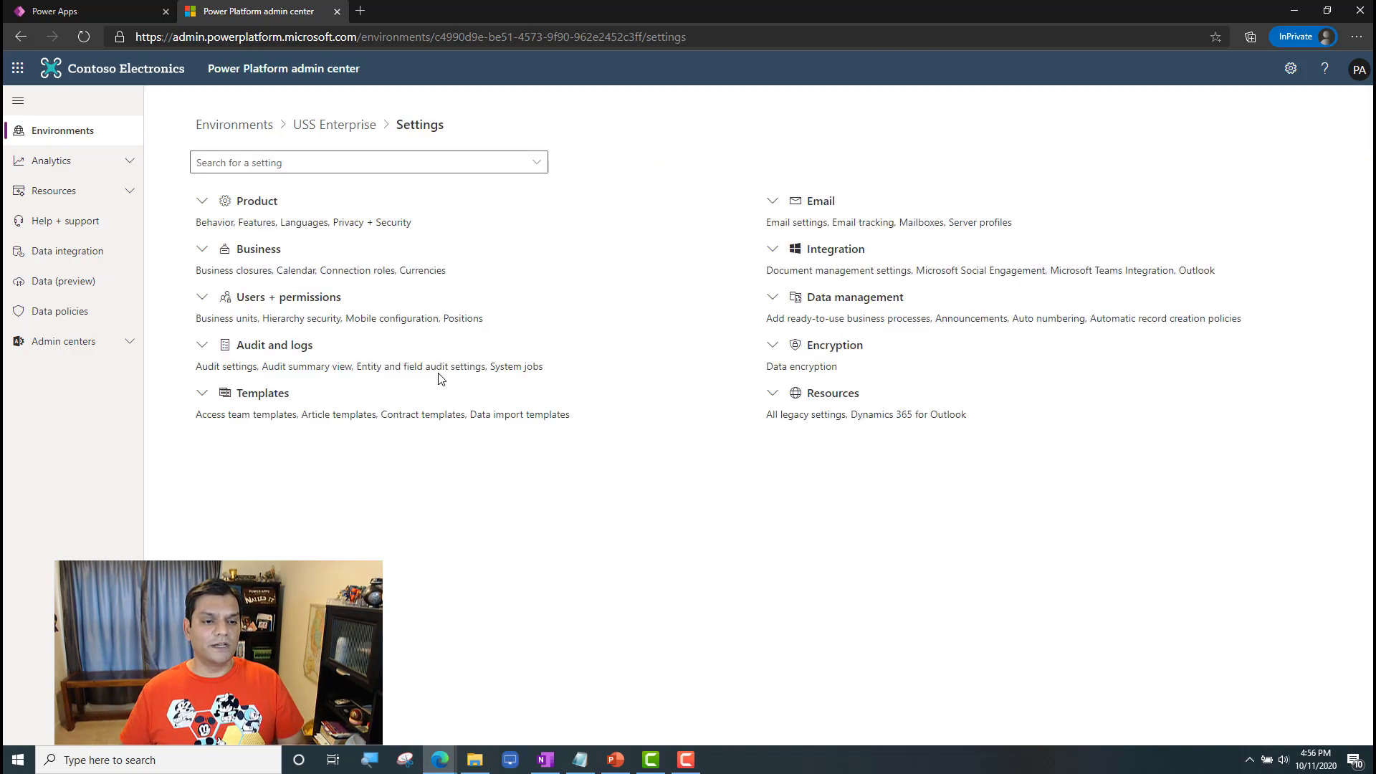
left_click(202, 296)
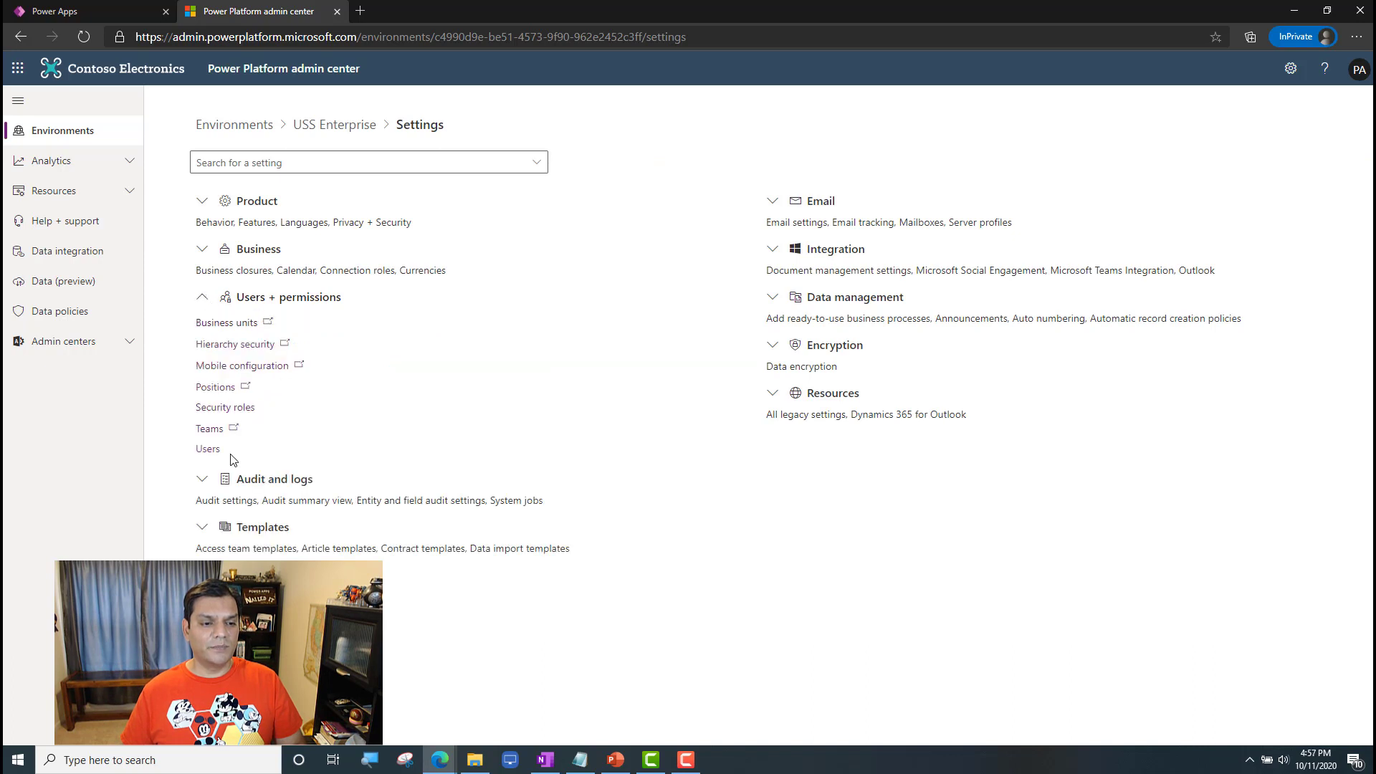
left_click(207, 450)
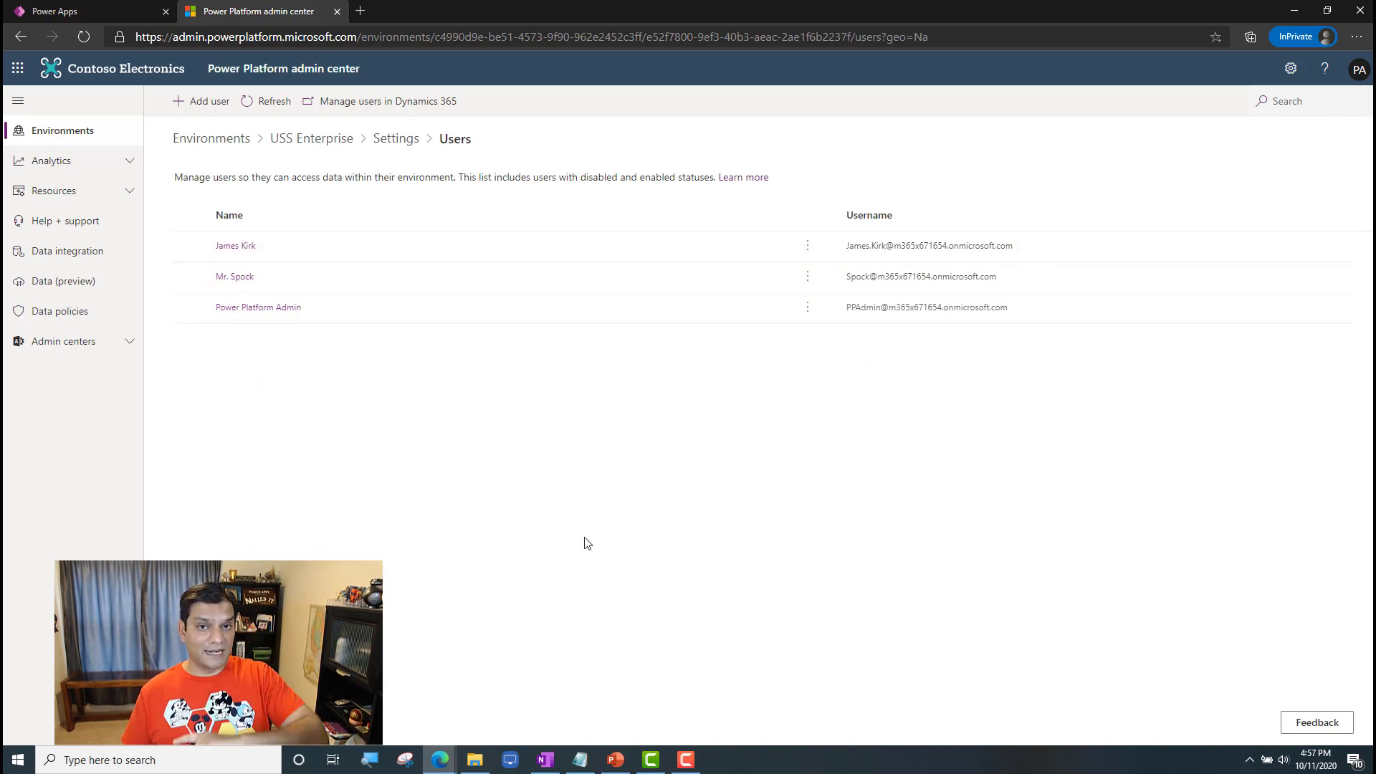
Step: Open the USS Enterprise security roles and view the members of the System Administrator role
left_click(398, 147)
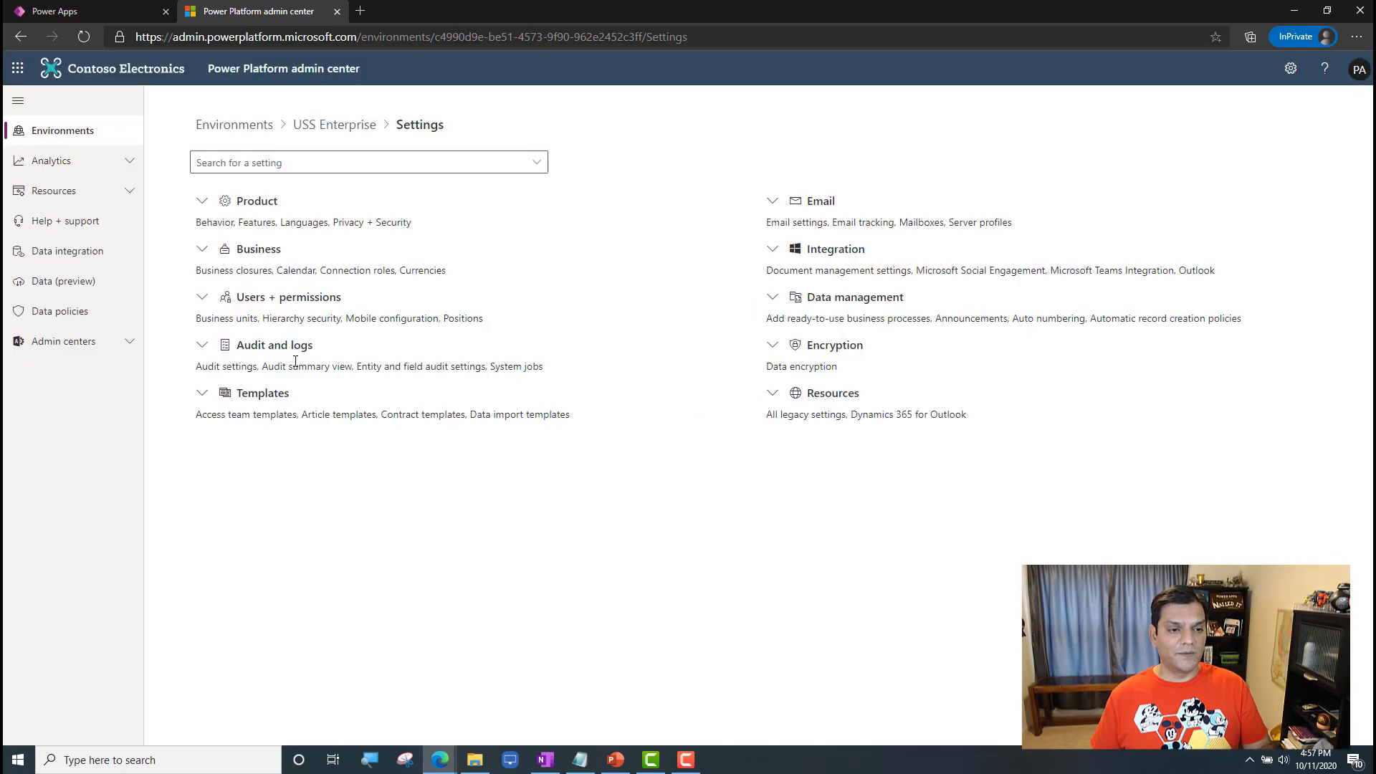
left_click(202, 298)
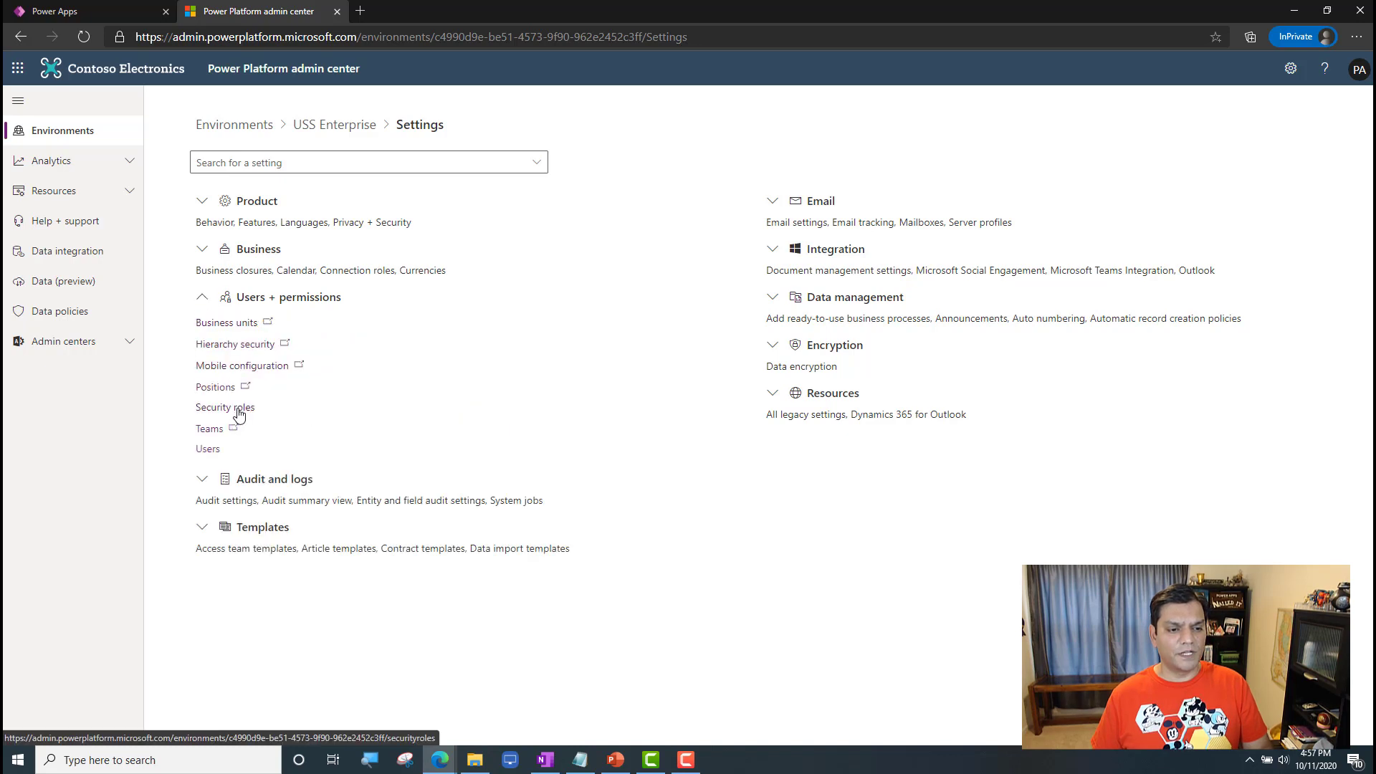
left_click(231, 406)
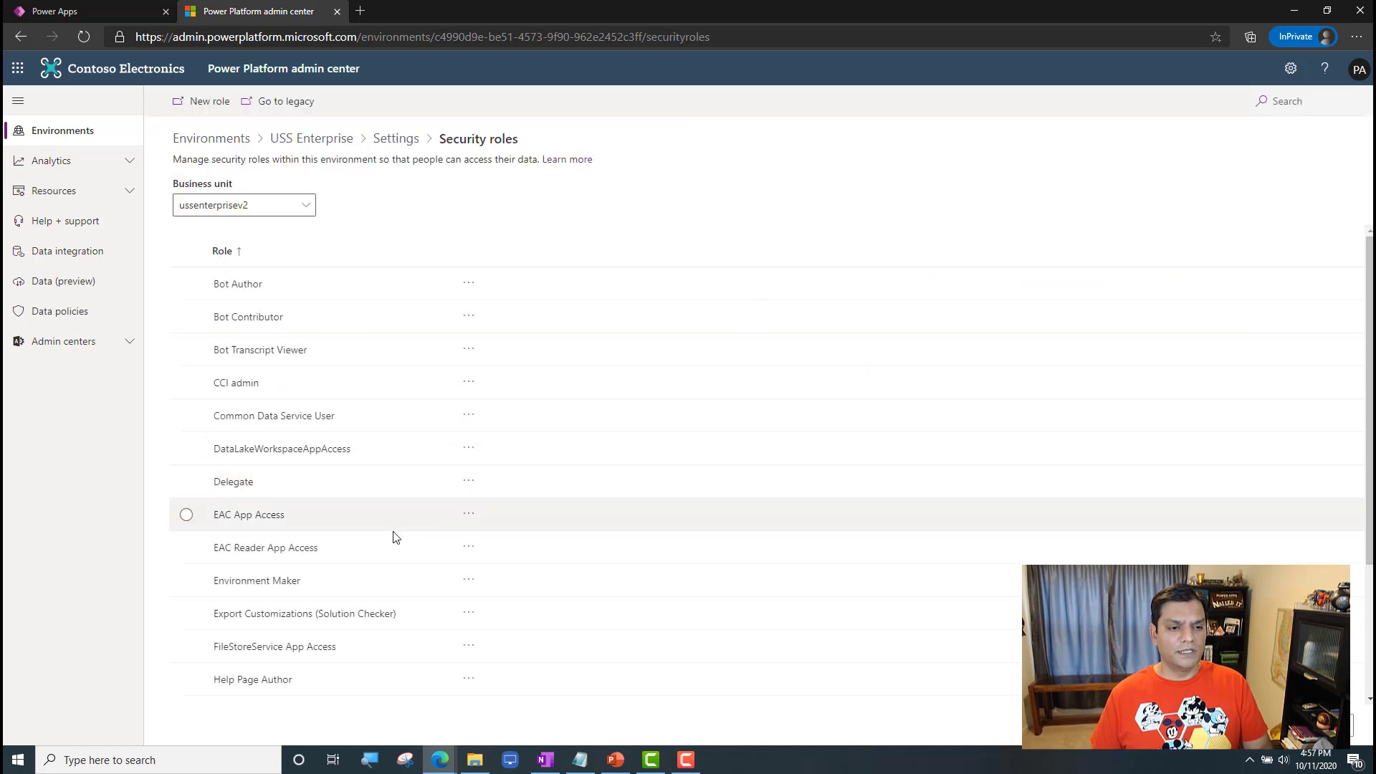
scroll(338, 602, "down", 3)
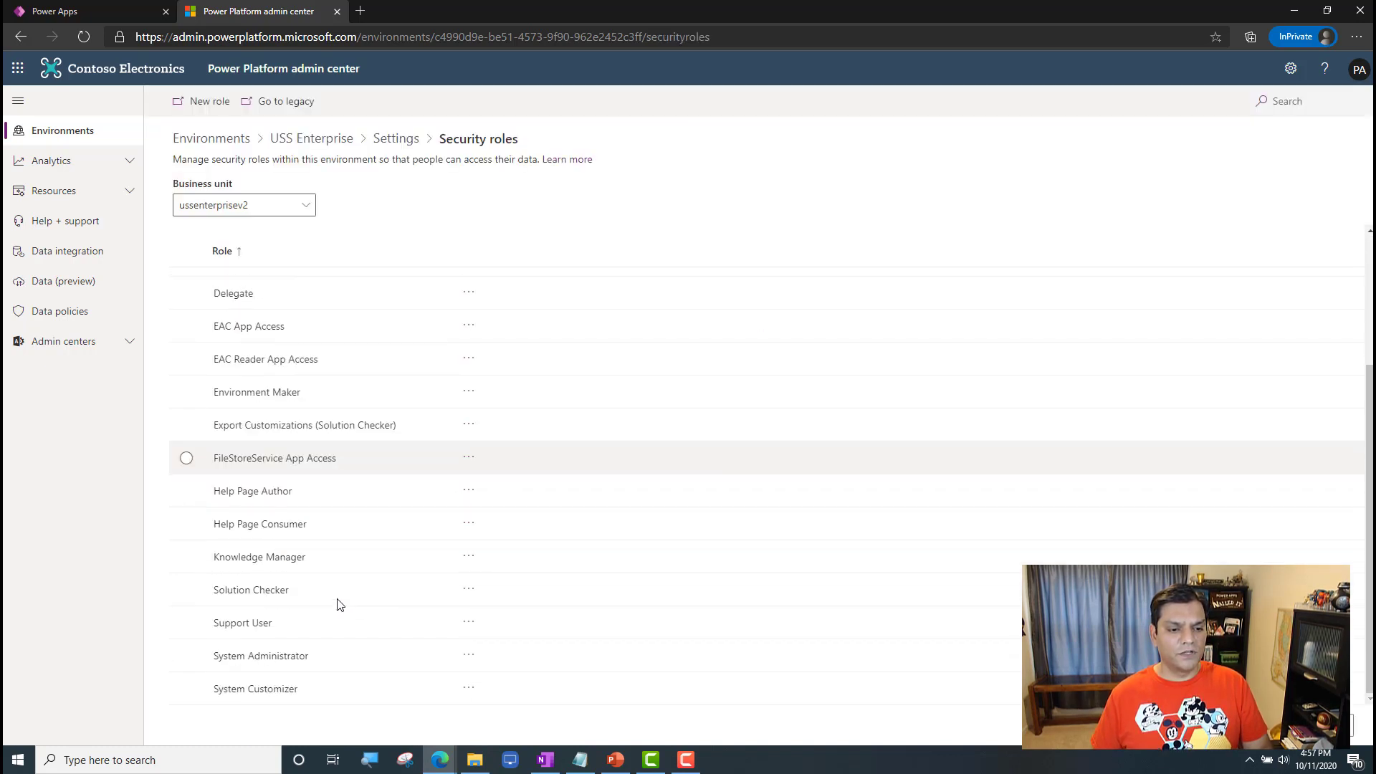
left_click(294, 654)
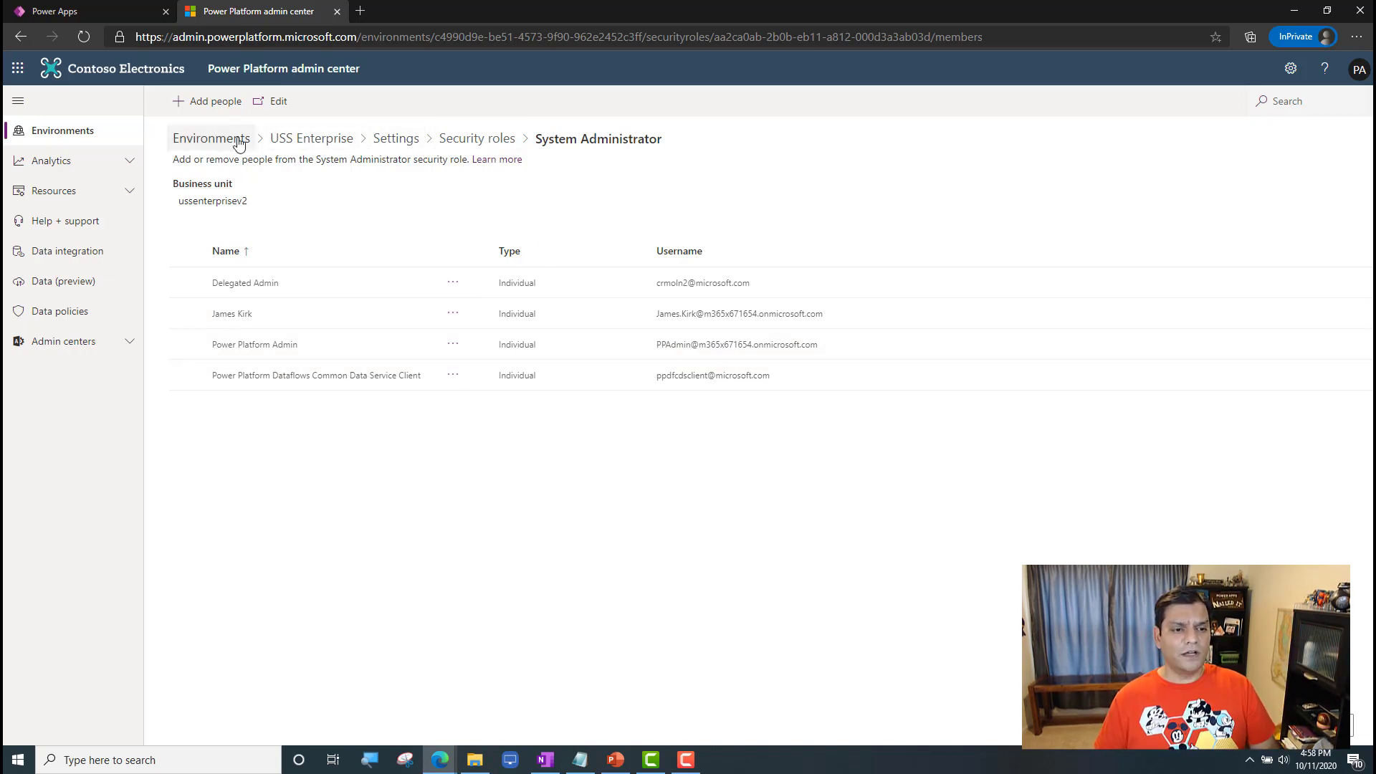
Step: Return to the USS Enterprise environment overview and sign the Power Platform Admin account out of the admin center
left_click(310, 139)
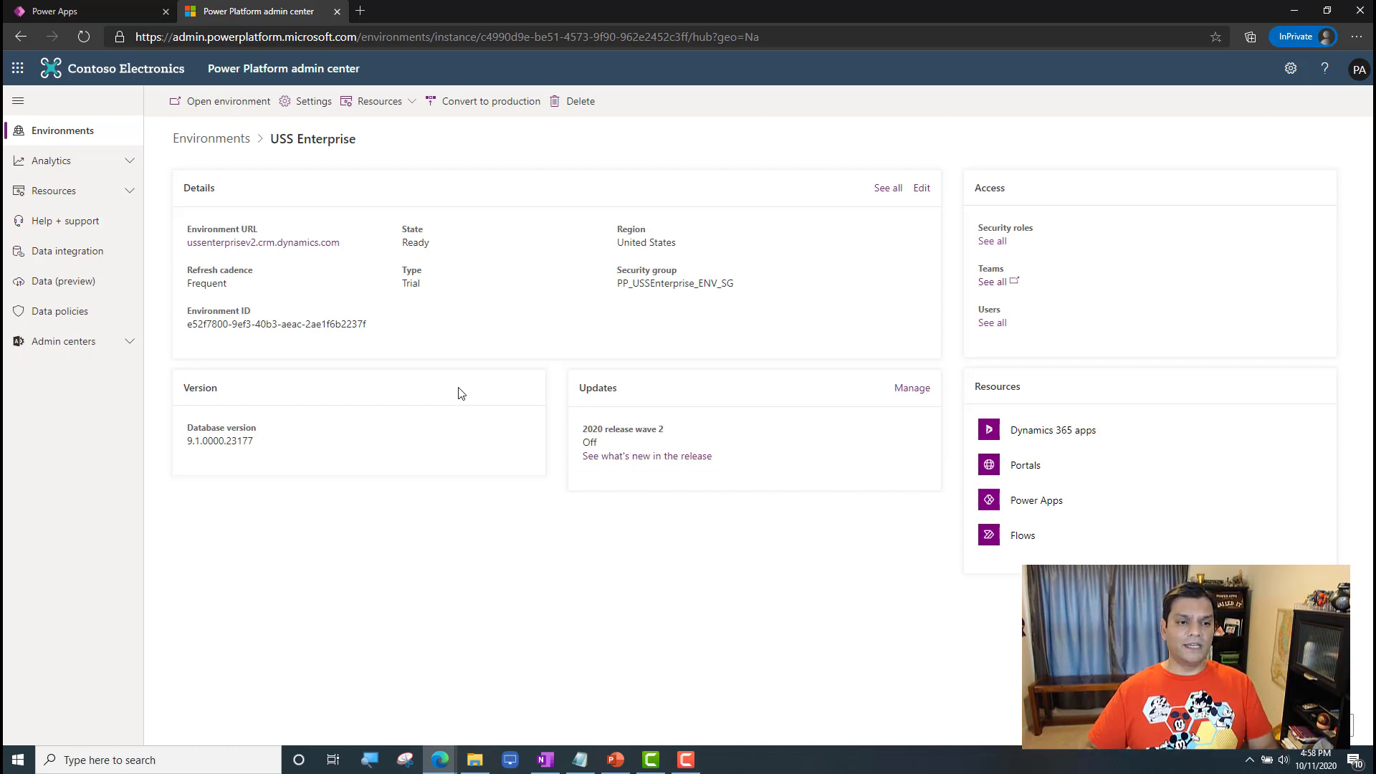
left_click(1359, 69)
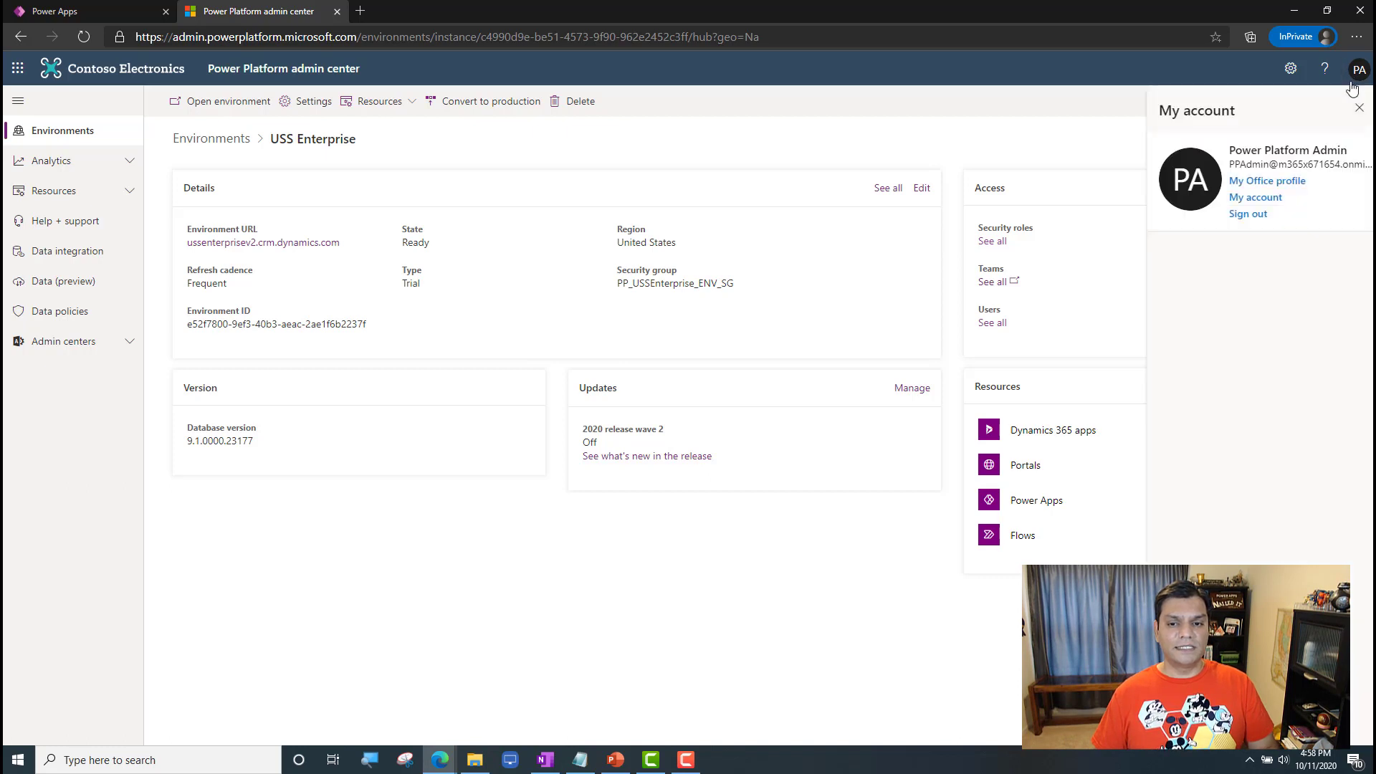
left_click(1247, 214)
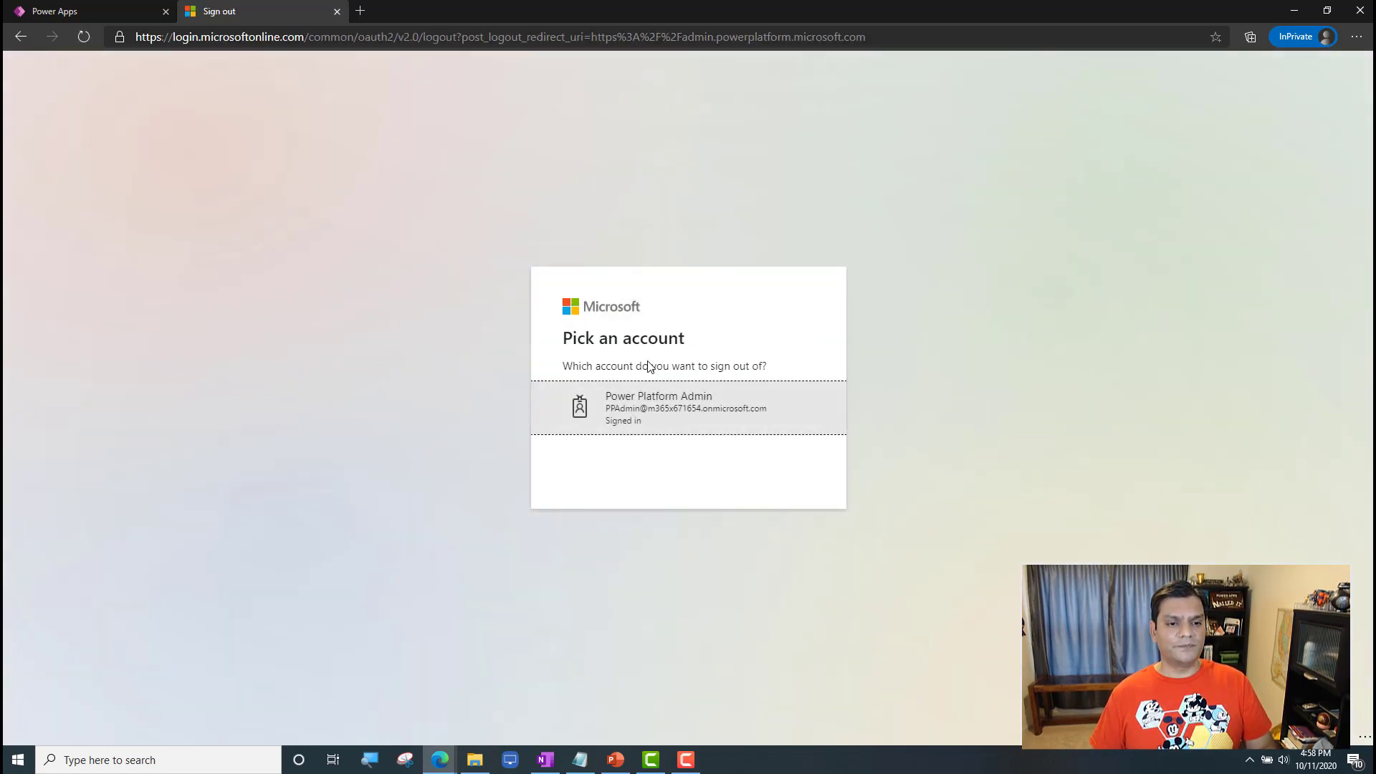
left_click(645, 399)
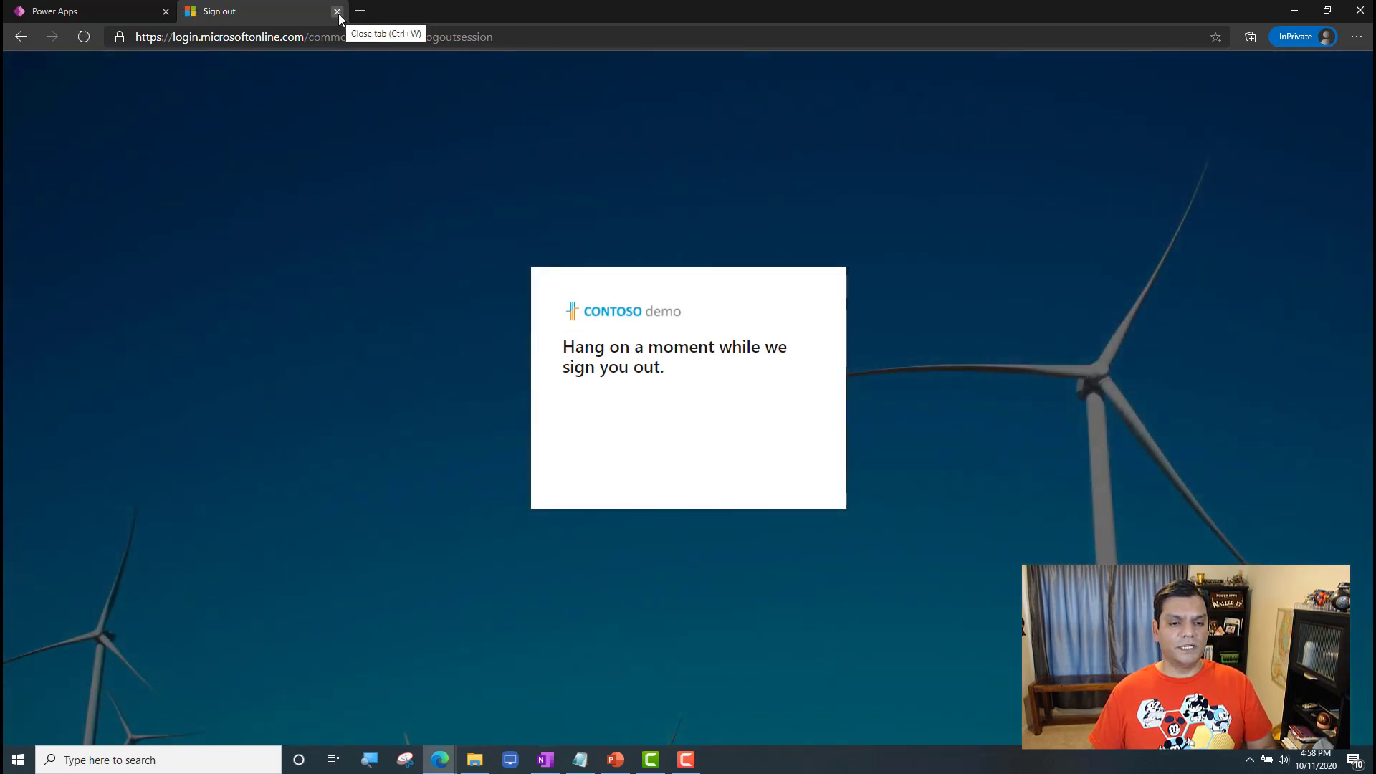
Step: Close the sign-out page, sign out of Power Apps as well, and close the InPrivate browser window
left_click(336, 12)
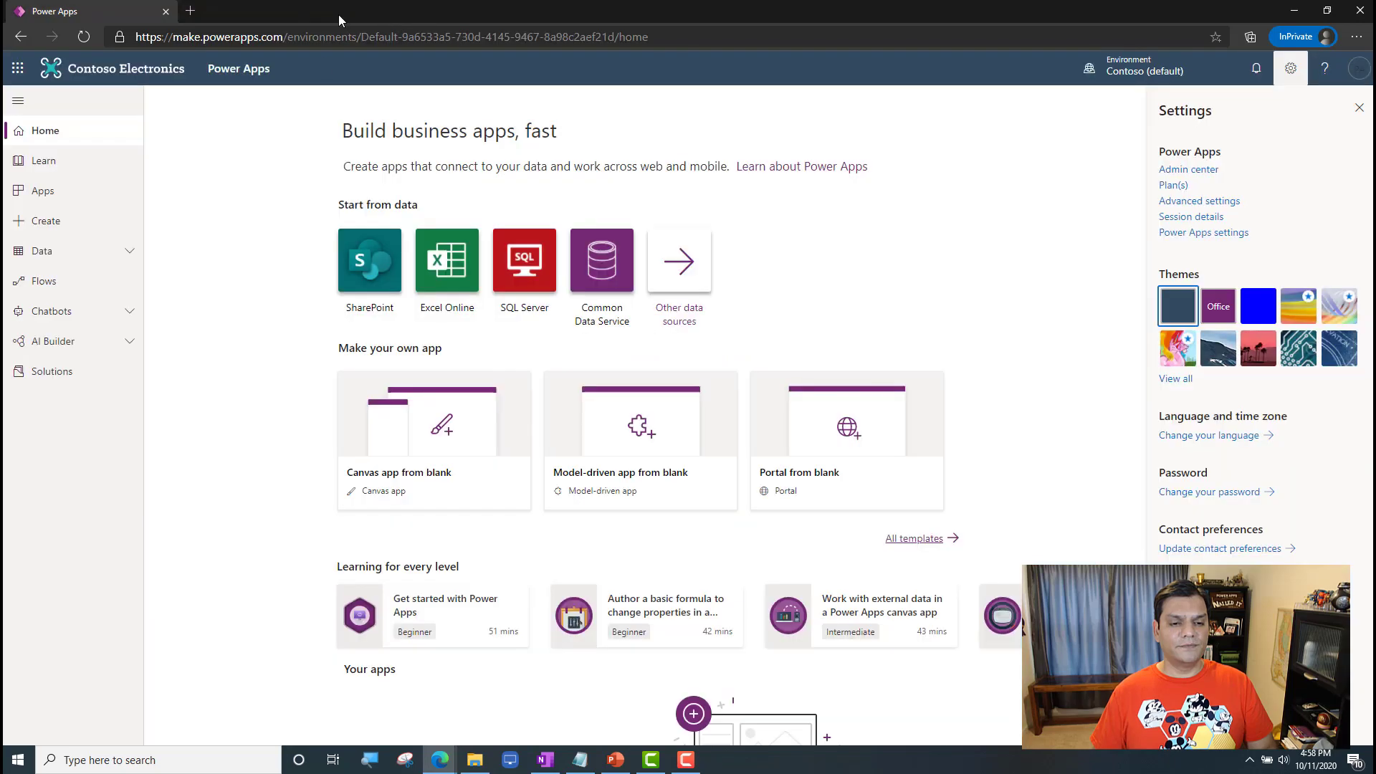
left_click(1364, 76)
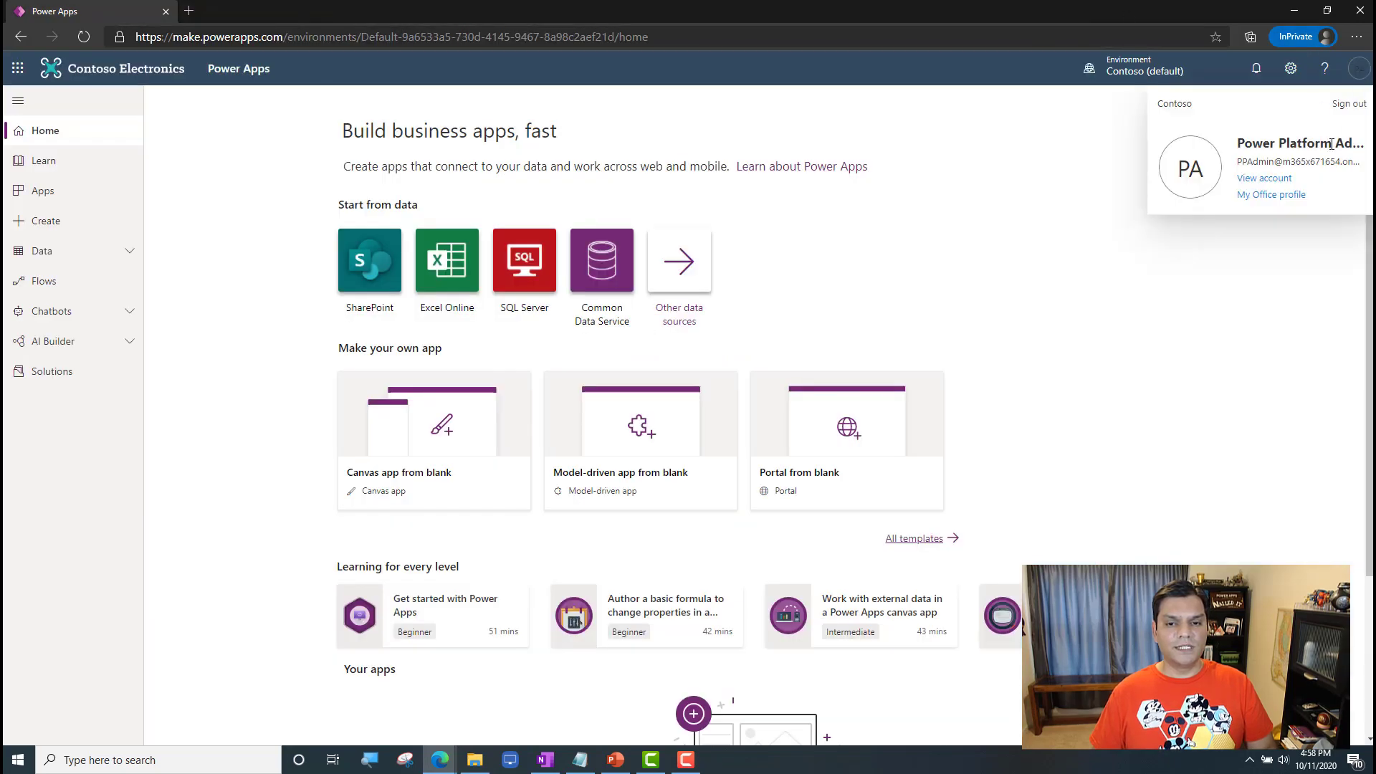
left_click(1345, 98)
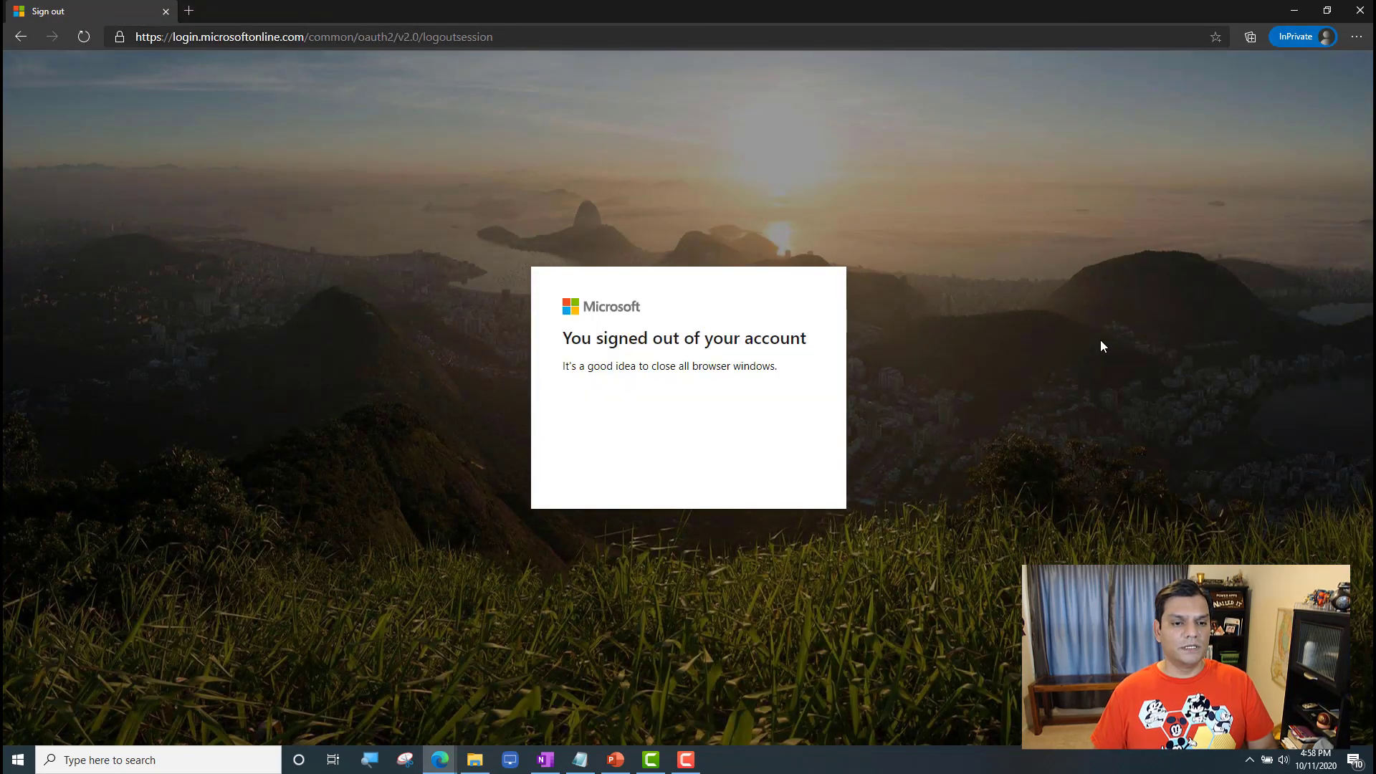
left_click(1359, 10)
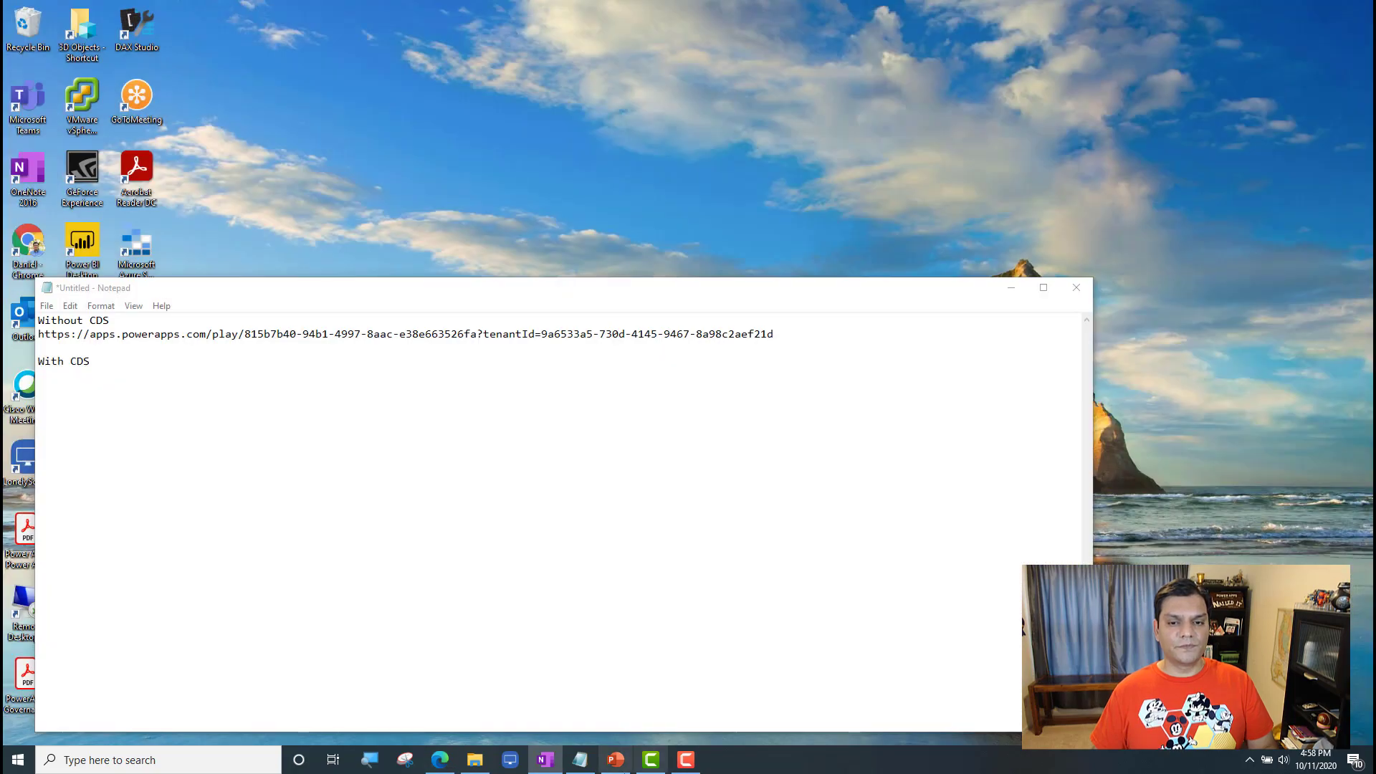
Step: Switch to the browser window with the Azure portal and open a new InPrivate window from it
left_click(439, 759)
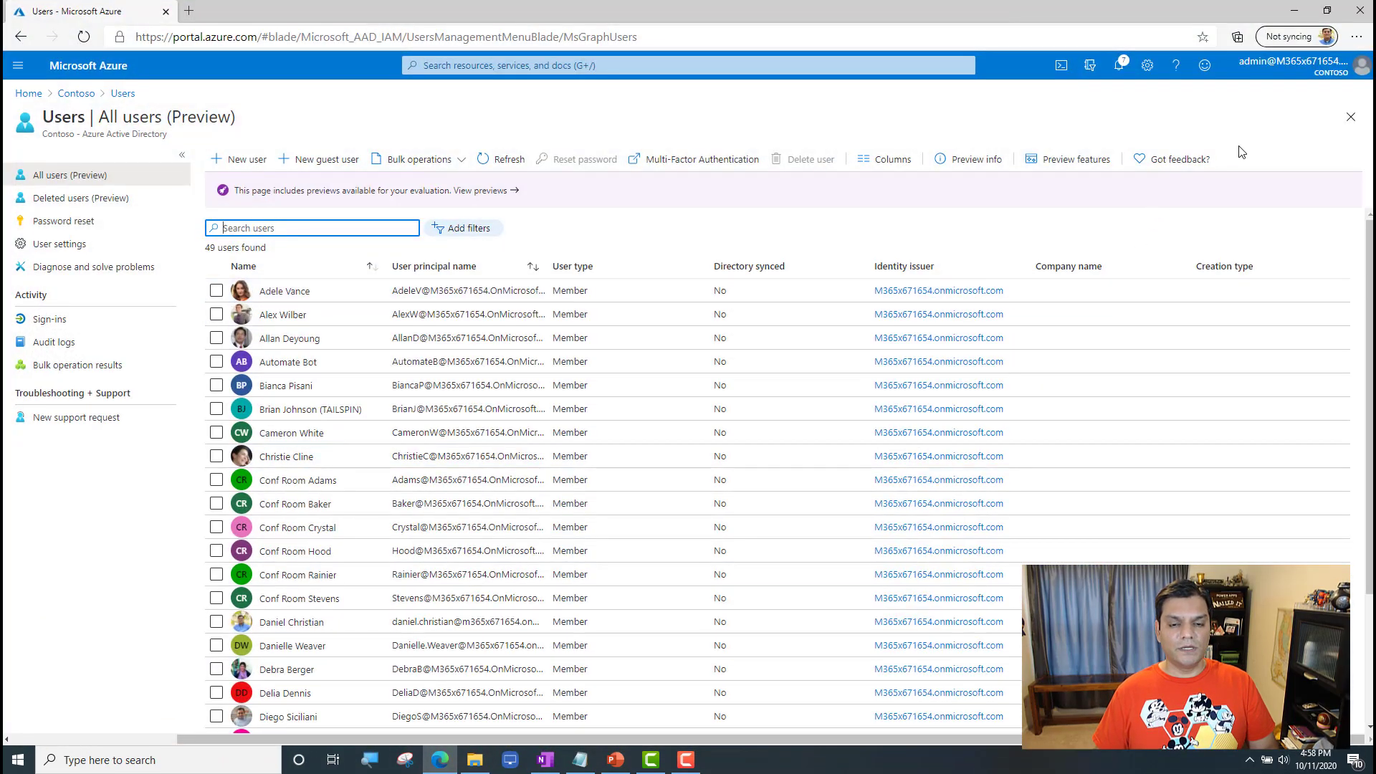
left_click(1362, 75)
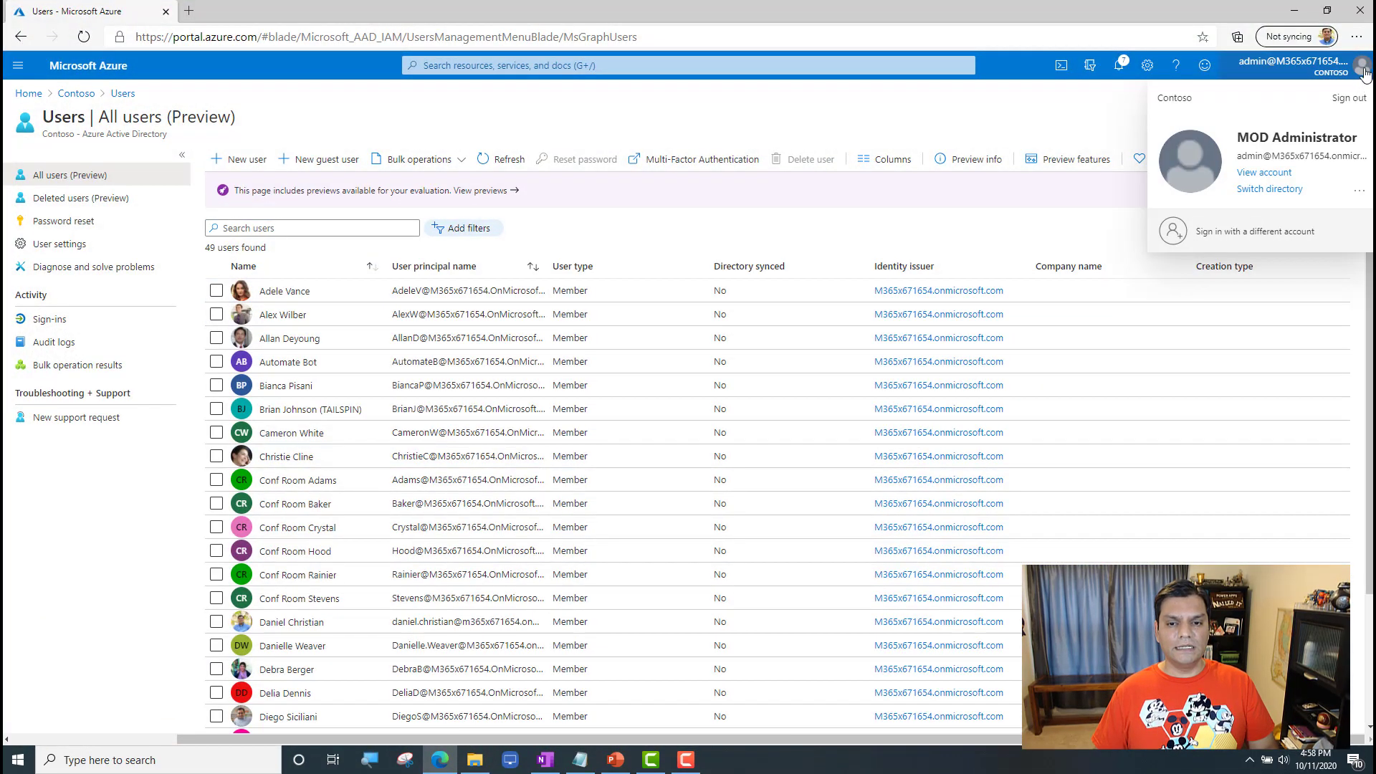
left_click(1356, 37)
left_click(1260, 107)
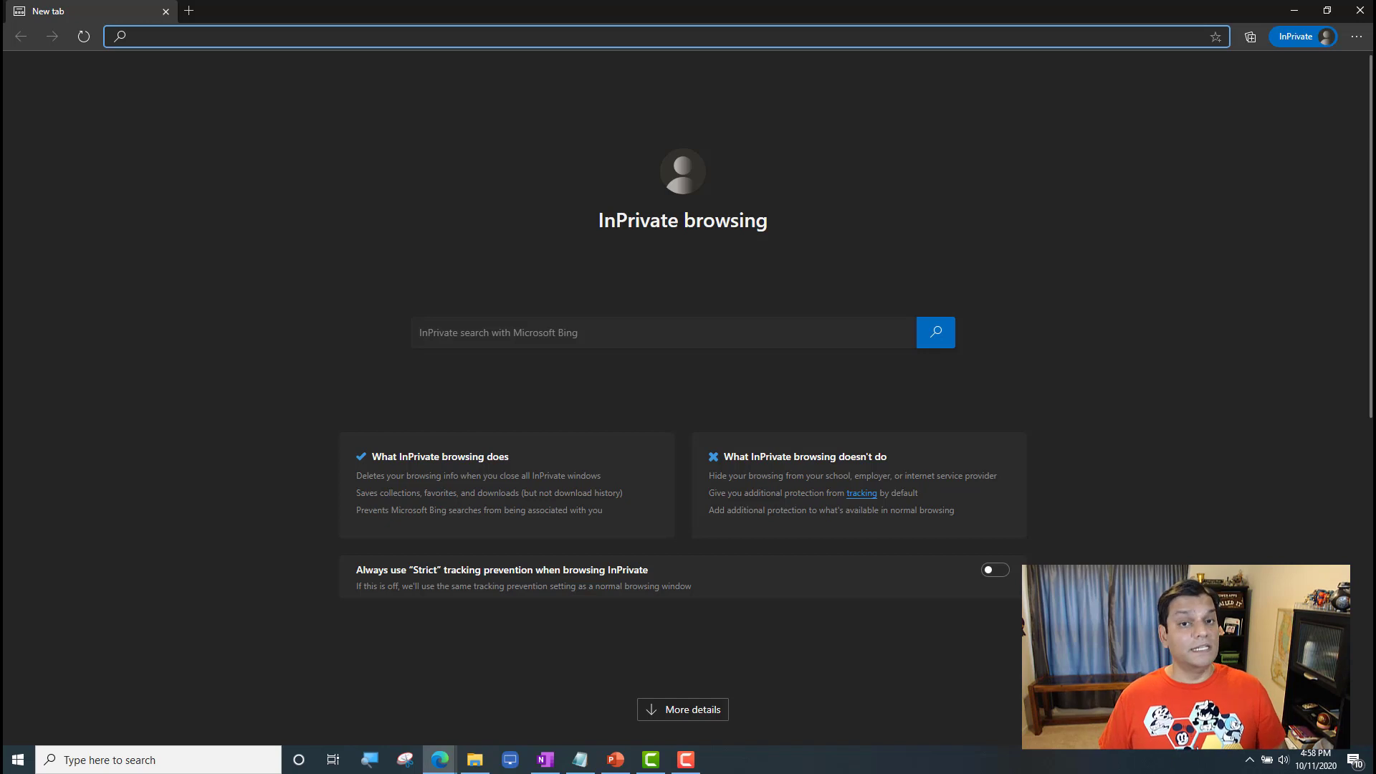
Step: Go to powerapps.microsoft.com in the InPrivate window and start signing in
key("alt+Tab")
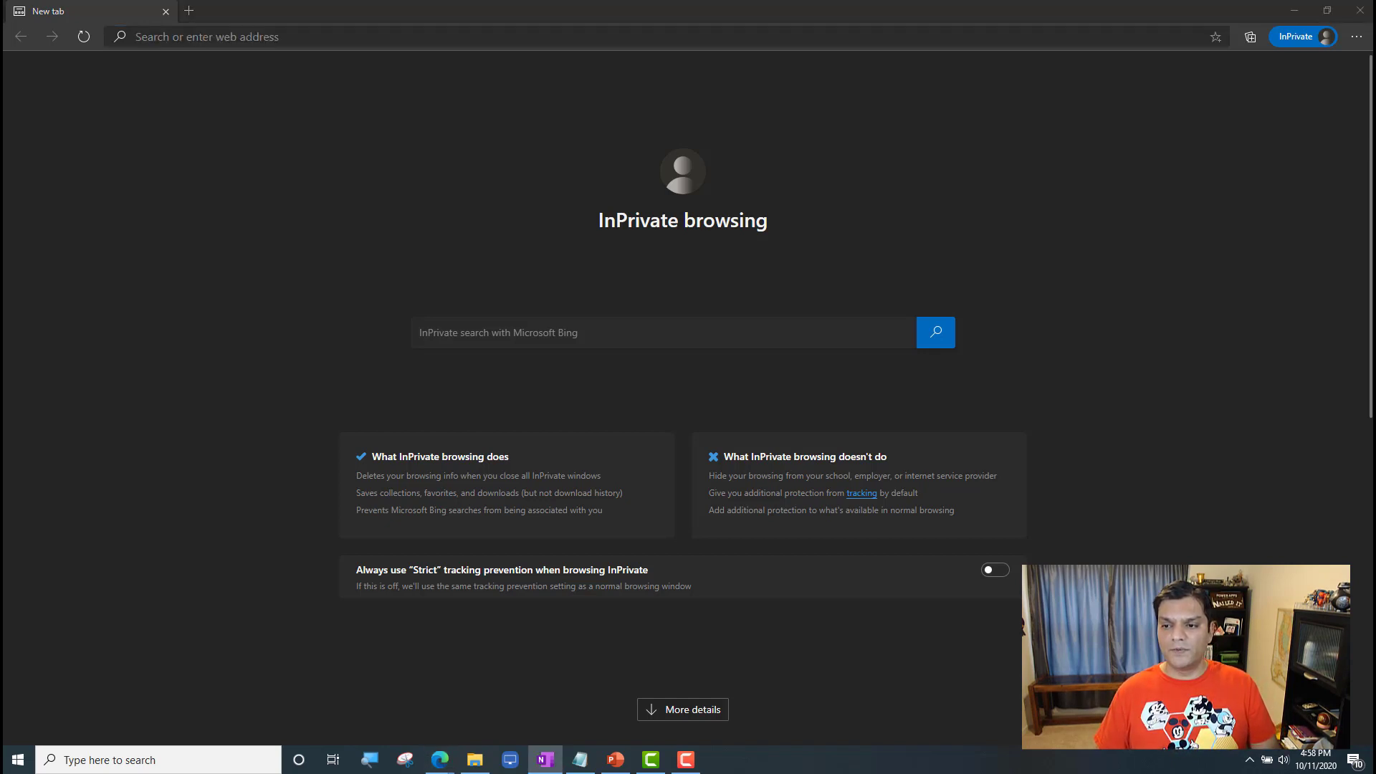
left_click(760, 41)
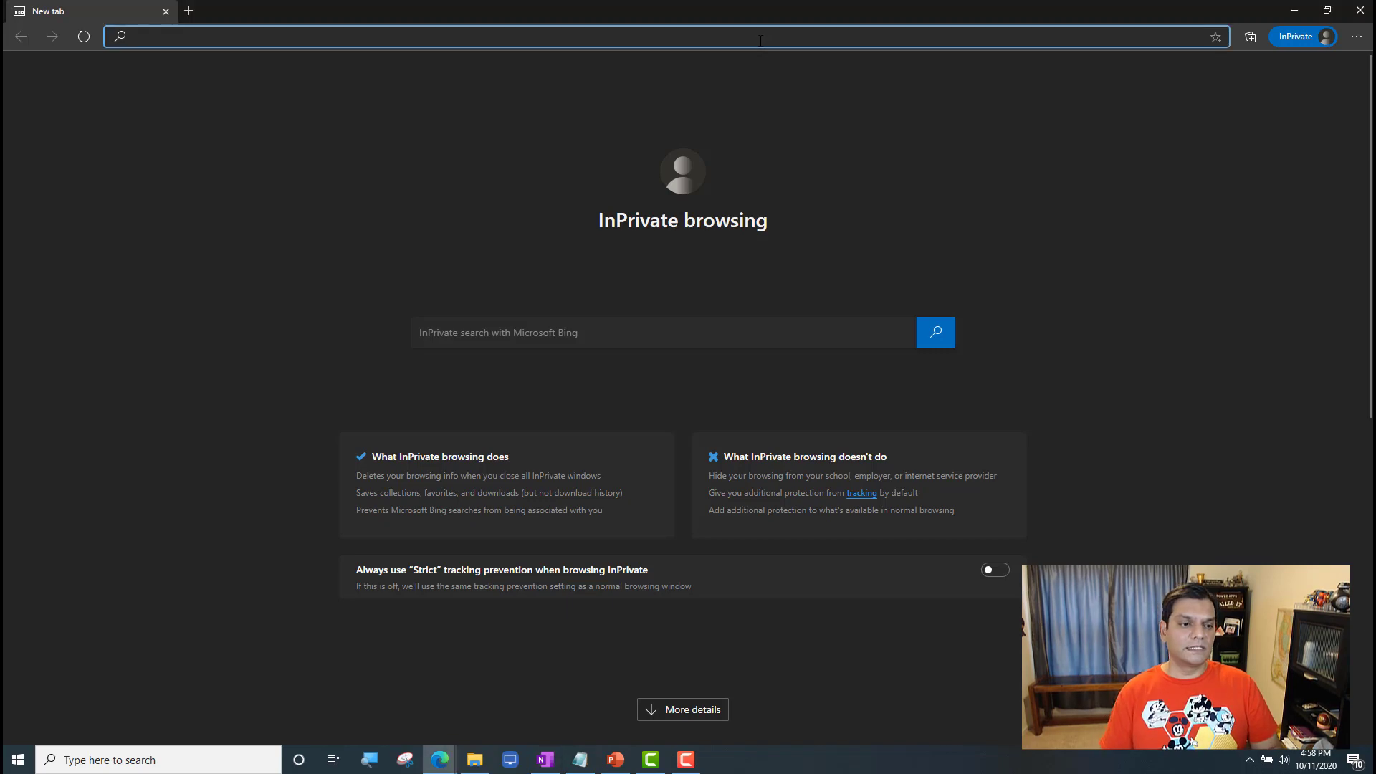
type("po")
key("Return")
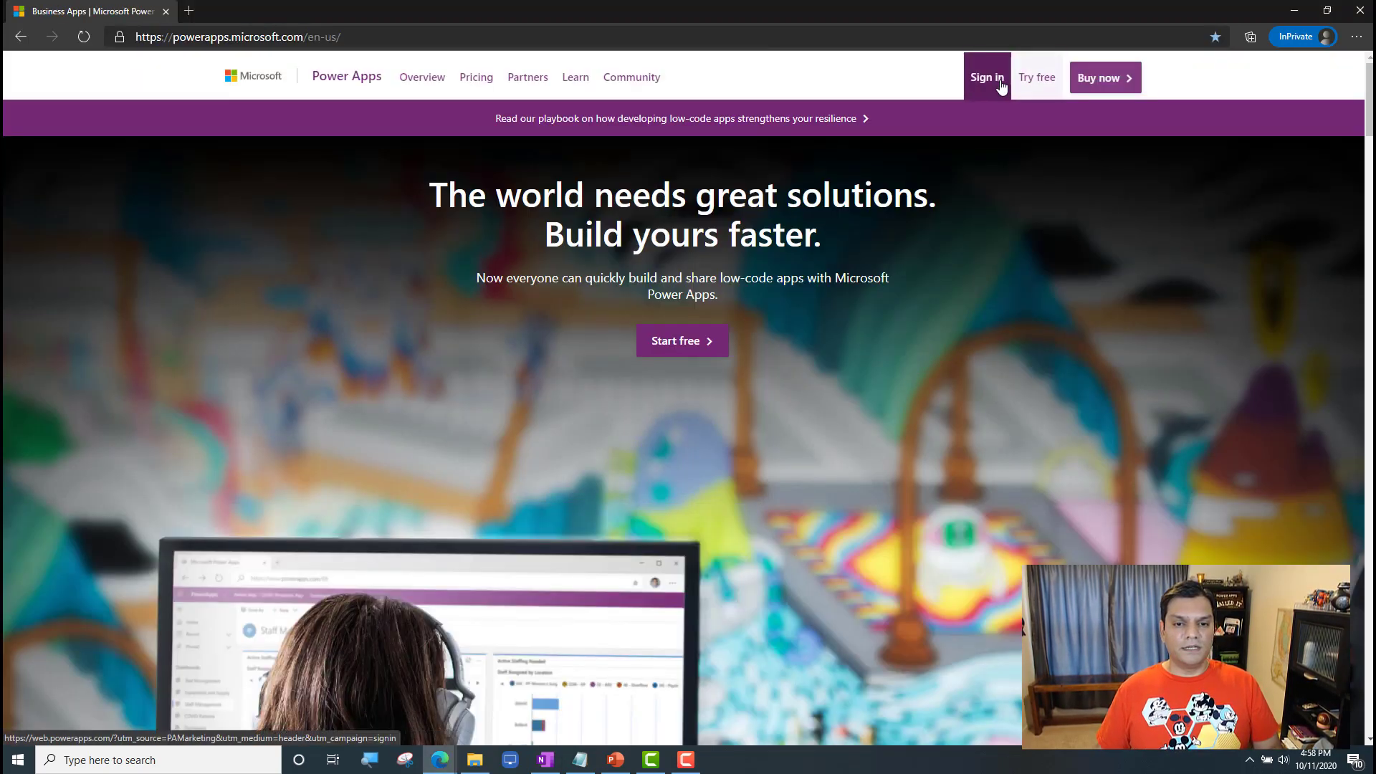
left_click(1001, 87)
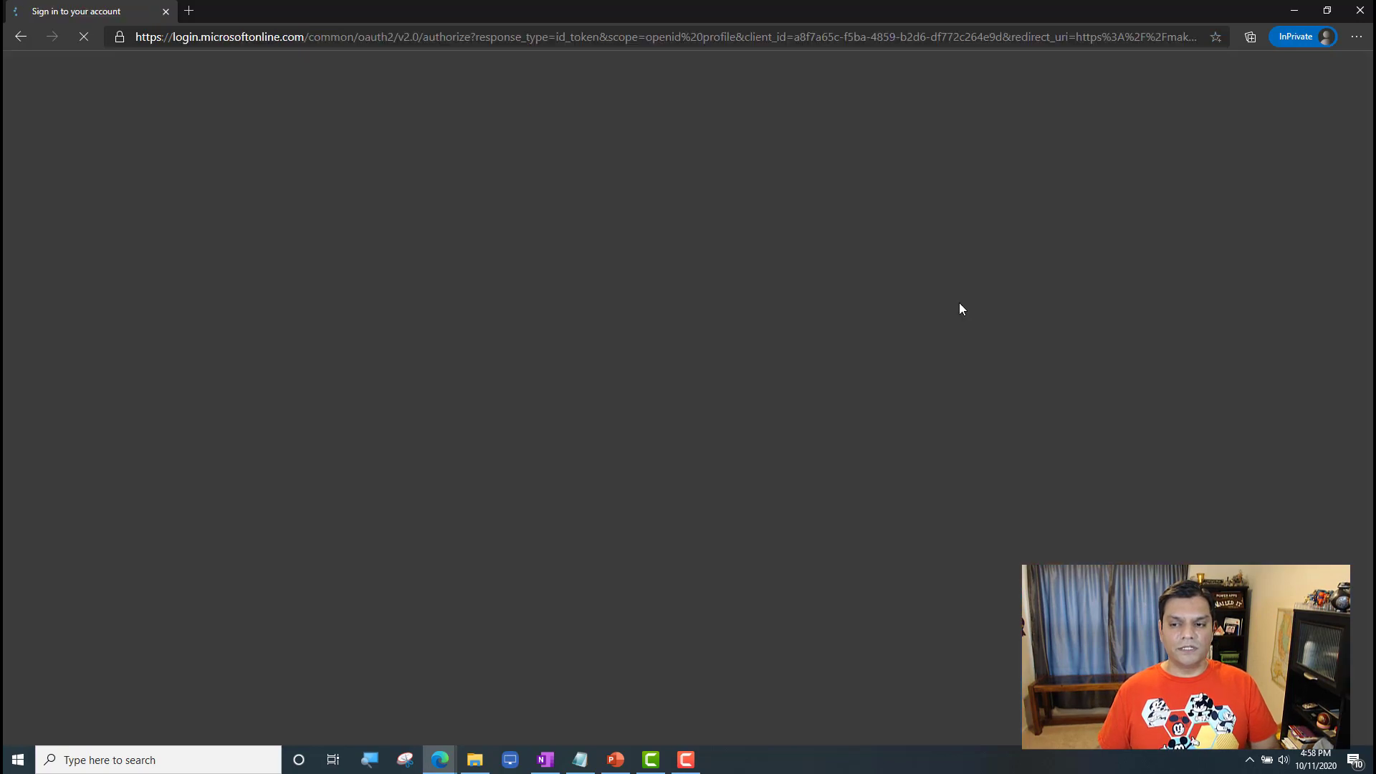
Step: Sign in to Power Apps with the System Administrator member's e-mail and account password, and complete the remaining sign-in prompt
left_click(675, 373)
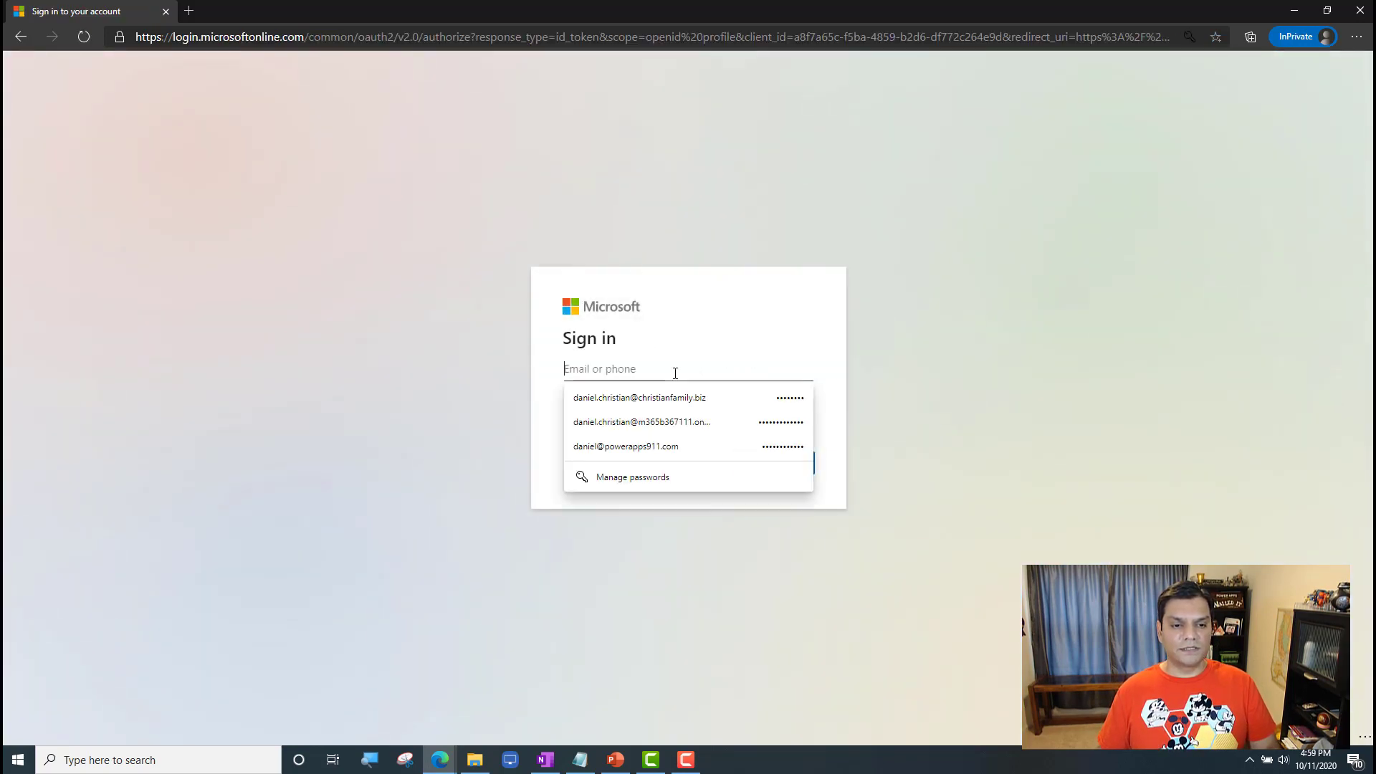
key("ctrl+v")
left_click(786, 466)
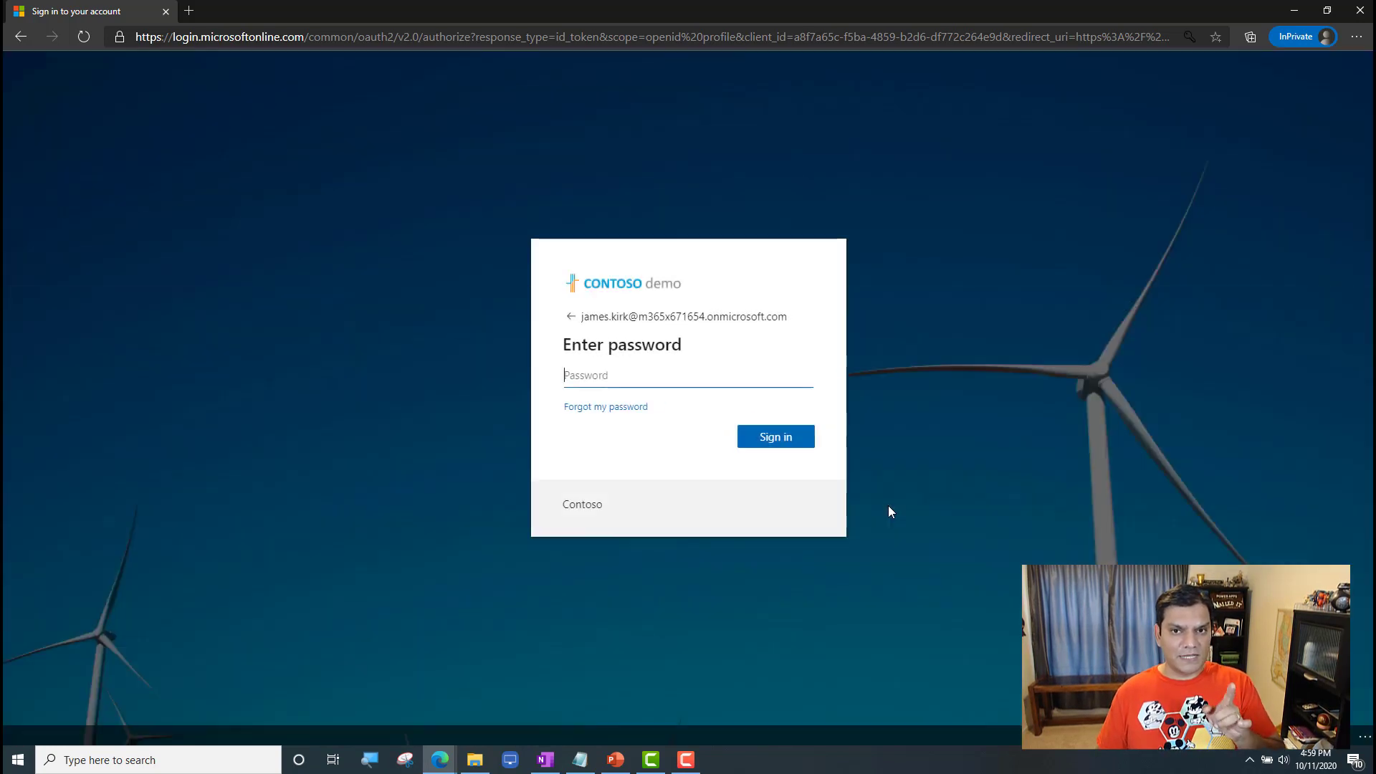
key("alt+Tab")
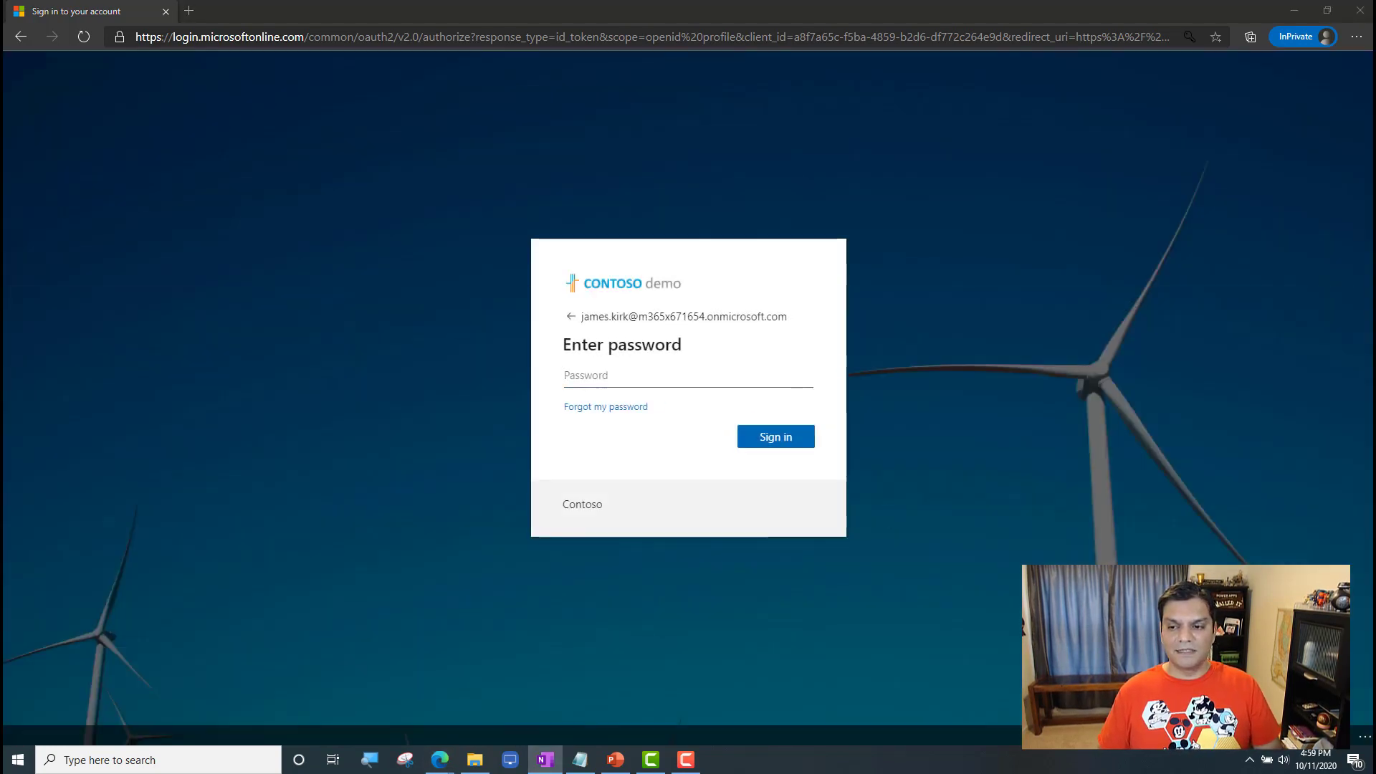
left_click(731, 378)
left_click(794, 447)
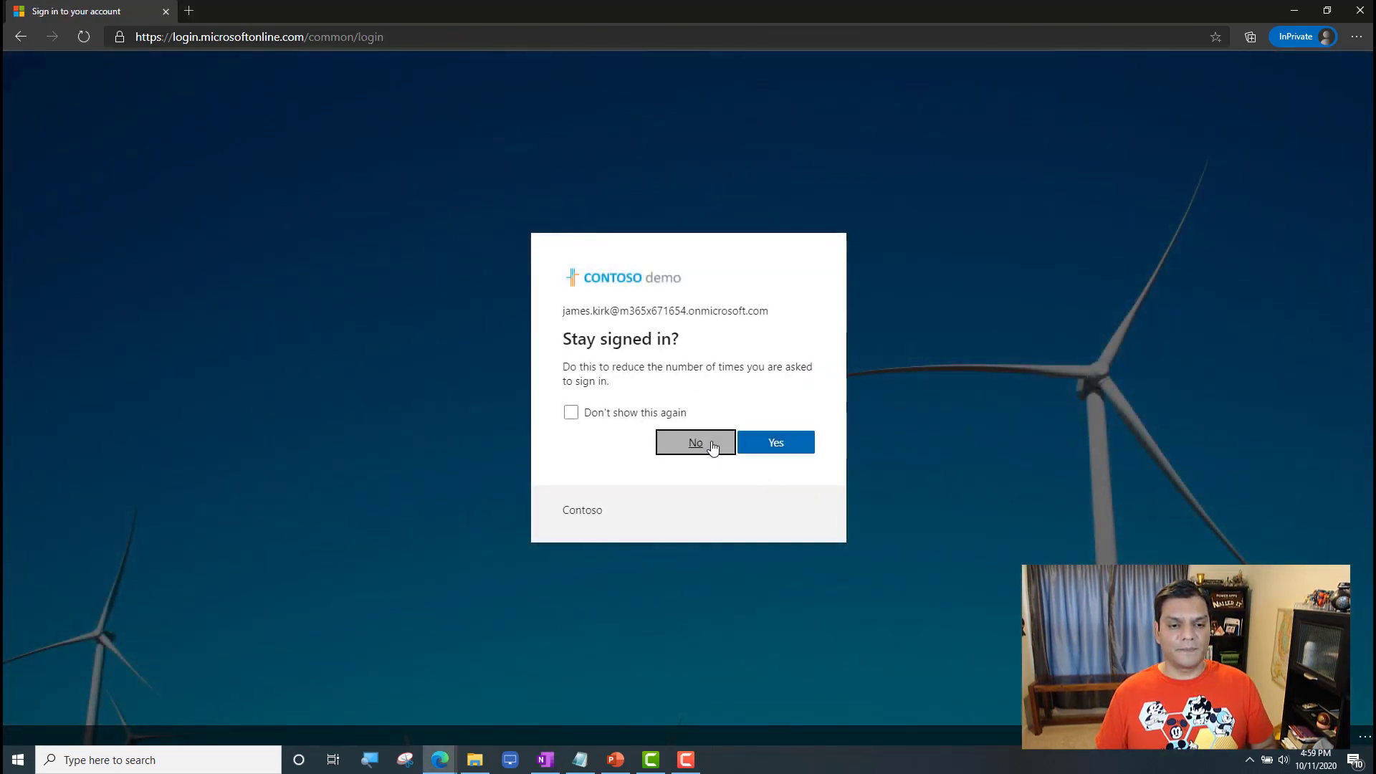
left_click(713, 447)
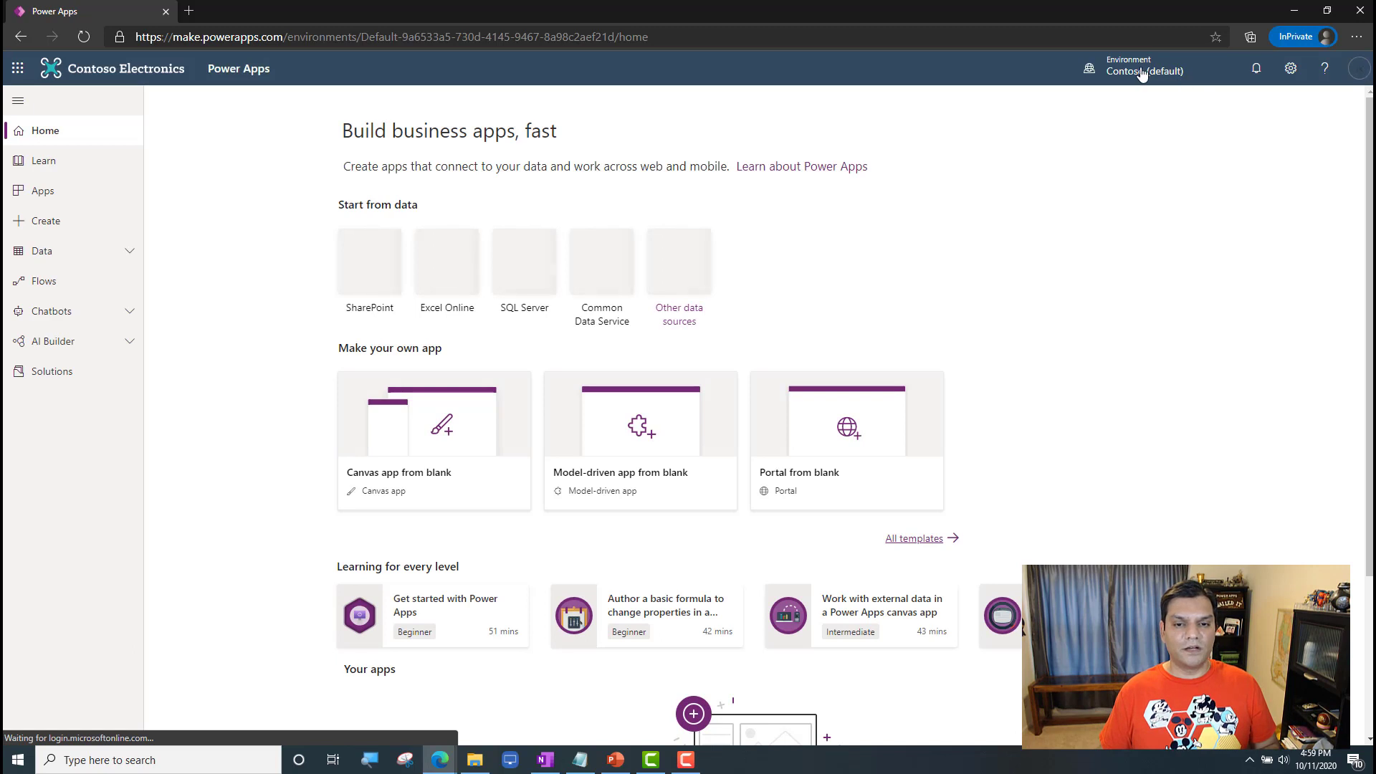
Step: Check the environments available to the signed-in account in Power Apps, and open the Power Platform admin center to view its environments
left_click(1141, 71)
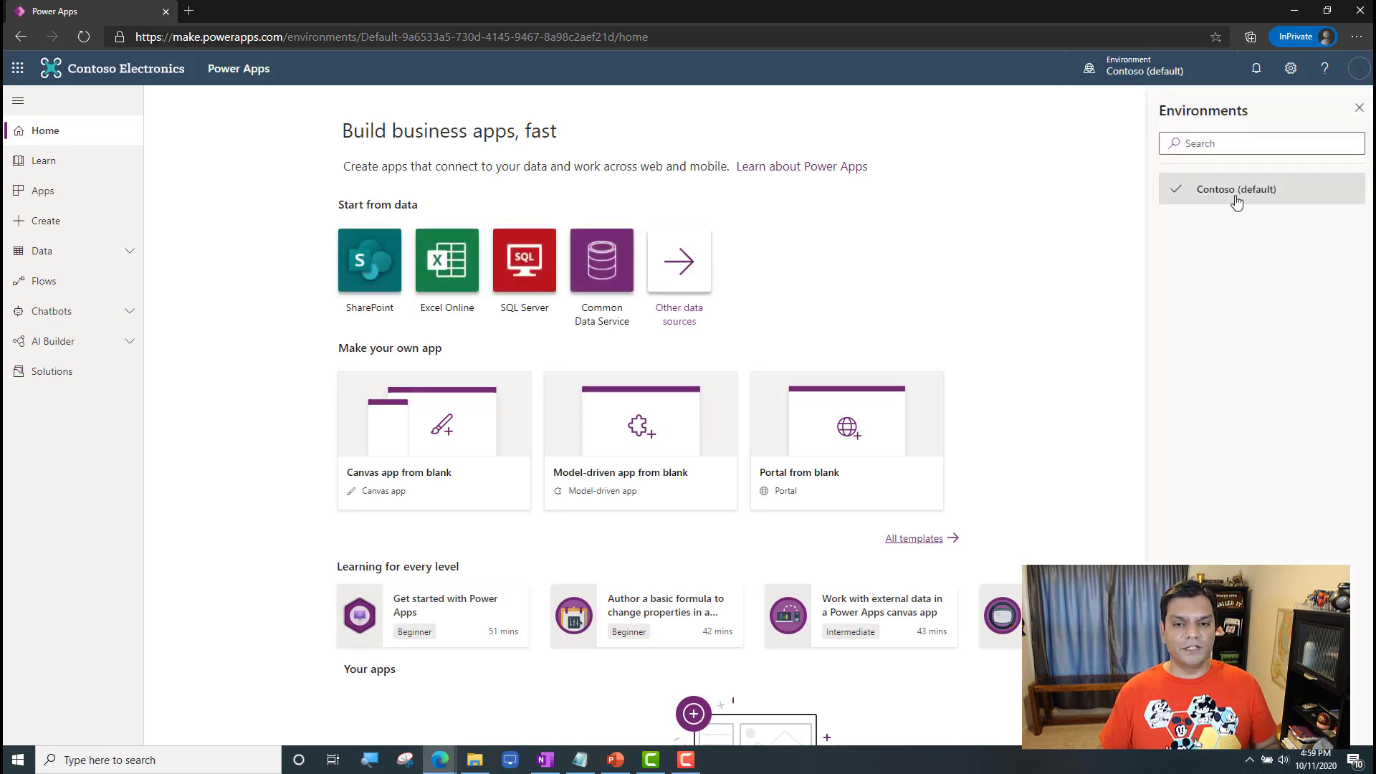
left_click(1359, 71)
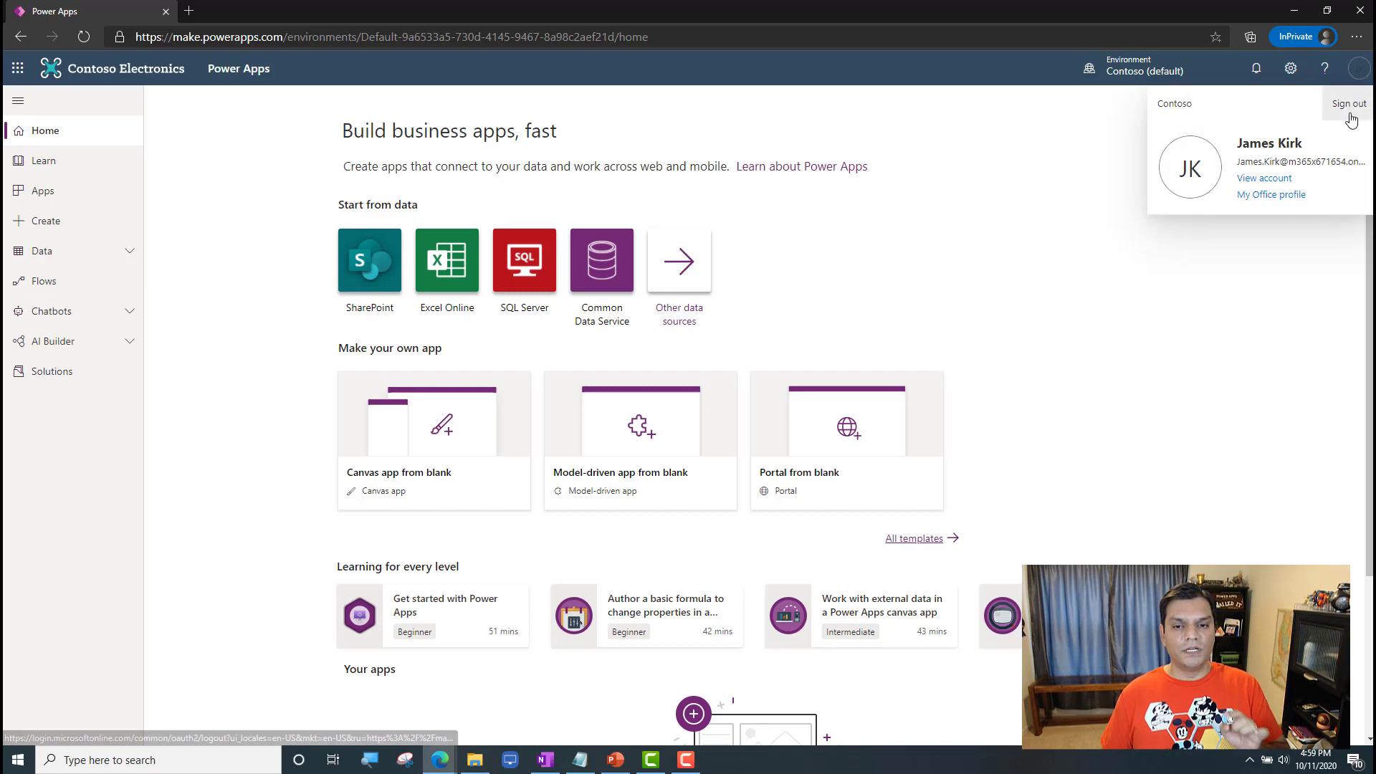
left_click(1290, 68)
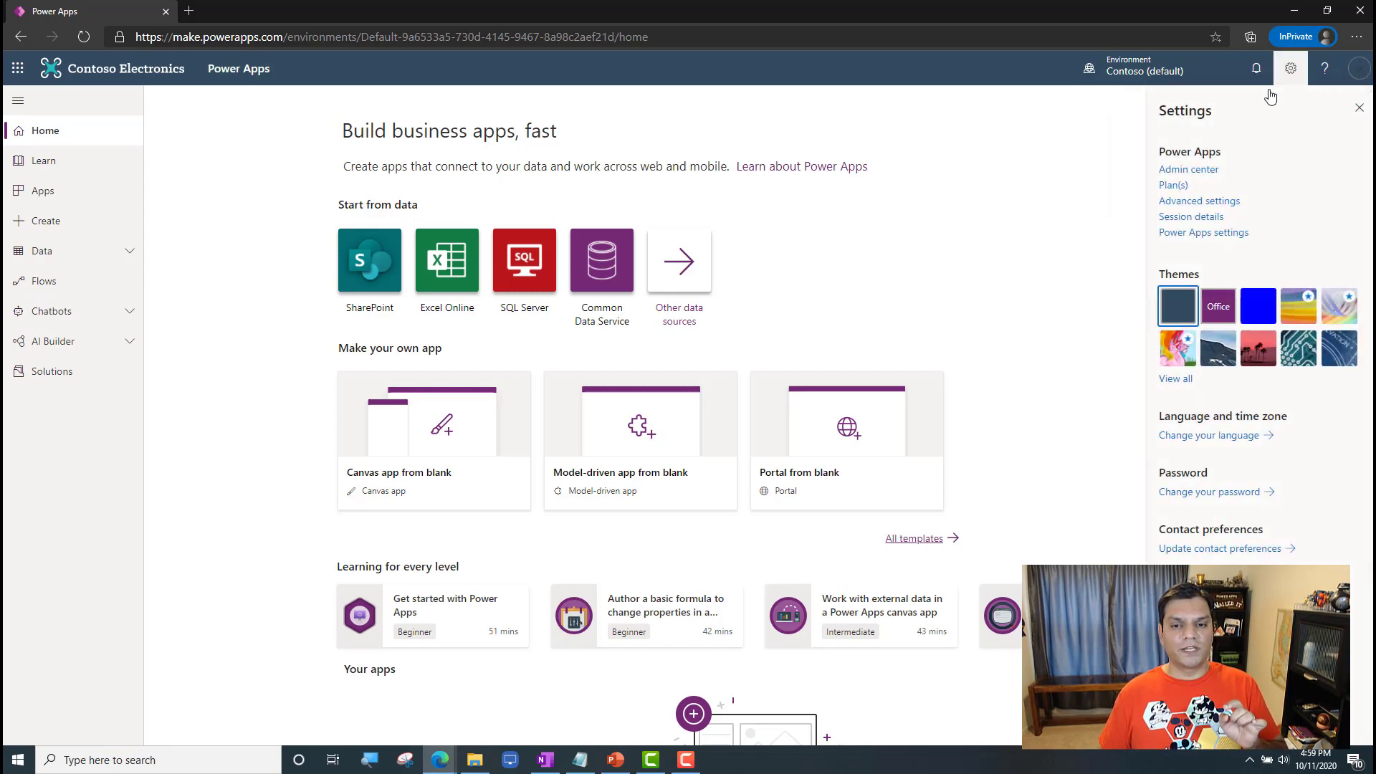
left_click(1213, 170)
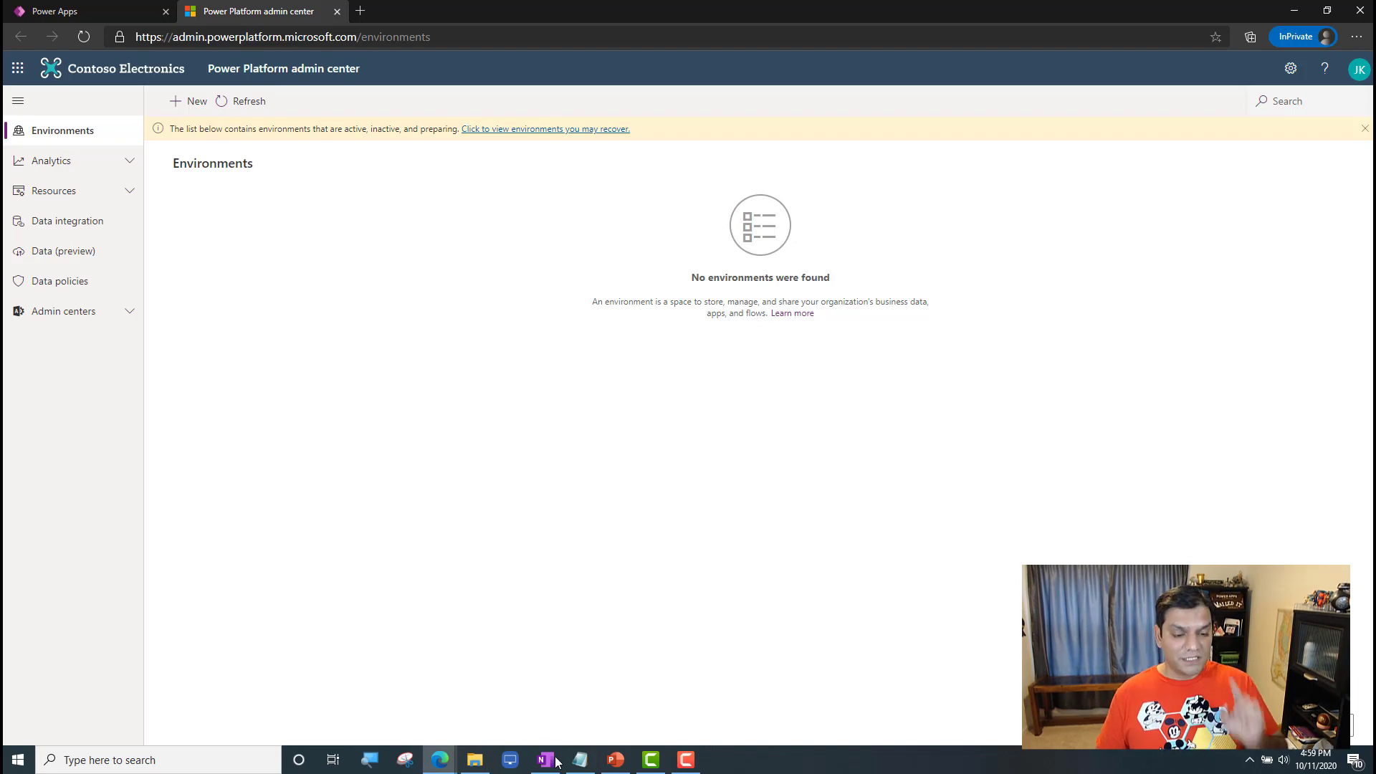
Step: Switch to the Azure portal and search all users for the signed-in member by the start of the first name
left_click(439, 765)
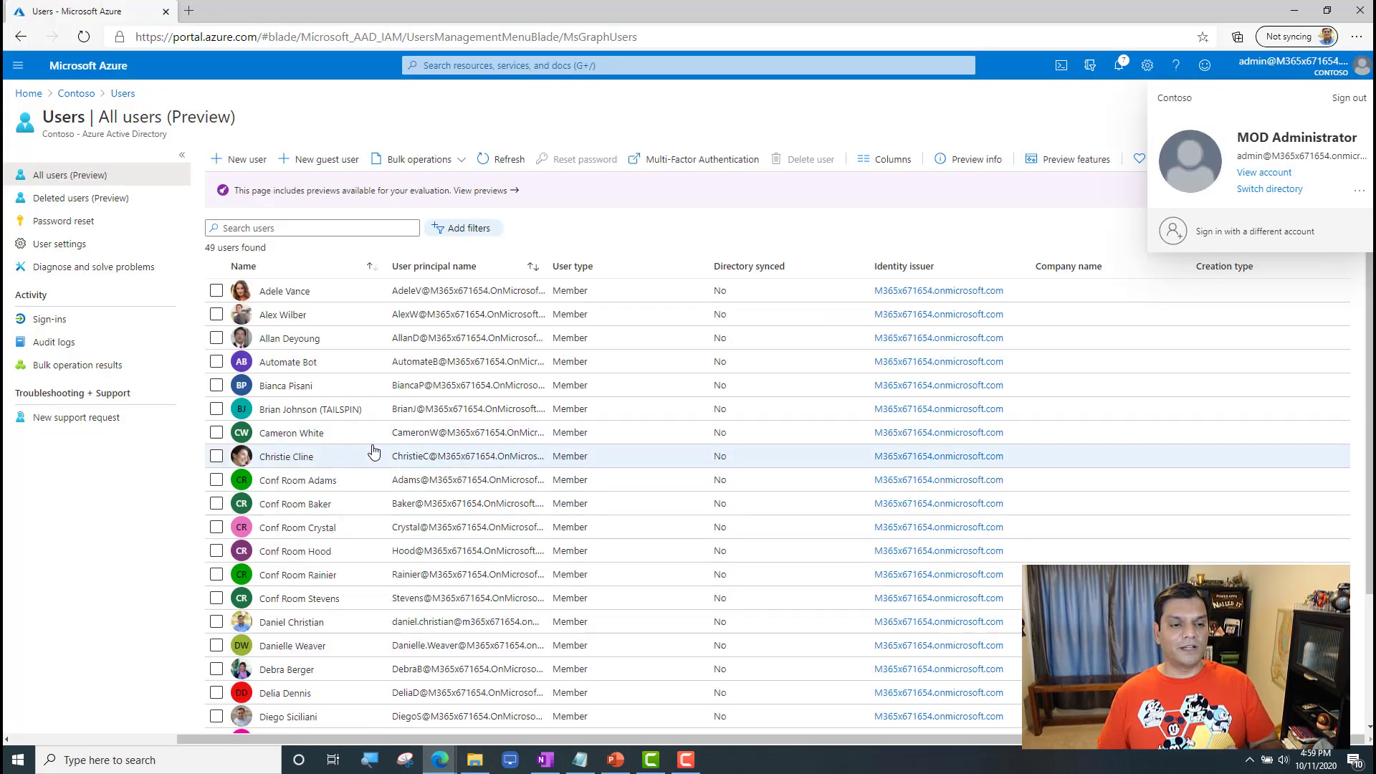
left_click(314, 228)
type("j")
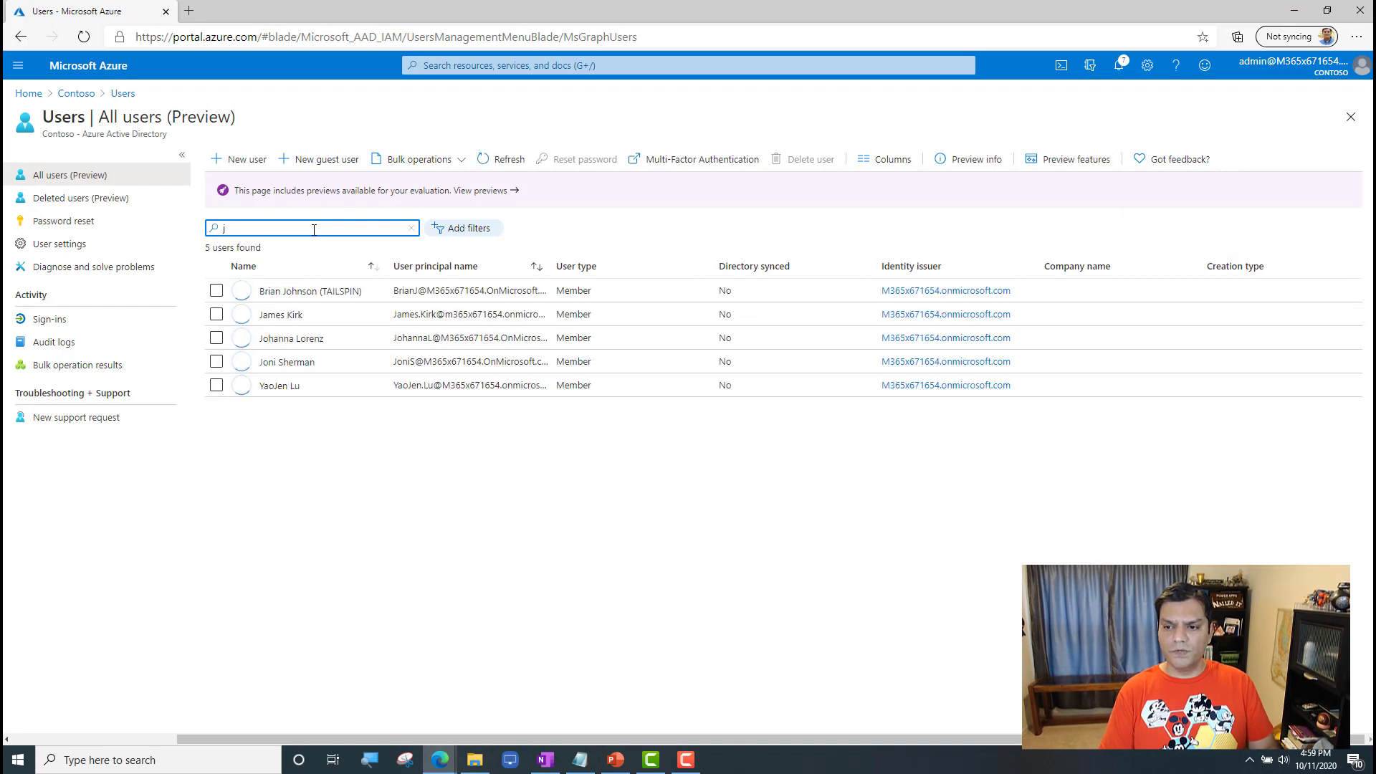
type("a")
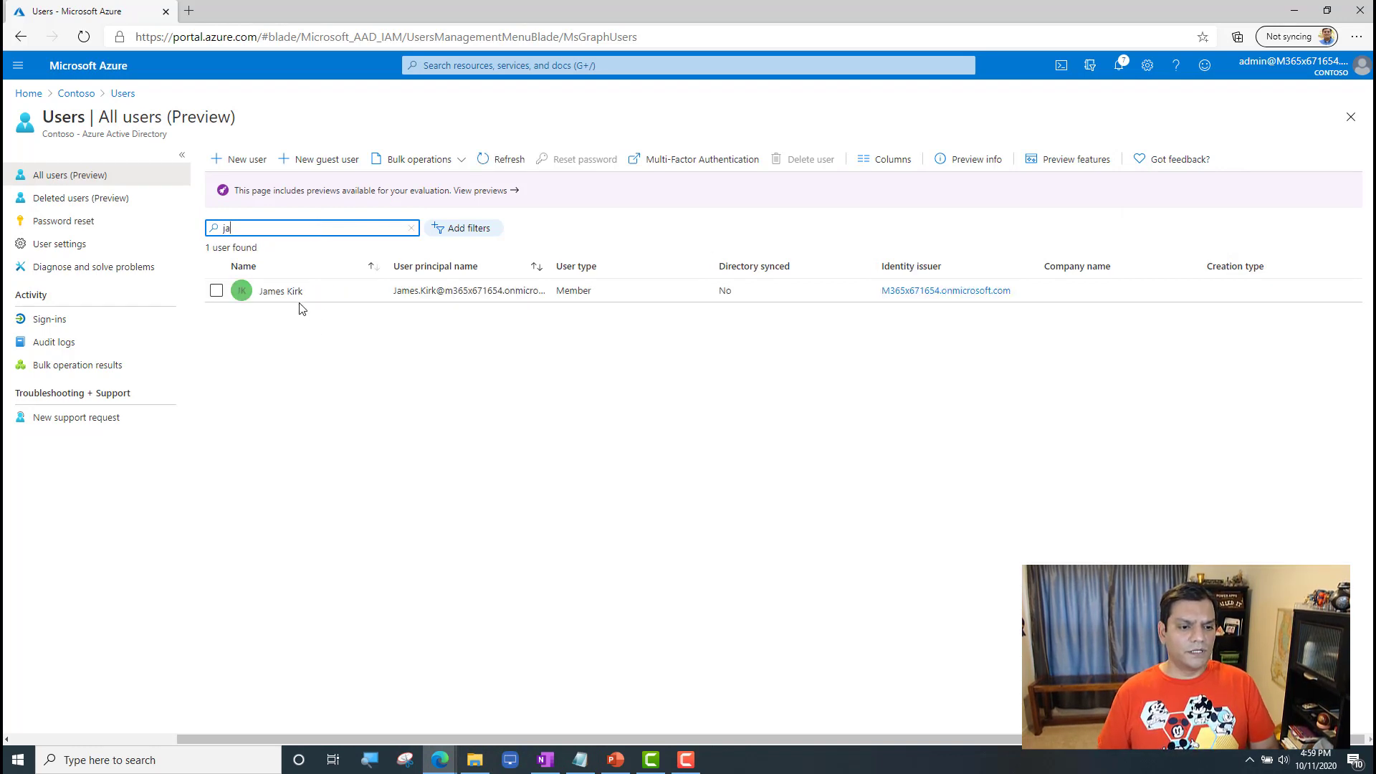
Step: Open the found user's account and review the assigned licenses, returning to the InPrivate window when done
left_click(300, 294)
left_click(44, 342)
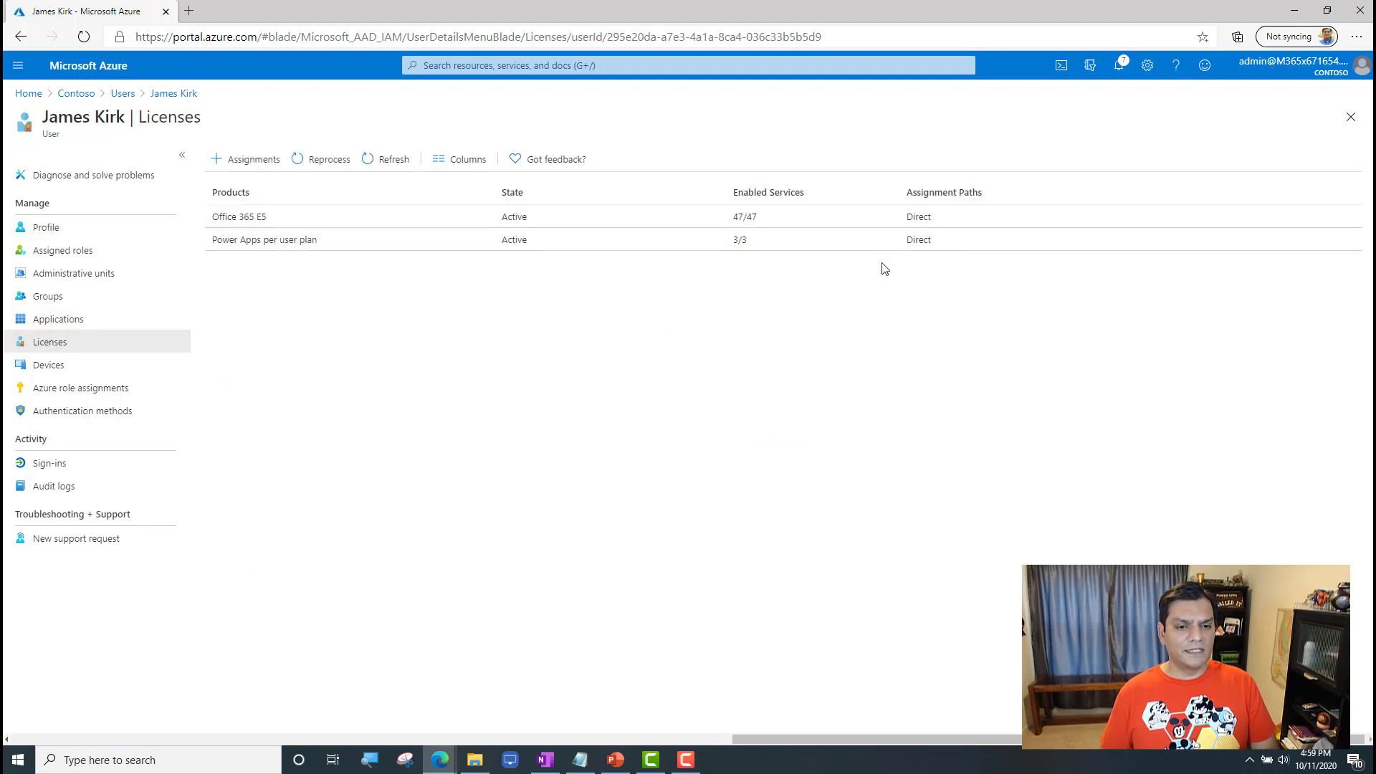
left_click(1293, 10)
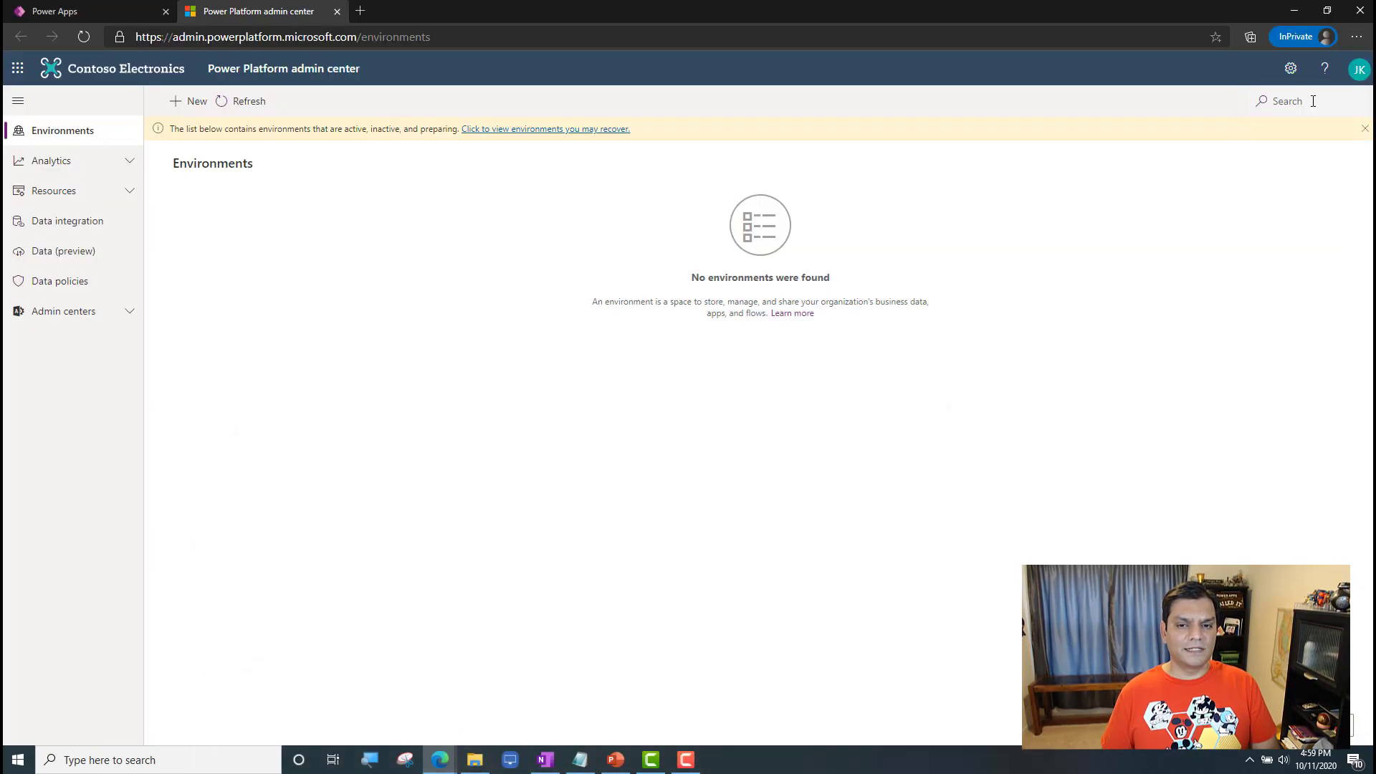
Step: Sign the current account out of the Power Platform admin center and Power Apps, closing the admin center page in between
left_click(1360, 75)
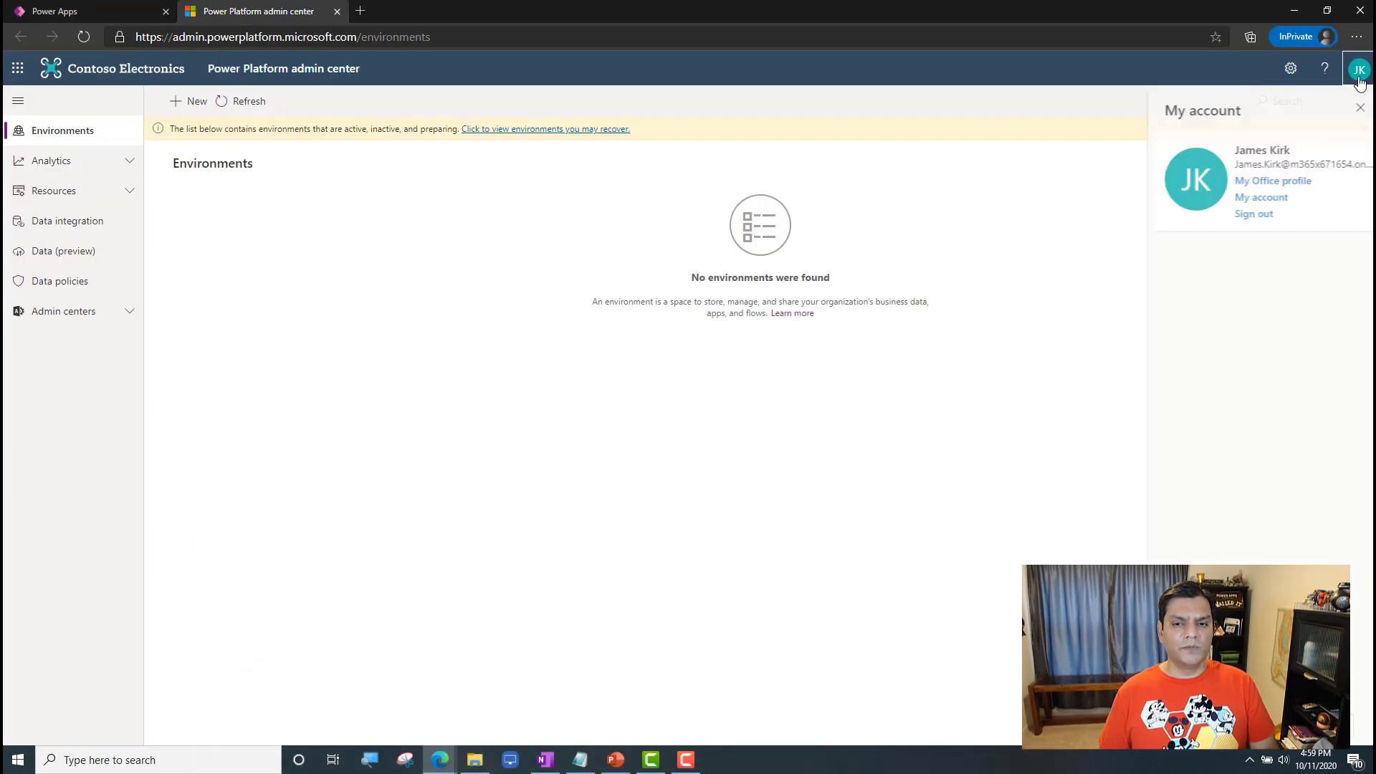
left_click(1259, 216)
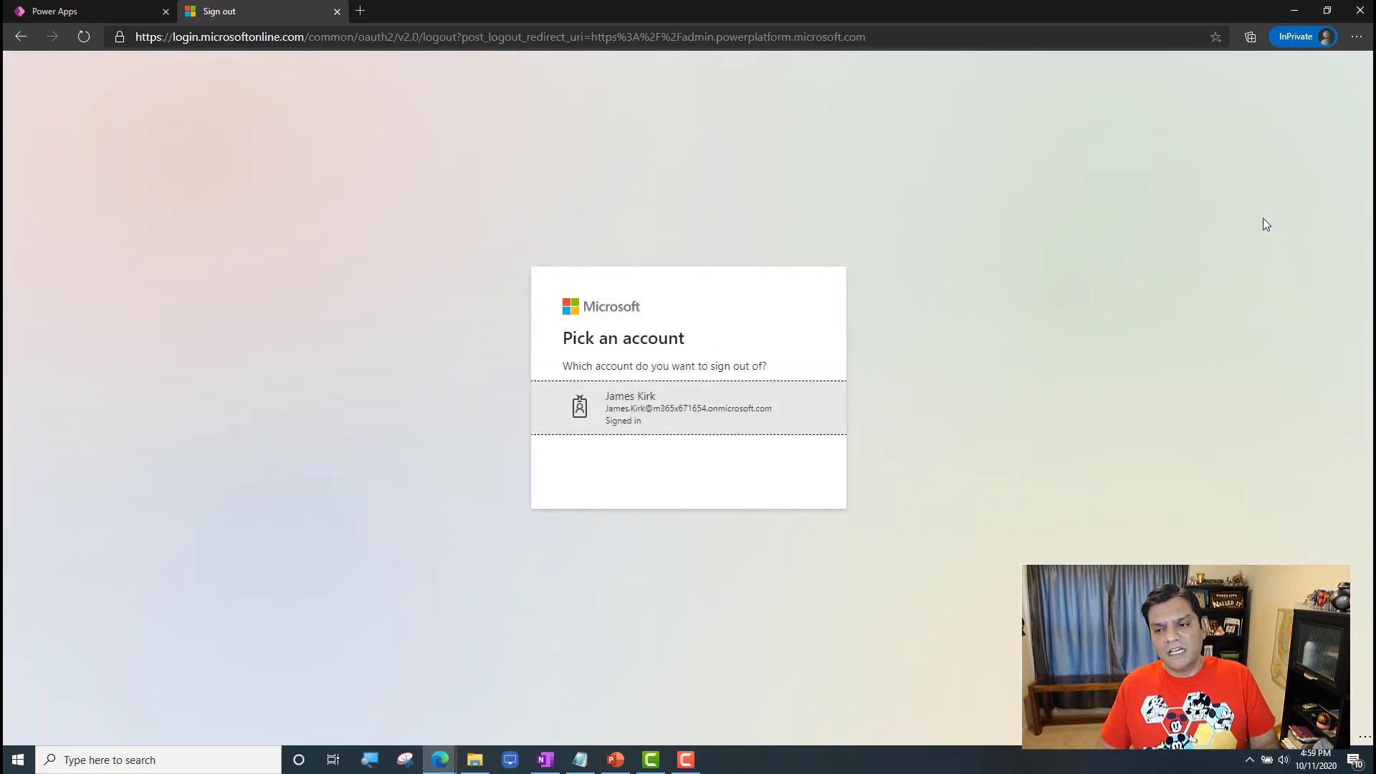
left_click(681, 398)
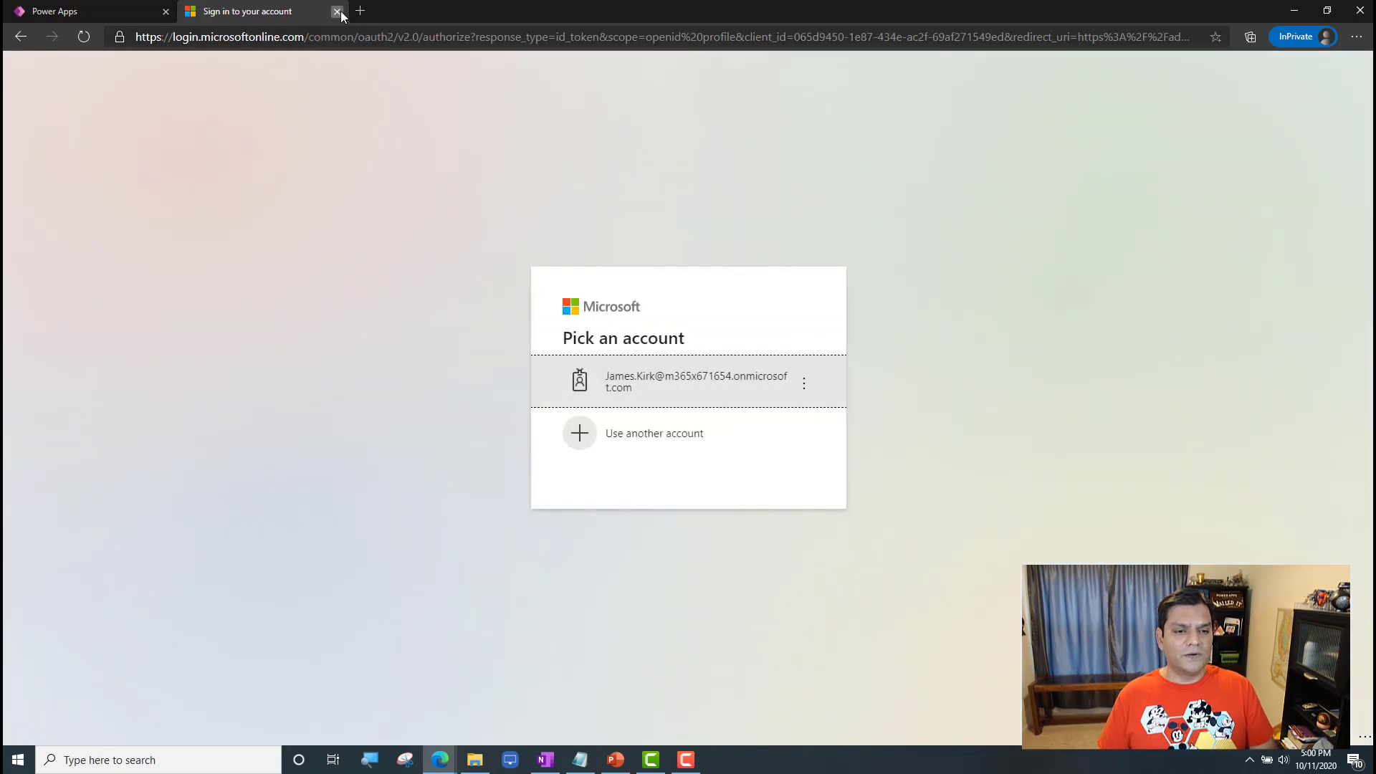
left_click(337, 11)
left_click(1360, 70)
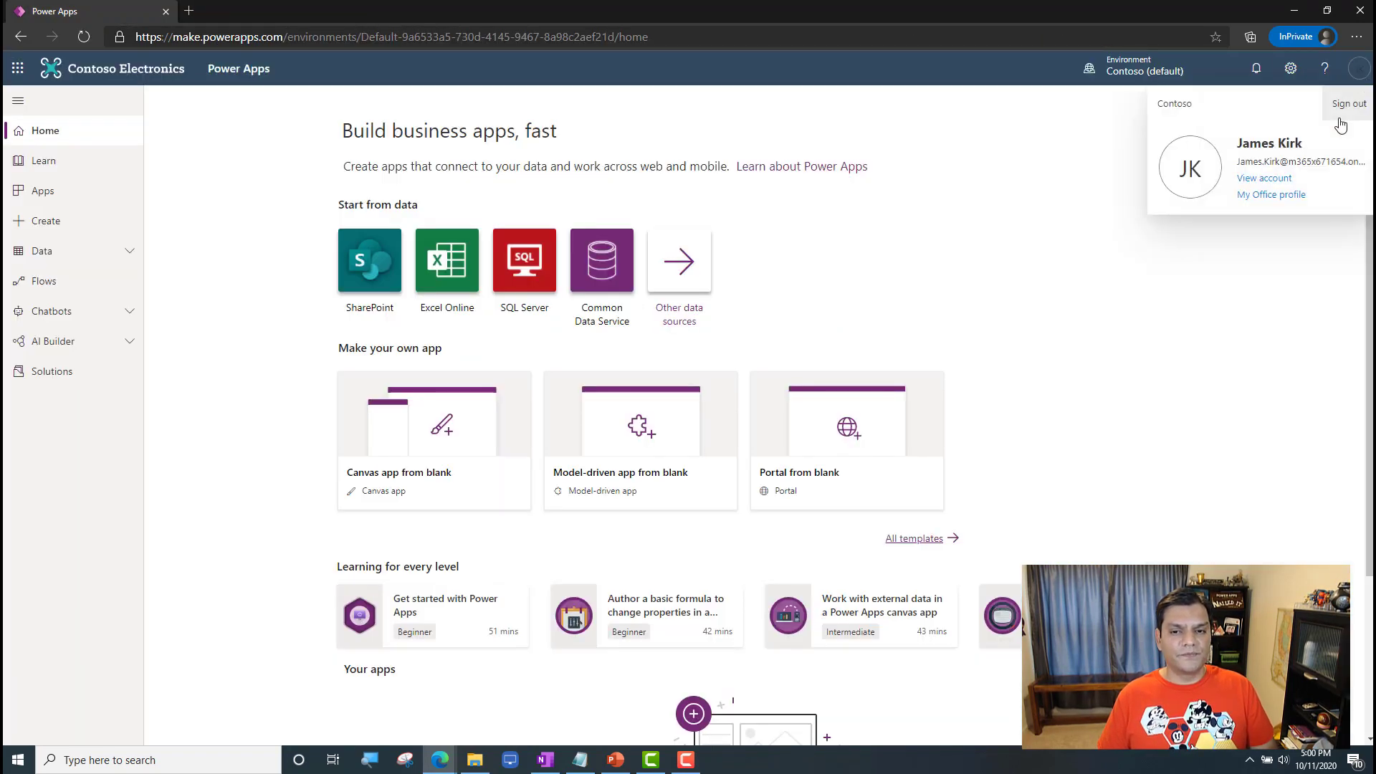
left_click(1344, 103)
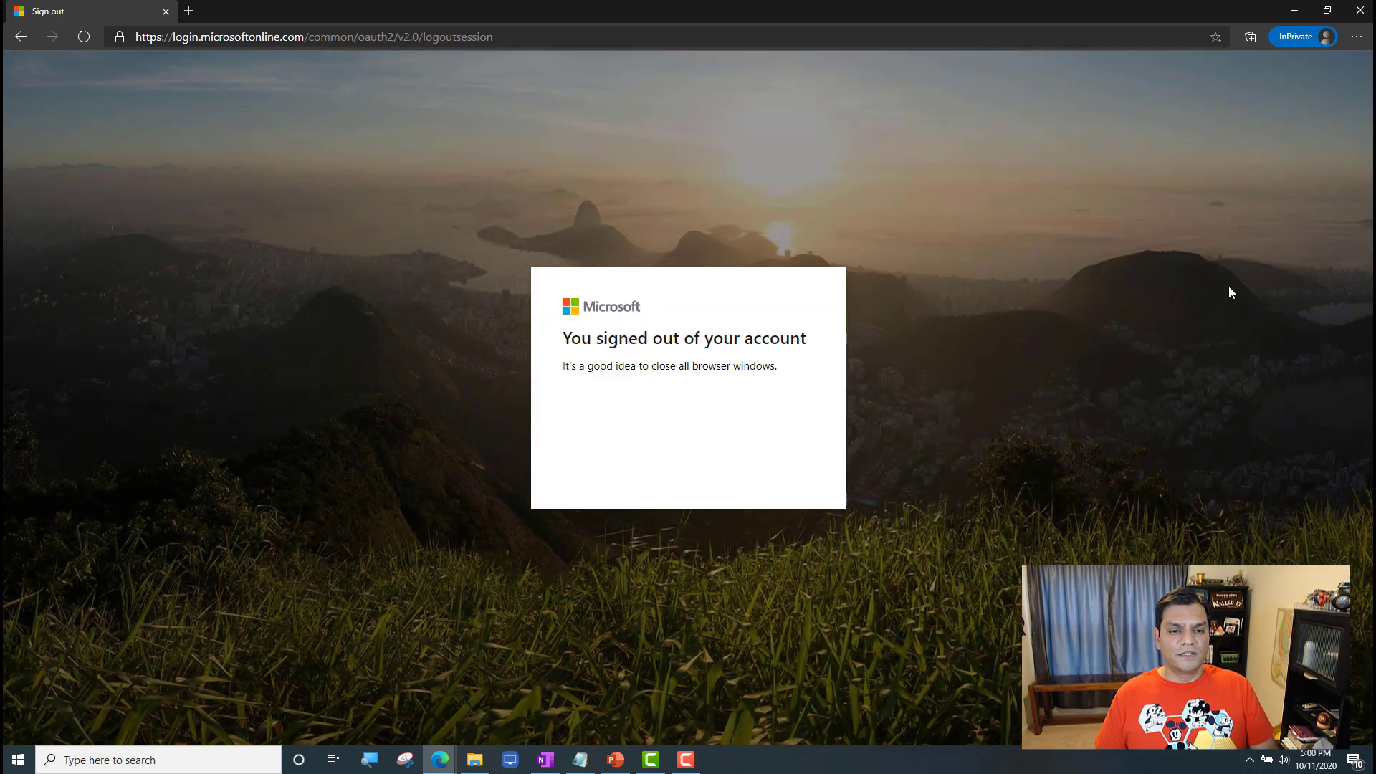
Step: Replace the InPrivate window with a fresh one and start signing in at powerapps.microsoft.com
key("alt+Tab")
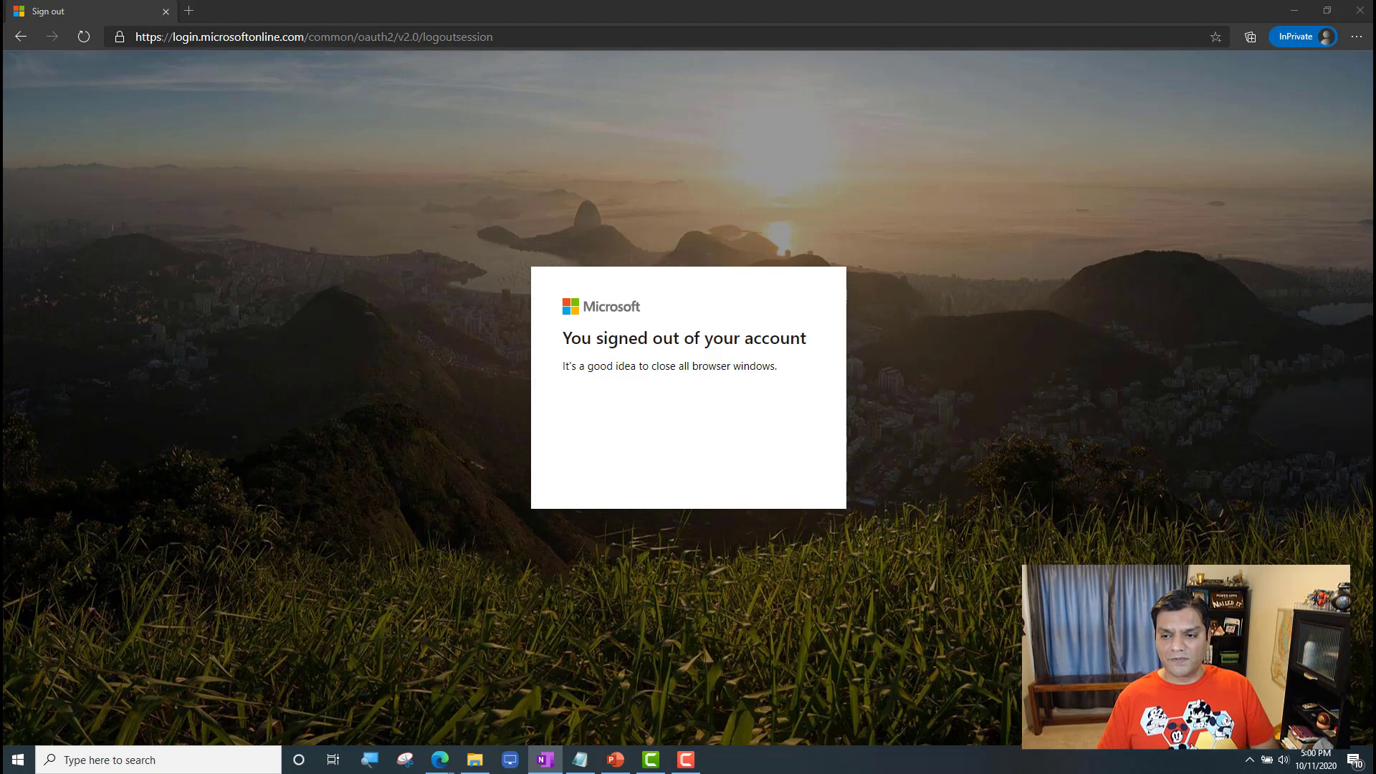
left_click(1361, 9)
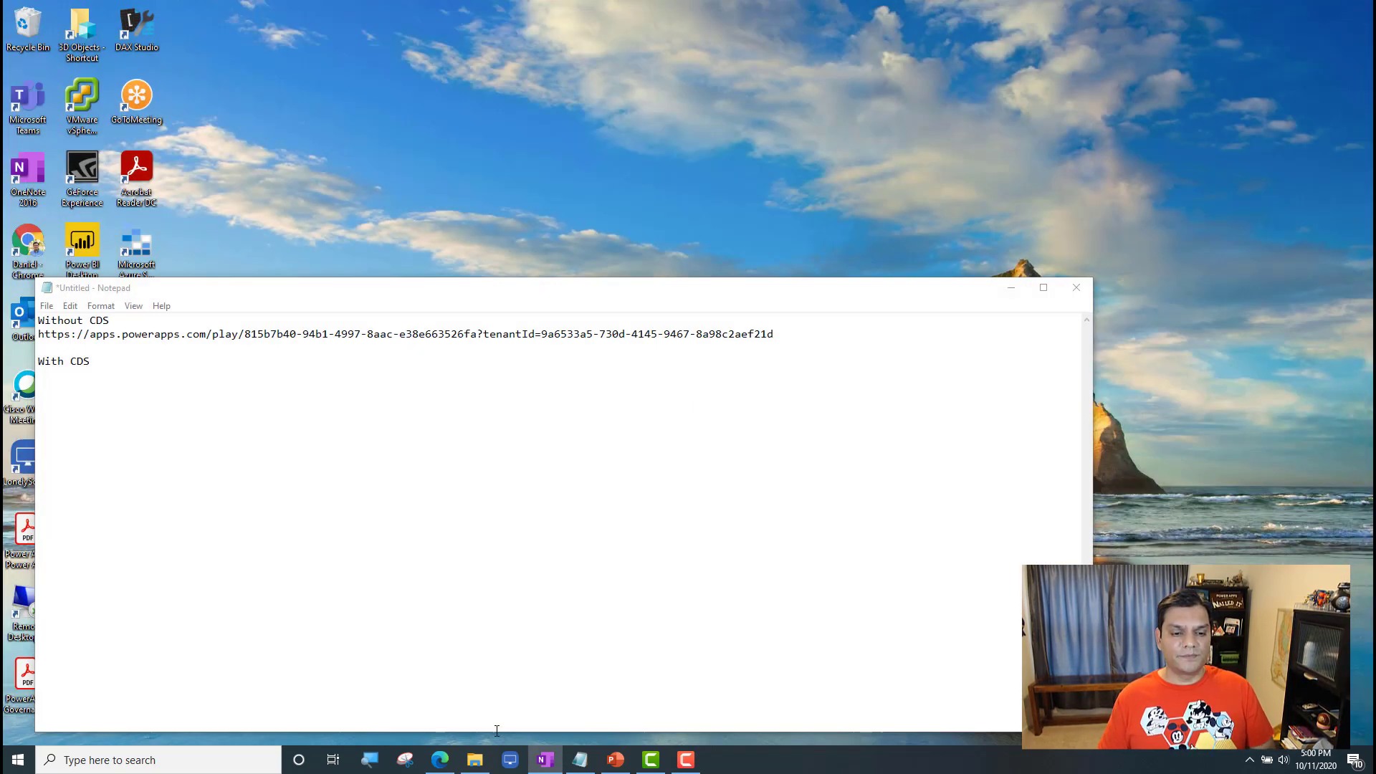
left_click(439, 759)
left_click(1354, 37)
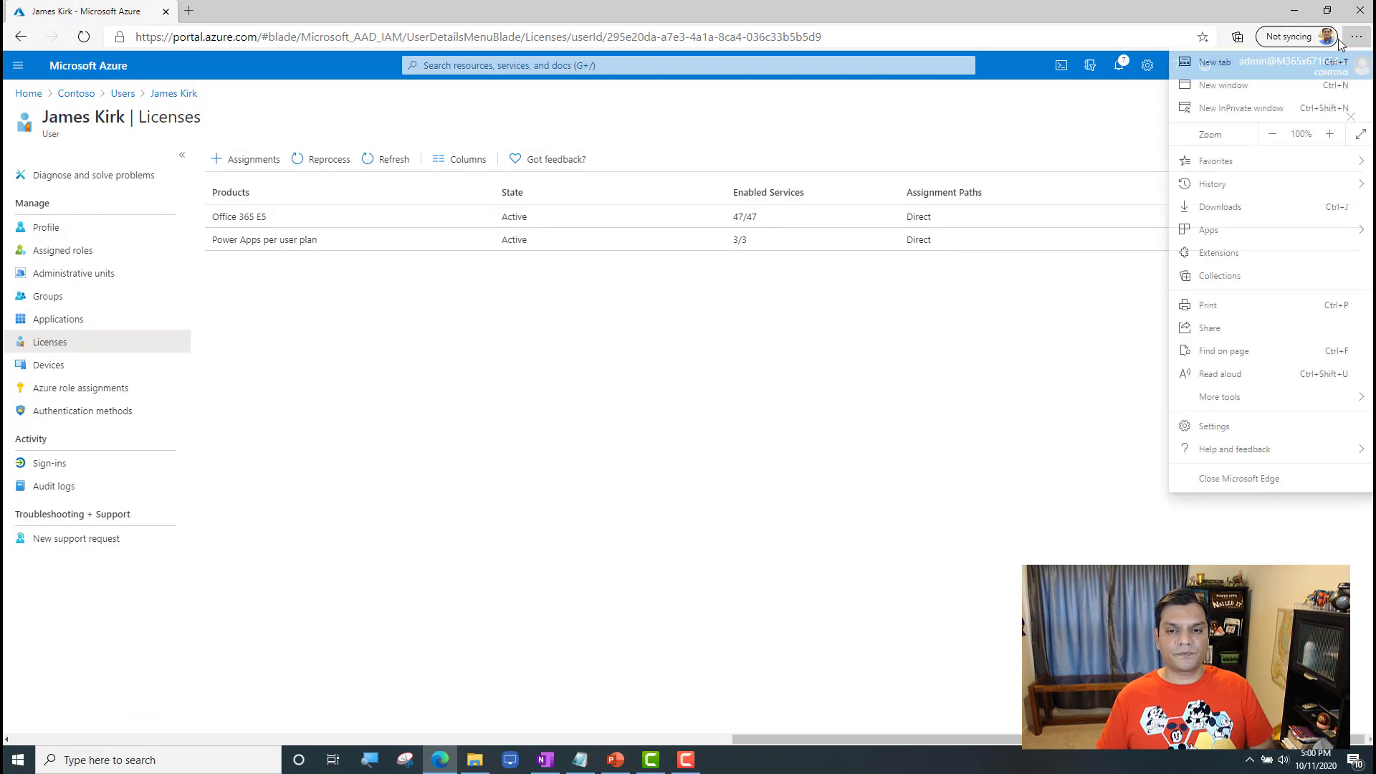
left_click(1241, 108)
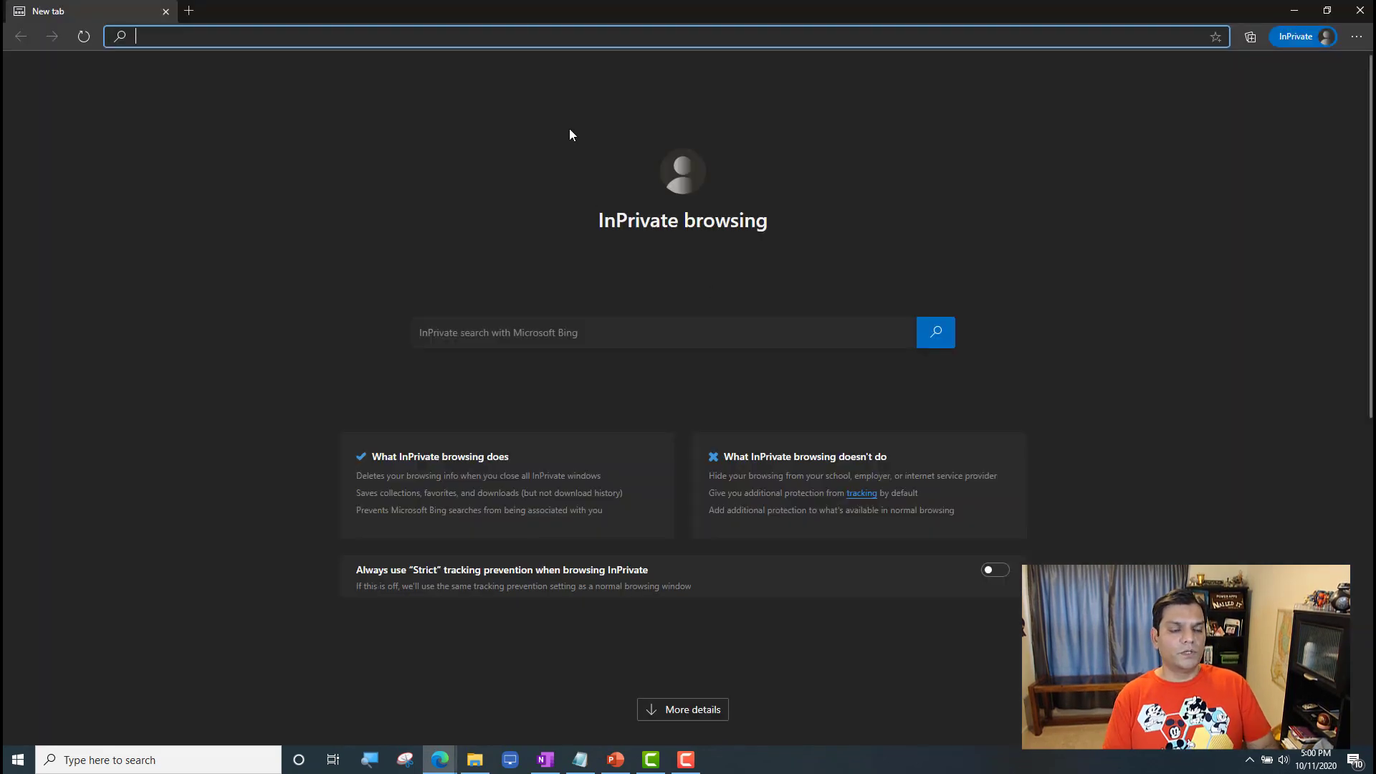
type("po")
key("Return")
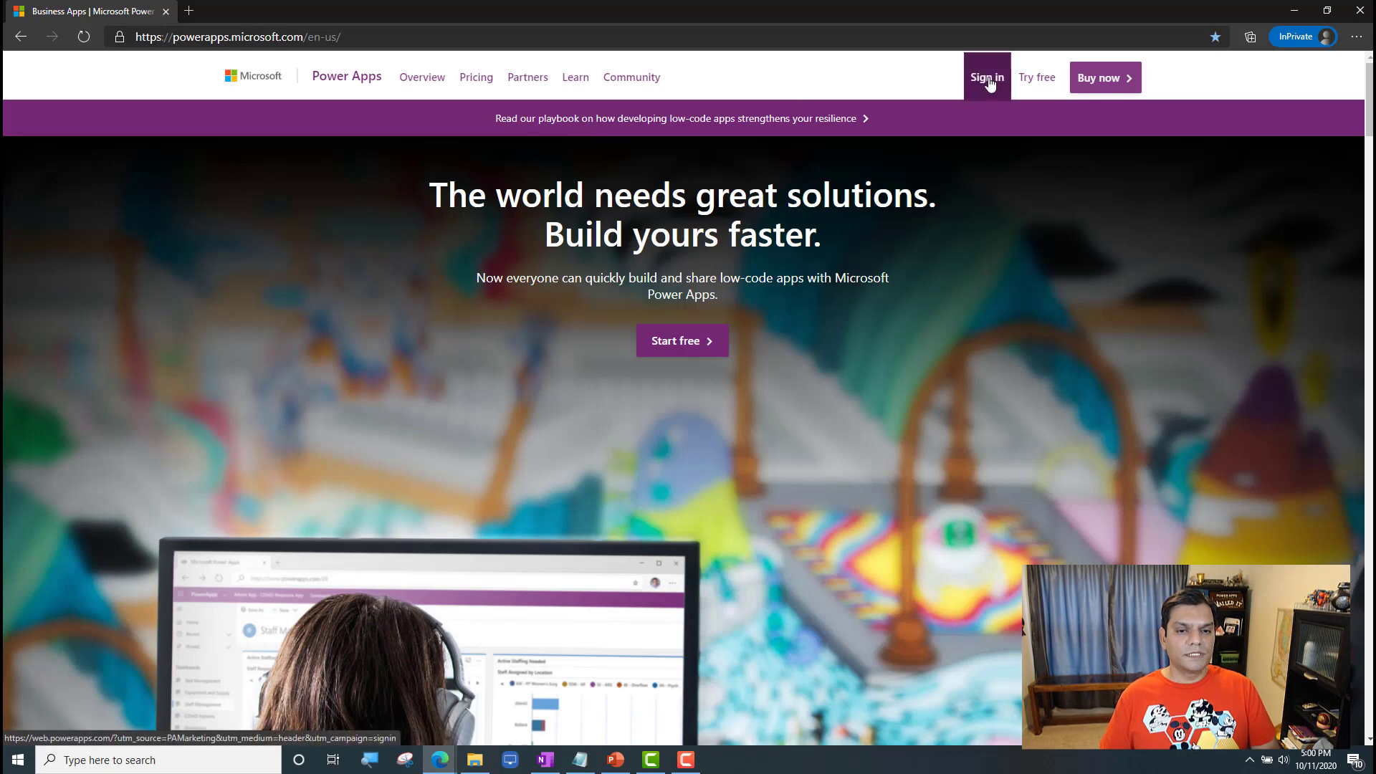
left_click(988, 85)
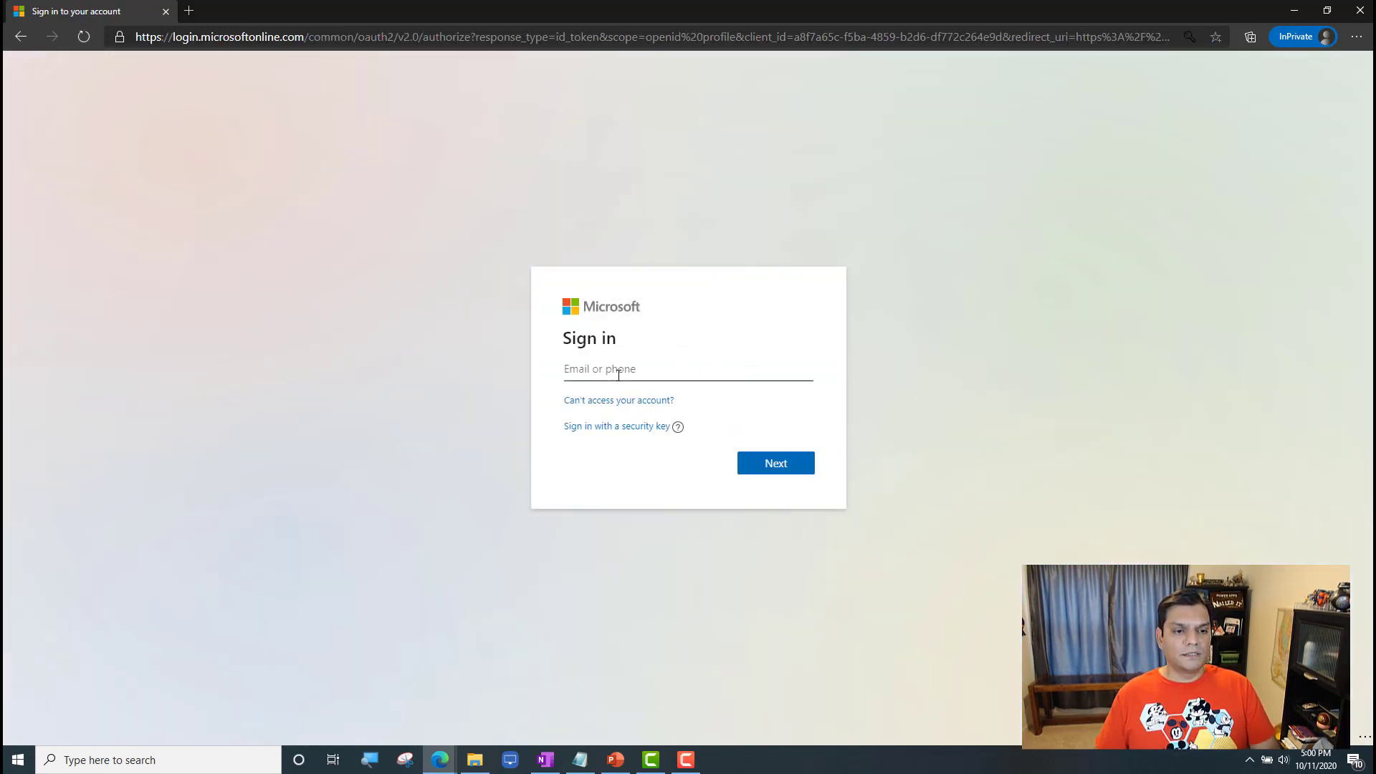
Step: Sign in to Power Apps with the maker's e-mail and account password, and complete the remaining sign-in prompt
left_click(618, 374)
key("ctrl+v")
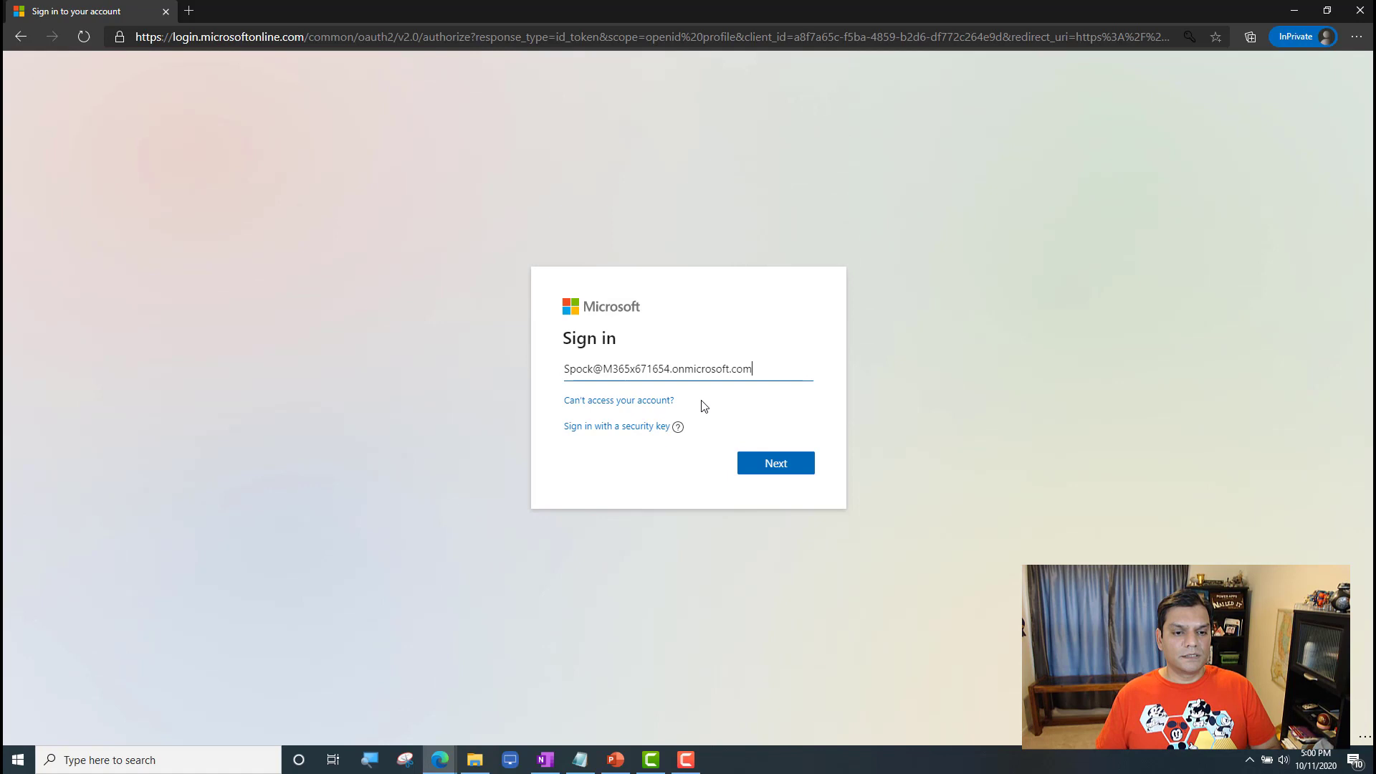
left_click(764, 464)
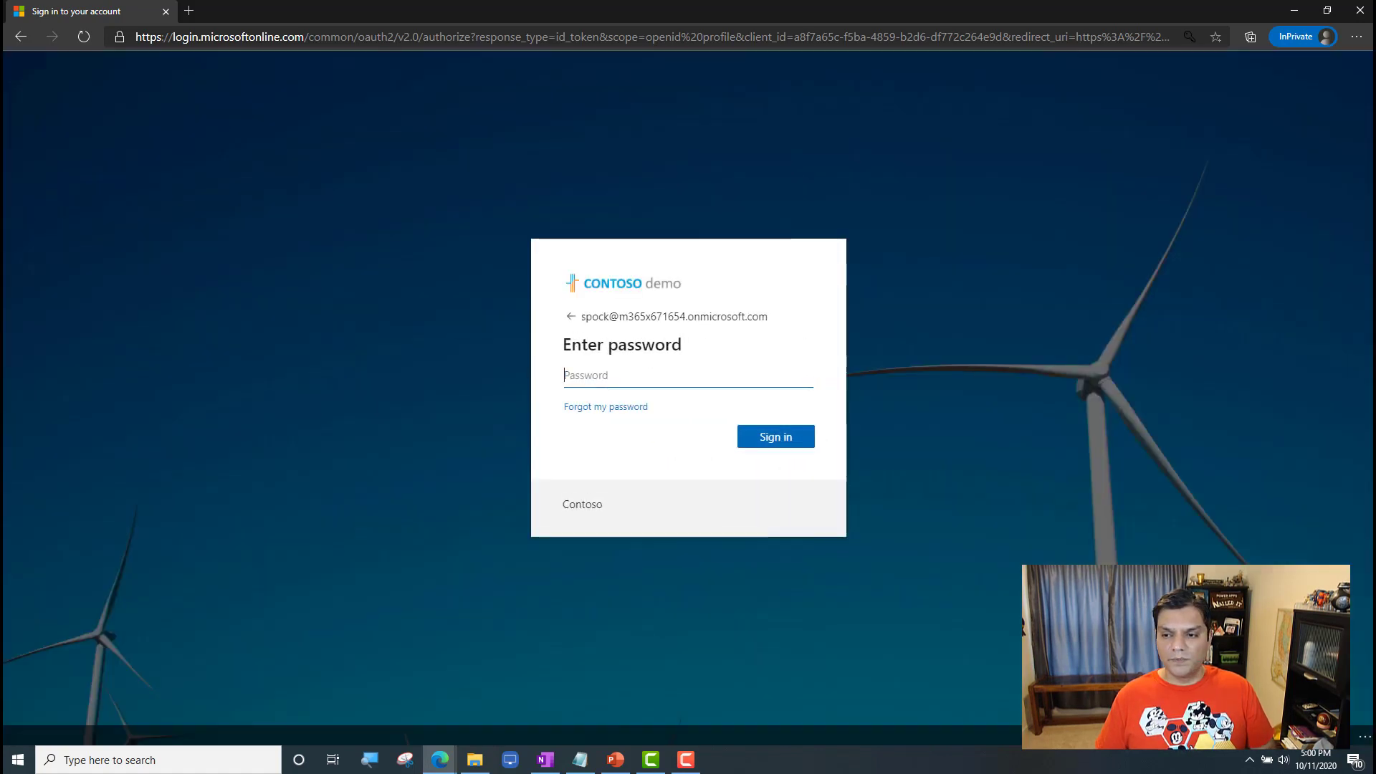
key("alt+Tab")
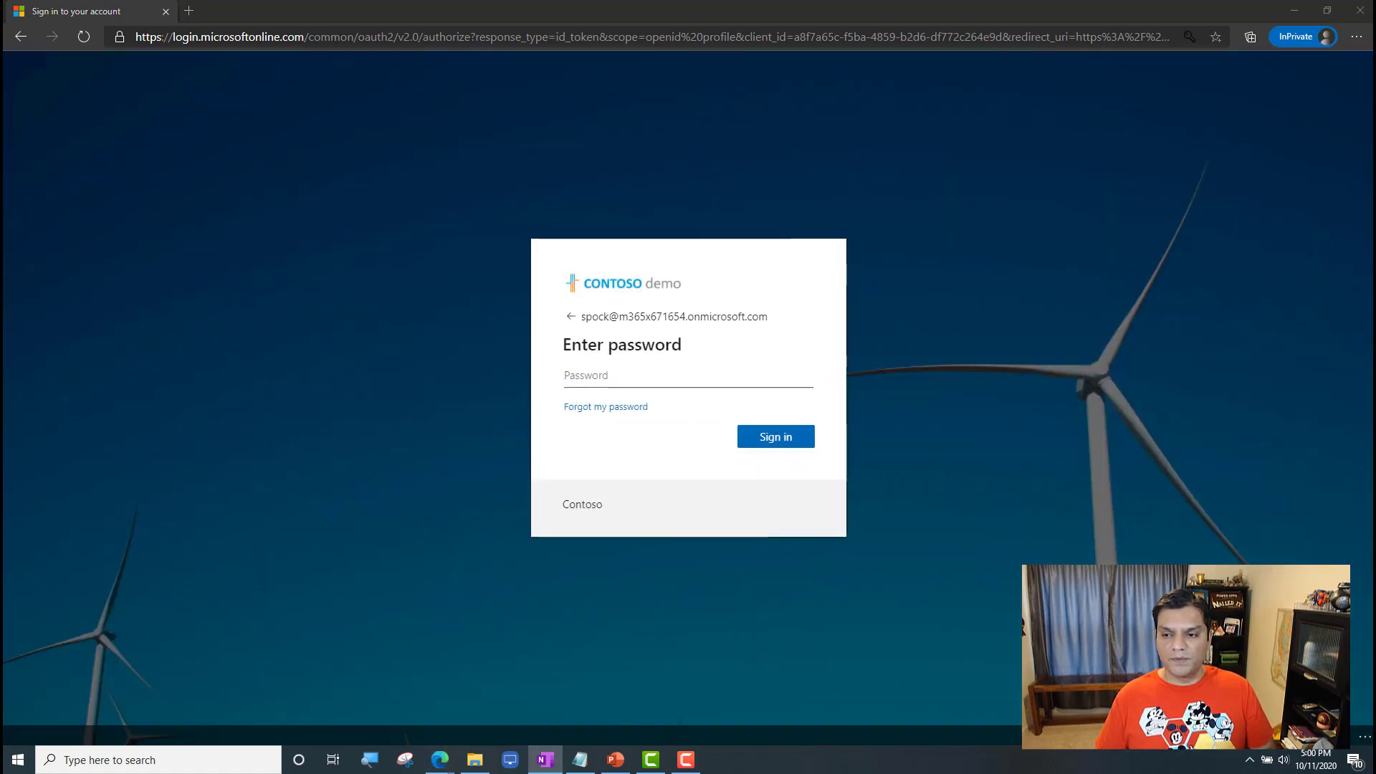
left_click(764, 372)
key("ctrl+v")
left_click(812, 503)
left_click(776, 438)
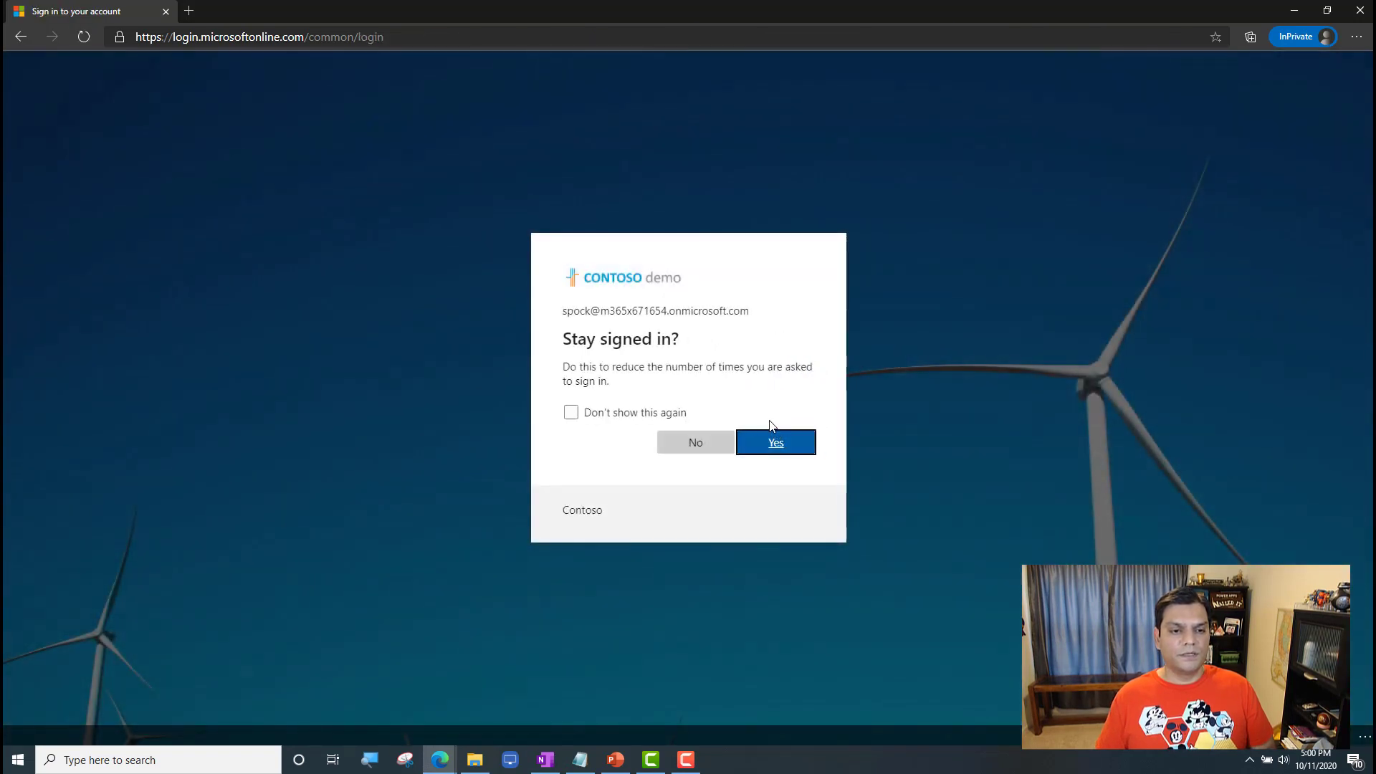
left_click(703, 445)
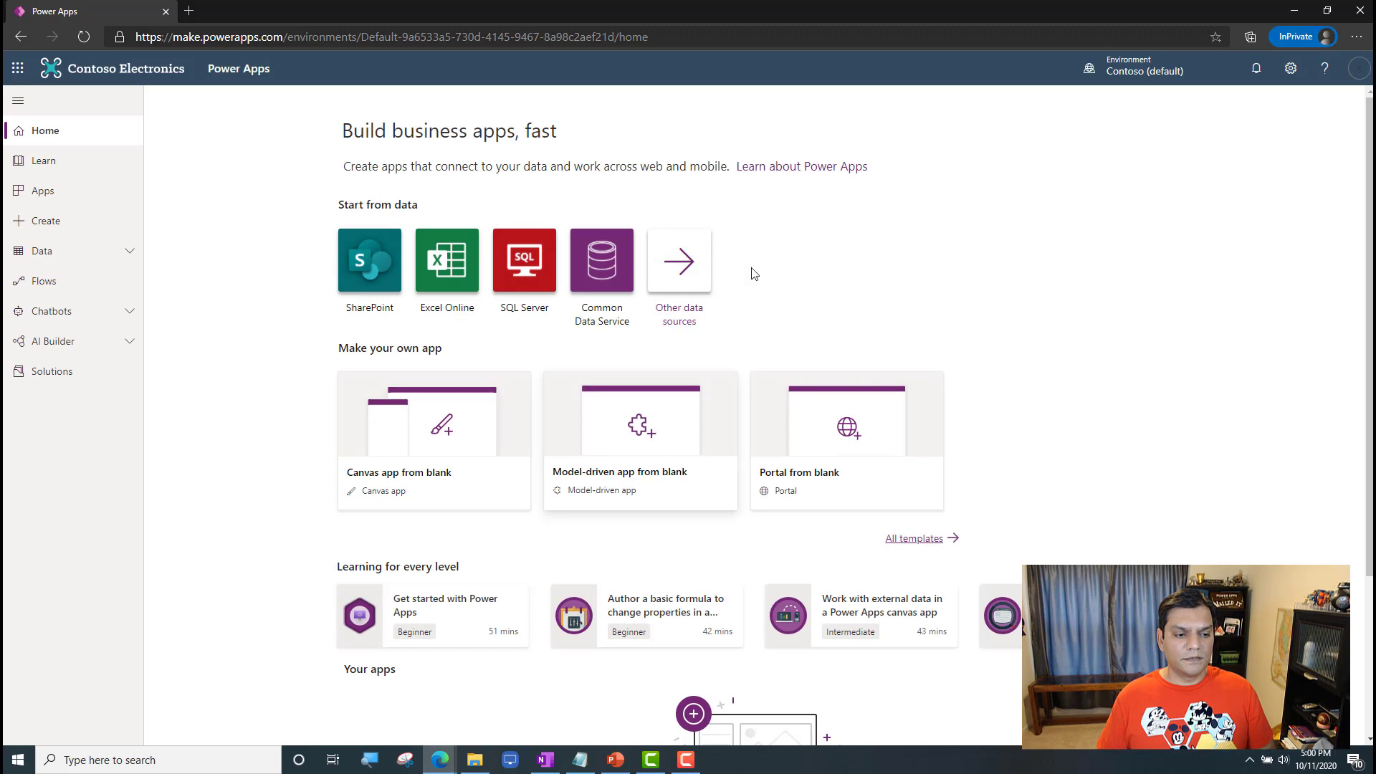
Step: Check the signed-in account and its available environments in Power Apps, and switch to the USS Enterprise environment
left_click(1140, 76)
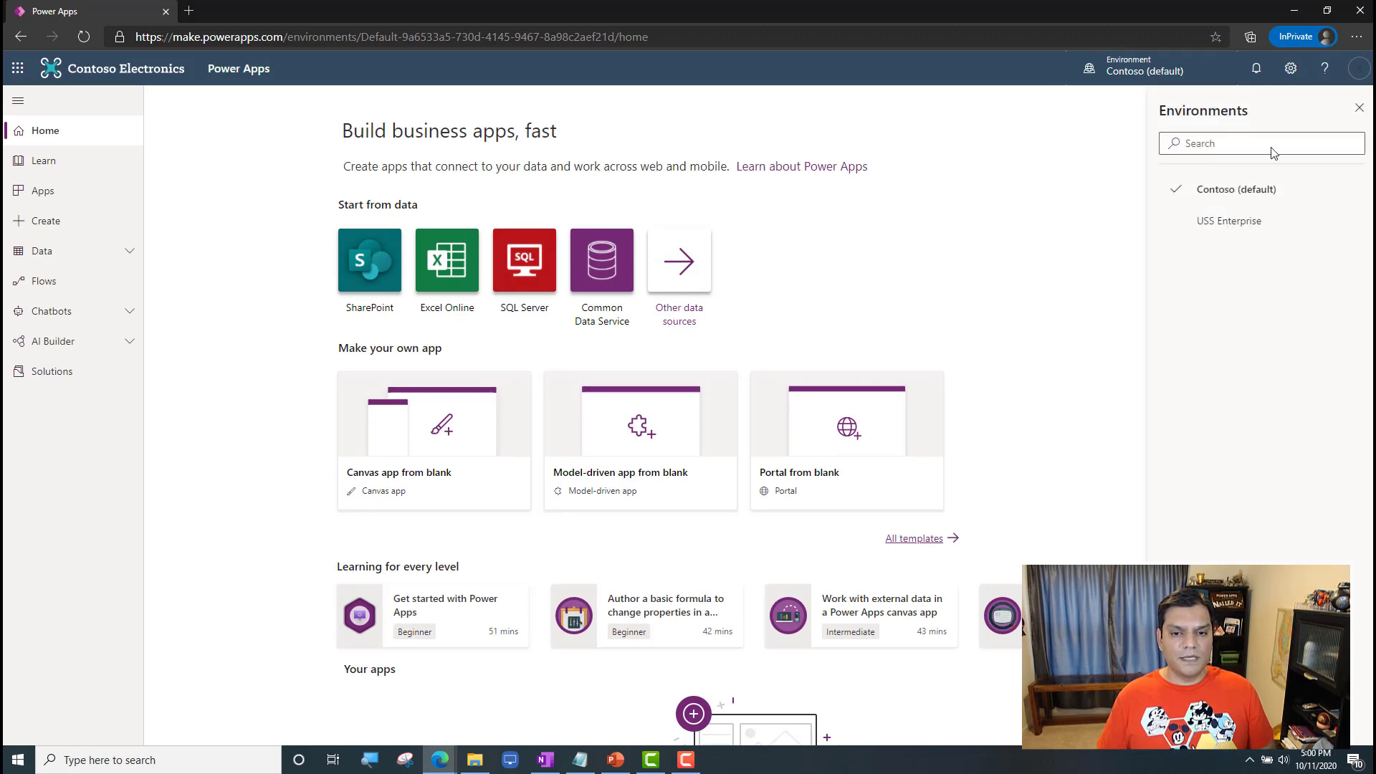
left_click(1359, 72)
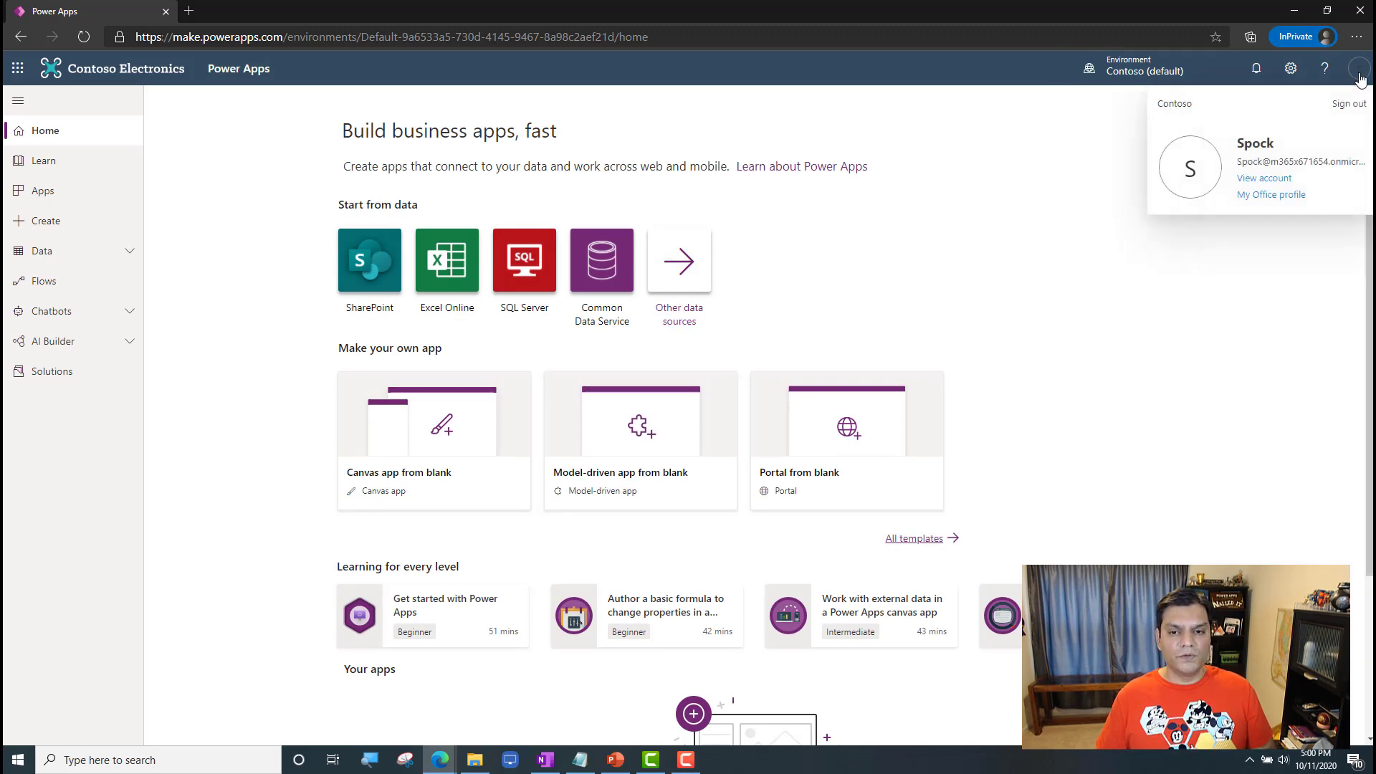
left_click(1287, 311)
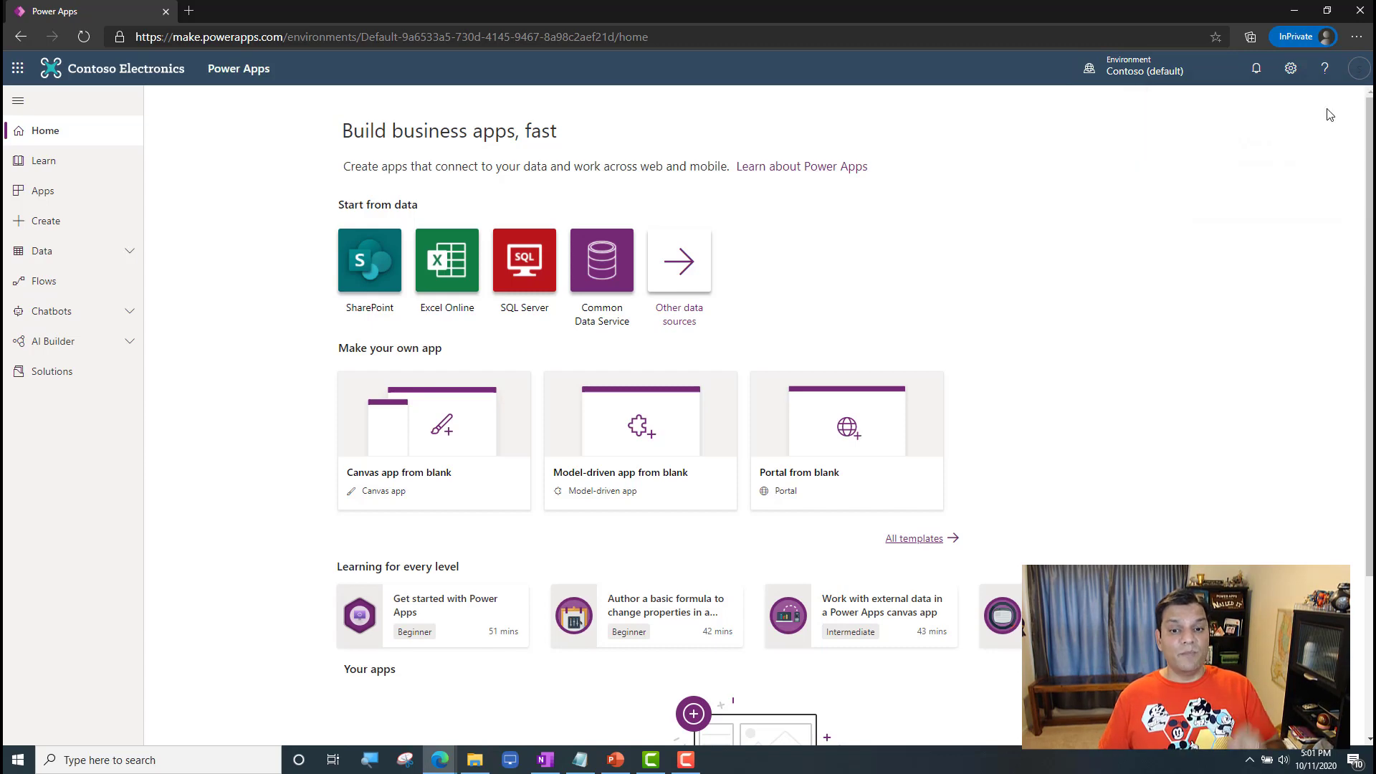
left_click(1350, 76)
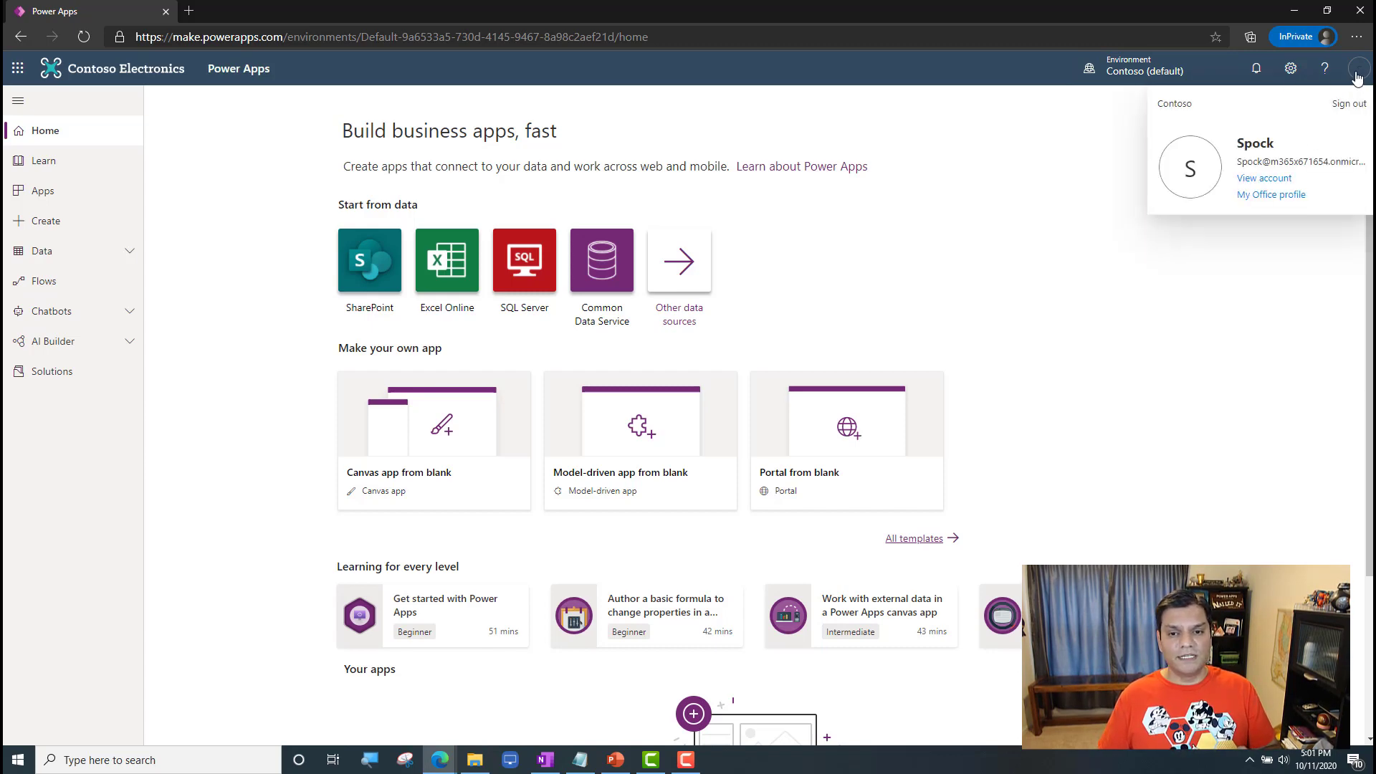
left_click(1162, 70)
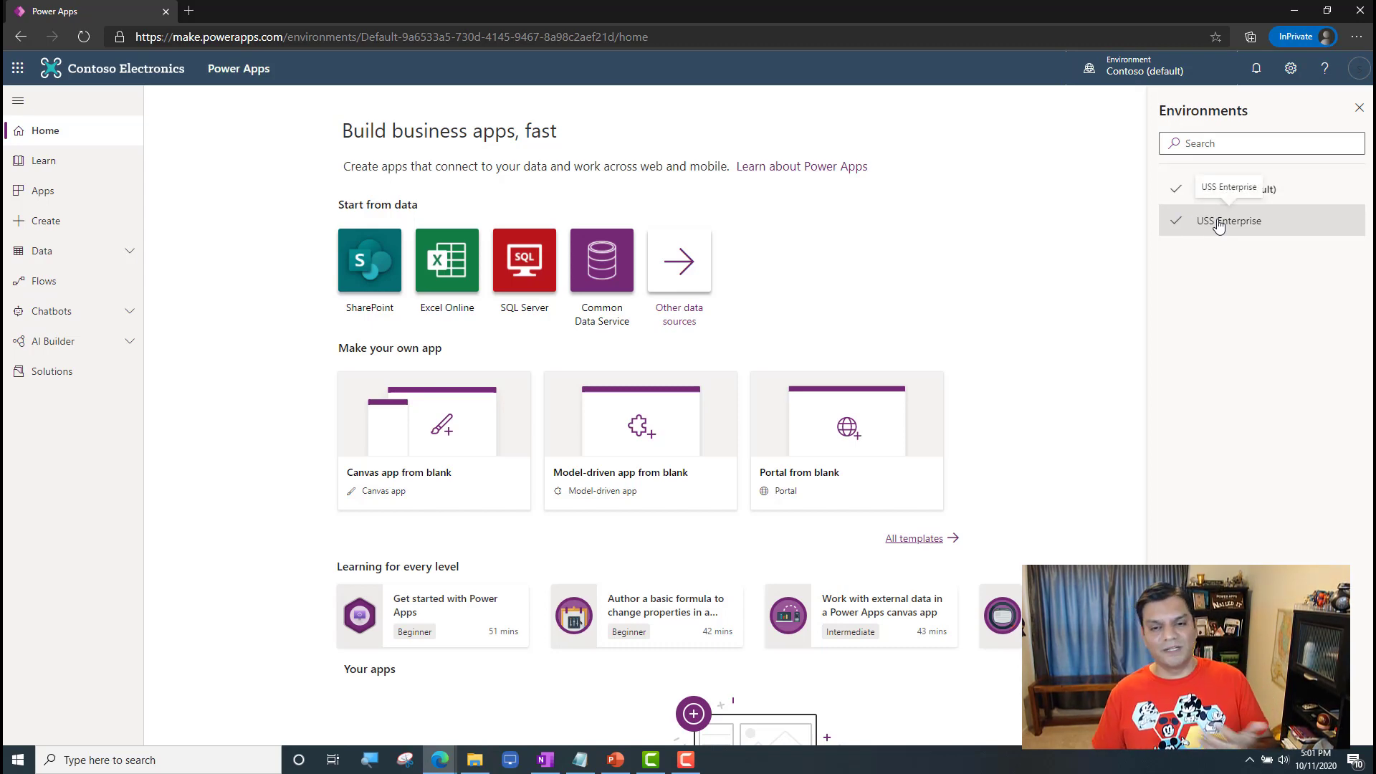
left_click(1218, 222)
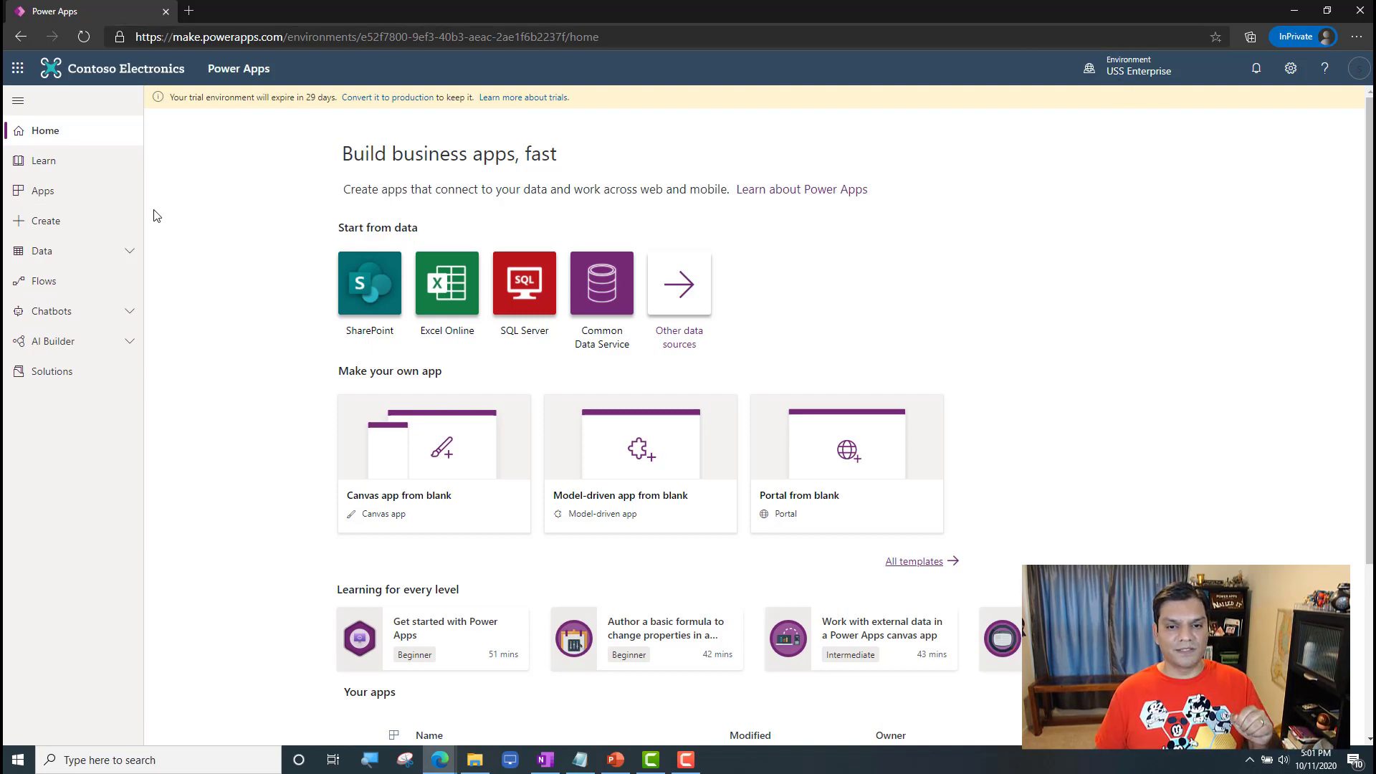
Step: Start a new canvas app in USS Enterprise and go to its Open page, accepting United States as the country/region
left_click(97, 206)
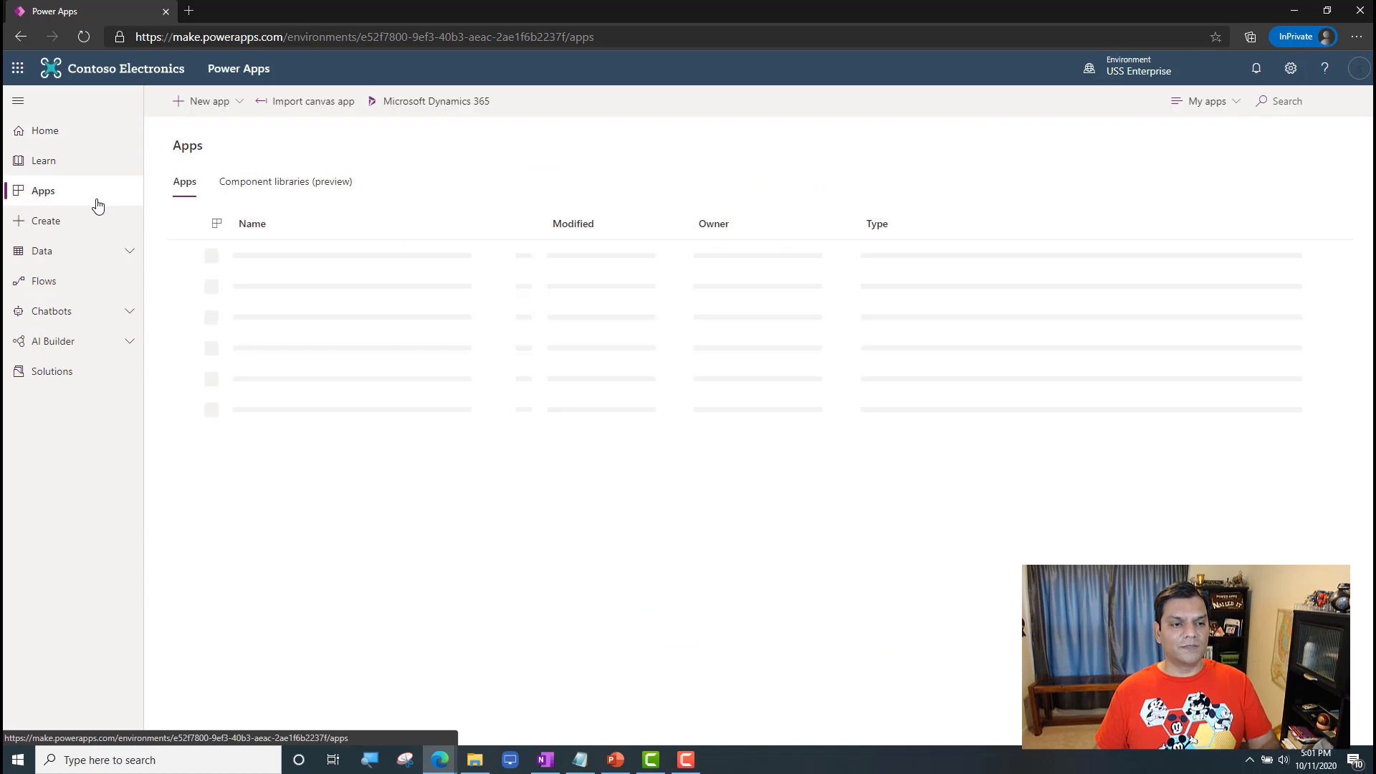
left_click(215, 103)
left_click(212, 134)
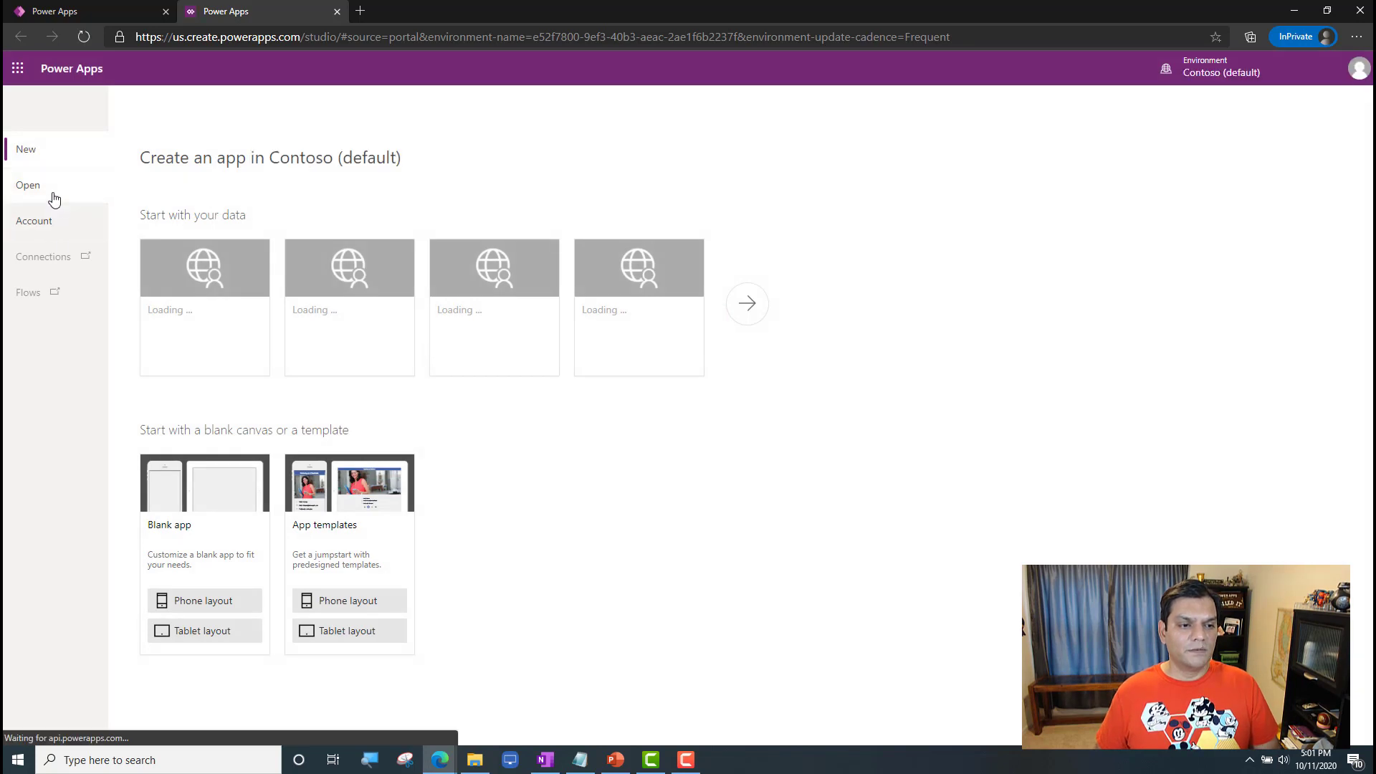
left_click(53, 194)
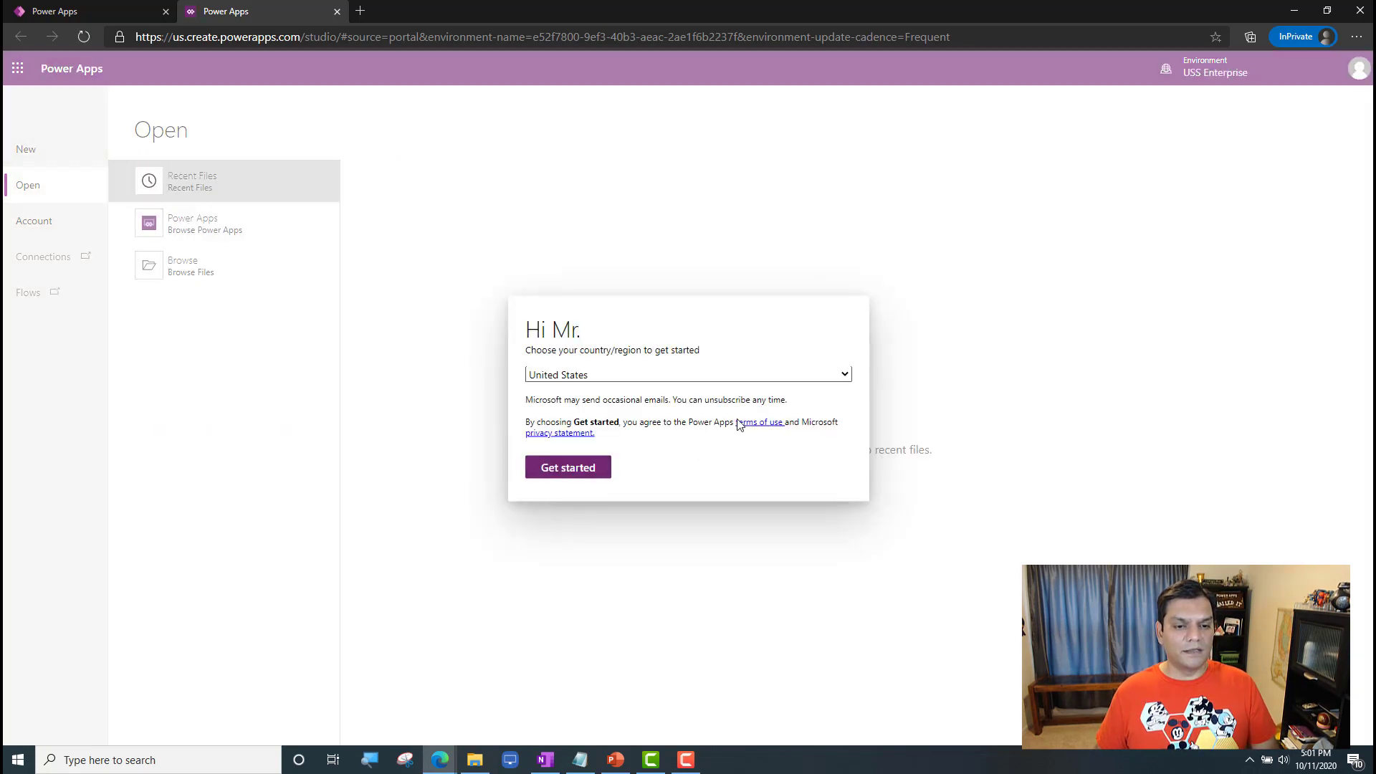
left_click(567, 473)
Step: Browse to the PowerAppsPermissions\Part1 folder and open World Of Dance Score.msapp in Power Apps Studio
left_click(218, 269)
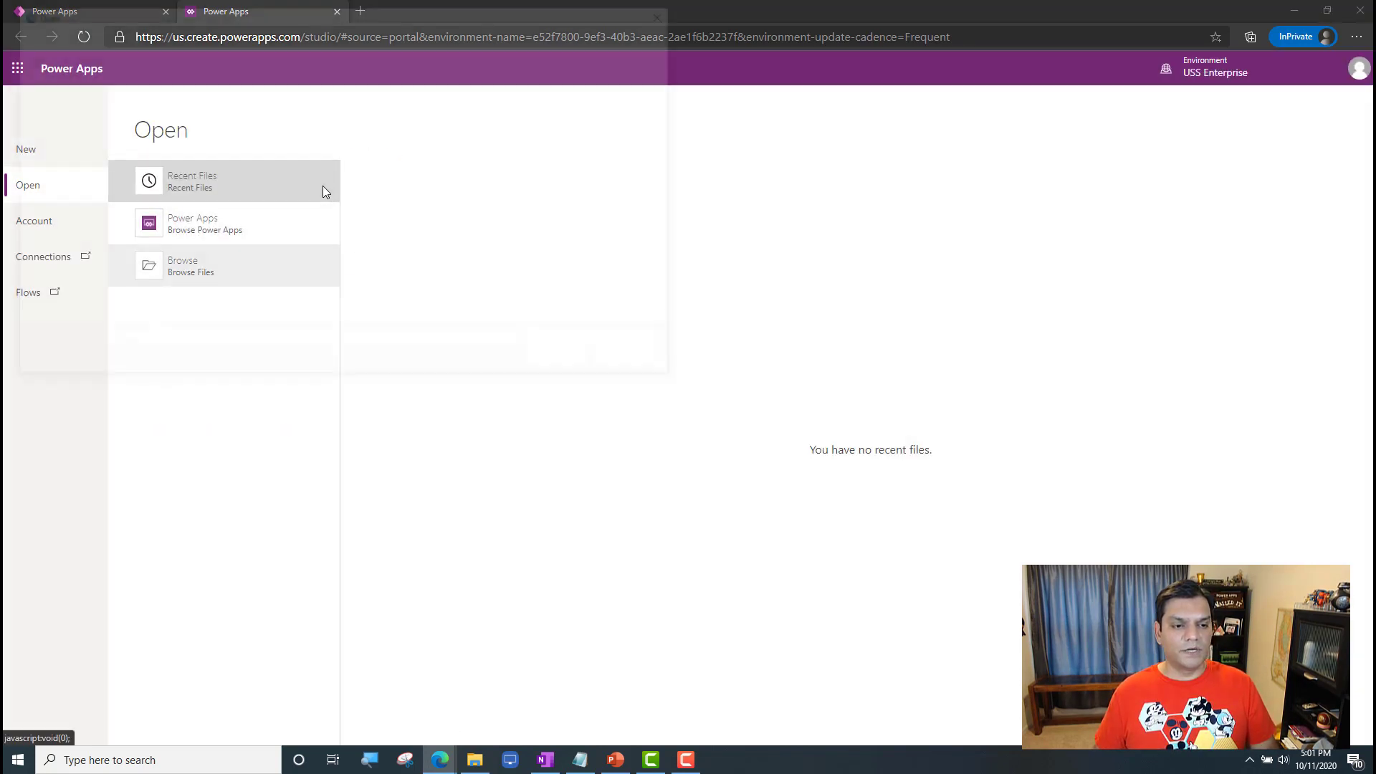
left_click(478, 770)
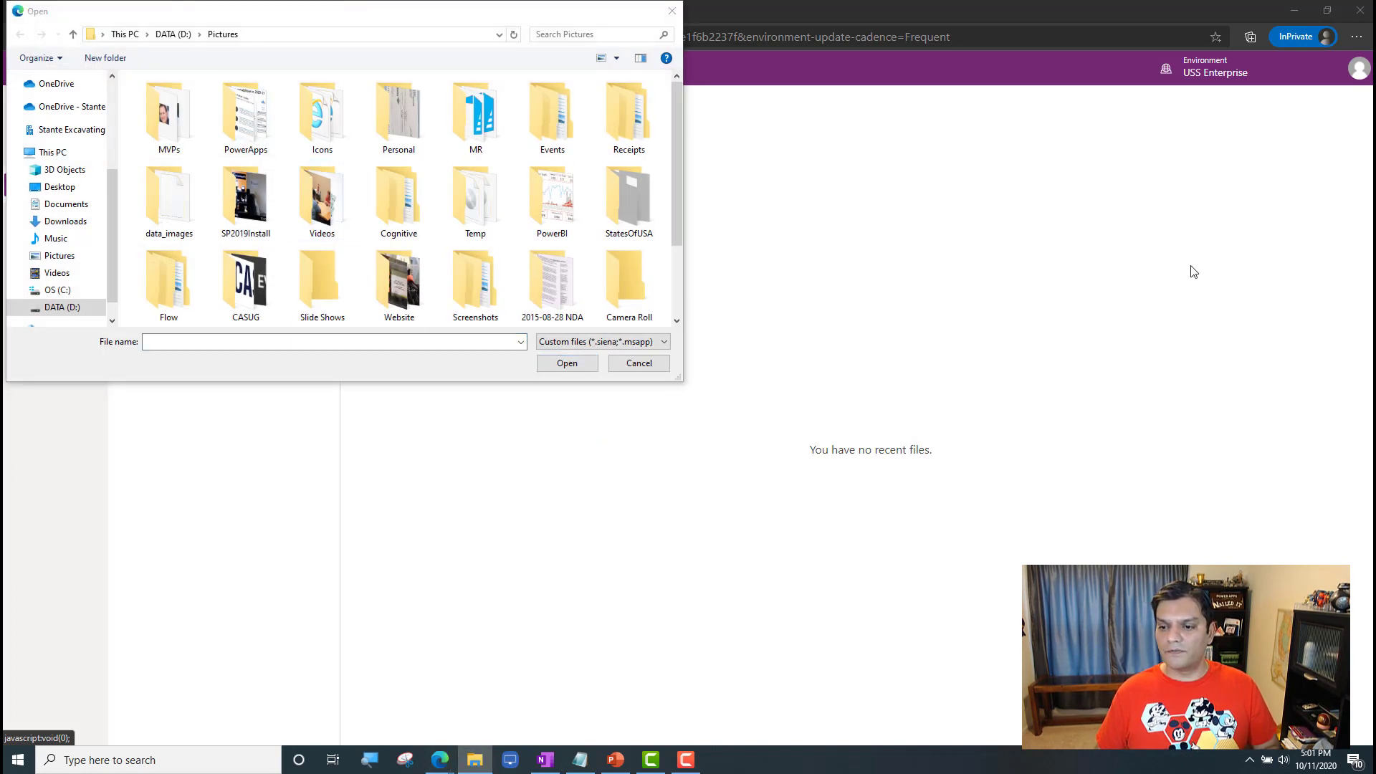
left_click(319, 40)
type("D:\\Documents\\Demos\\PowerPlatform\\PowerAppsPermissions\\Part1")
key("Return")
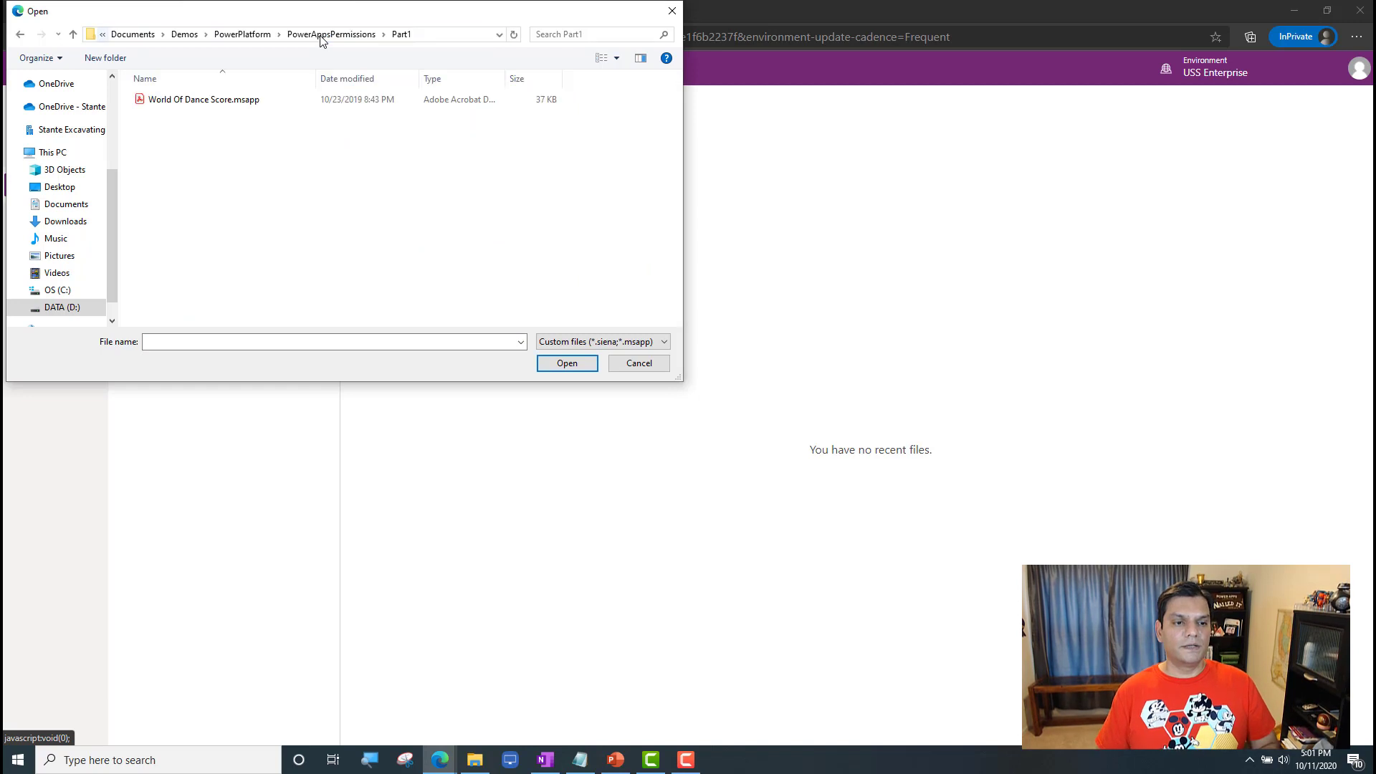
left_click(195, 101)
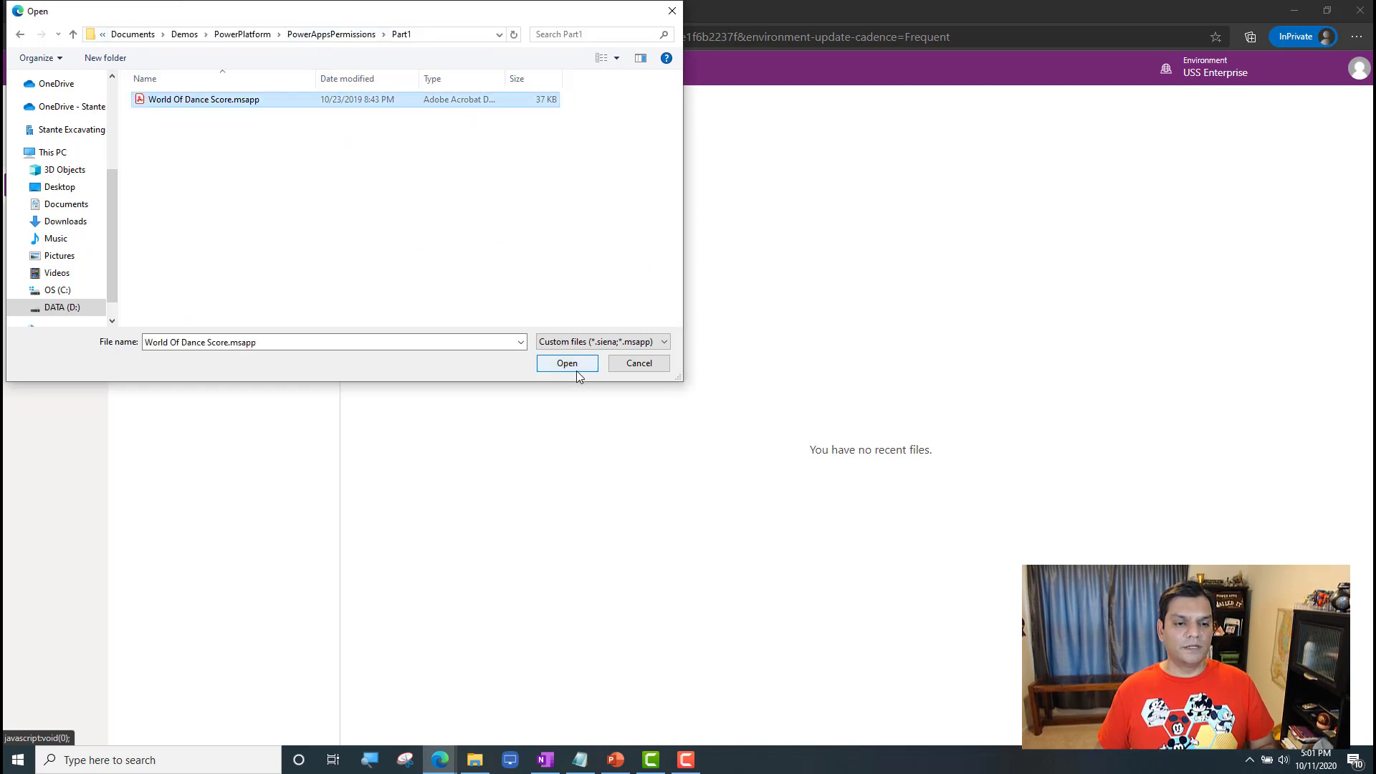
left_click(567, 363)
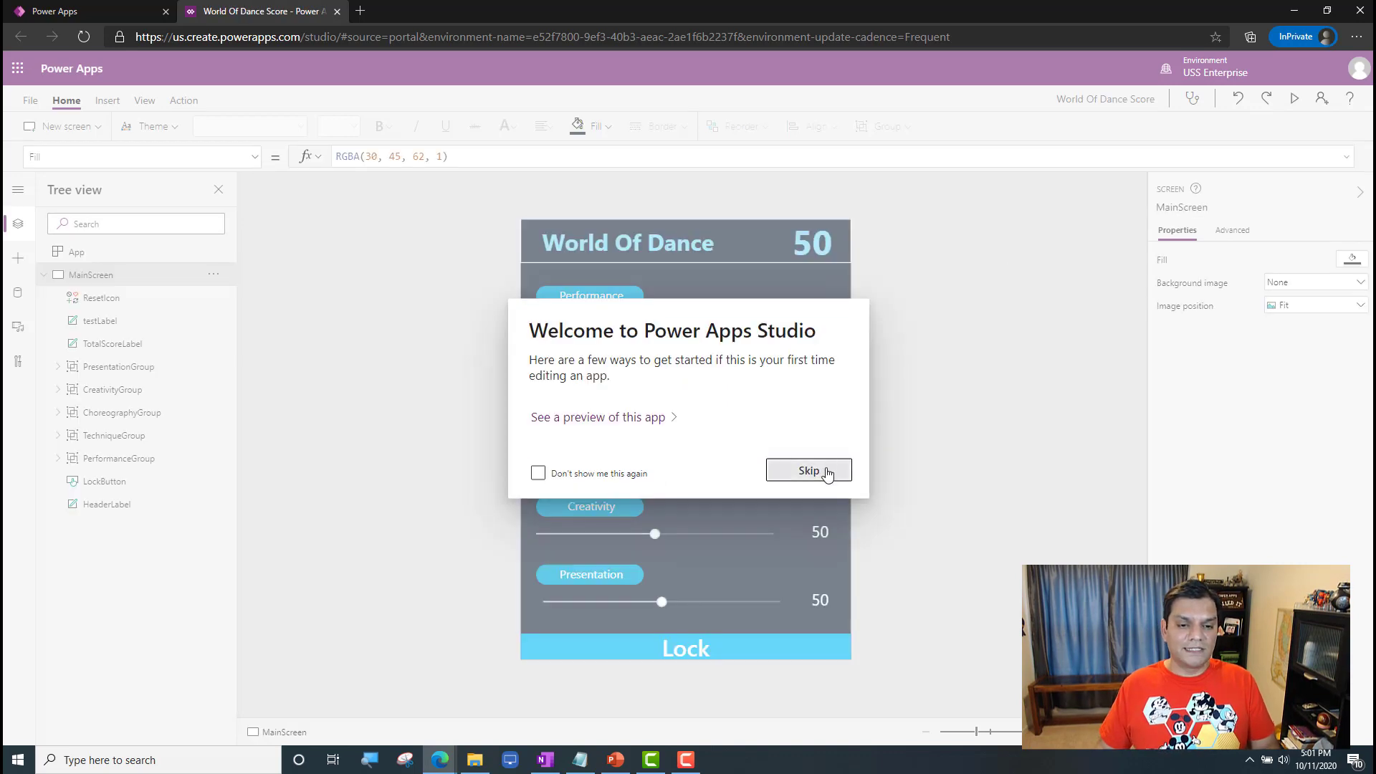
Step: Skip the Studio welcome and save the app to the cloud as World Of Dance Score
left_click(829, 467)
left_click(30, 100)
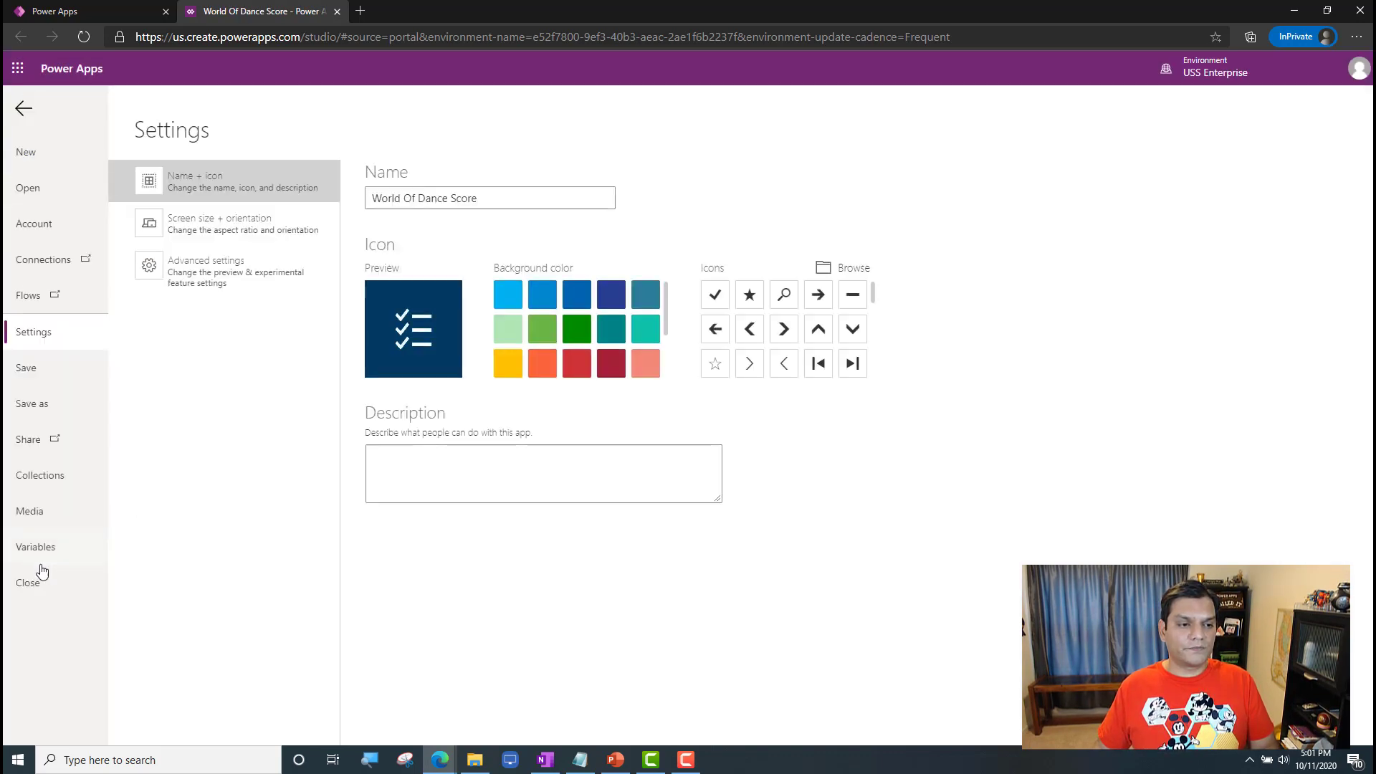
left_click(43, 404)
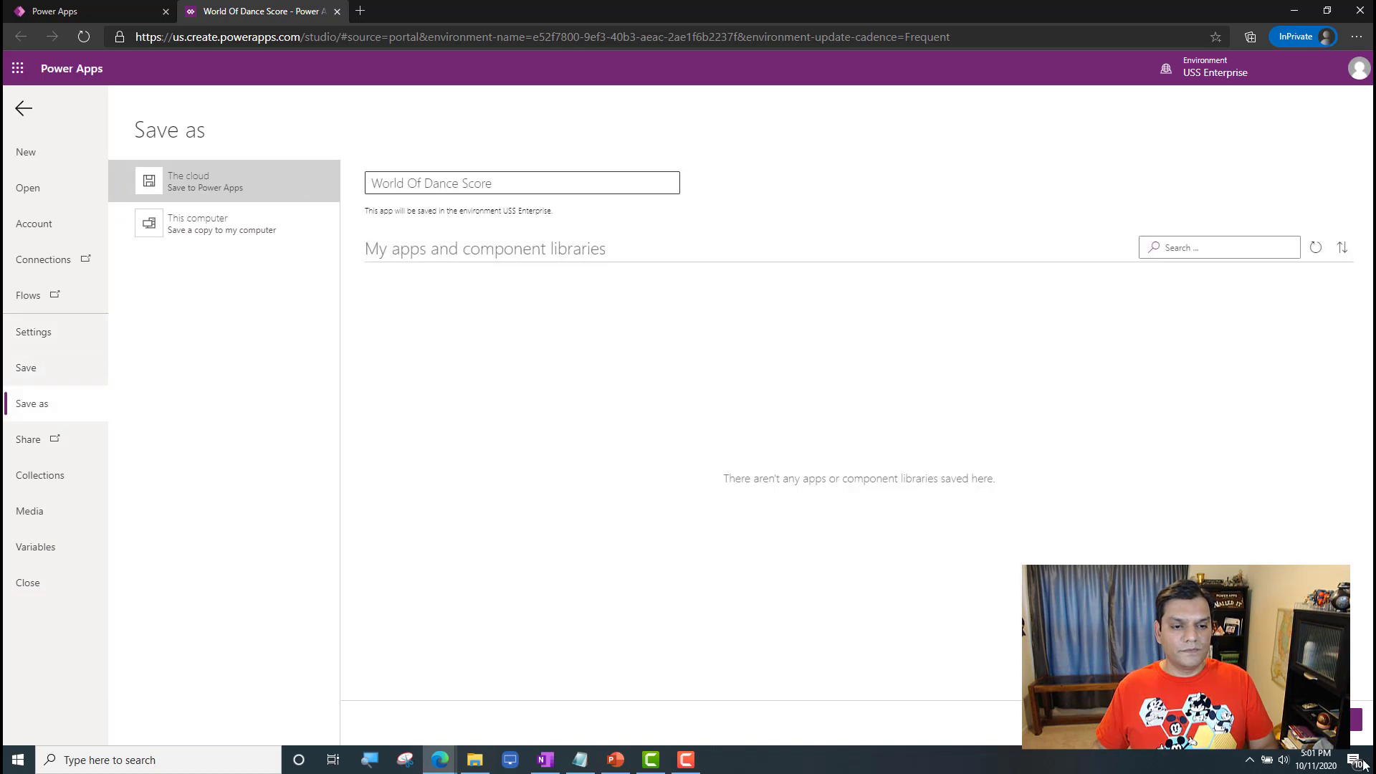
left_click(1352, 728)
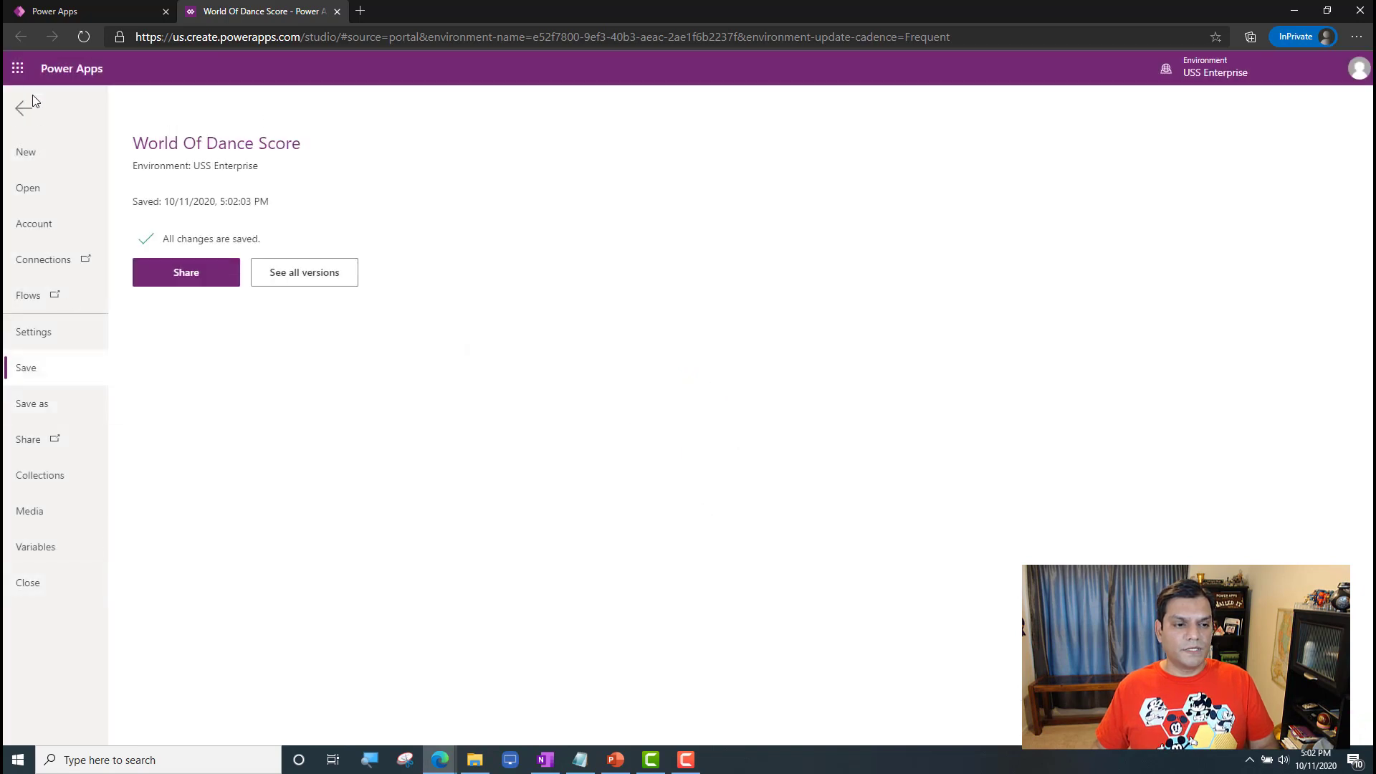
Step: Close the World Of Dance Score app and its Studio session, and refresh the USS Enterprise apps list
left_click(47, 590)
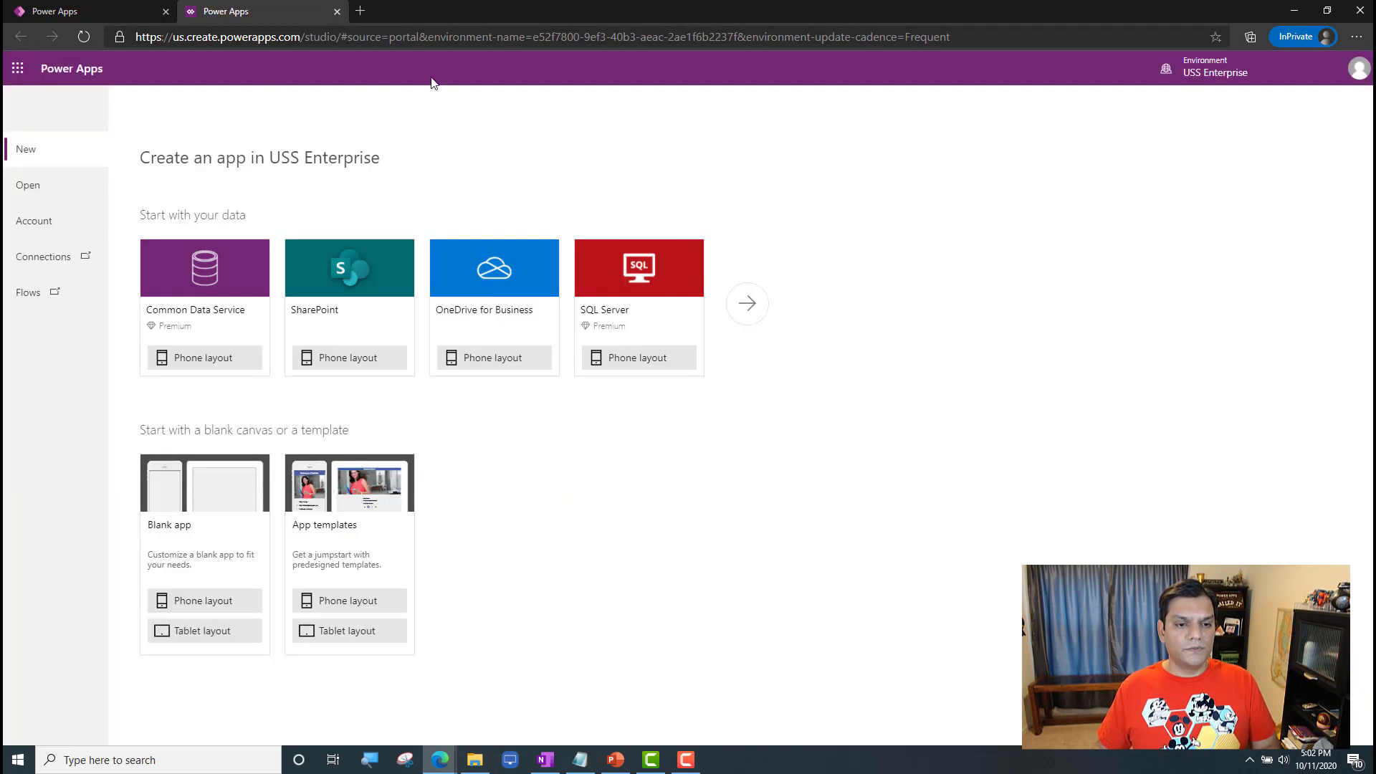
left_click(337, 12)
left_click(753, 115)
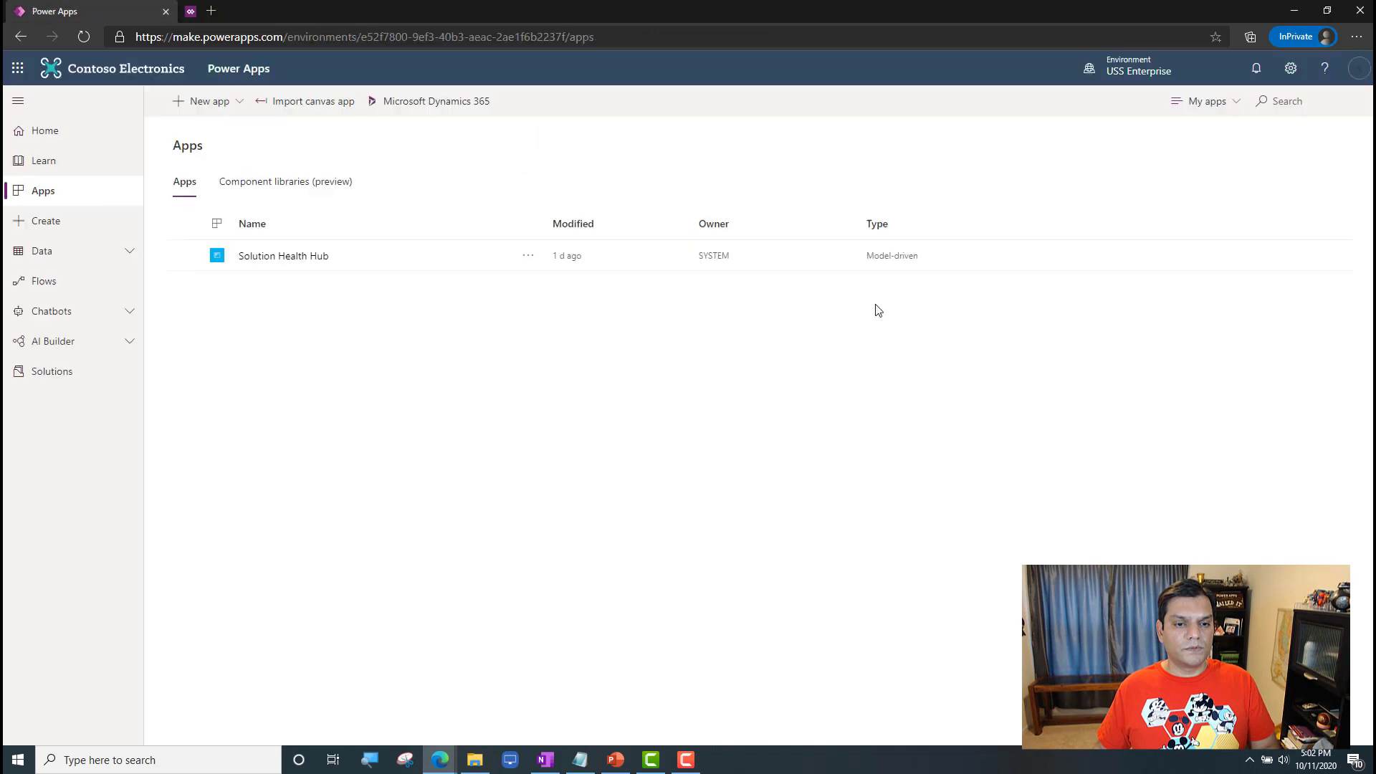
left_click(85, 41)
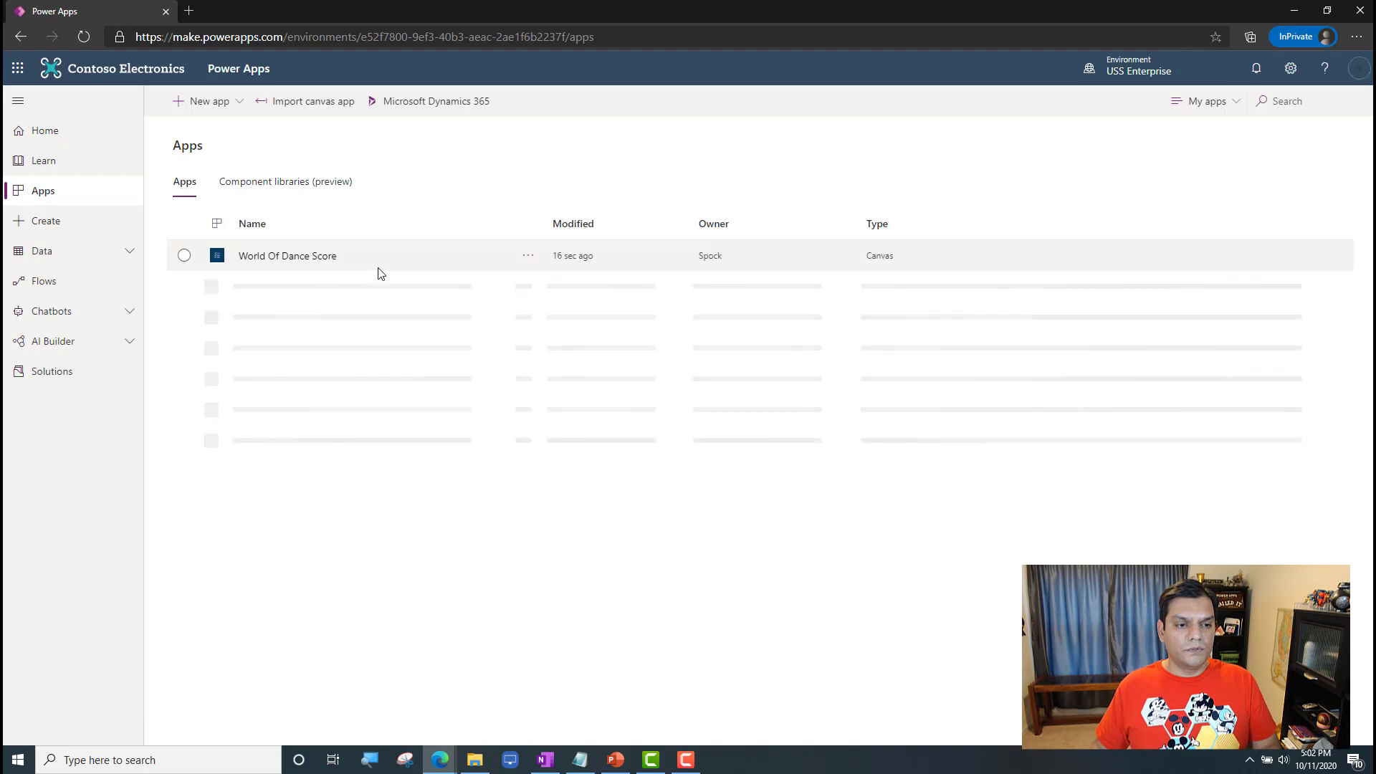
Step: Share World Of Dance Score with the test end user as a plain user without co-owner rights, keeping the email invitation on
left_click(378, 273)
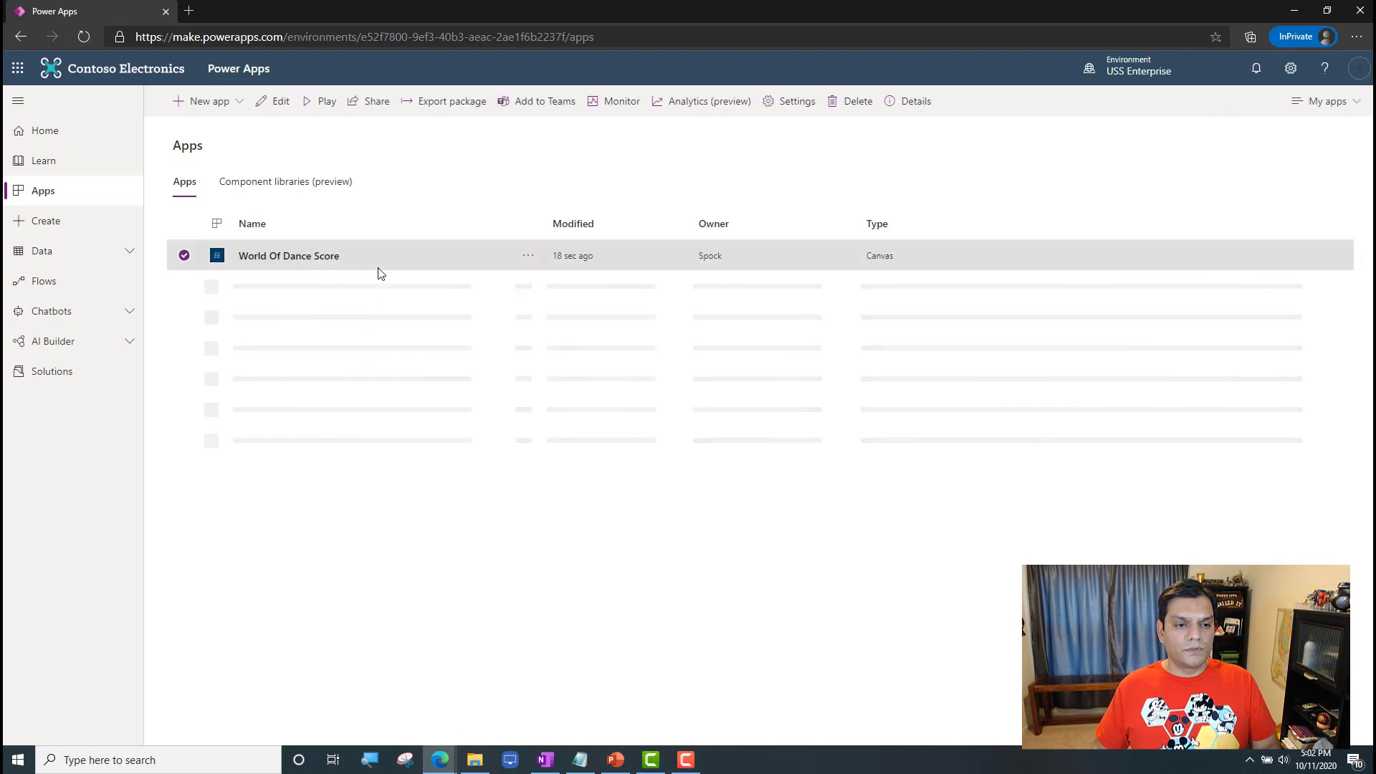
left_click(377, 104)
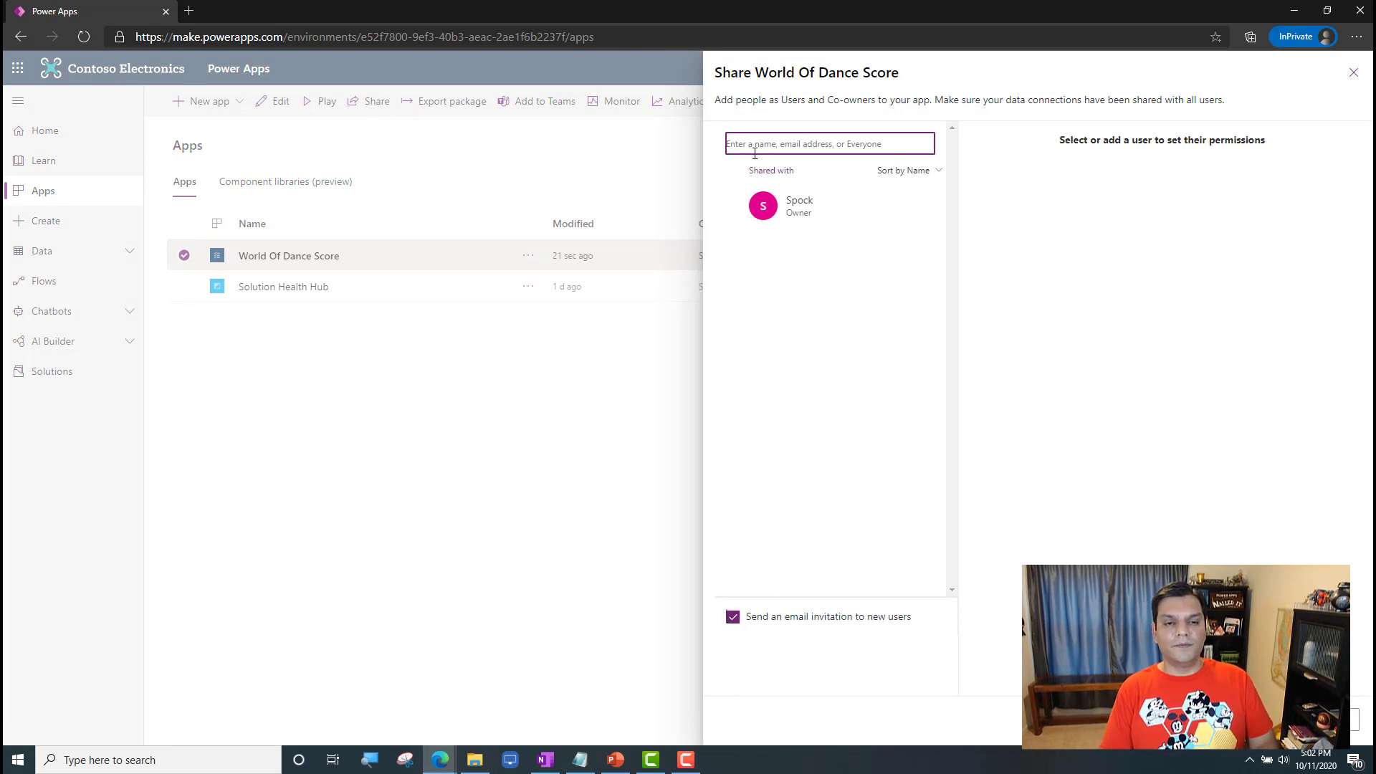
type("mcc")
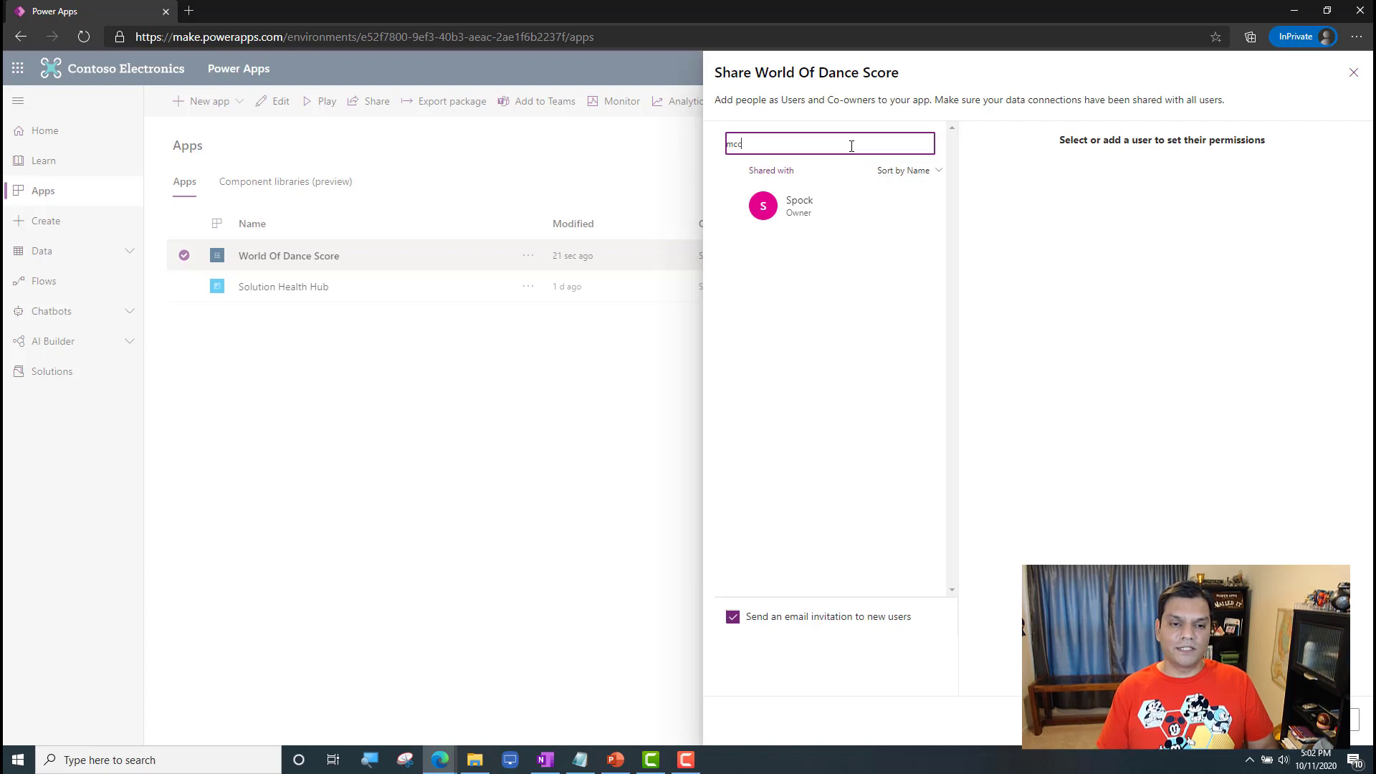
type("oy")
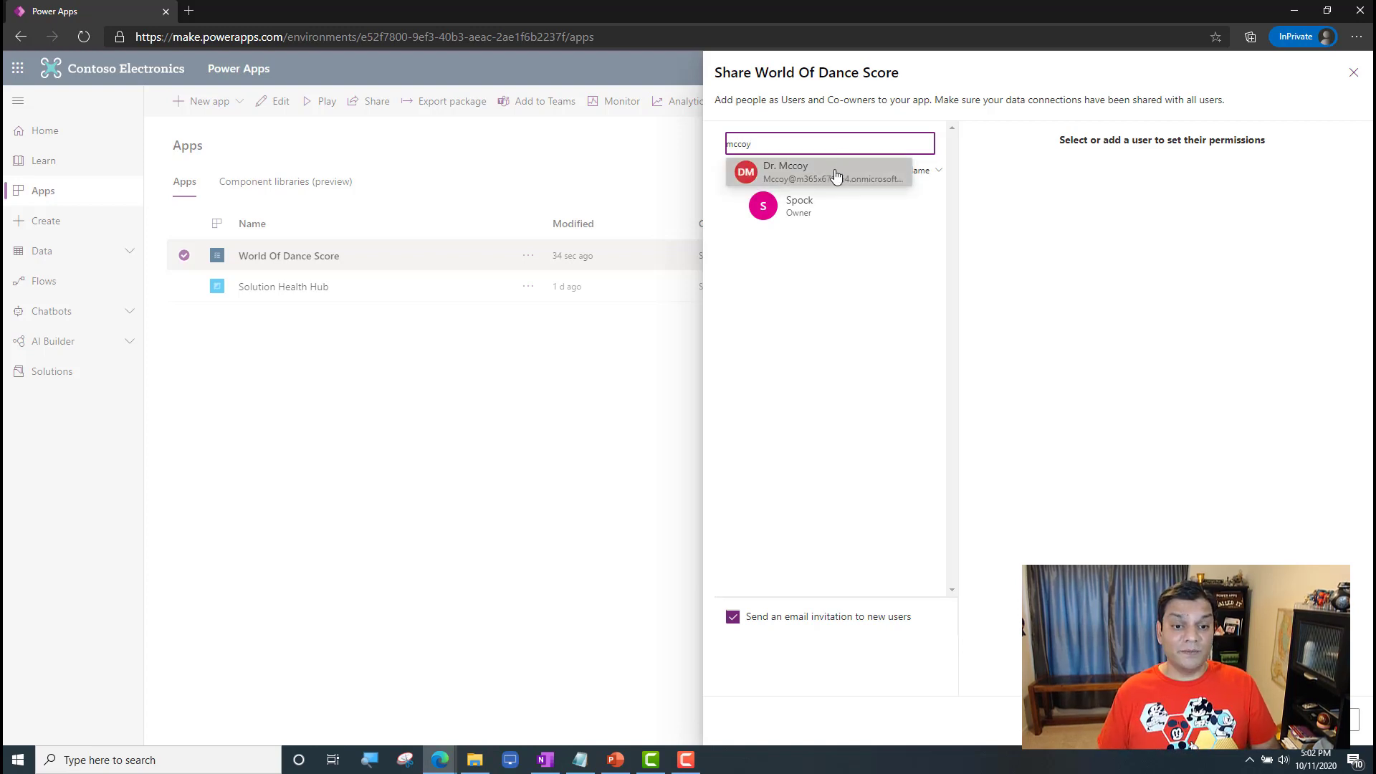
left_click(836, 176)
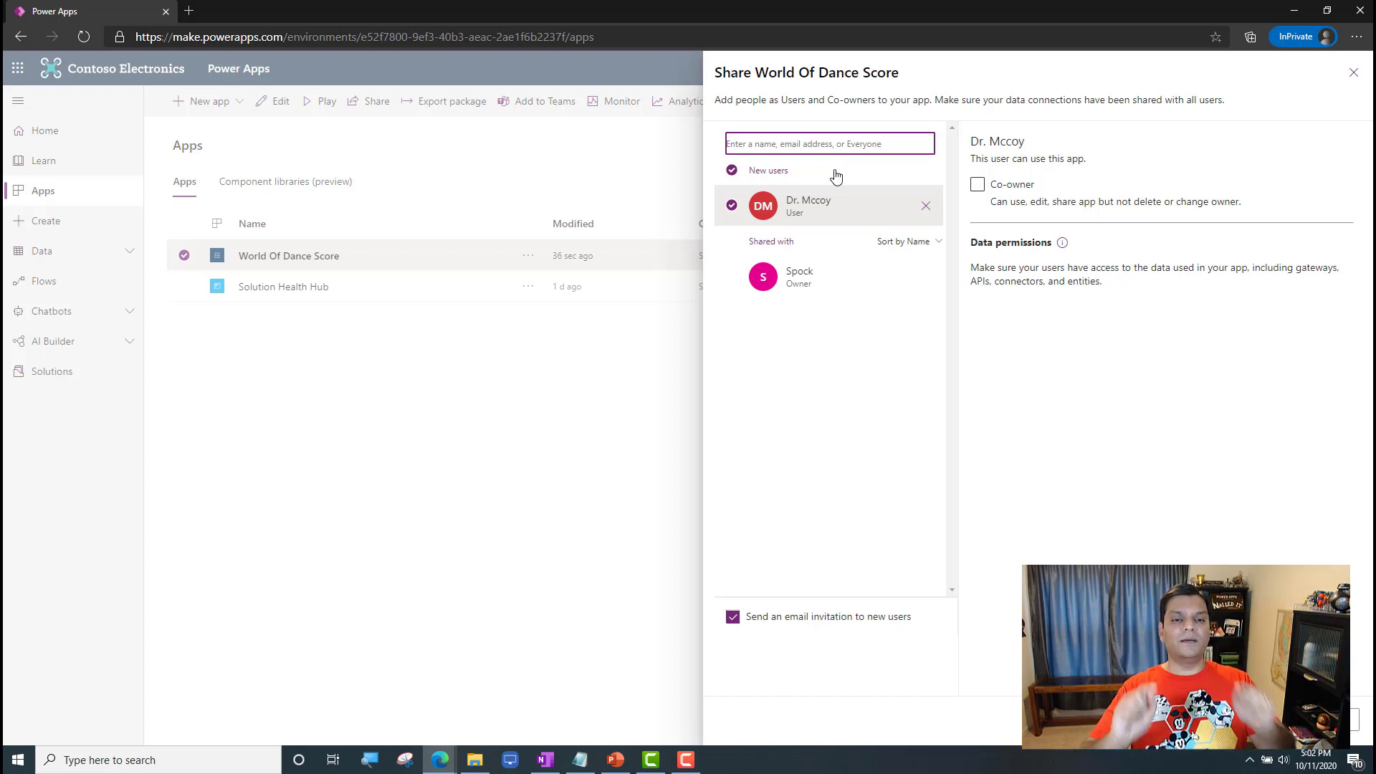
left_click(1103, 499)
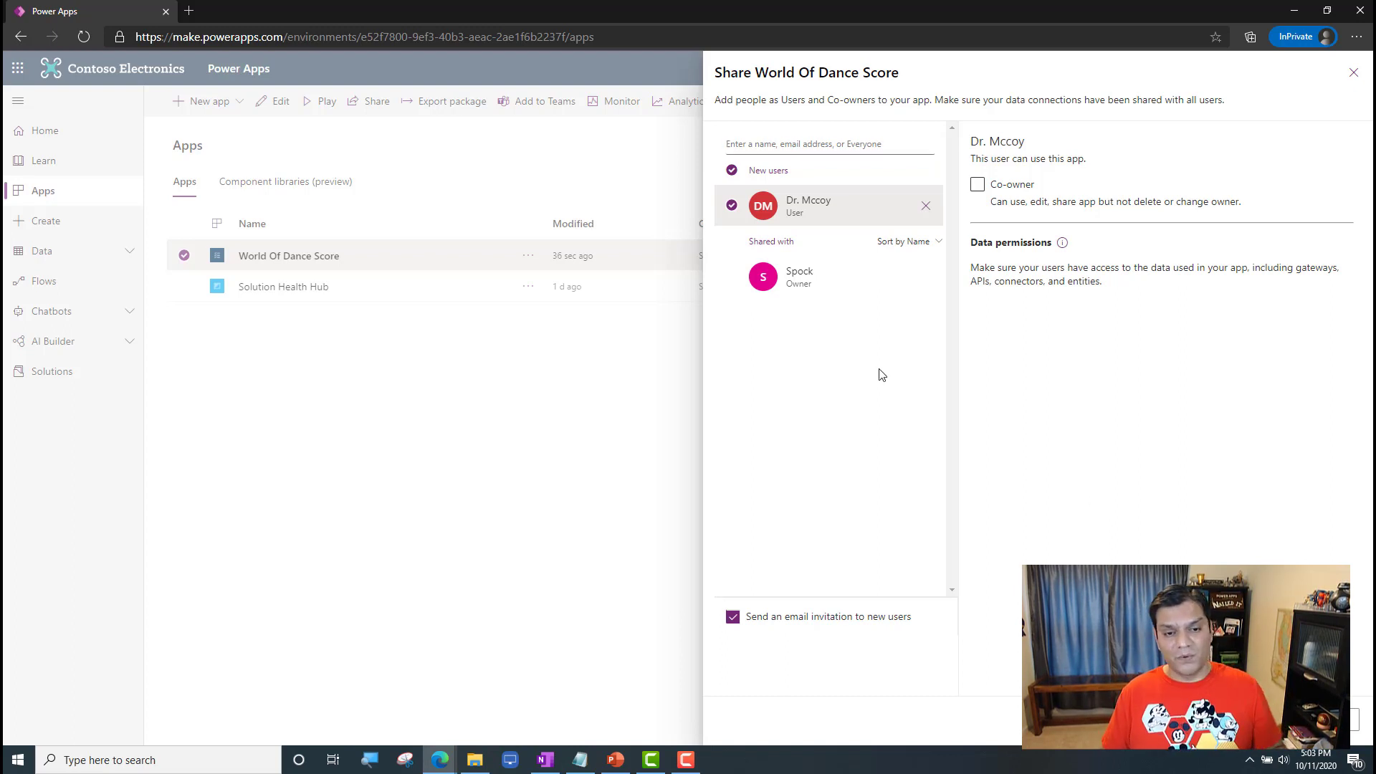
left_click(1265, 719)
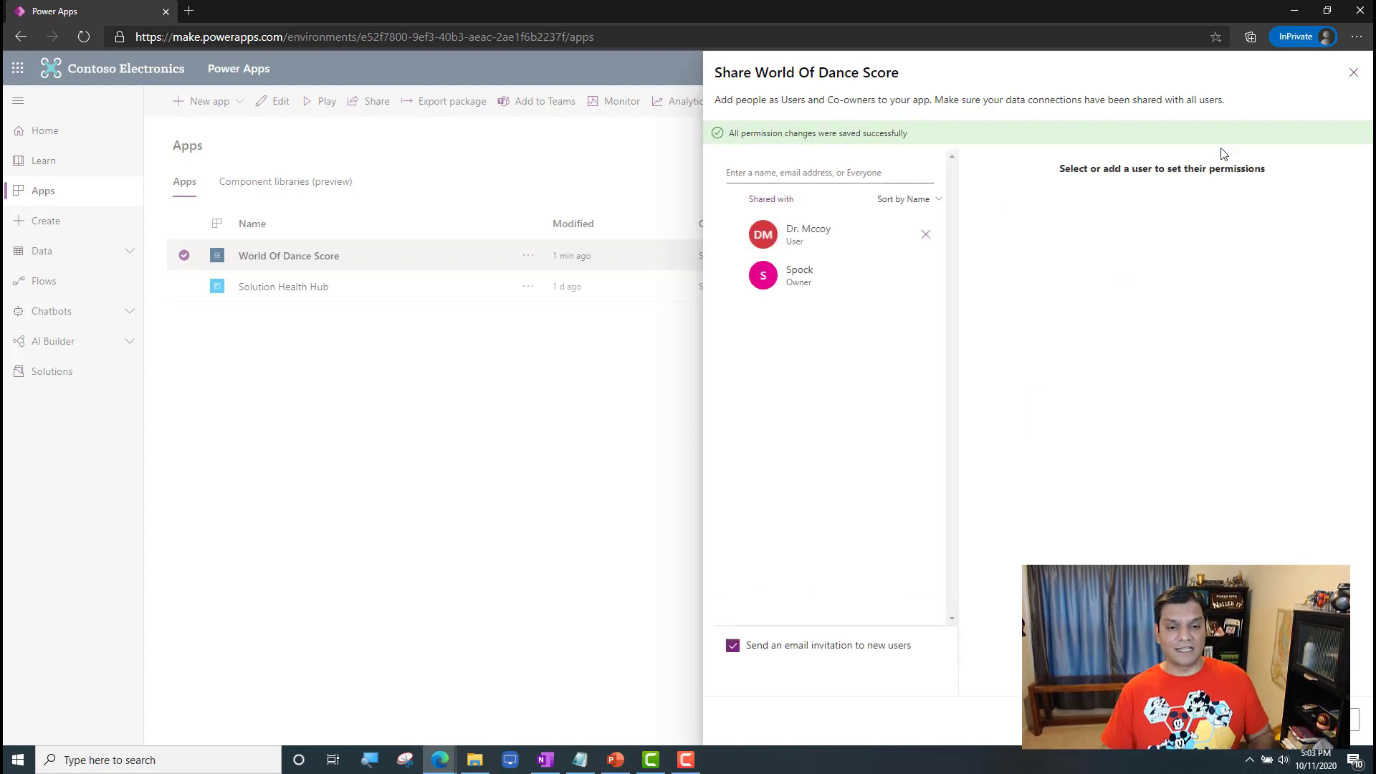
left_click(1352, 73)
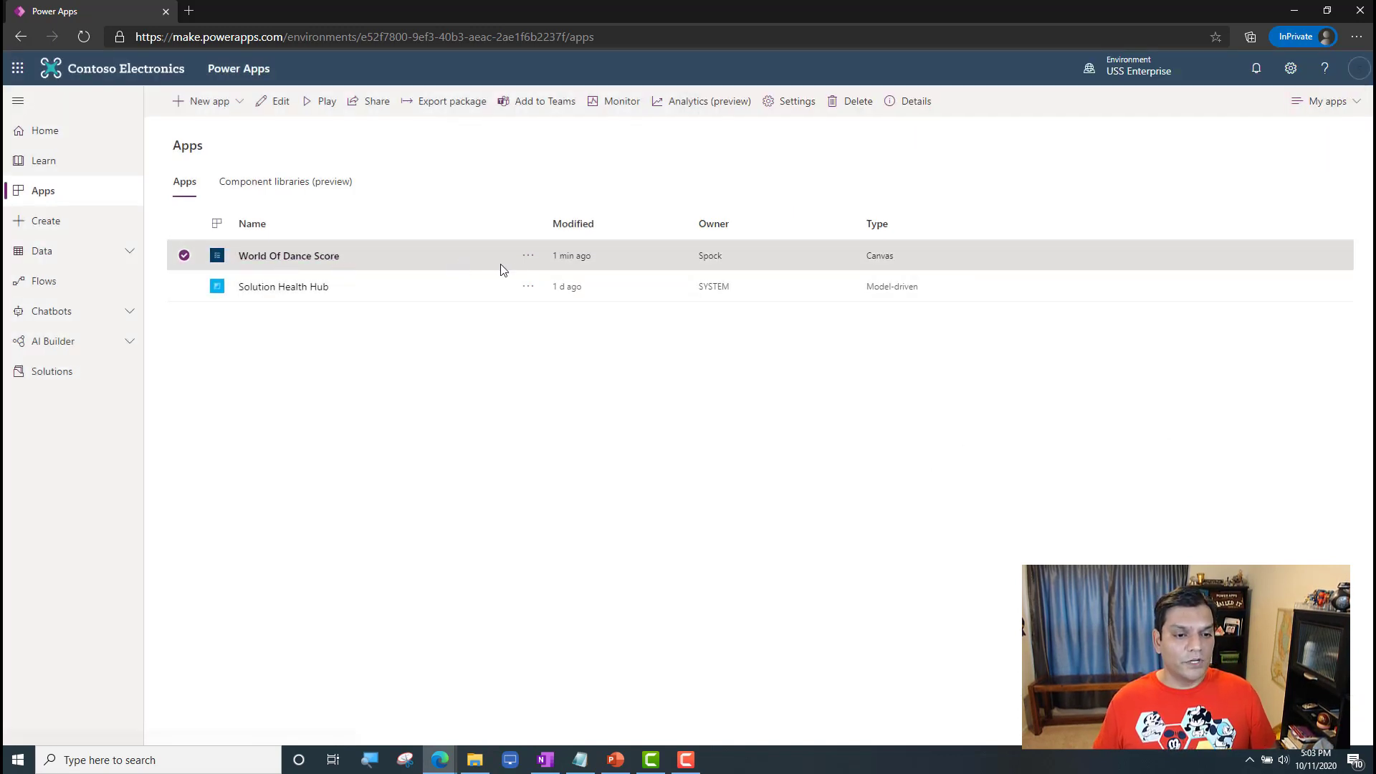
Step: Launch World Of Dance Score from the web link in its details and record its URL under With CDS in Notepad
left_click(528, 256)
left_click(560, 515)
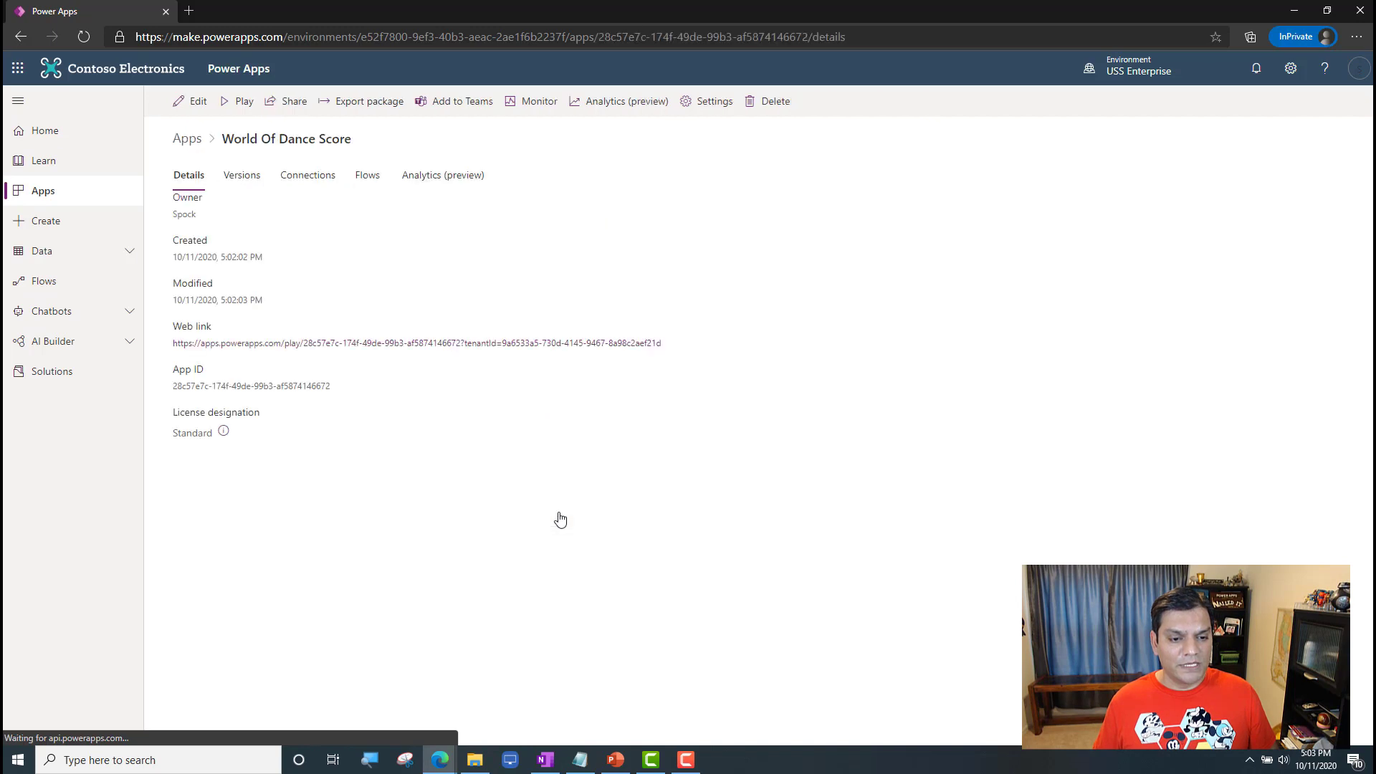
left_click(403, 343)
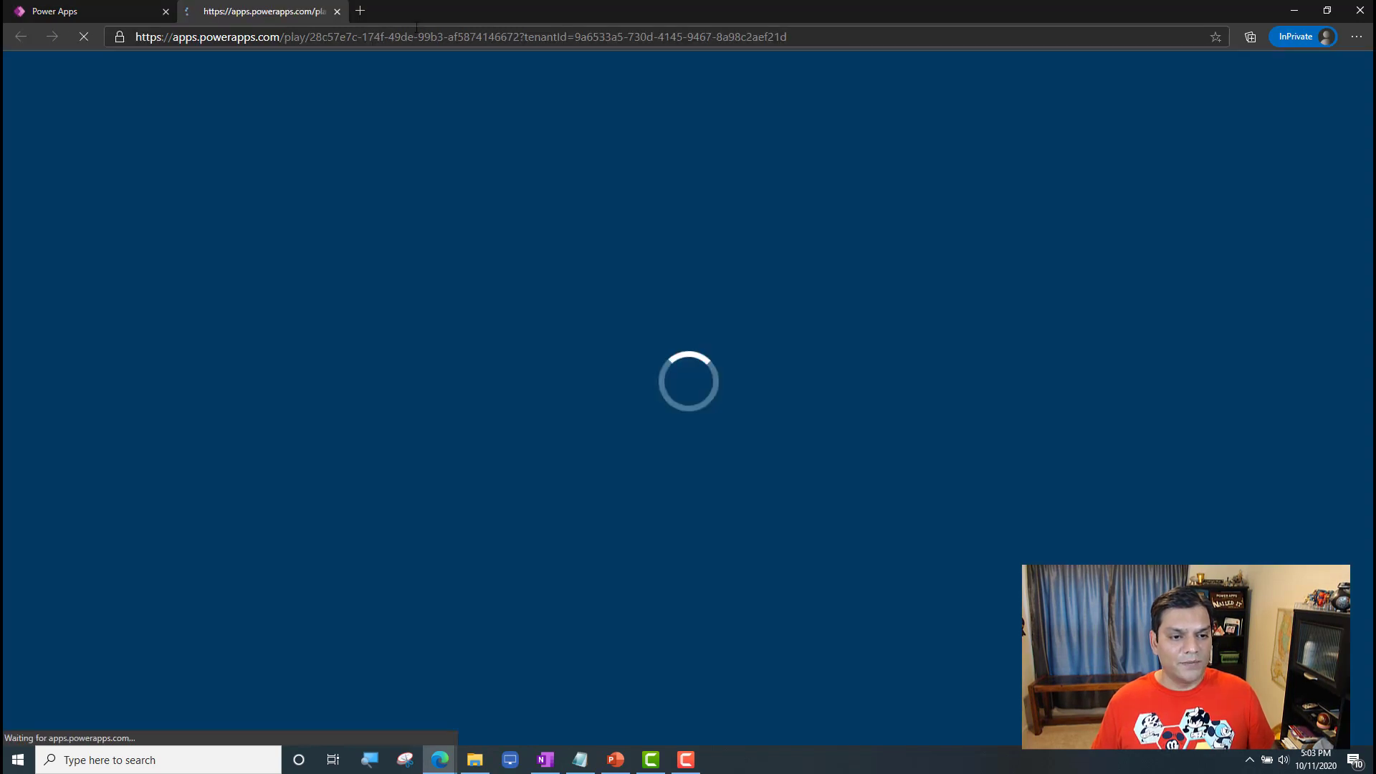
left_click(416, 37)
key("ctrl+c")
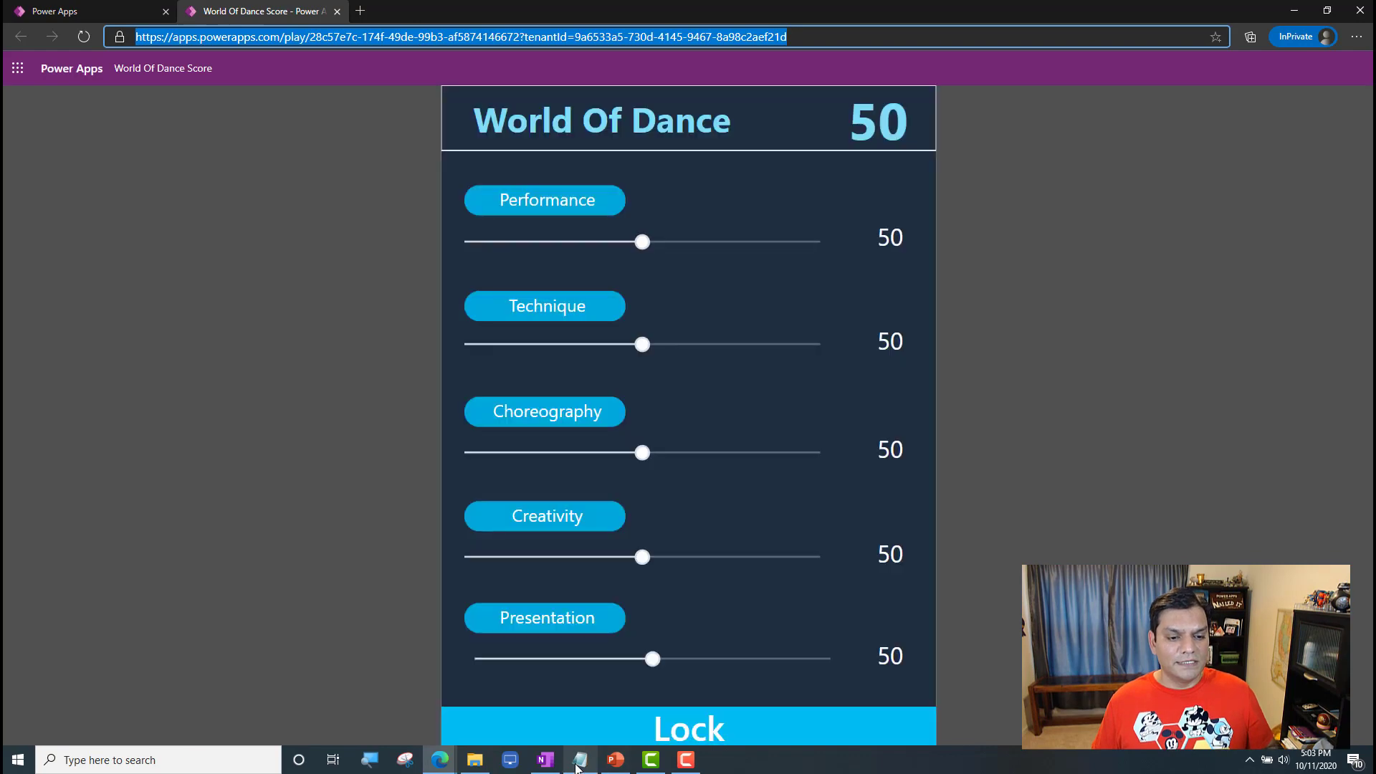
left_click(577, 762)
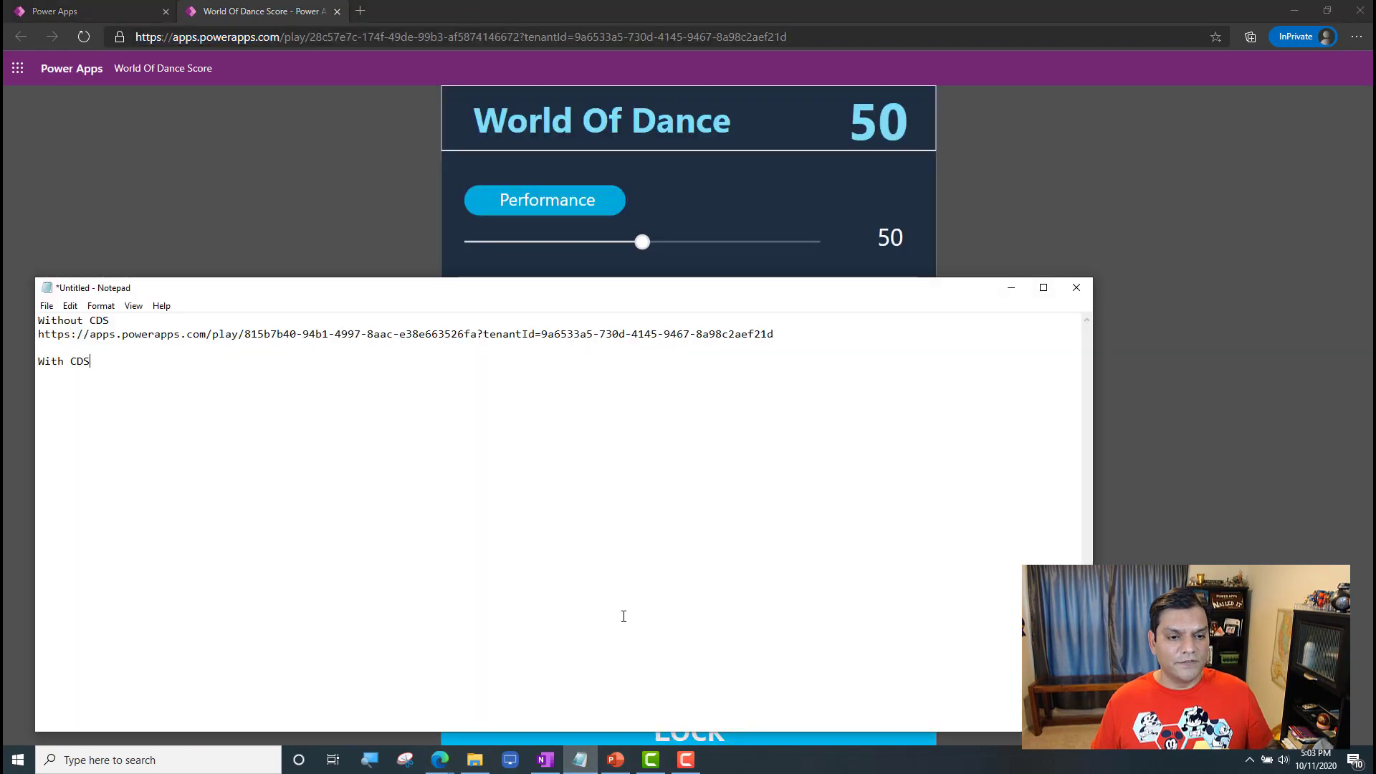
key("Return")
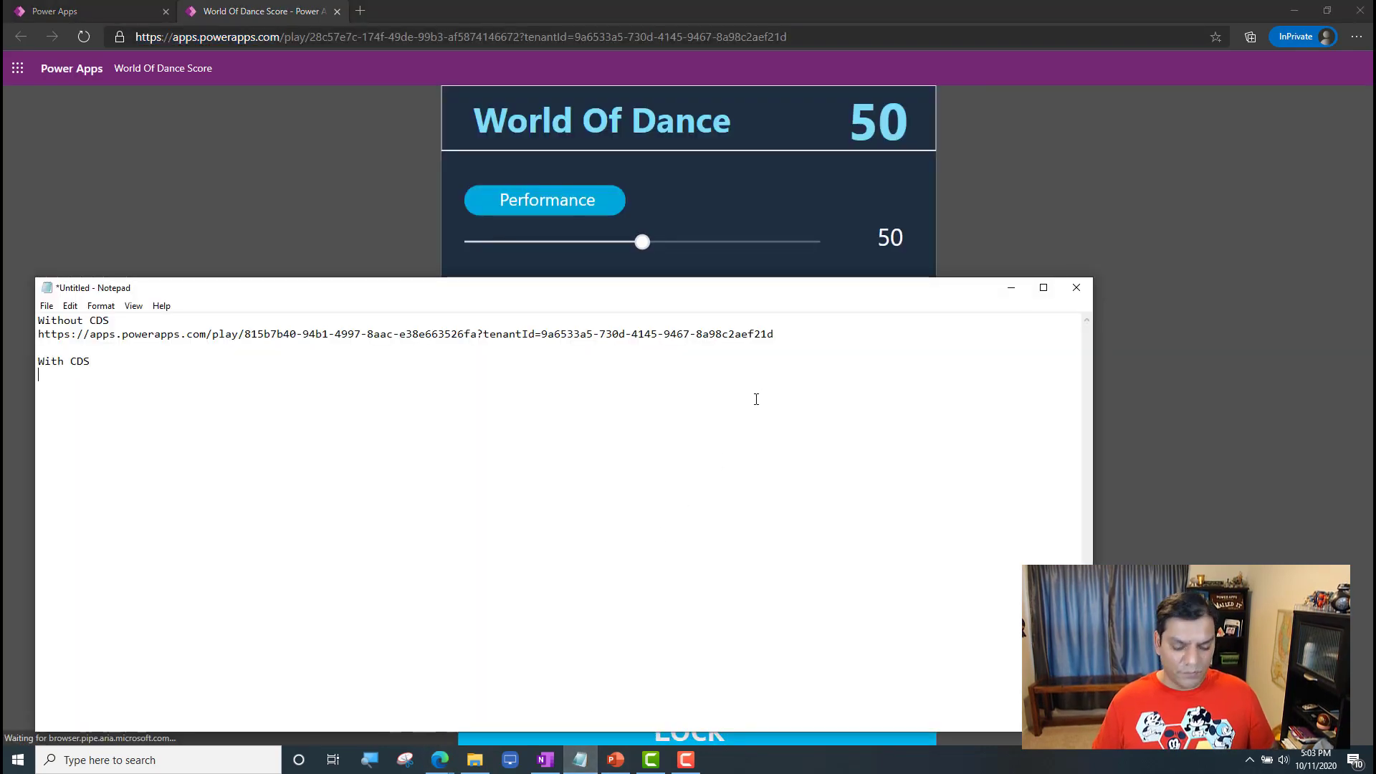
key("ctrl+v")
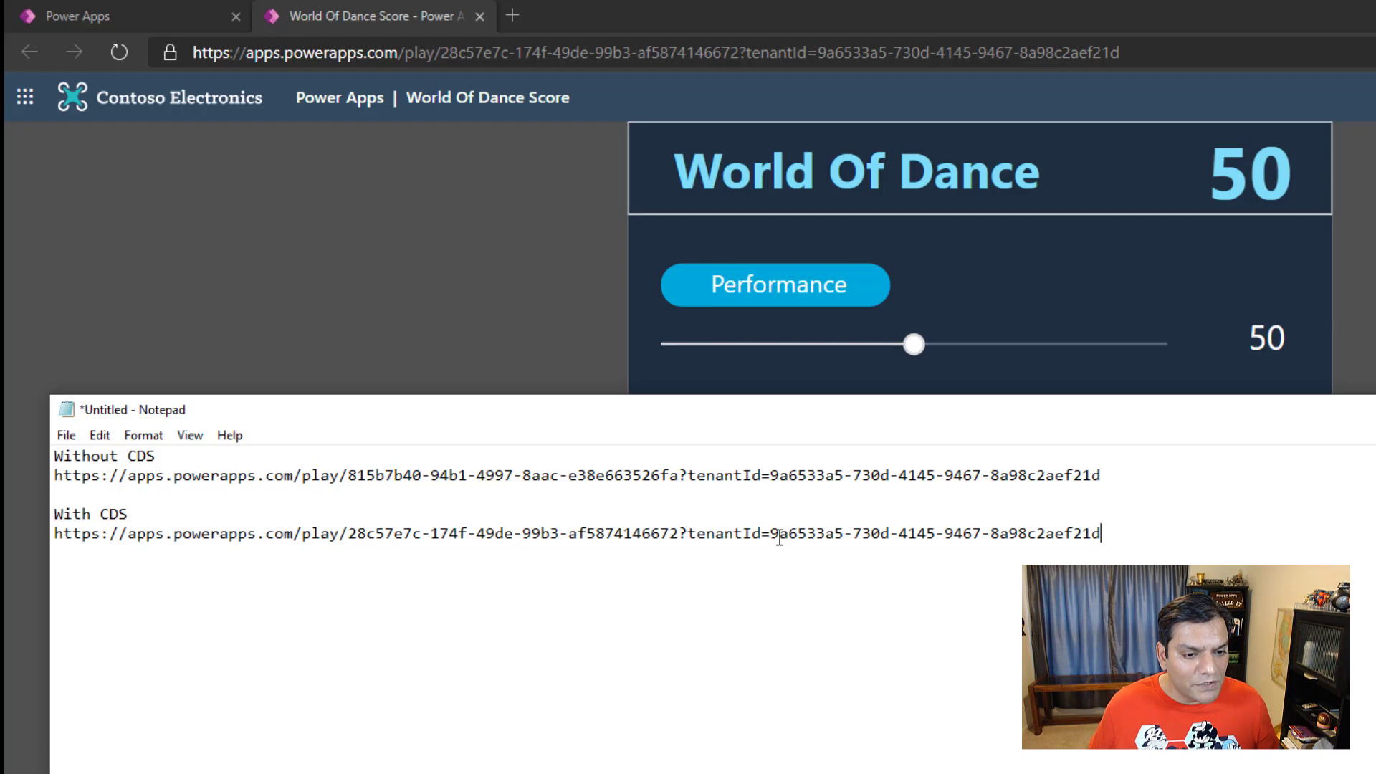
Step: Examine the tenant ID and app ID portions of the With CDS link against the Without CDS link
left_click_drag(1104, 534, 840, 536)
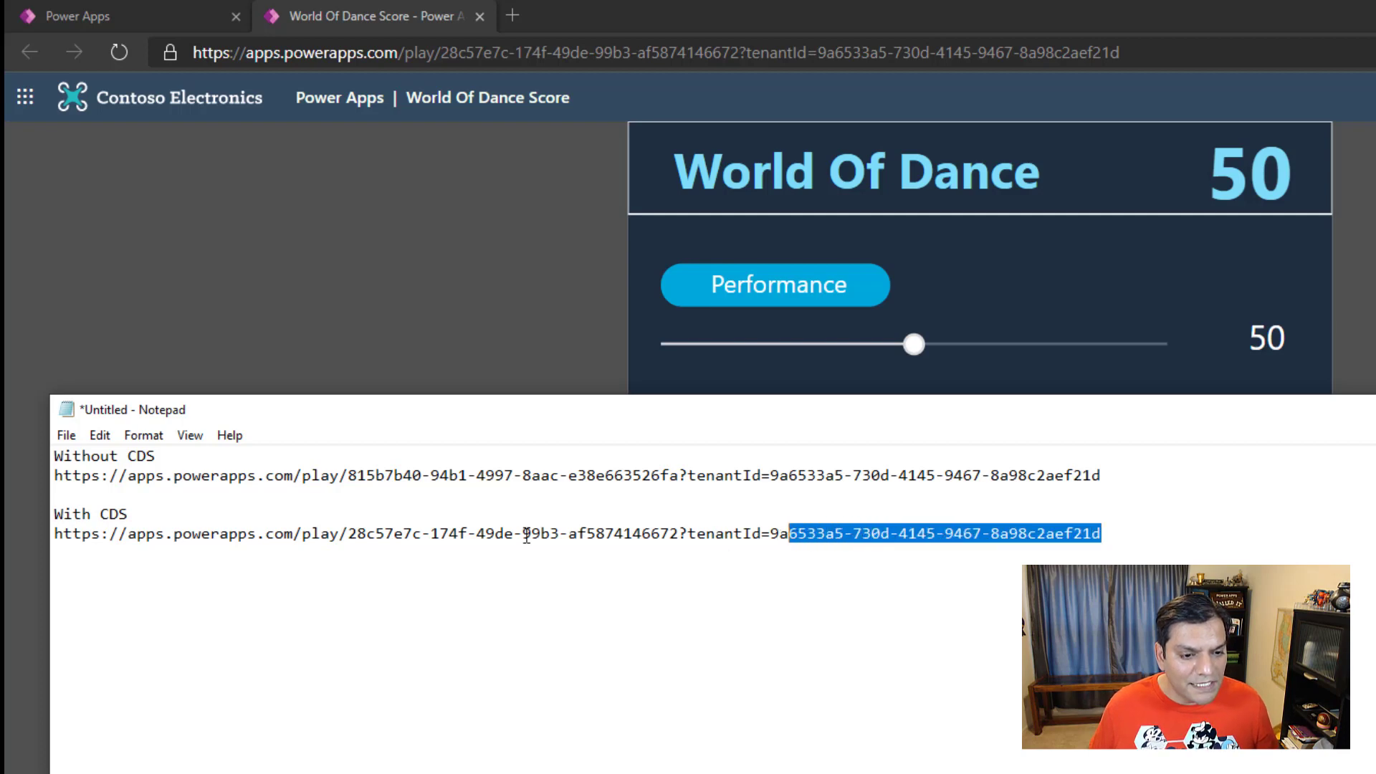
left_click(358, 536)
left_click_drag(362, 538, 652, 536)
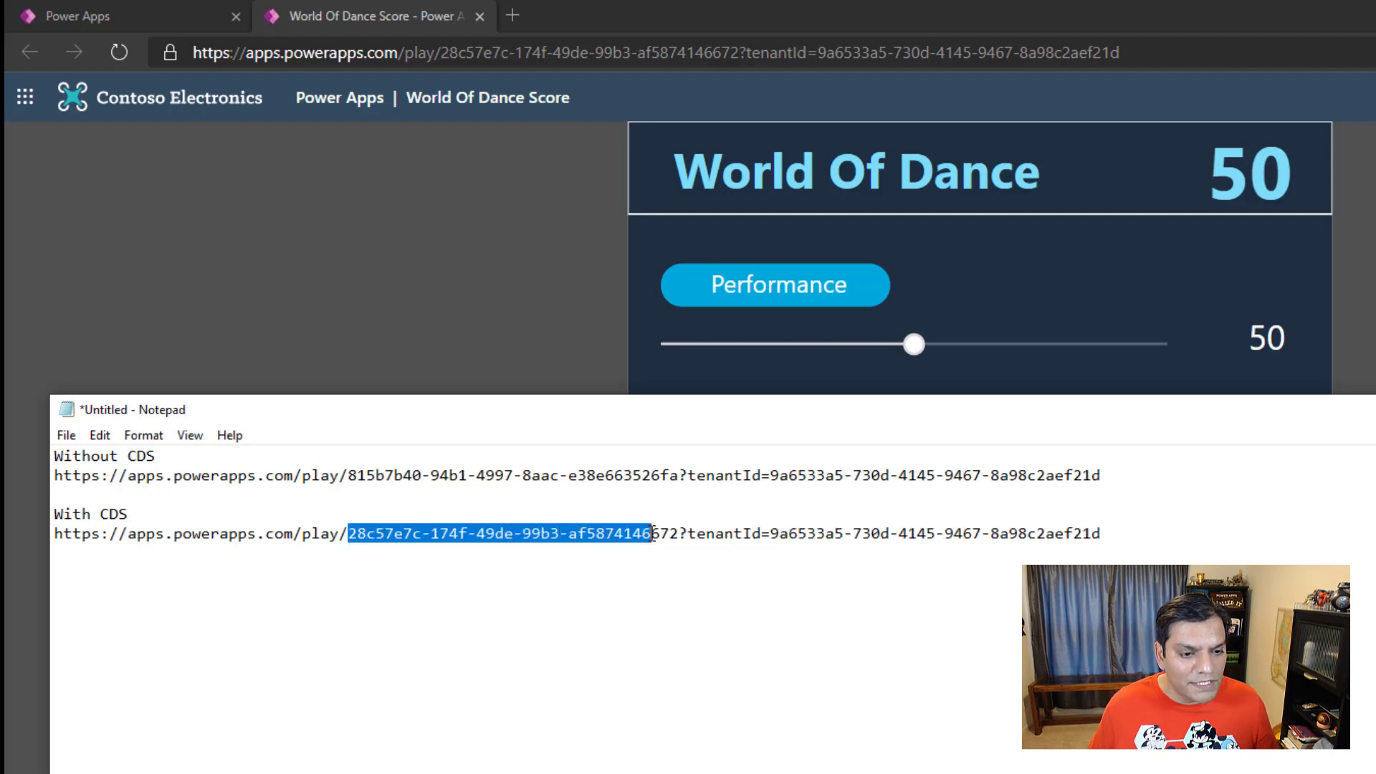
left_click(514, 609)
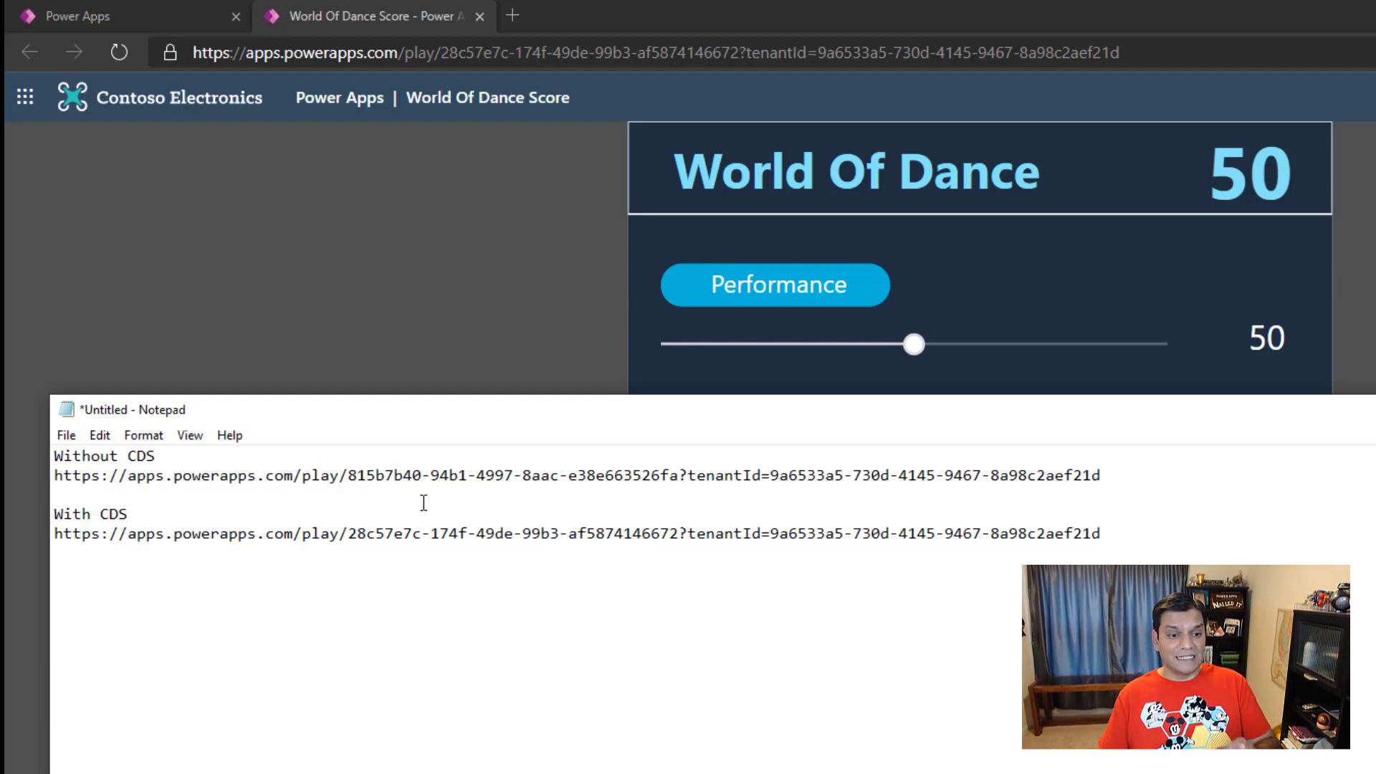
Step: Return to the browser, close the running app, sign out of the maker account and close the InPrivate window
key("alt+Tab")
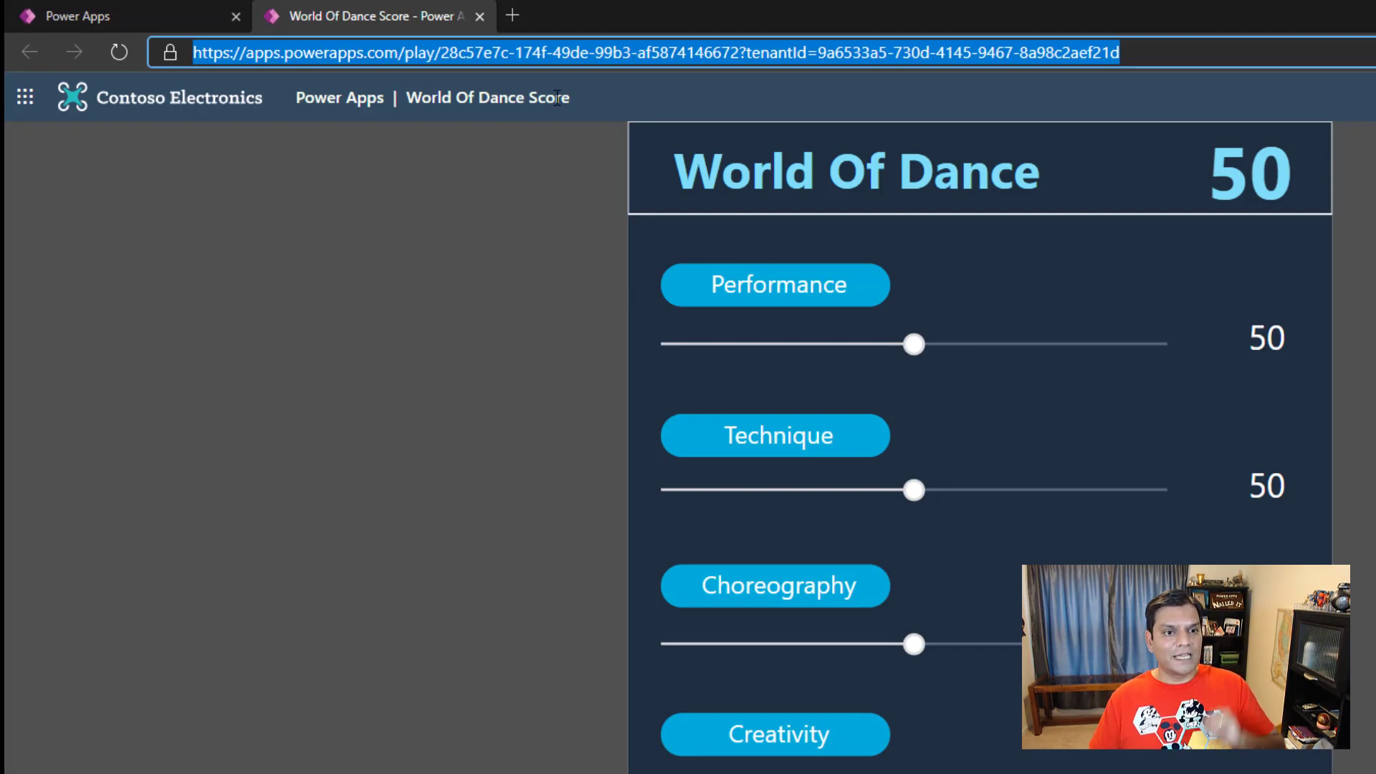
left_click(480, 15)
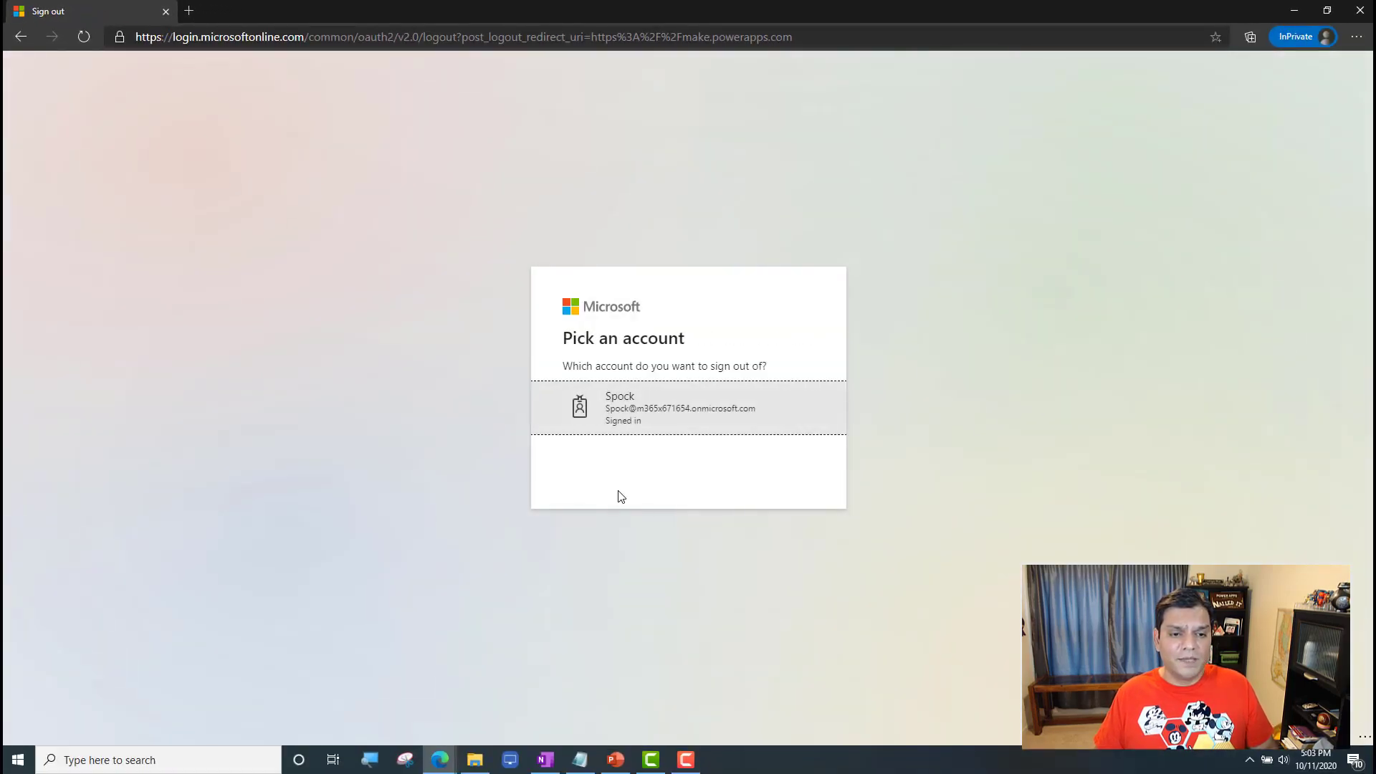
left_click(654, 425)
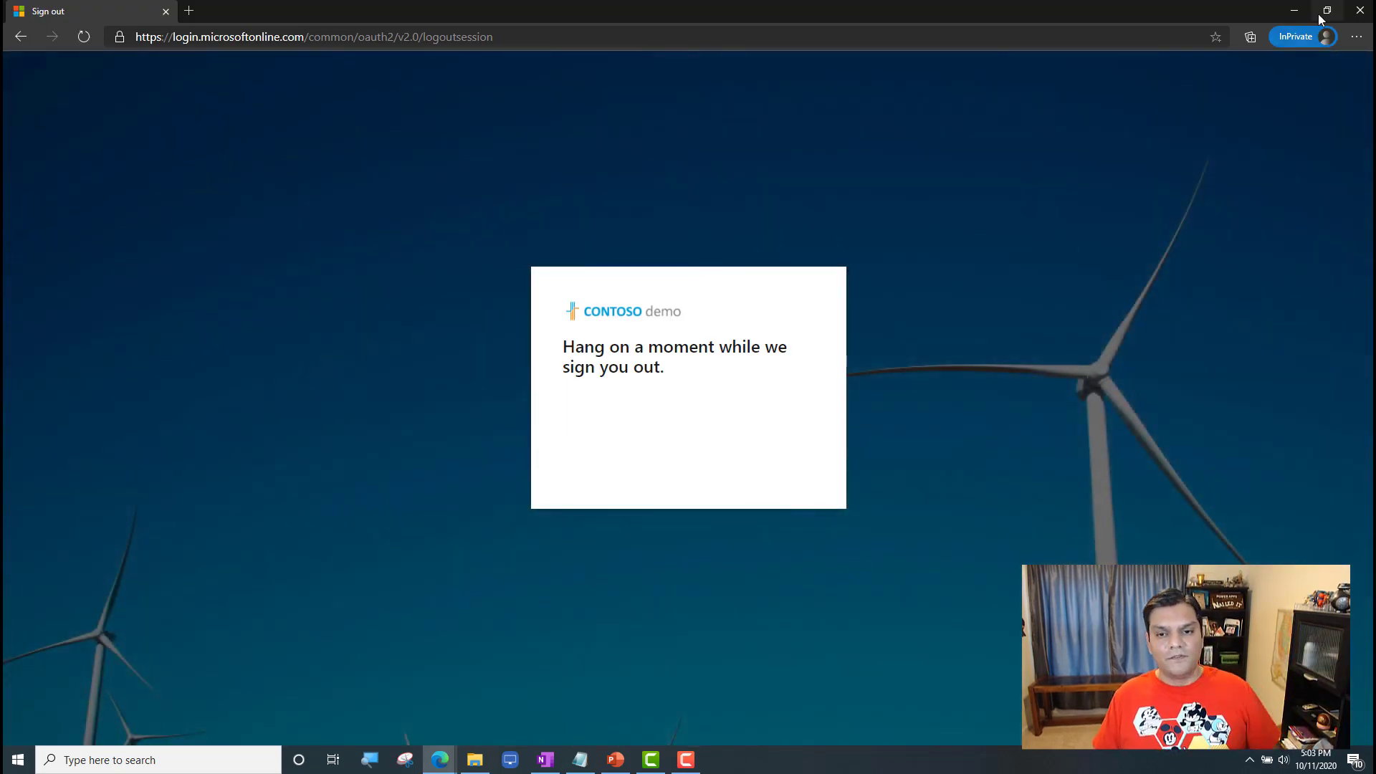
left_click(1358, 12)
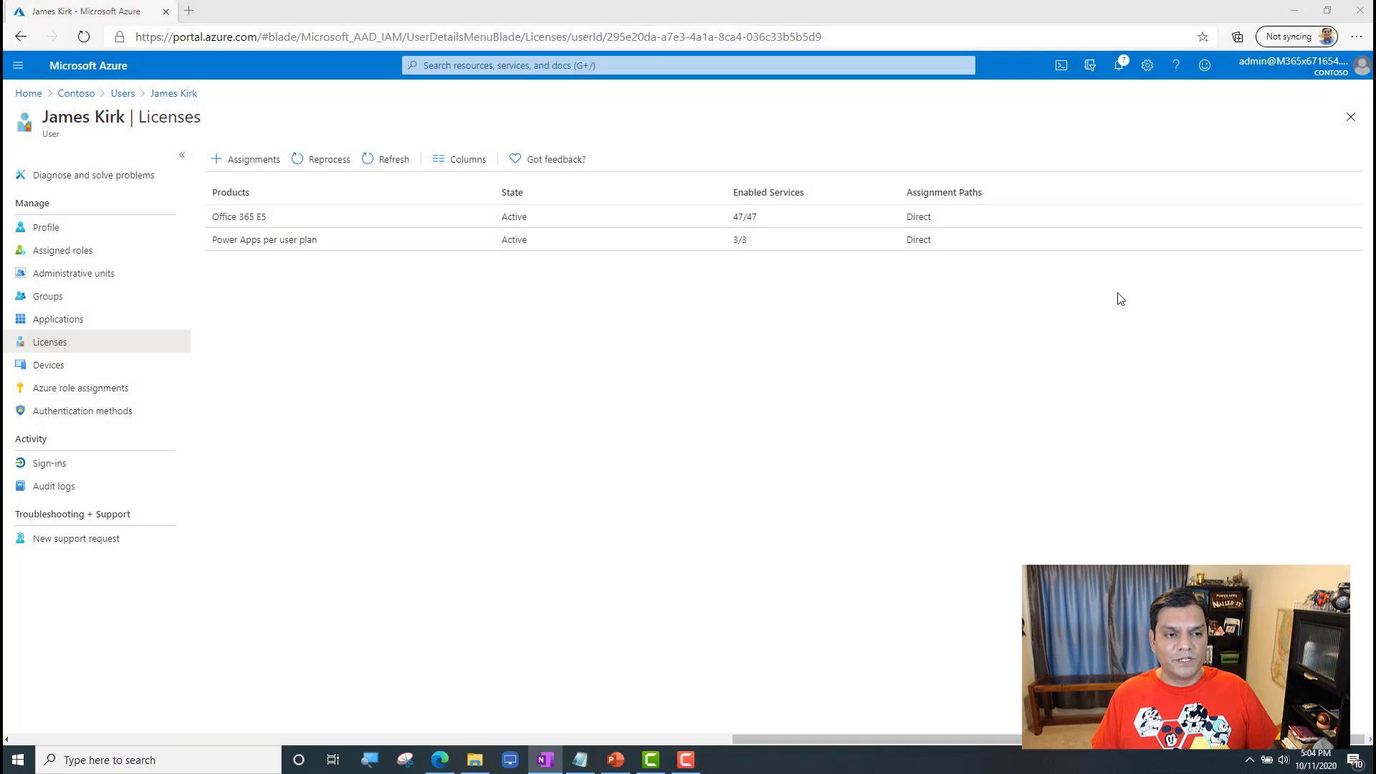
Step: Open a new InPrivate window and go to the Power Apps site at powerapps.microsoft.com
left_click(1356, 37)
left_click(1262, 115)
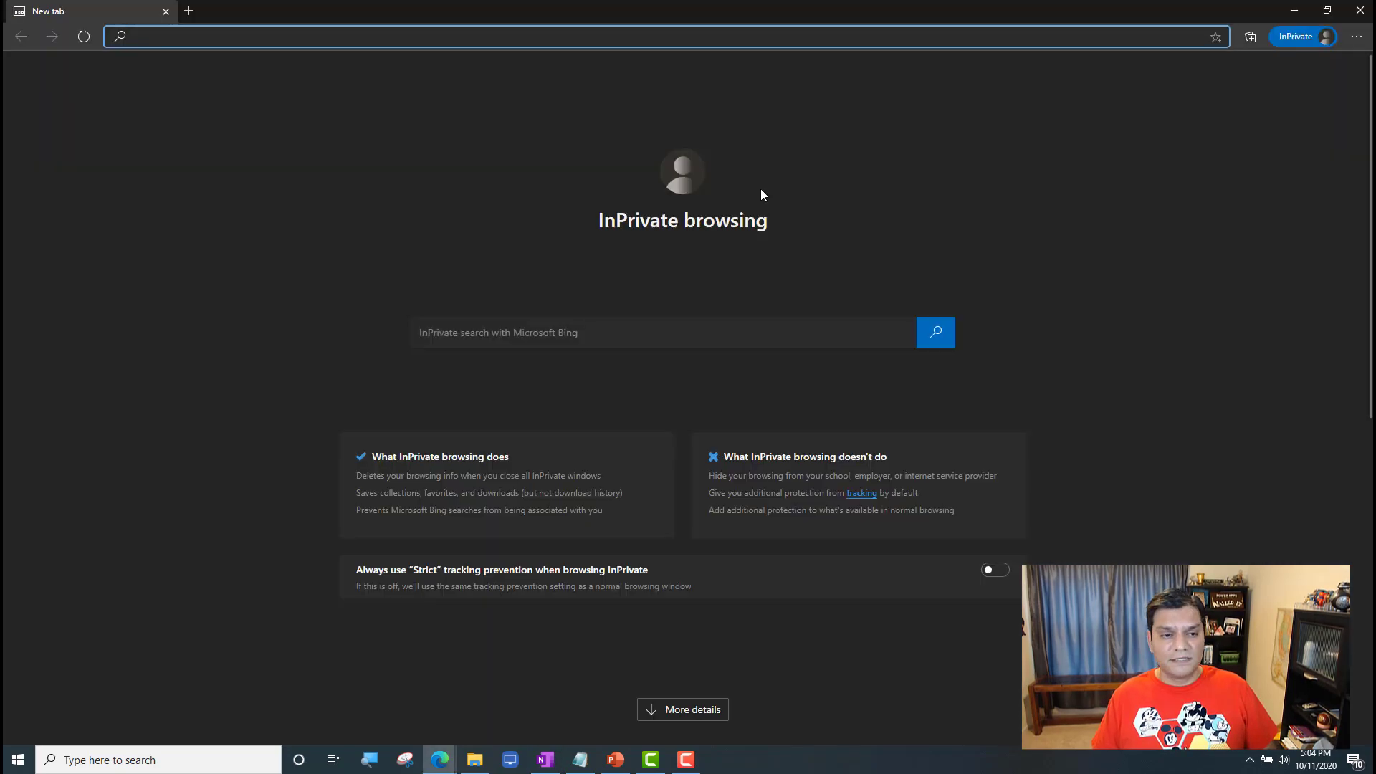
type("pow")
key("Return")
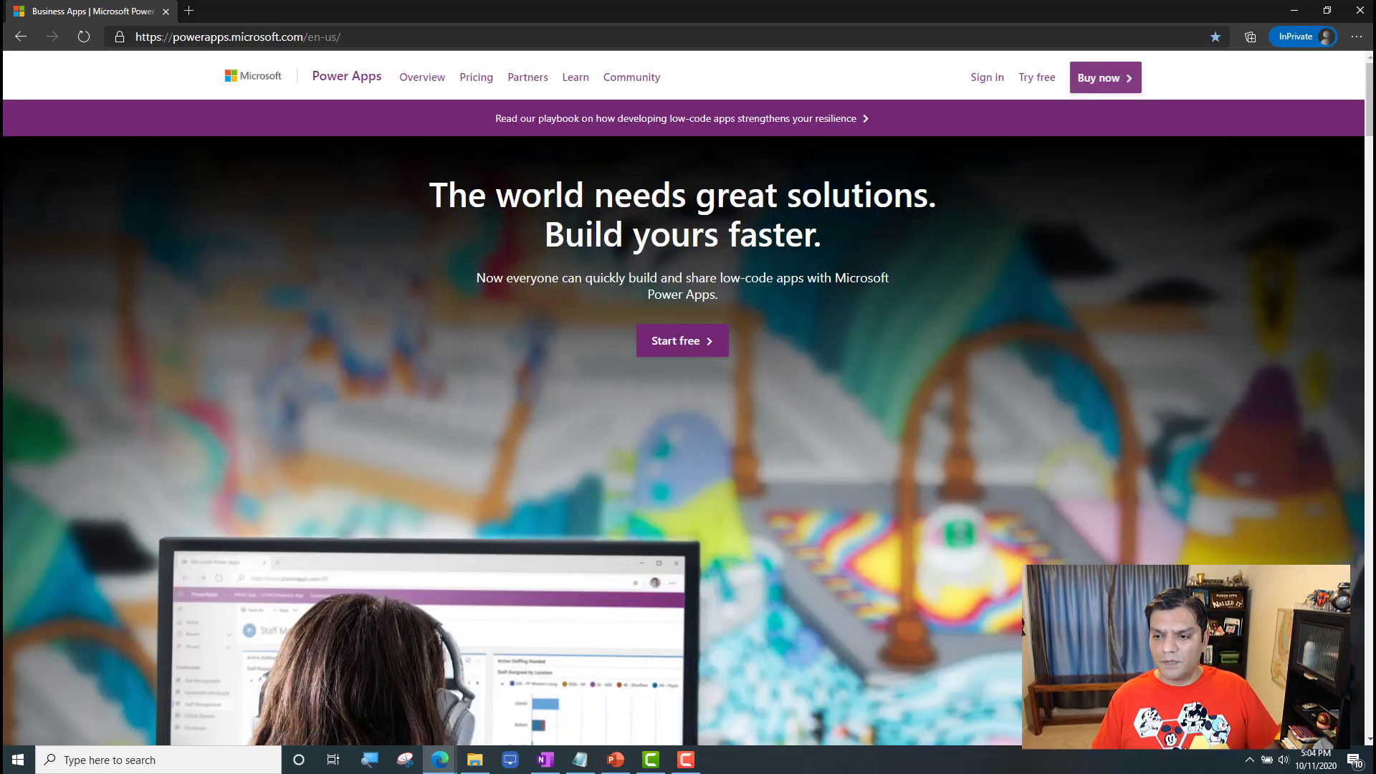
Step: Sign in to Power Apps with the test end user's e-mail and account password, and complete the sign-in prompts
key("alt+Tab")
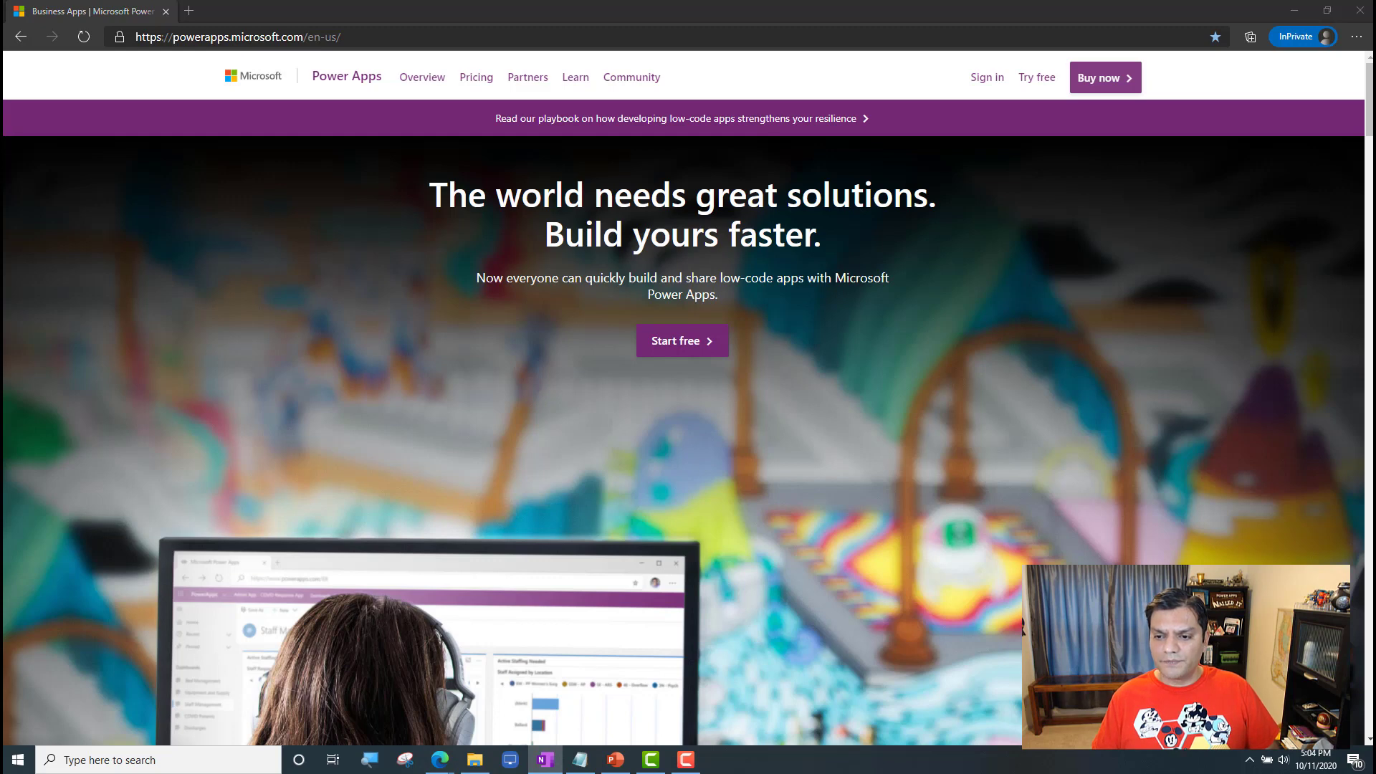
left_click(987, 77)
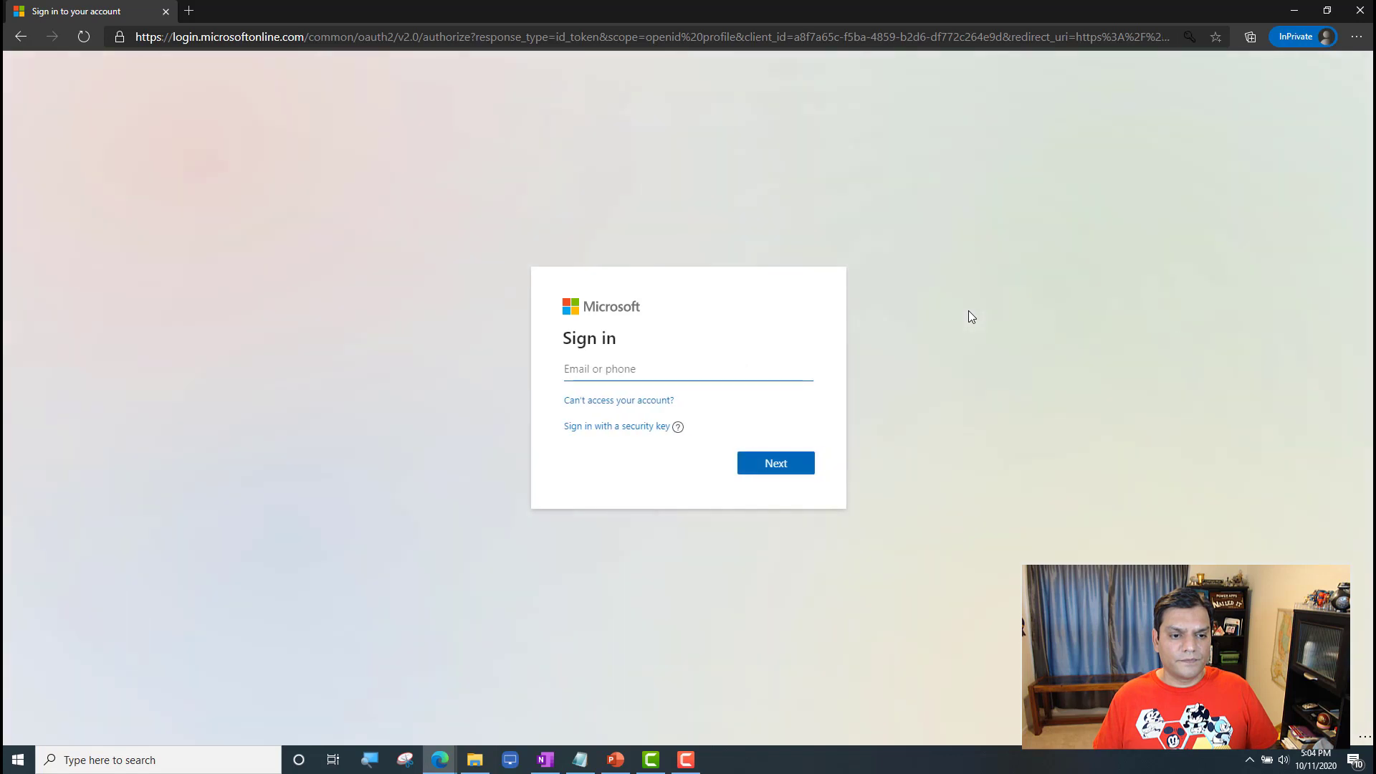
key("ctrl+v")
left_click(803, 467)
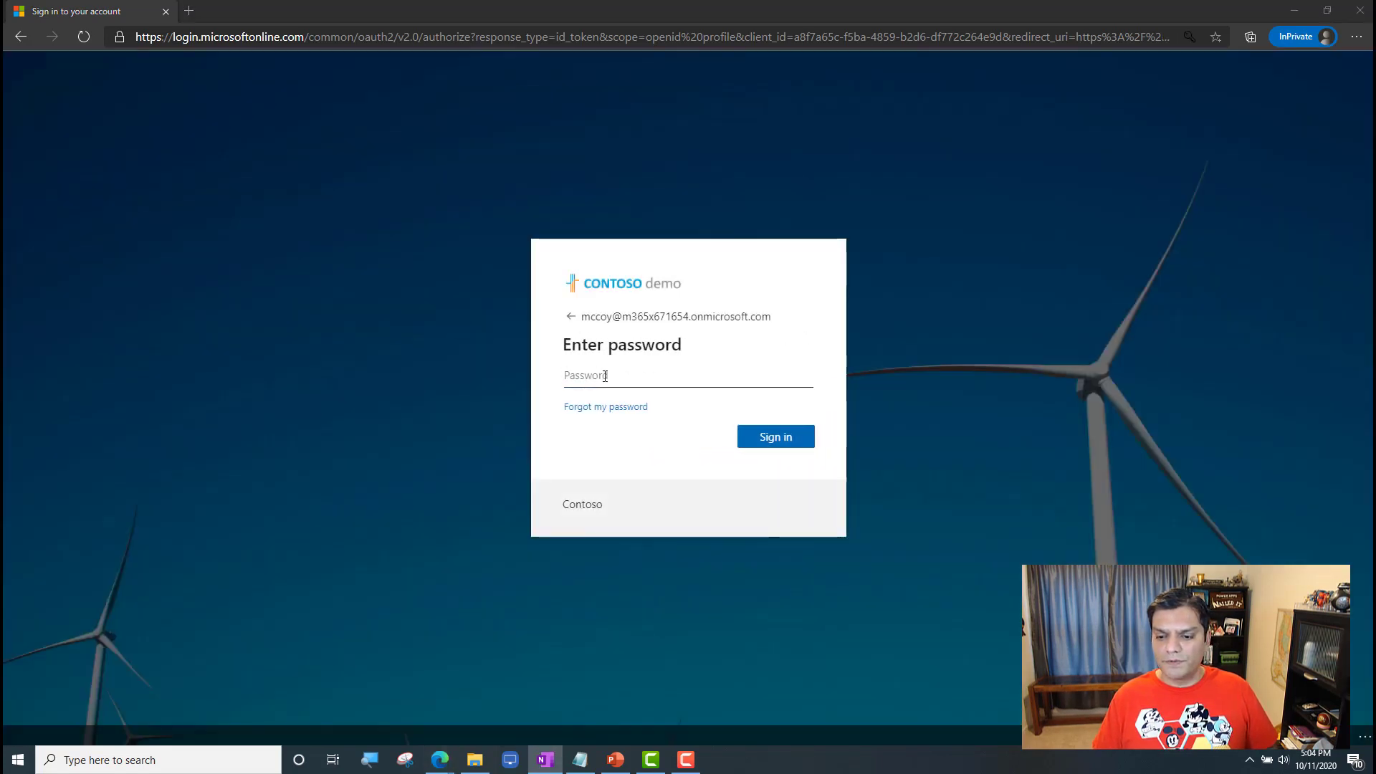
left_click(608, 375)
left_click(785, 457)
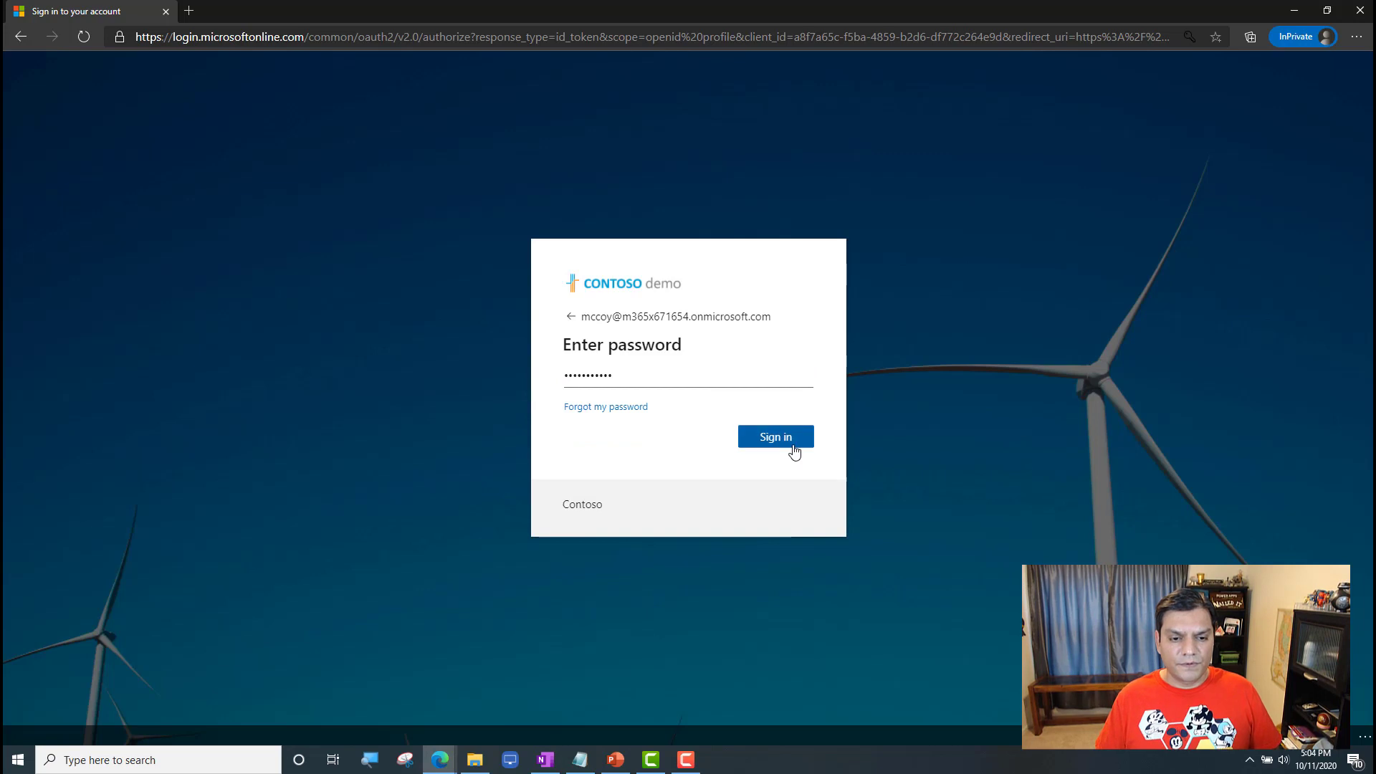
left_click(793, 448)
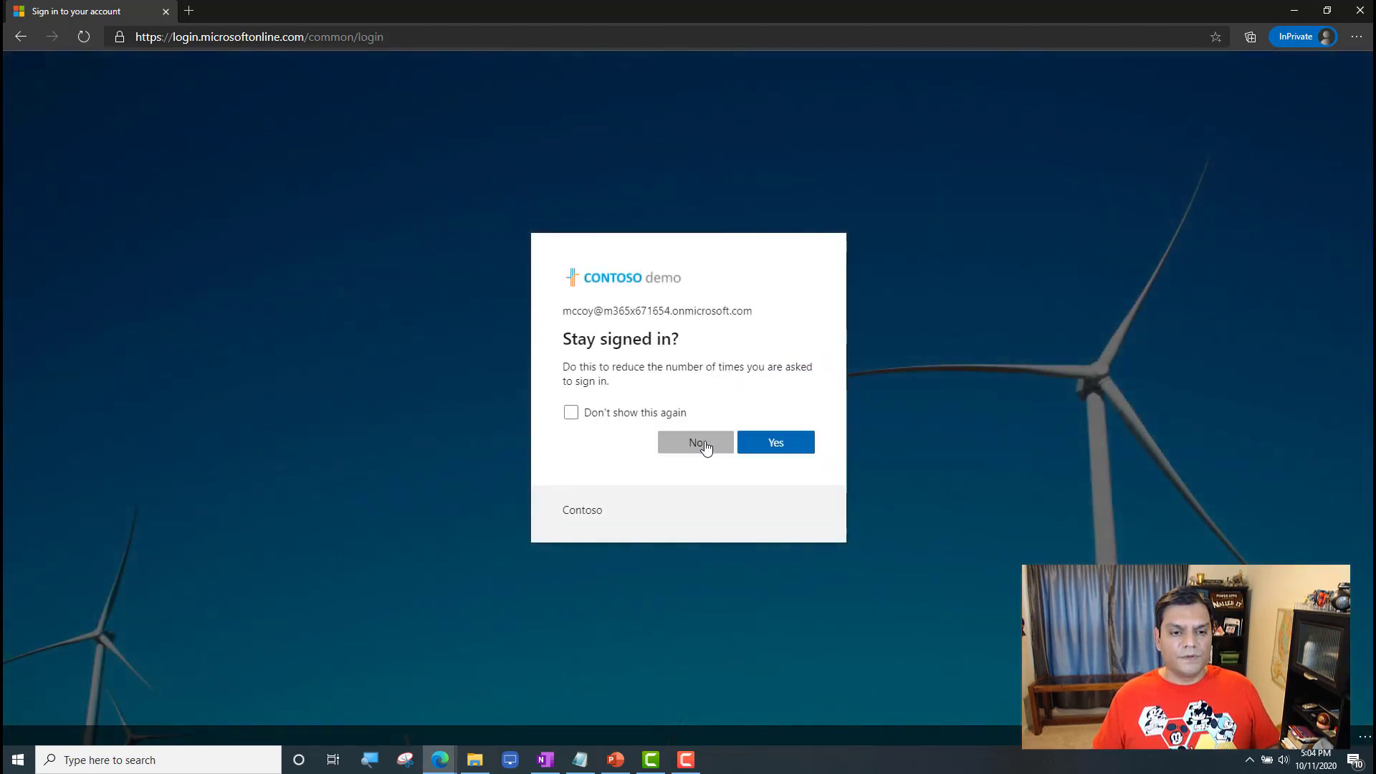
left_click(703, 448)
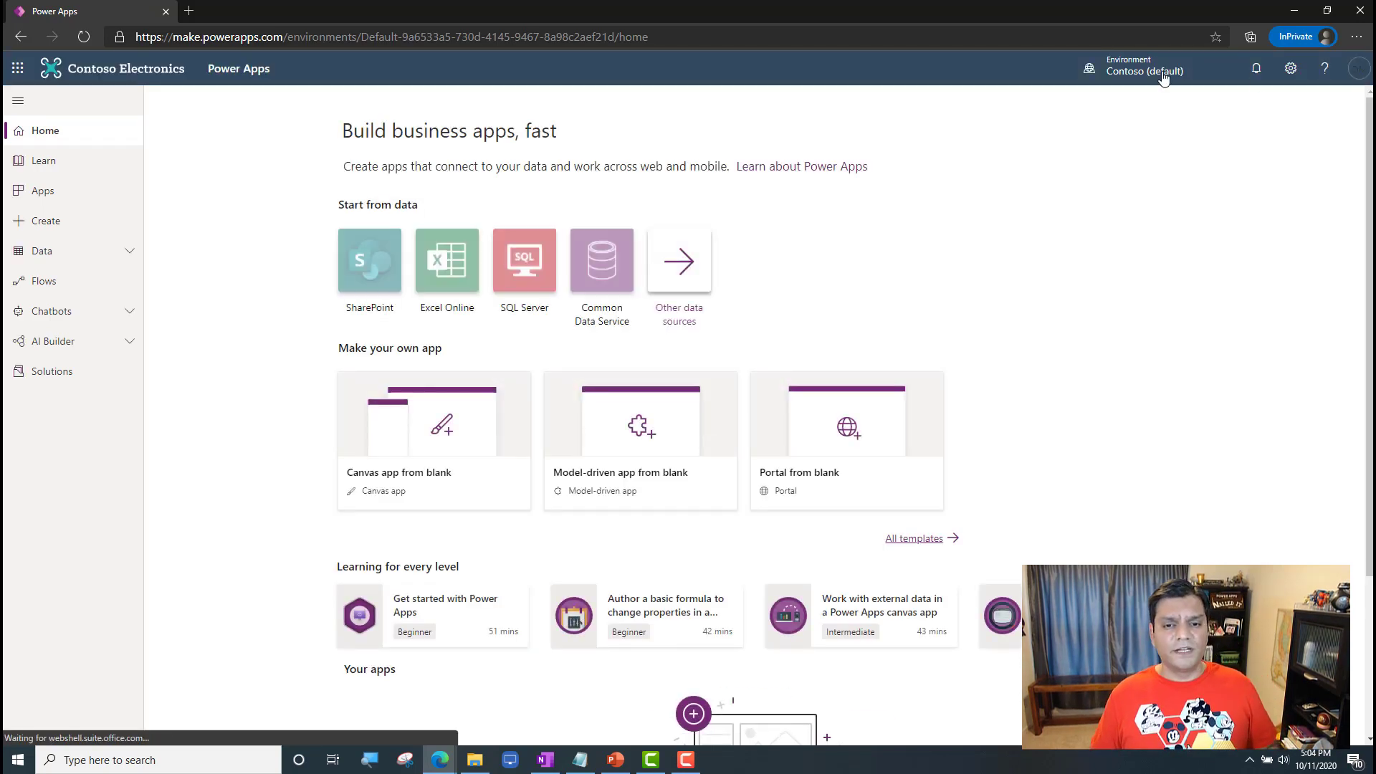
Step: Check the end user's available environments, and load the With CDS app link from Notepad in the browser
left_click(1160, 72)
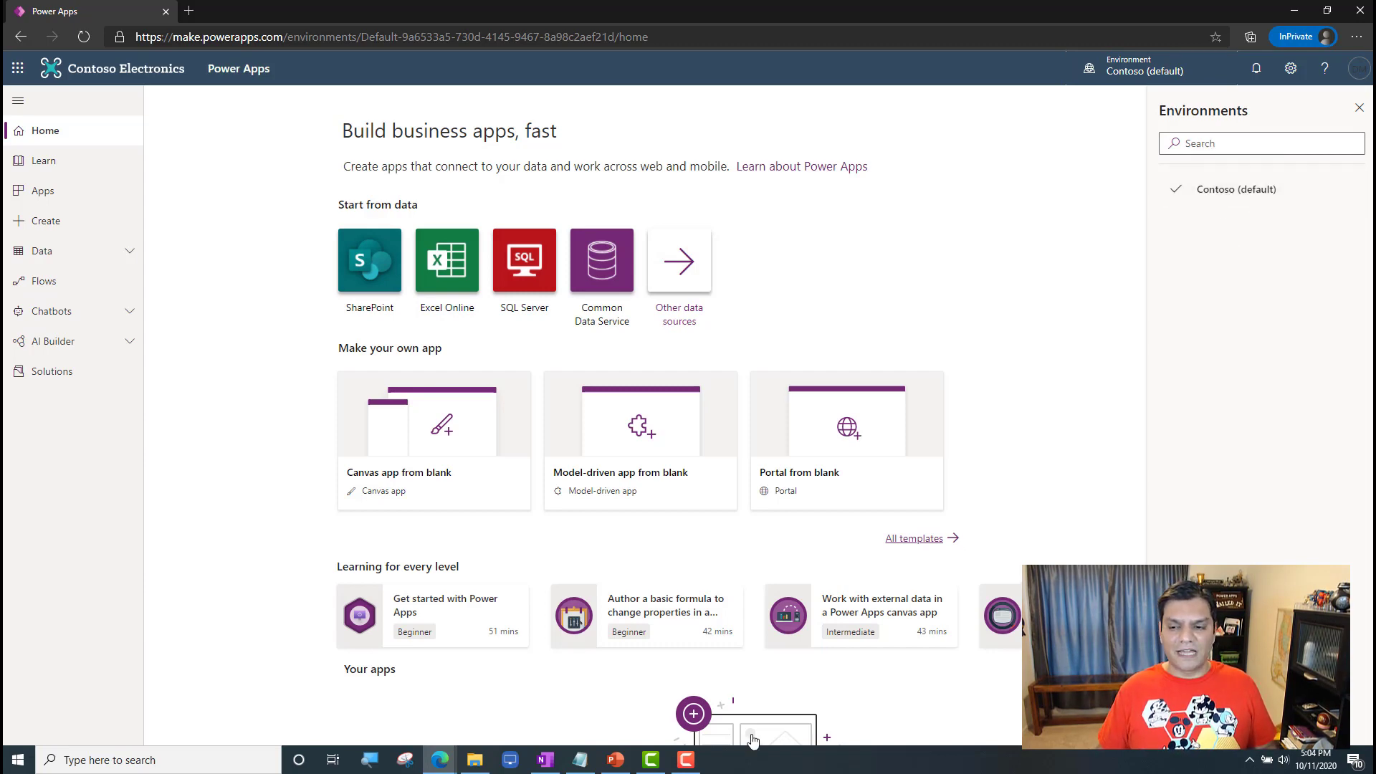
left_click(580, 760)
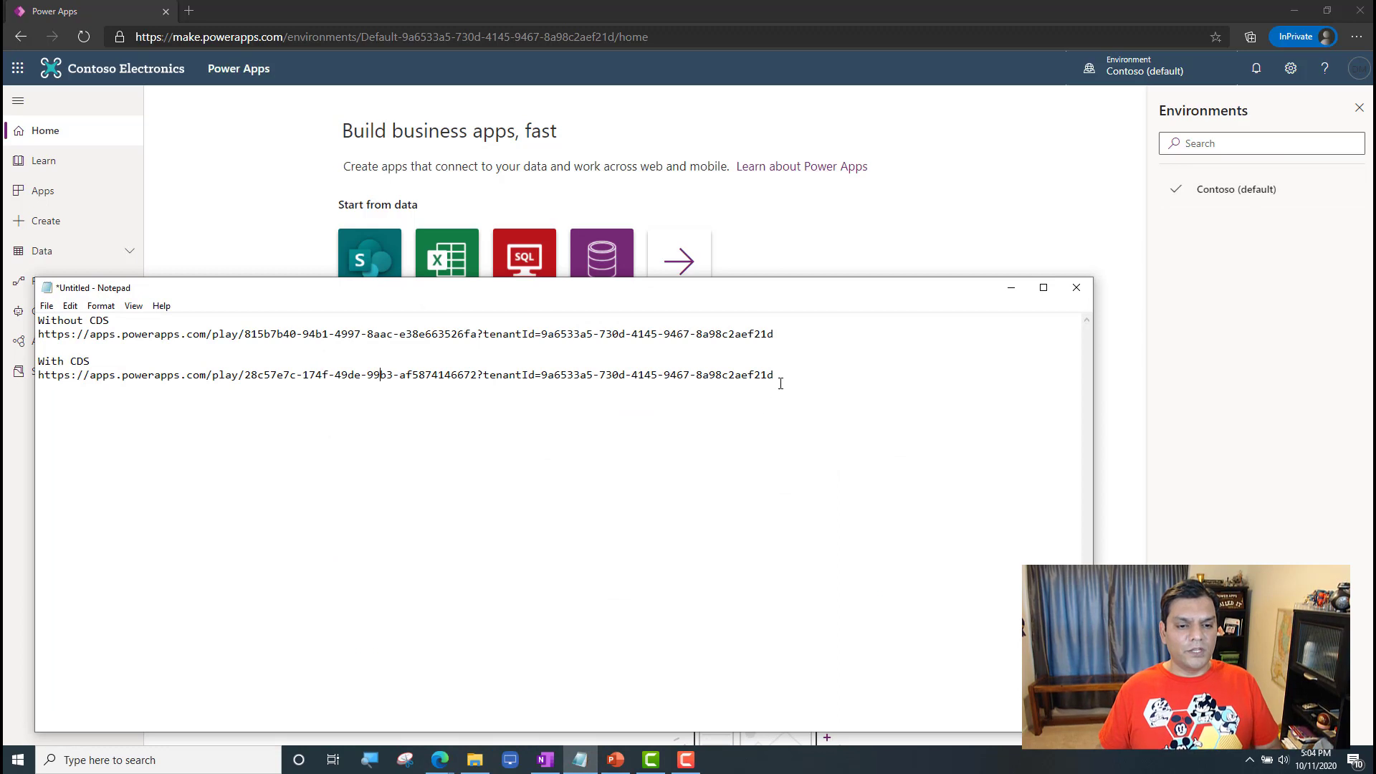
left_click_drag(779, 379, 15, 378)
key("ctrl+c")
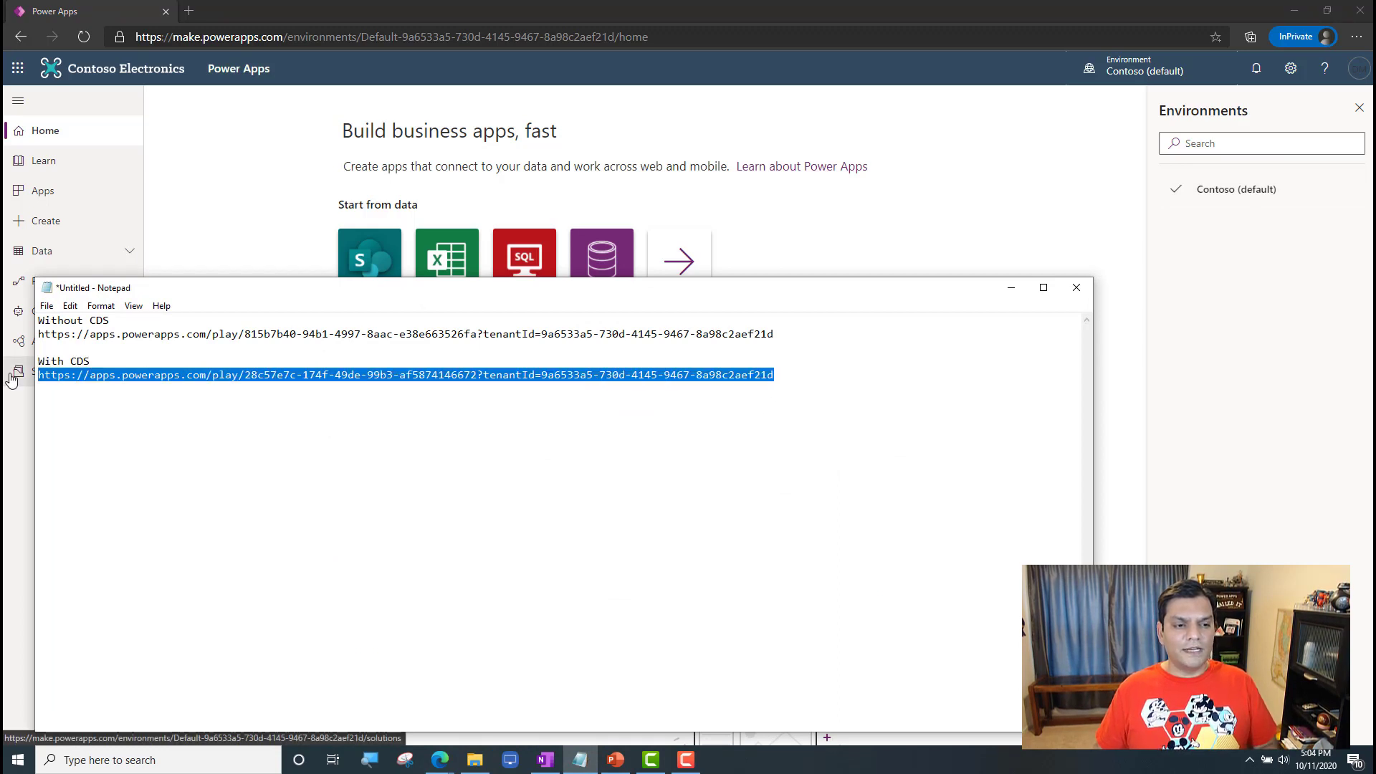
left_click(299, 41)
key("ctrl+v")
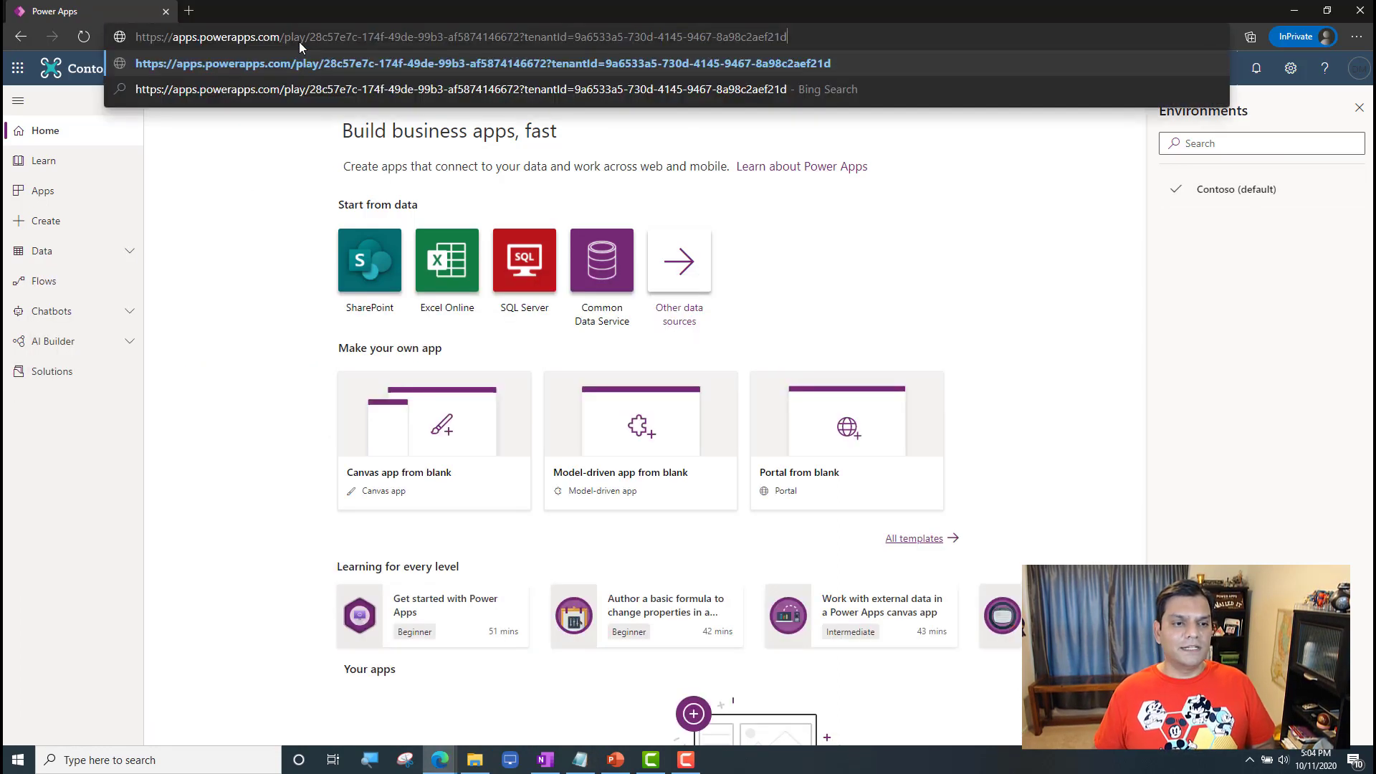
key("Return")
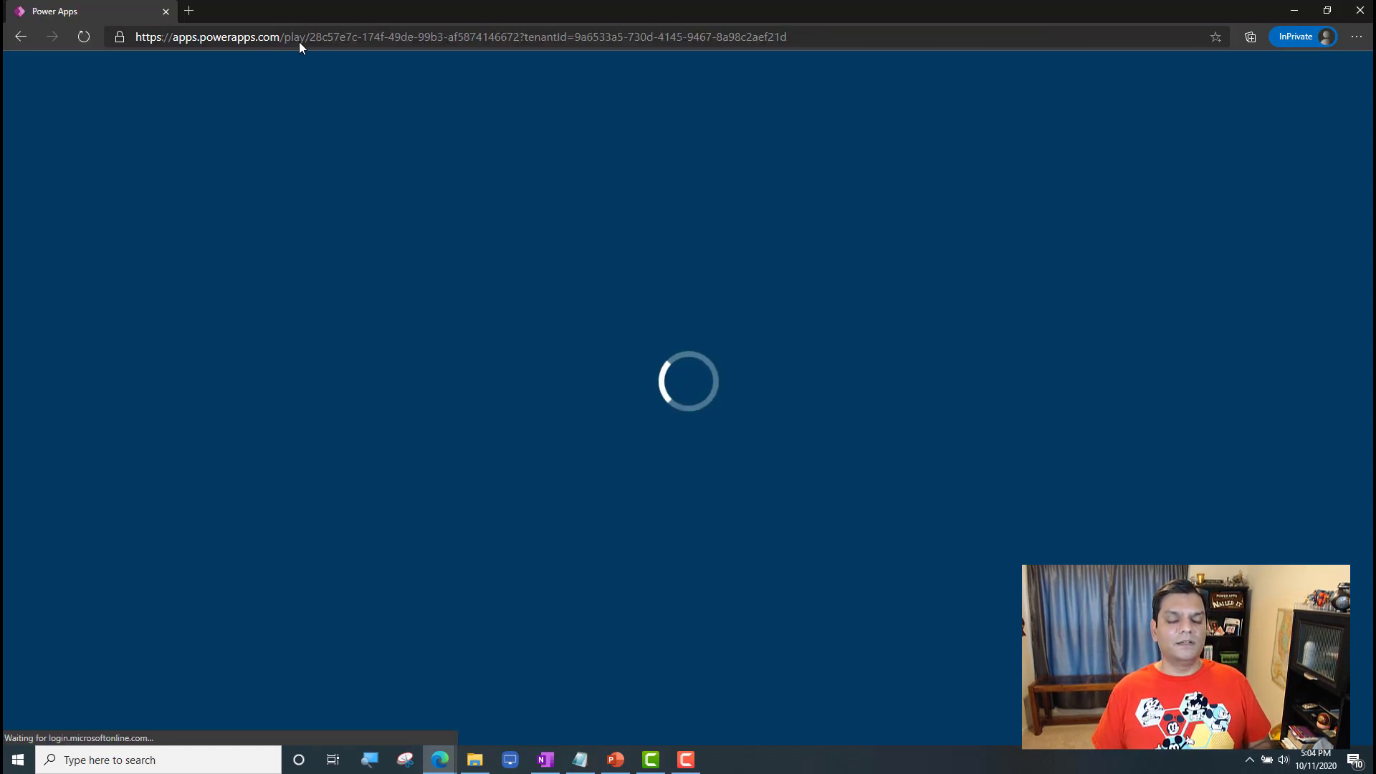